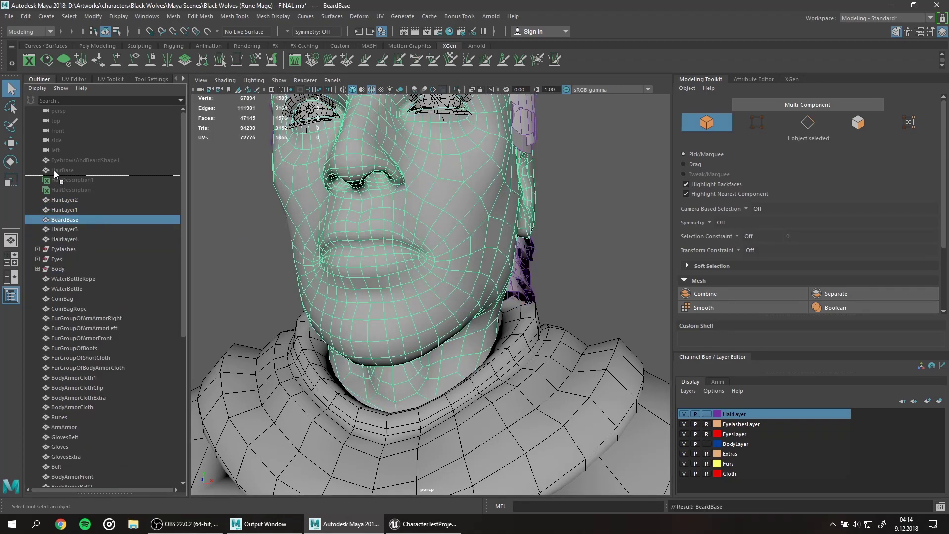
Step: Create a display layer named BeardLayer and show the existing eyebrows and beard mesh
click(928, 402)
text(BeardLayer)
key(Return)
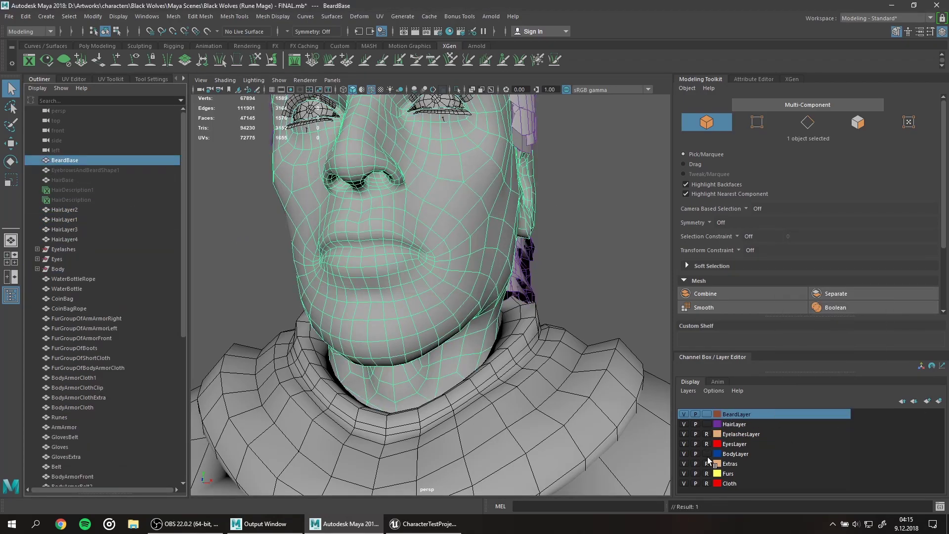
click(64, 230)
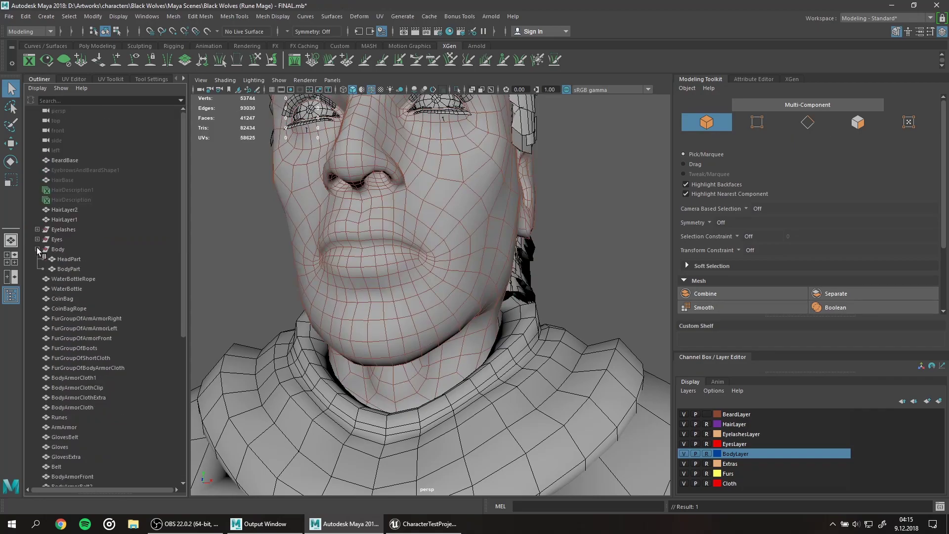
click(85, 170)
key(h)
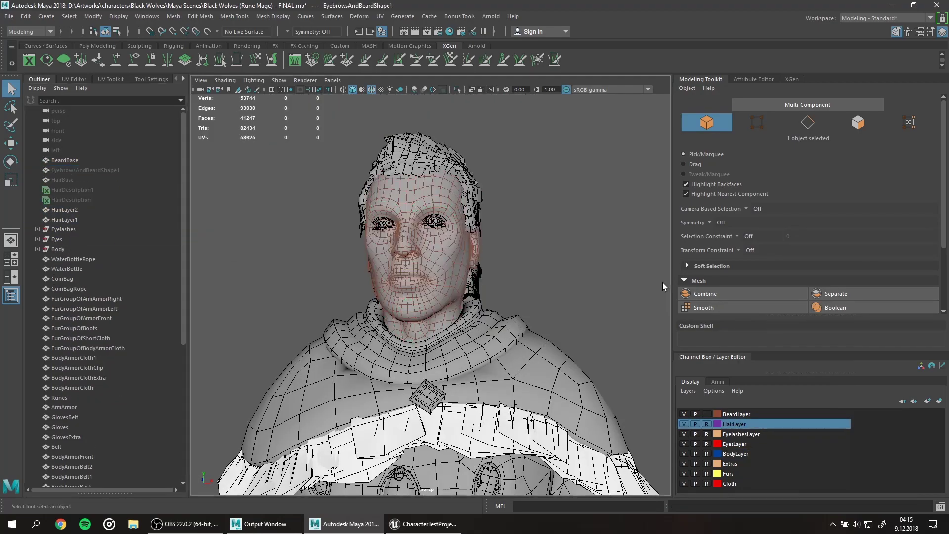
Step: Select the BeardBase chin, jaw and cheek-edge faces with World X symmetry
click(65, 160)
click(316, 31)
click(311, 59)
key(F11)
click(478, 258)
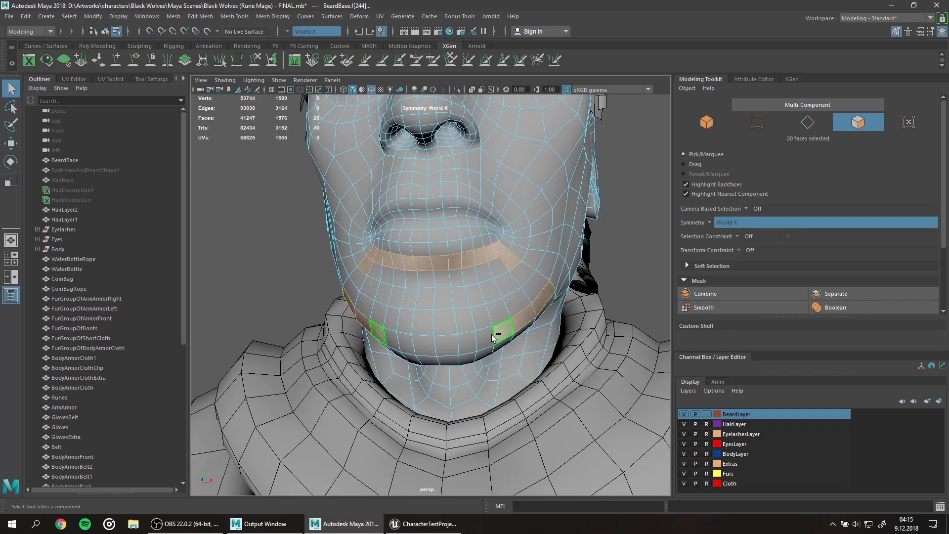
alt+drag(505, 269, 430, 217)
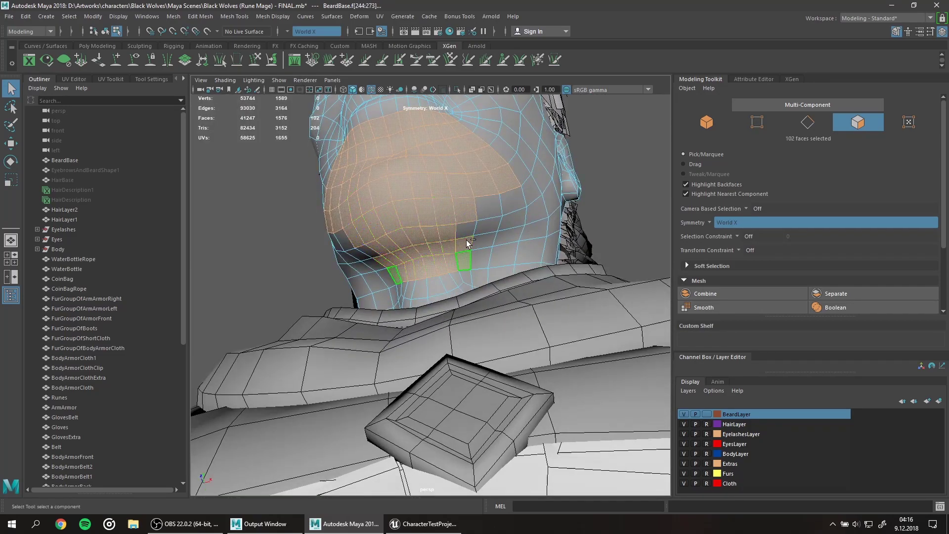
alt+drag(468, 243, 495, 223)
click(85, 170)
click(531, 187)
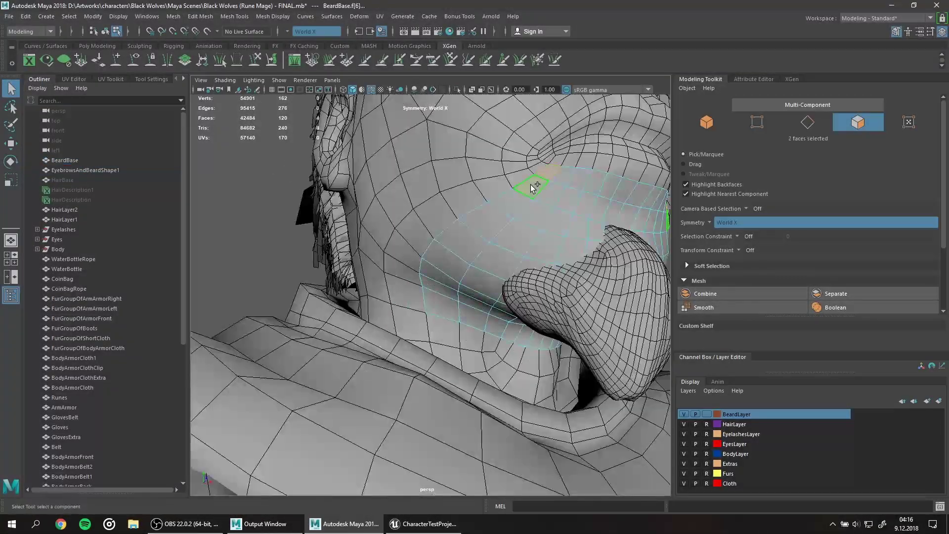
mouse_move(565, 185)
alt+mouse_down()
mouse_move(494, 248)
mouse_move(445, 222)
alt+mouse_up()
click(81, 169)
Step: Extract the selected faces into a beard patch, open its UV layout and isolate it
key(ctrl+h)
click(380, 16)
click(403, 33)
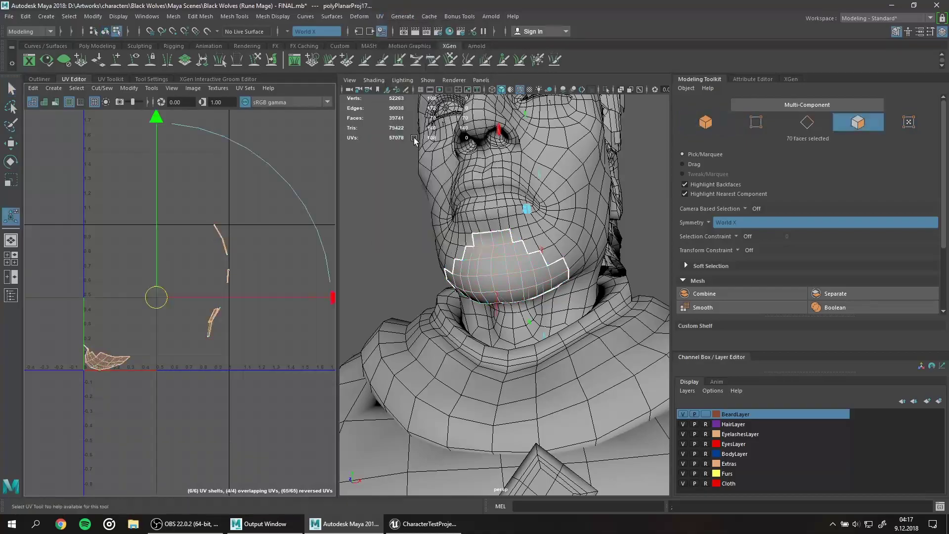
alt+drag(544, 297, 607, 335)
key(ctrl+F11)
key(w)
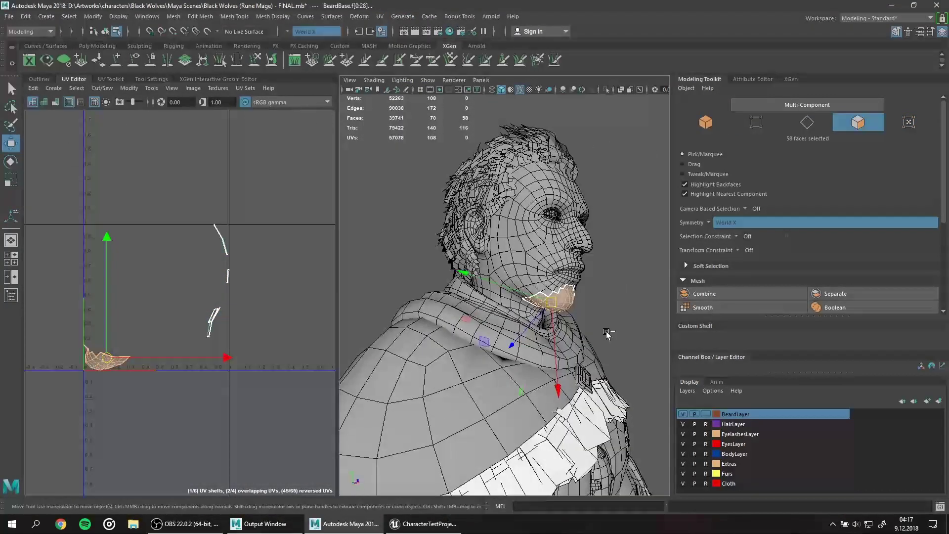
key(ctrl+1)
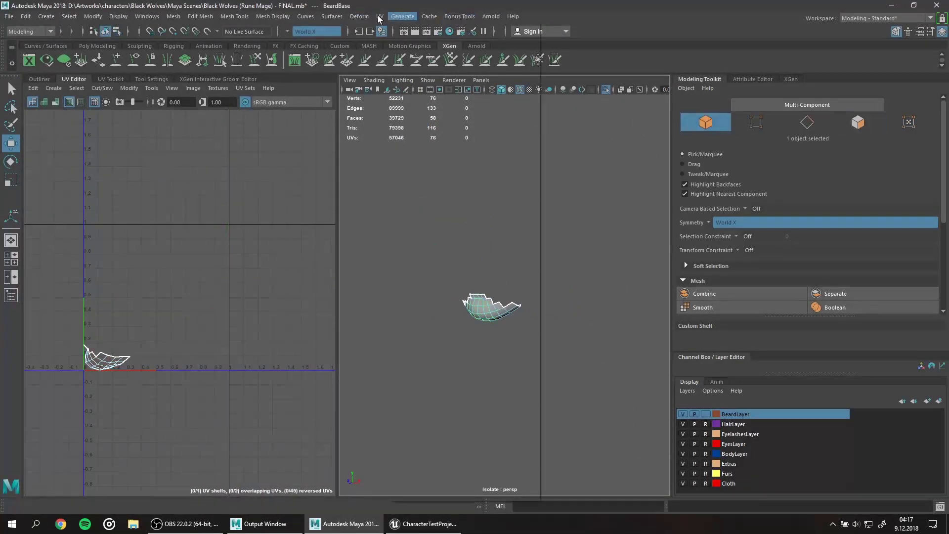
Step: Create interactive groom splines named BeardDescription on the beard patch
right_click(159, 184)
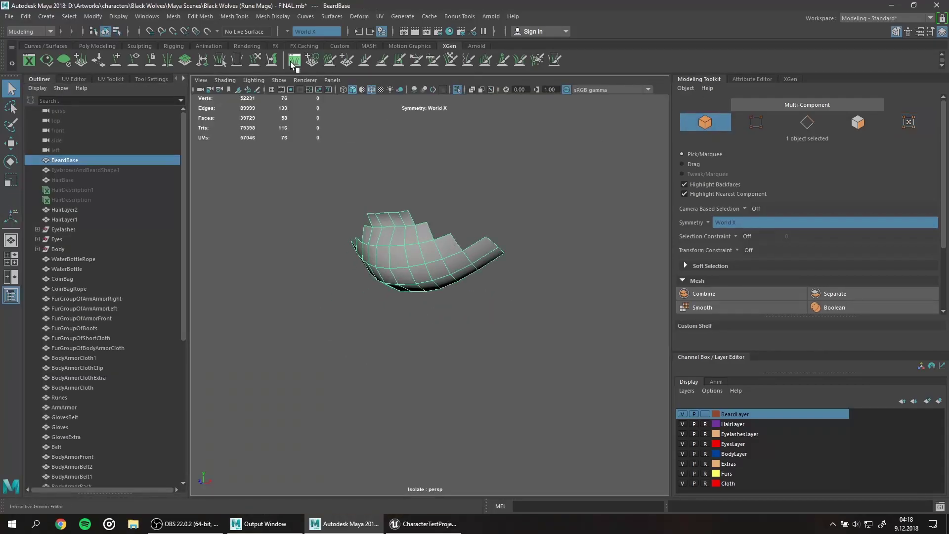
double_click(292, 65)
text(BeardDescription)
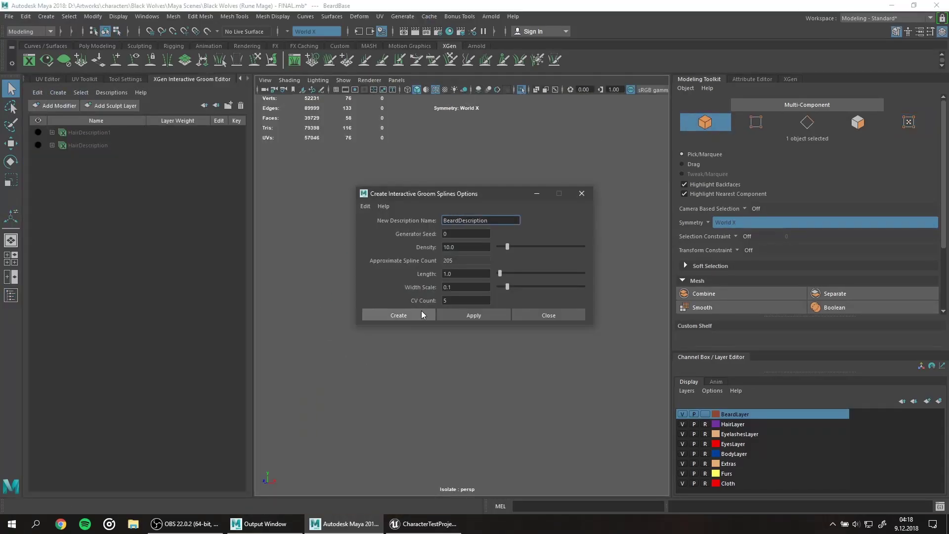
click(421, 313)
Step: Create a density mask map for the groom, saved in the Maya Scenes folder
click(165, 209)
click(925, 198)
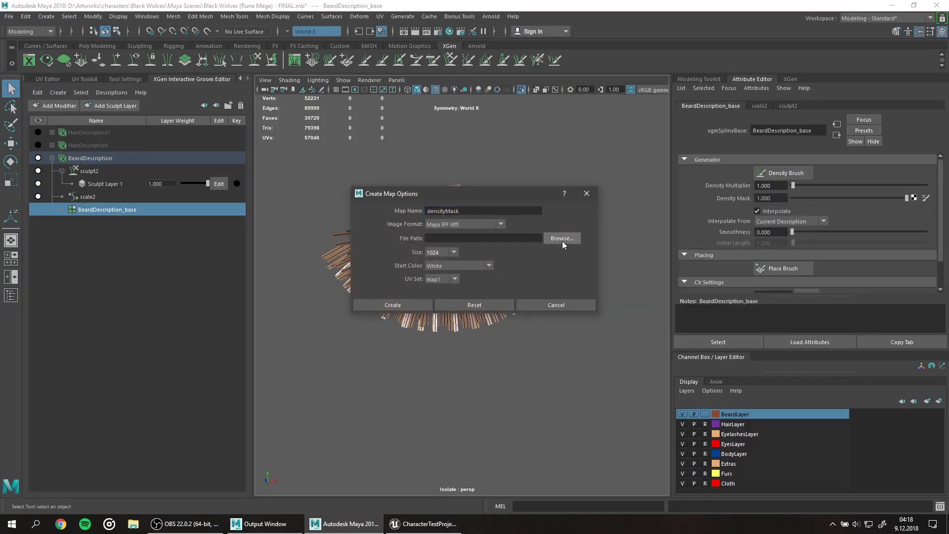
click(564, 242)
key(Escape)
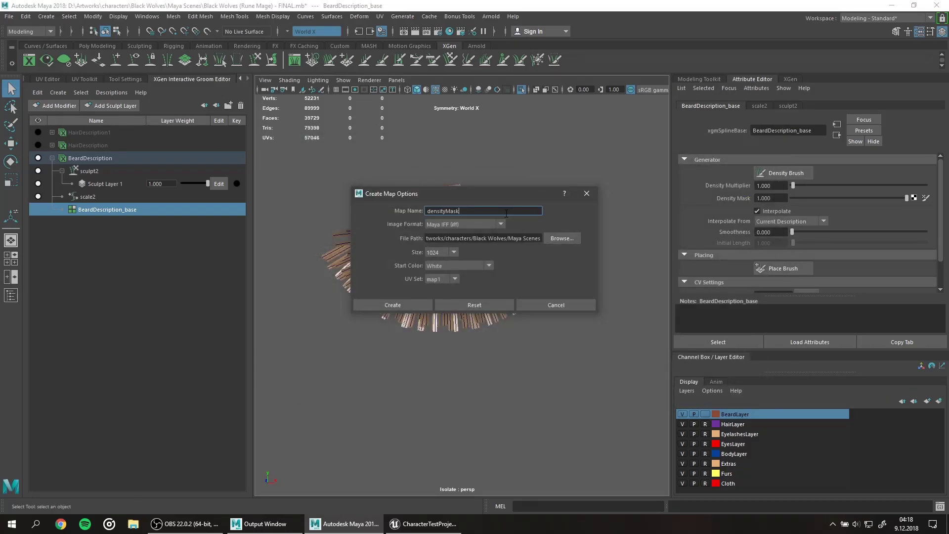
text(BeardD)
click(419, 310)
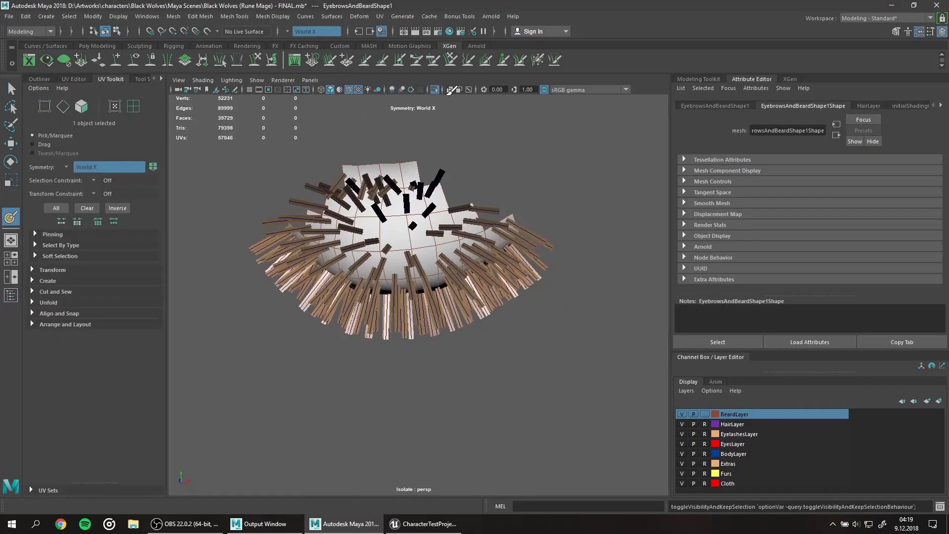
Step: Hide the body, eyelash, extras, furs and cloth layers and paint black into the density mask
click(682, 453)
drag(683, 463, 682, 483)
click(682, 434)
scroll(462, 294, down, 3)
scroll(462, 294, up, 5)
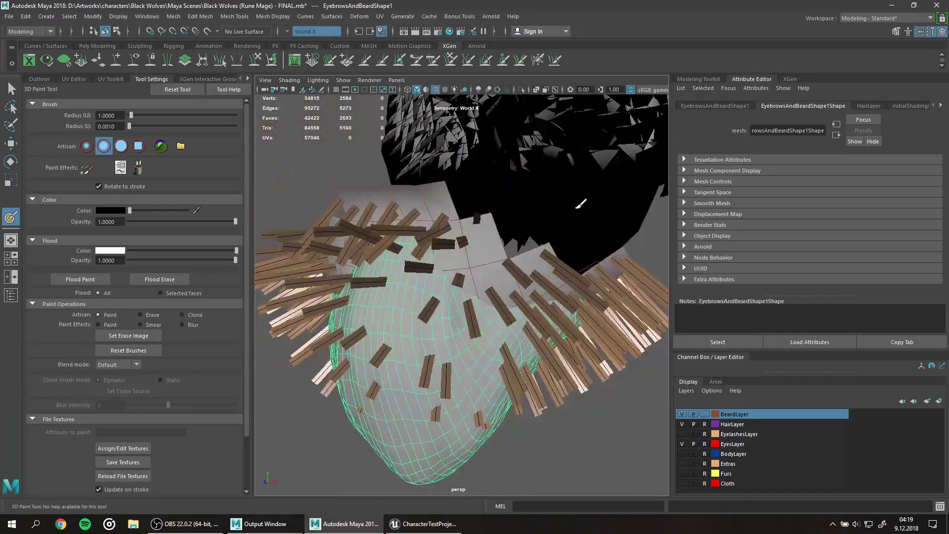
click(114, 103)
alt+drag(439, 217, 610, 259)
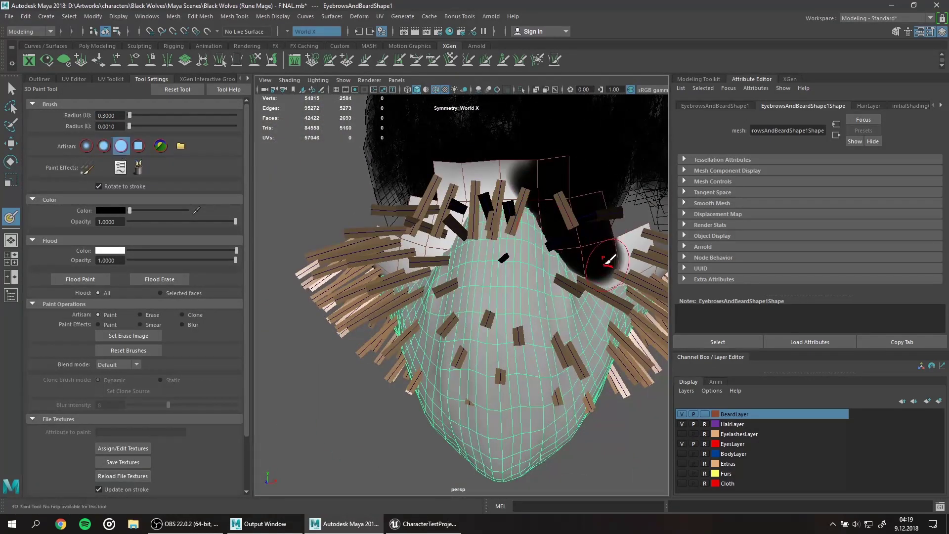
mouse_move(477, 187)
alt+mouse_down()
mouse_move(575, 173)
mouse_move(572, 212)
mouse_move(474, 275)
mouse_move(509, 275)
mouse_move(489, 285)
alt+mouse_up()
Step: Show all layers again and select the BeardDescription groom and its base node
key(q)
click(11, 295)
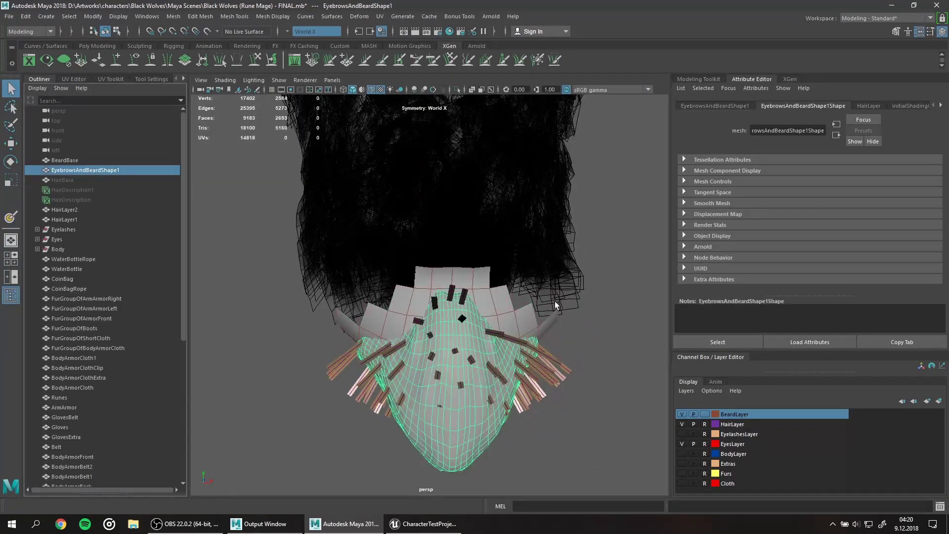
key(h)
click(59, 427)
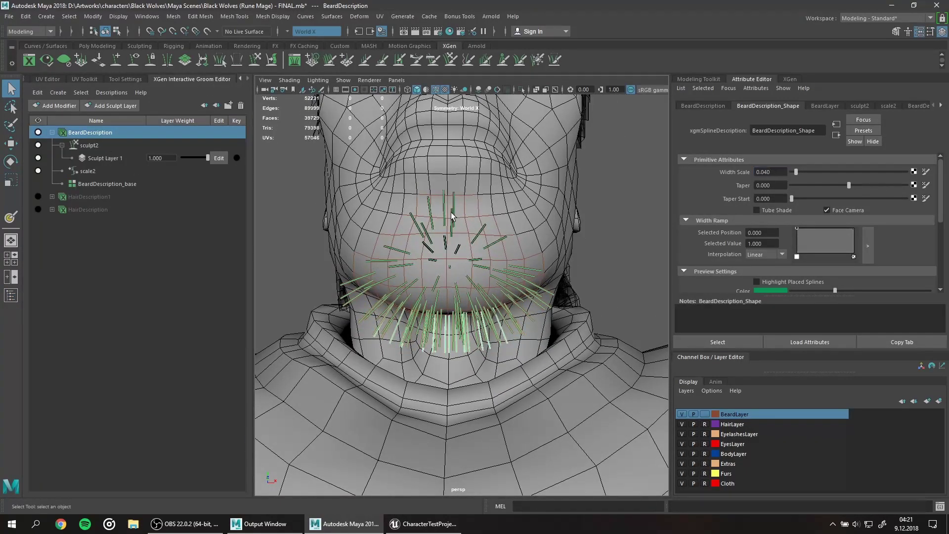
click(107, 184)
mouse_move(386, 232)
alt+mouse_down()
mouse_move(428, 255)
mouse_move(547, 384)
mouse_move(476, 264)
mouse_move(405, 426)
alt+mouse_up()
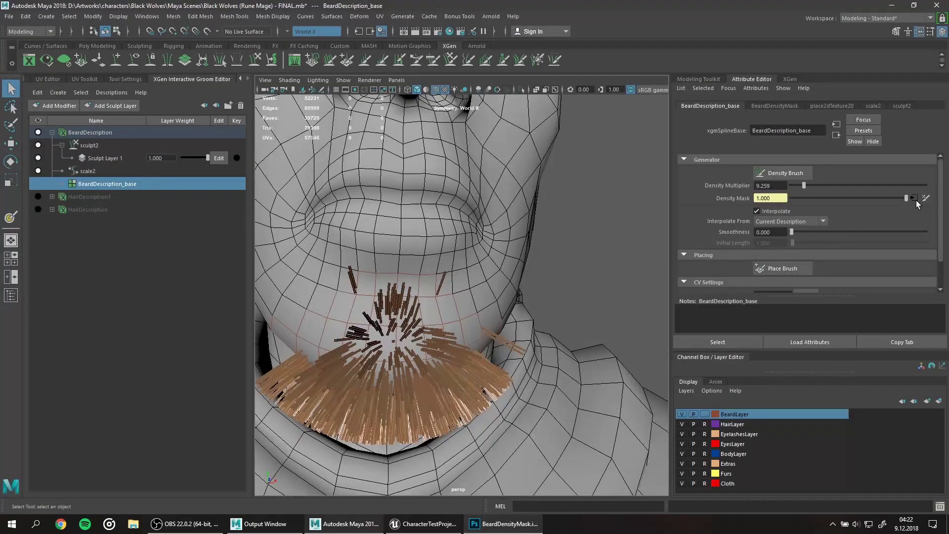
Step: Reload the edited density mask image and preview it on the groom
click(915, 199)
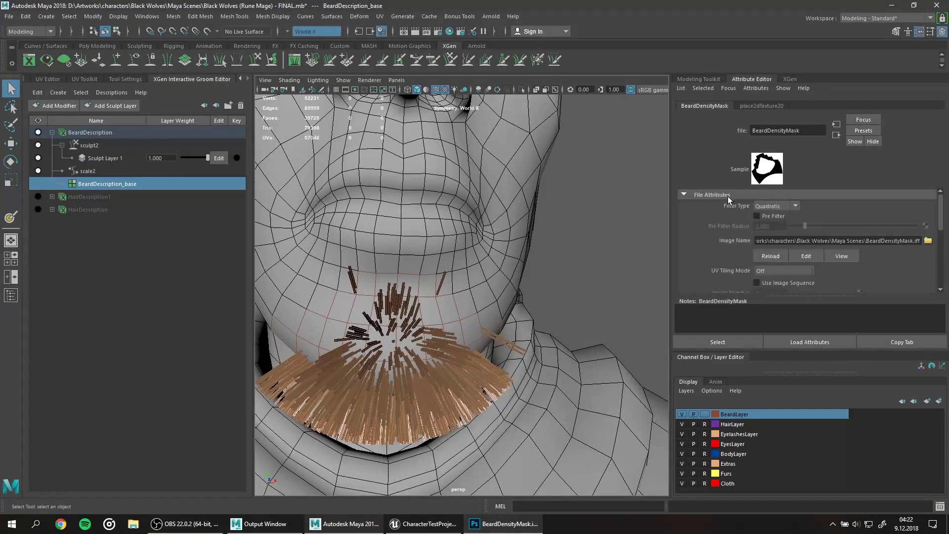
click(815, 257)
click(710, 9)
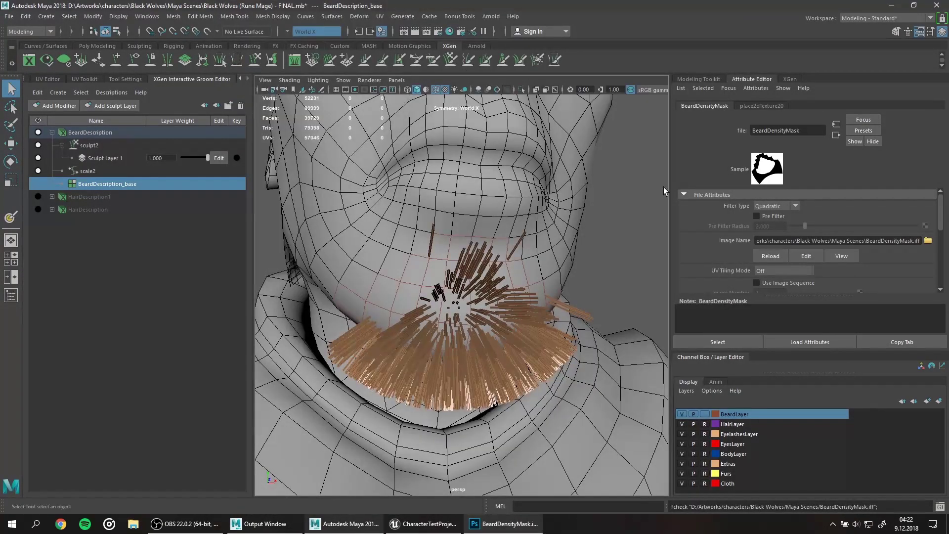
click(124, 80)
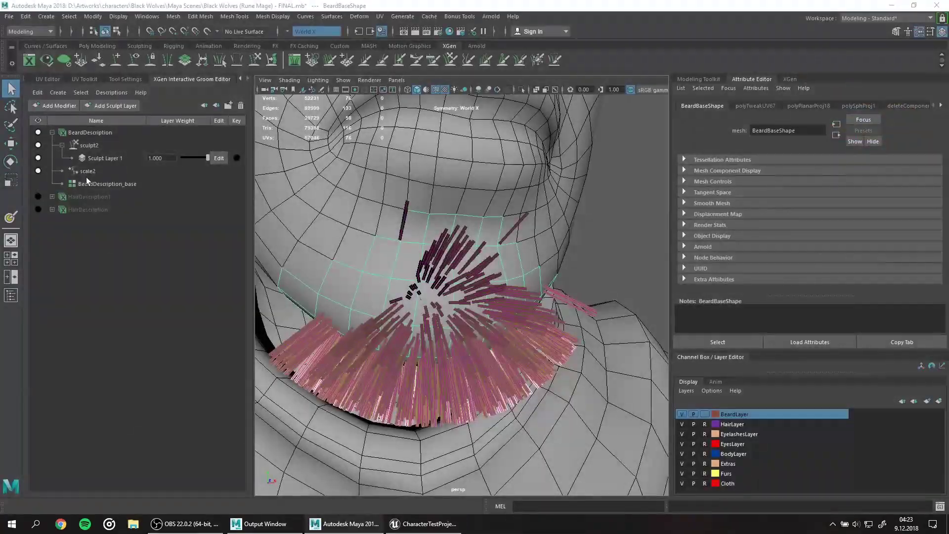
click(87, 183)
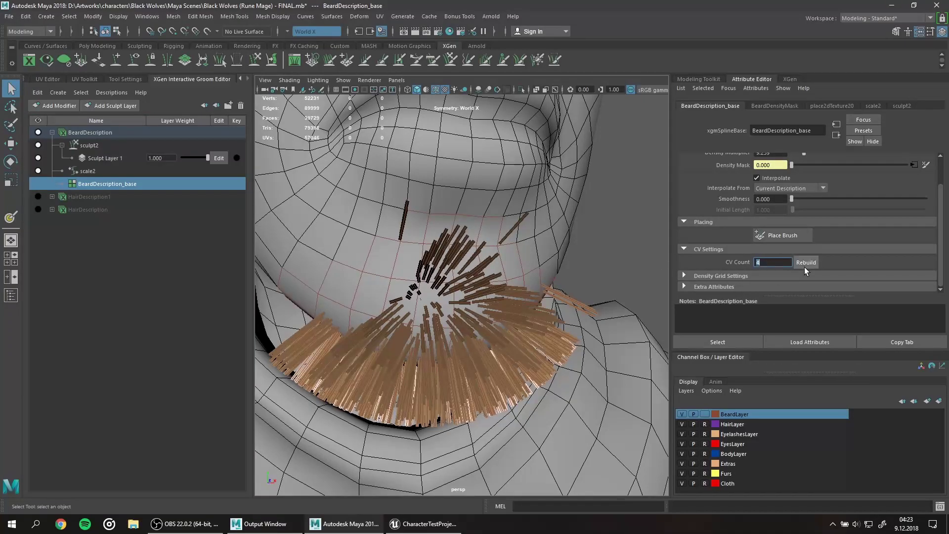
Step: Switch to the XGen Comb brush and frame the chin beard from the front and side
click(399, 59)
alt+drag(474, 297, 445, 306)
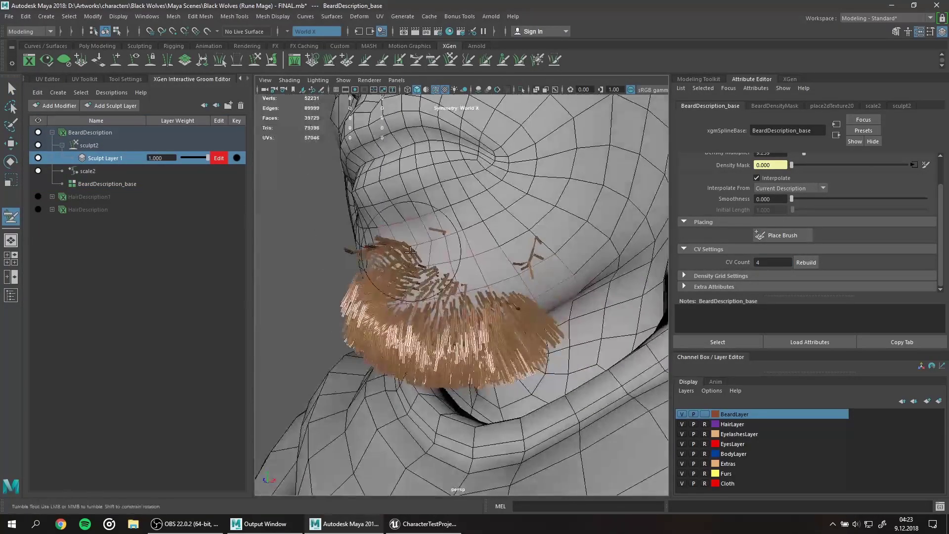
alt+right_drag(445, 307, 478, 358)
mouse_move(477, 359)
alt+mouse_down()
mouse_move(674, 257)
mouse_move(454, 399)
mouse_move(527, 422)
alt+mouse_up()
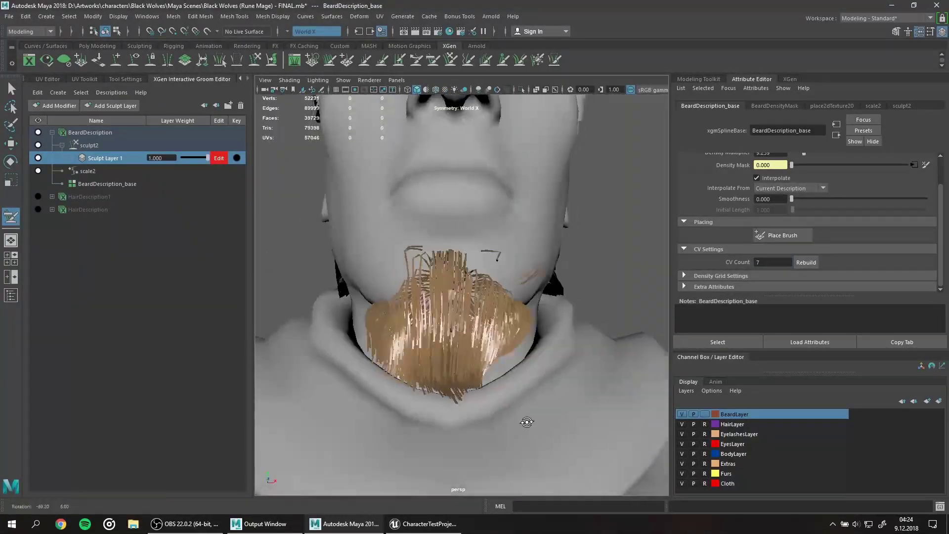
alt+drag(504, 344, 399, 339)
scroll(400, 339, up, 3)
alt+drag(448, 310, 410, 411)
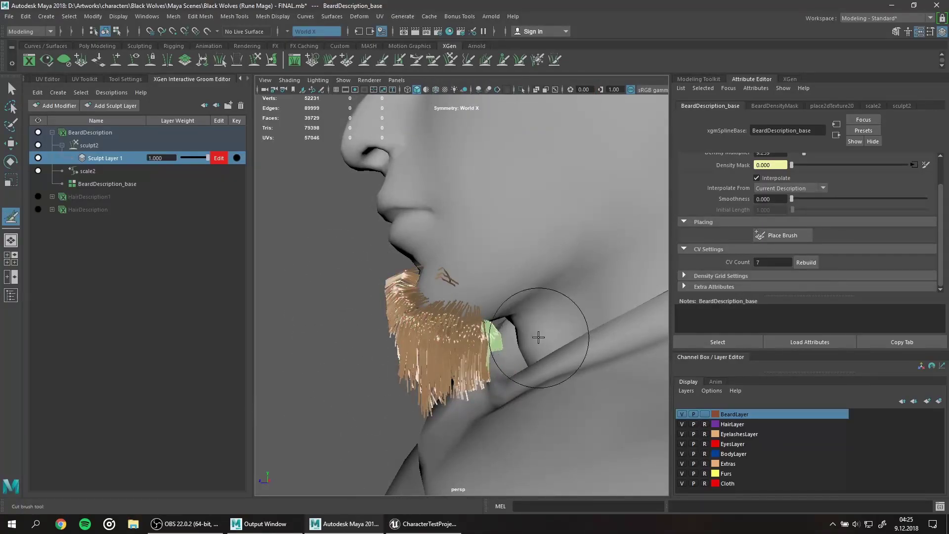
Step: Enlarge the comb brush and comb the beard strands downward into a chin beard
mouse_move(538, 337)
alt+mouse_down()
mouse_move(634, 262)
mouse_move(381, 276)
mouse_move(530, 407)
mouse_move(474, 271)
mouse_move(386, 402)
mouse_move(274, 216)
alt+mouse_up()
scroll(411, 357, up, 3)
scroll(412, 357, down, 1)
click(125, 79)
mouse_move(470, 333)
alt+mouse_down()
mouse_move(445, 346)
mouse_move(476, 441)
mouse_move(455, 275)
mouse_move(408, 380)
mouse_move(517, 393)
mouse_move(440, 328)
mouse_move(387, 395)
mouse_move(409, 336)
alt+mouse_up()
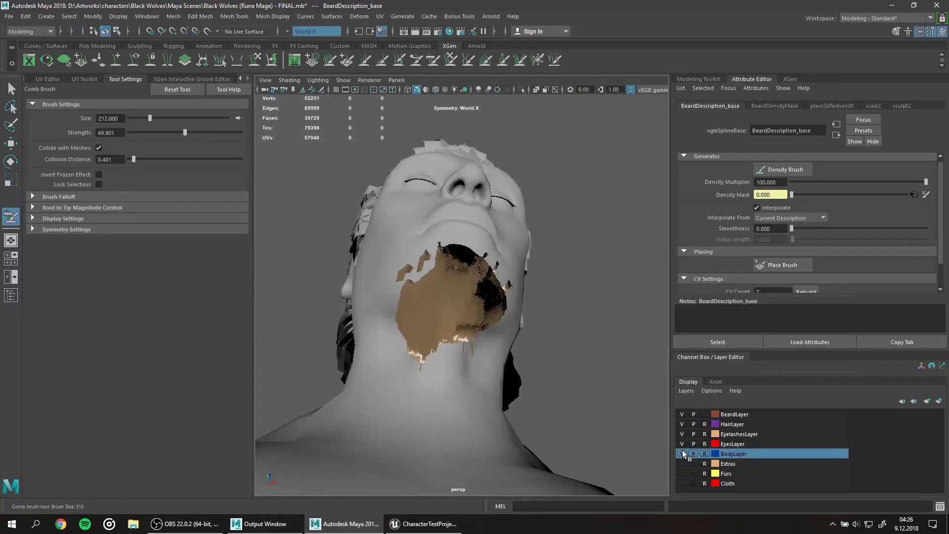
alt+drag(475, 315, 444, 361)
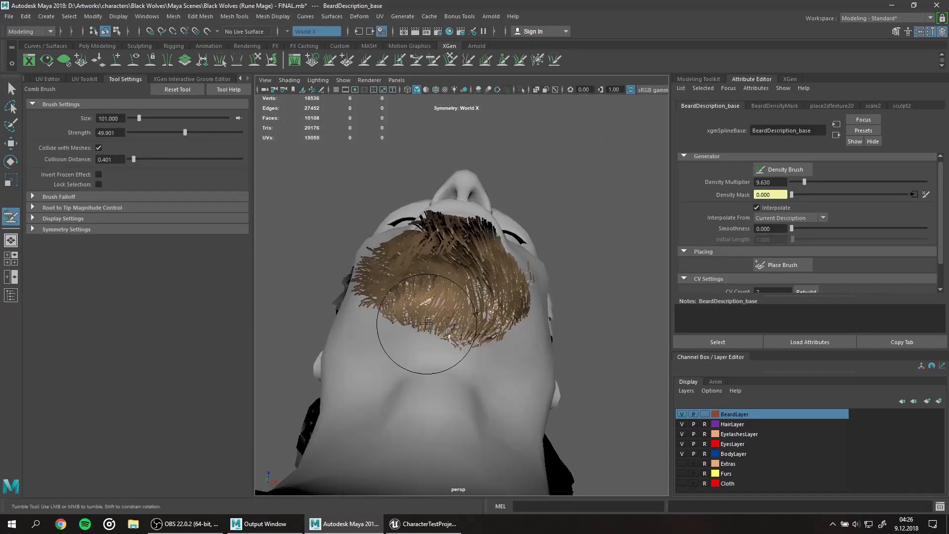
alt+drag(491, 228, 271, 195)
key(ctrl+alt+x)
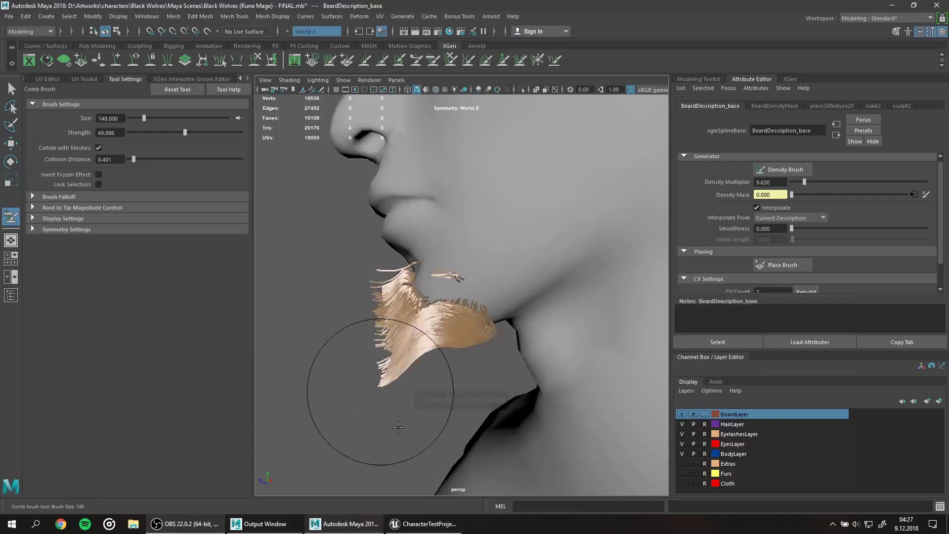
mouse_move(356, 398)
alt+mouse_down()
mouse_move(493, 405)
mouse_move(435, 296)
mouse_move(455, 361)
mouse_move(350, 318)
mouse_move(454, 386)
mouse_move(434, 432)
mouse_move(392, 477)
mouse_move(572, 414)
mouse_move(424, 413)
alt+mouse_up()
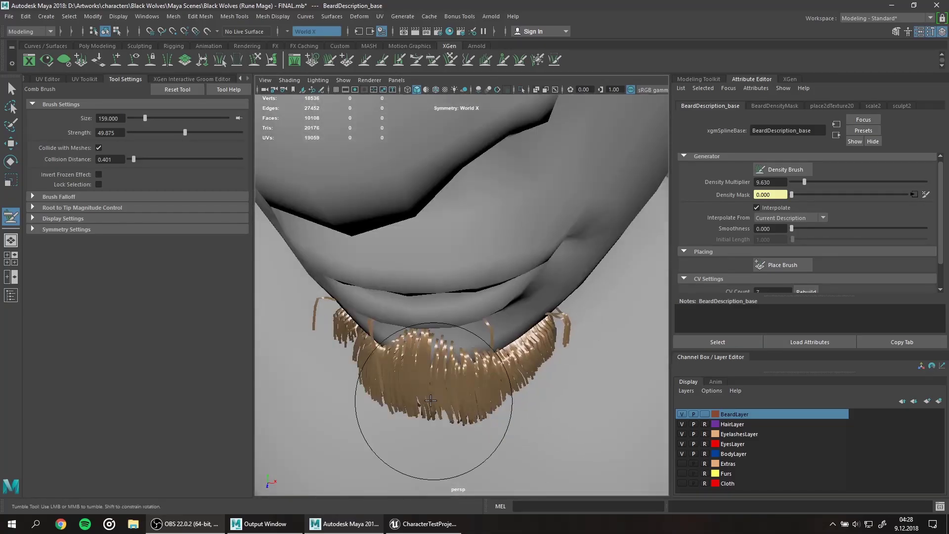
alt+right_drag(424, 413, 462, 321)
mouse_move(462, 321)
alt+mouse_down()
mouse_move(418, 384)
mouse_move(555, 433)
alt+mouse_up()
Step: Add Clump and Noise modifiers to the beard groom and lower the Clump Mask
click(192, 79)
click(54, 105)
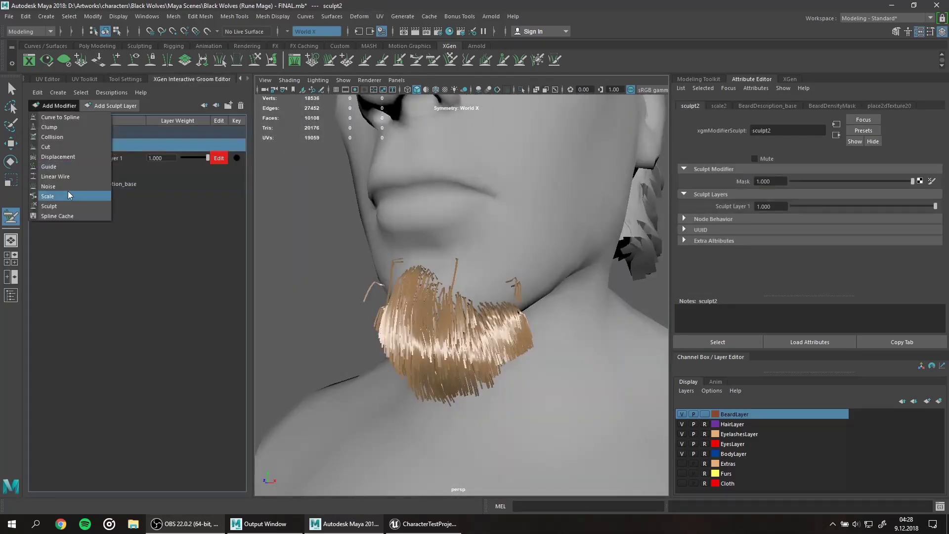
key(Up)
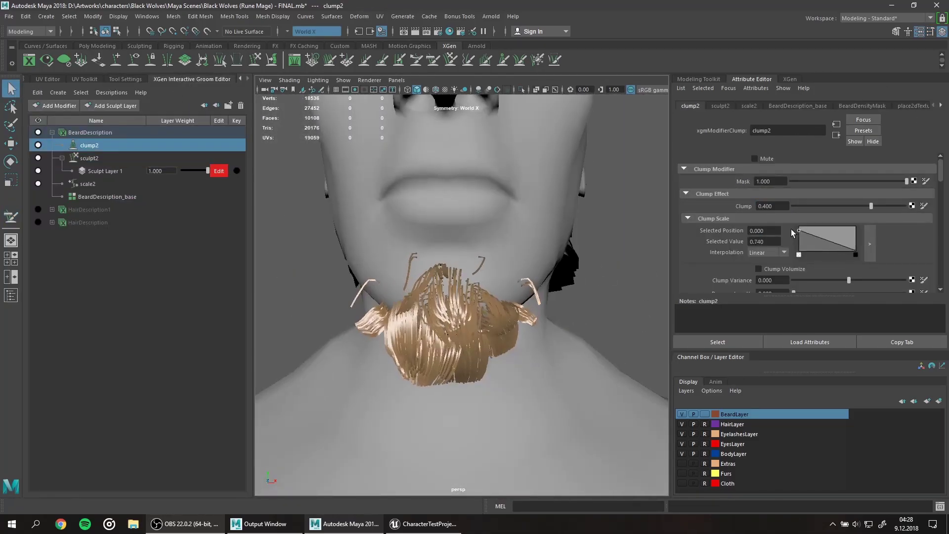
click(82, 107)
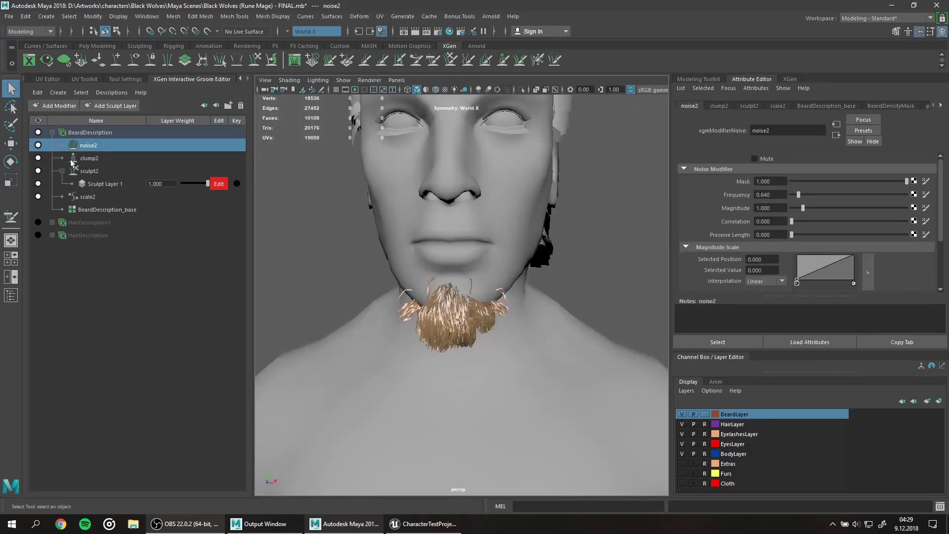
click(72, 158)
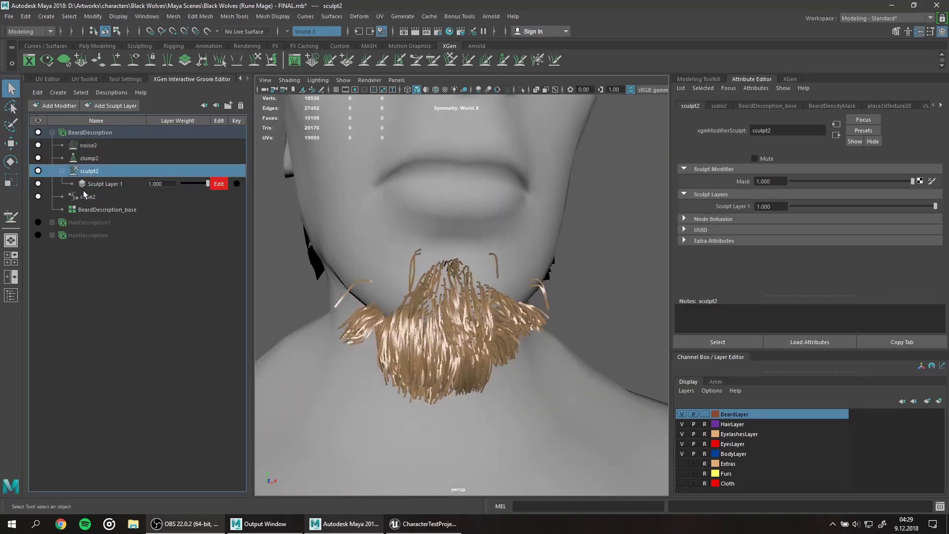
click(84, 185)
alt+drag(471, 349, 405, 277)
key(Up)
key(Up)
drag(827, 181, 819, 181)
mouse_move(415, 267)
alt+mouse_down()
mouse_move(387, 255)
mouse_move(491, 250)
alt+mouse_up()
Step: Set the BeardDescription_base Density Multiplier to 2.2
key(q)
click(90, 132)
click(106, 210)
drag(811, 182, 795, 182)
alt+drag(544, 223, 375, 232)
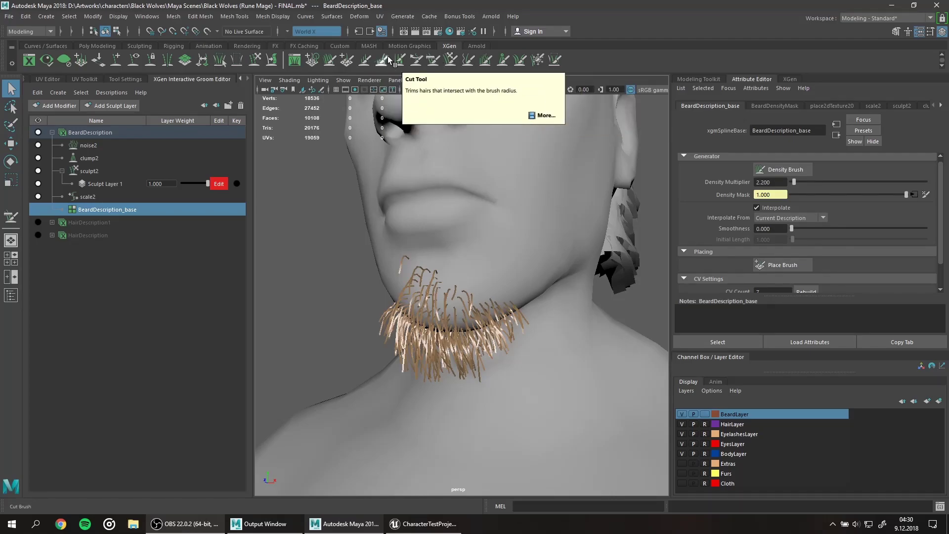
Step: Convert the beard groom strands into flat polygon card geometry
double_click(388, 58)
click(120, 212)
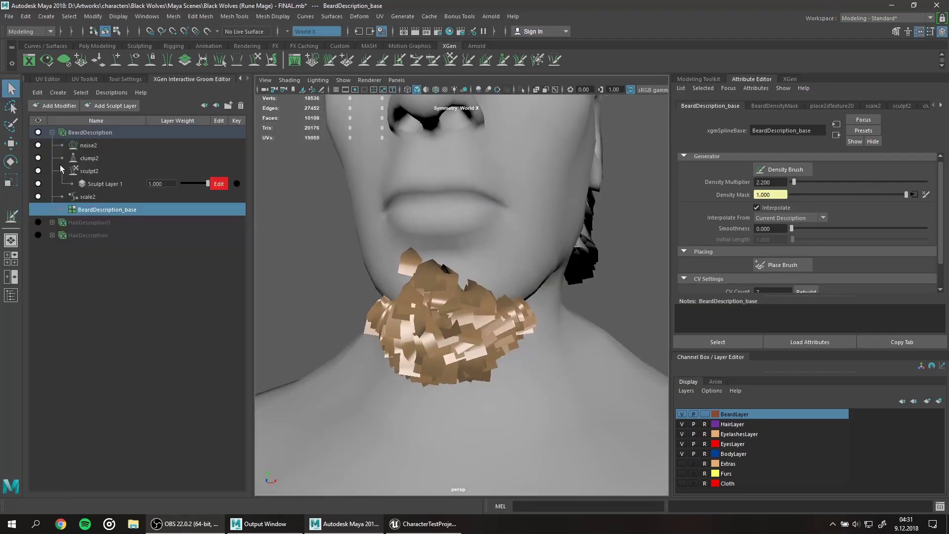
click(61, 164)
key(q)
alt+drag(445, 297, 647, 328)
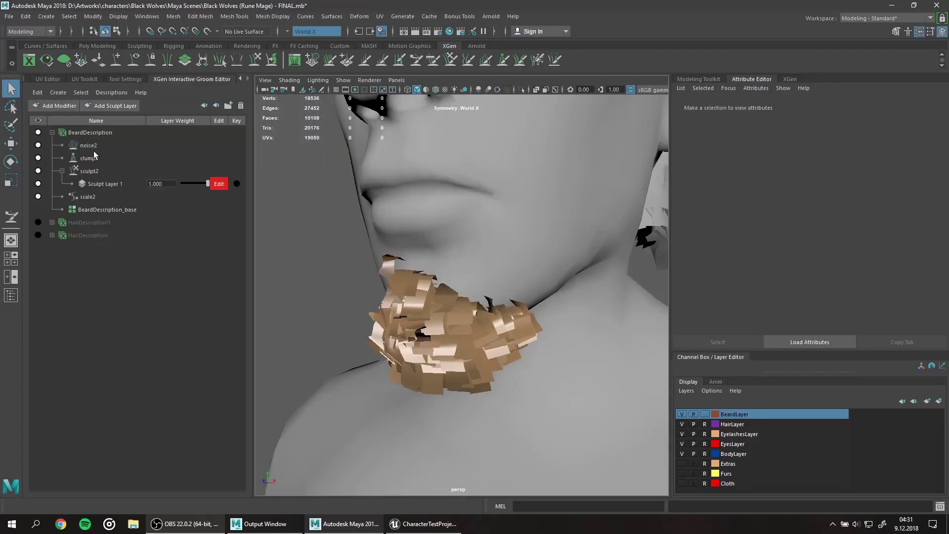
Step: Rename the new polySurface1 card mesh to Beard in the Outliner
click(11, 295)
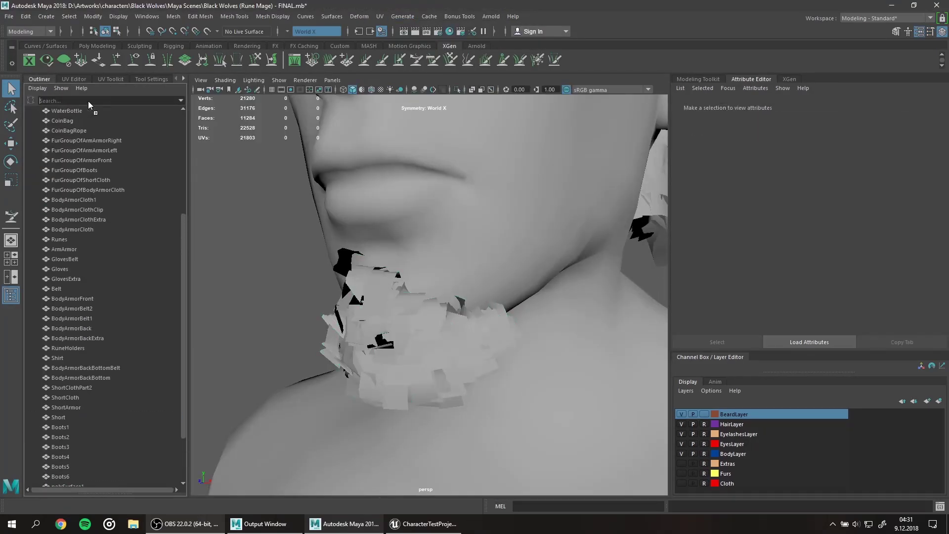
double_click(95, 160)
text(Beard)
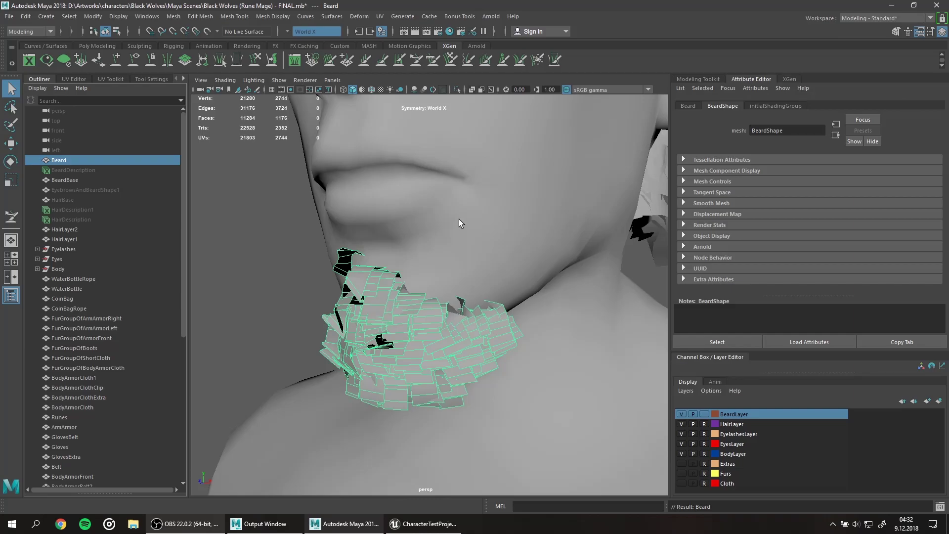
click(10, 295)
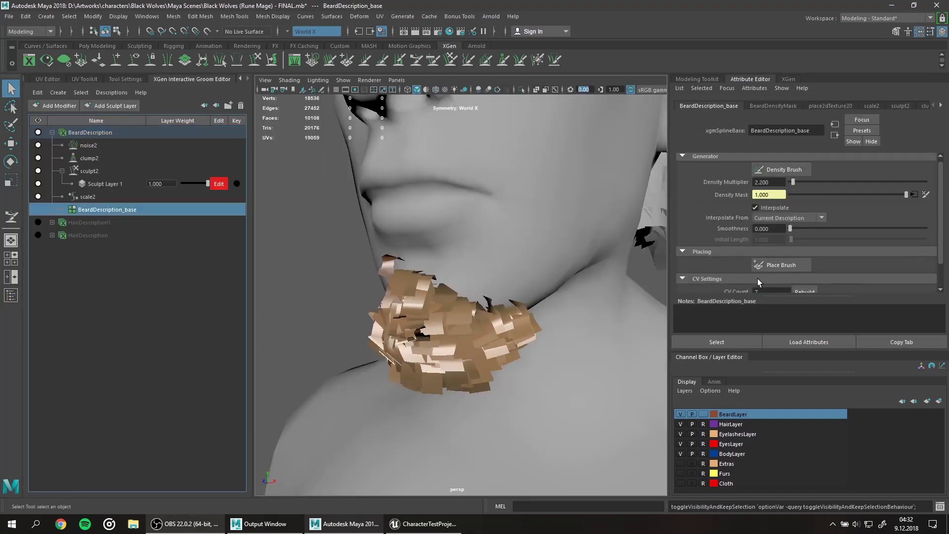
scroll(760, 281, down, 1)
alt+drag(568, 247, 470, 222)
click(434, 59)
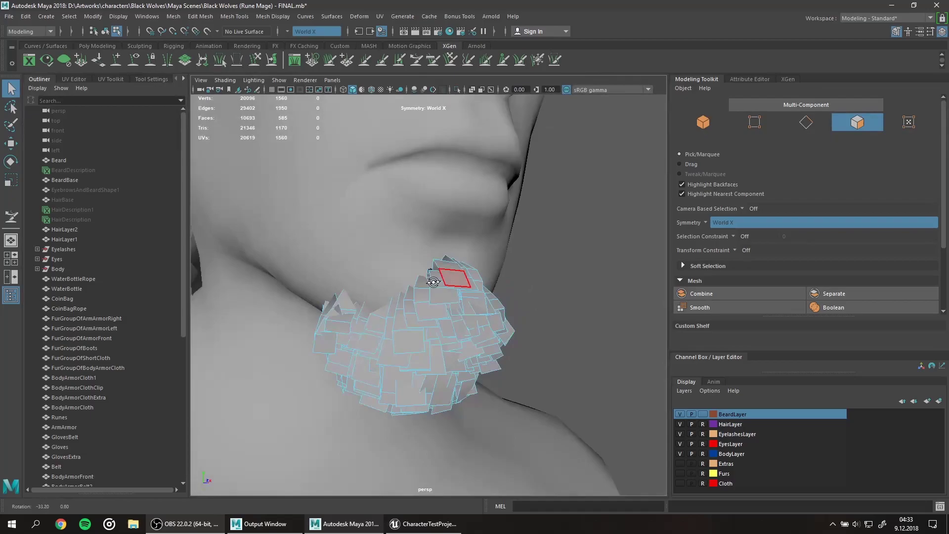
Step: Inspect the Beard card UVs against the hair texture, undoing a trial shell rotation
click(74, 80)
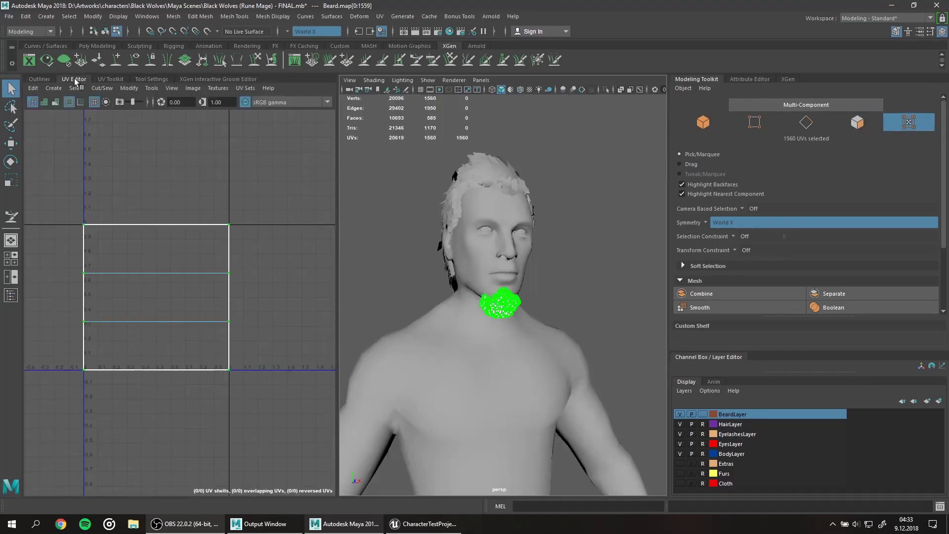
key(f)
click(908, 122)
key(w)
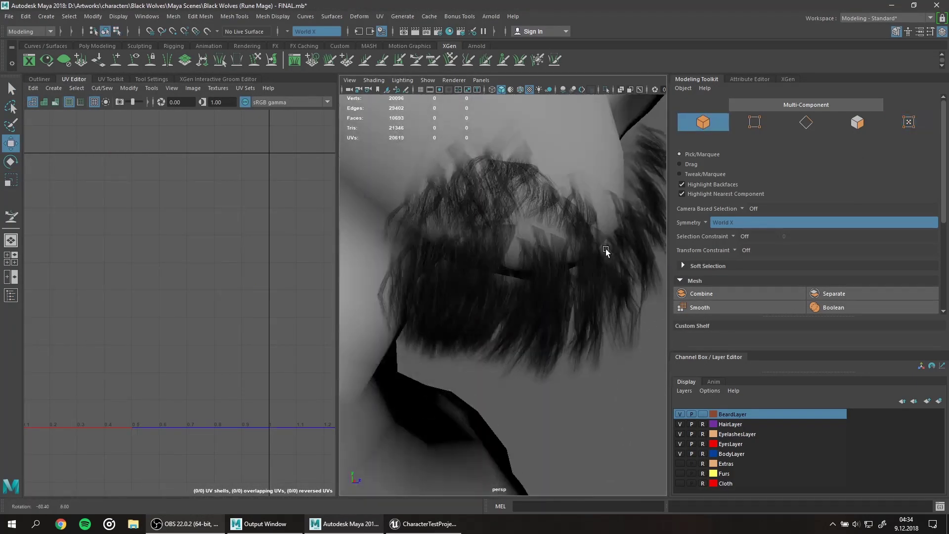
key(F12)
key(f)
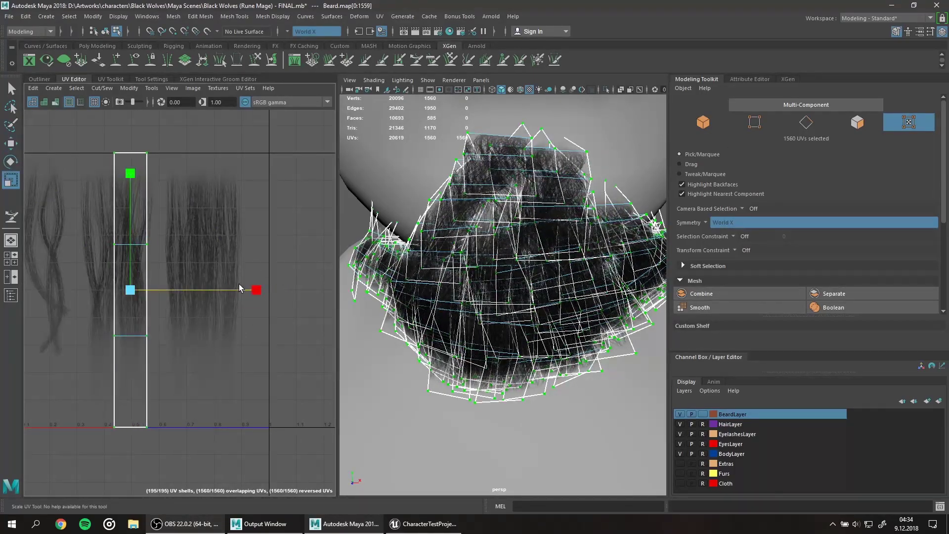
alt+drag(544, 285, 494, 248)
key(e)
drag(65, 368, 95, 387)
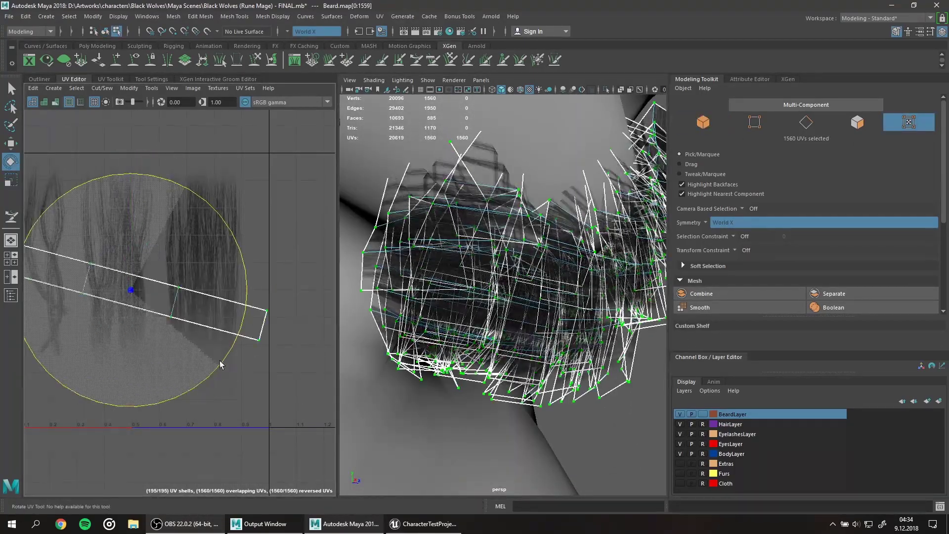
key(ctrl+z)
key(w)
Step: Select some card faces, hide the Beard mesh and return to the groom modifiers
key(F8)
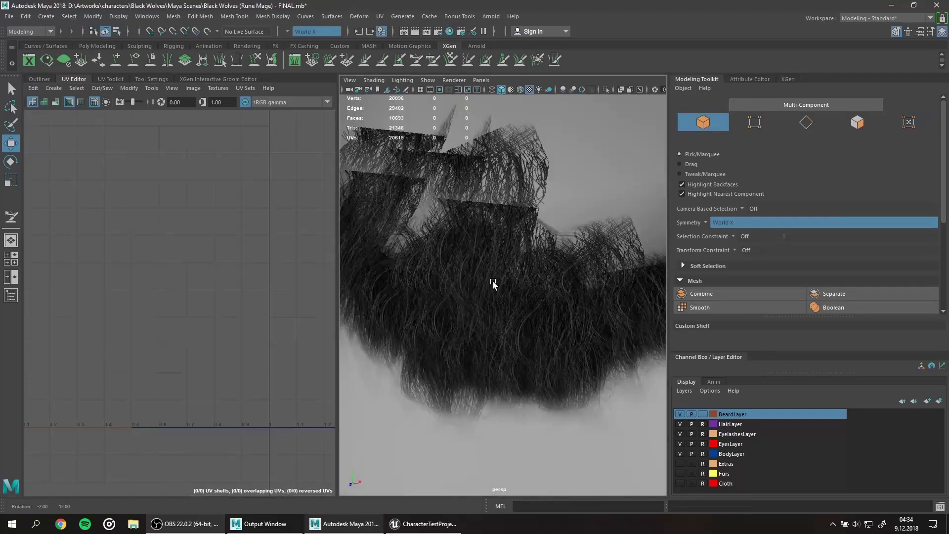
scroll(553, 303, down, 5)
alt+drag(495, 297, 537, 246)
key(F11)
click(537, 246)
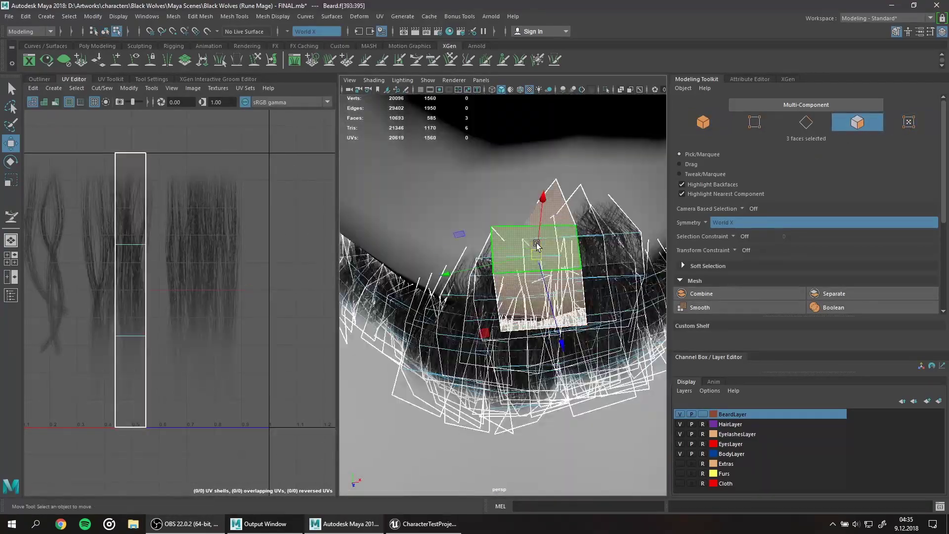
alt+drag(583, 318, 544, 277)
key(F8)
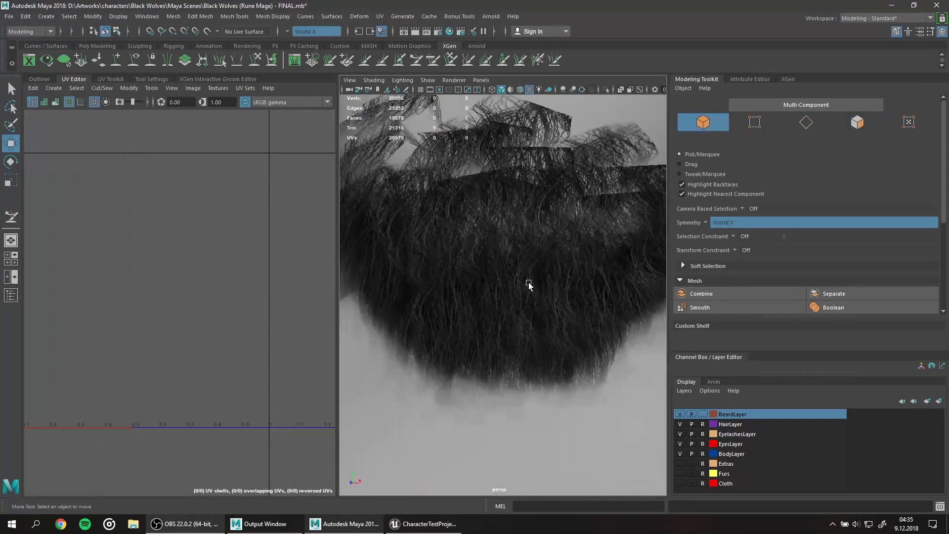
key(ctrl+h)
click(50, 81)
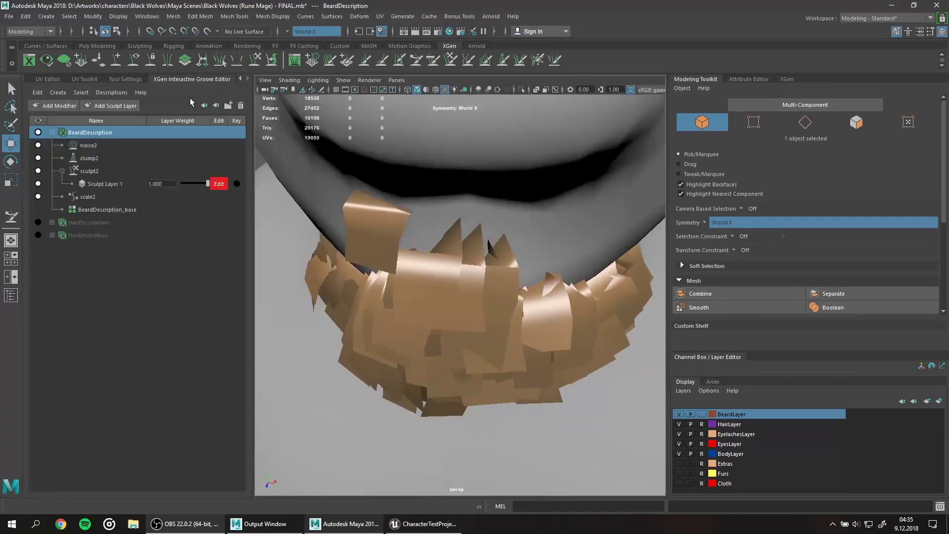
Step: Set the beard base description's Density Multiplier to 3
click(795, 106)
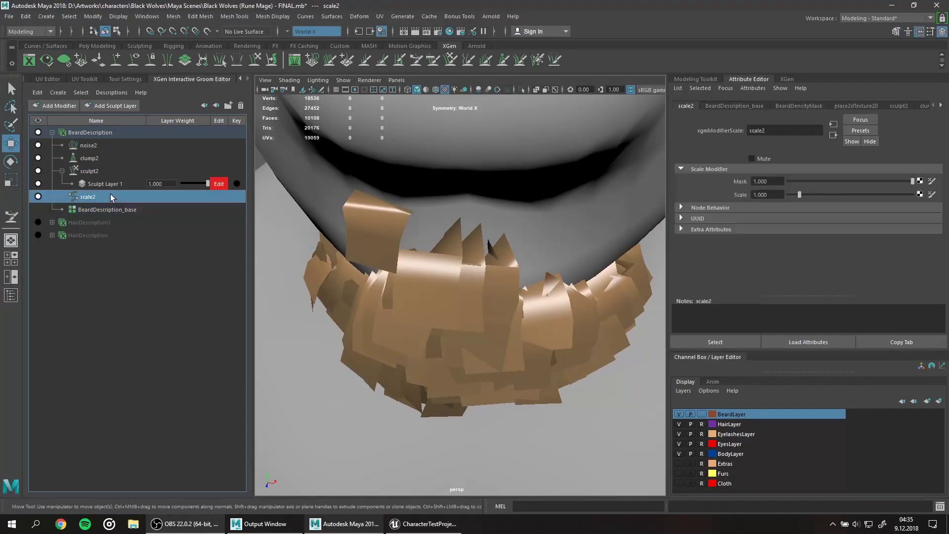
scroll(797, 223, up, 2)
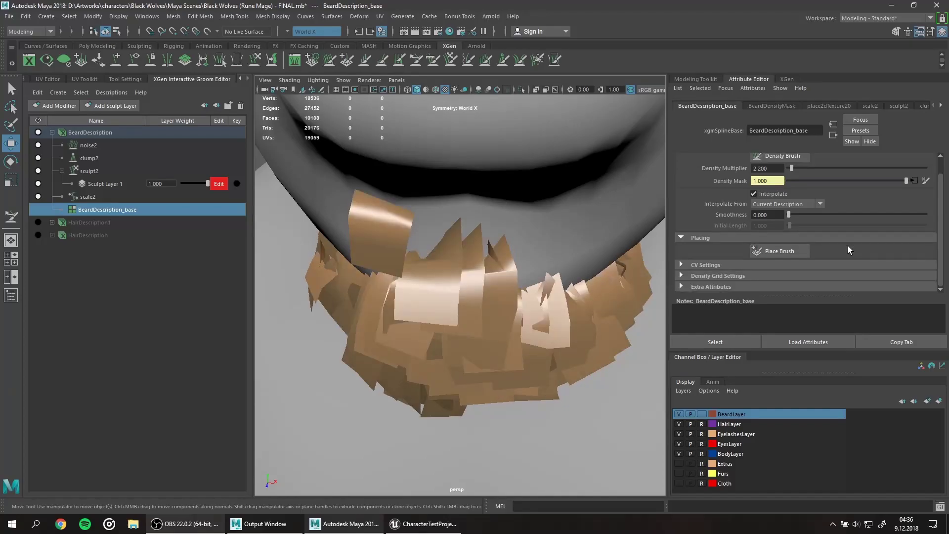
double_click(767, 186)
text(3)
key(Return)
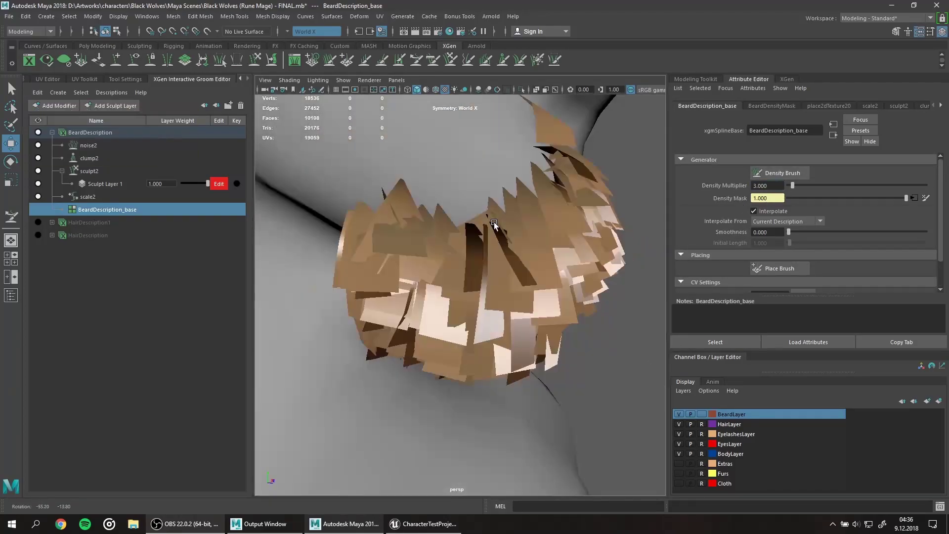
Step: Twist the beard strands with a -100 minimum twist angle and select the regenerated card mesh
click(433, 59)
mouse_move(460, 247)
alt+mouse_down()
mouse_move(486, 241)
mouse_move(371, 254)
mouse_move(563, 259)
mouse_move(118, 166)
alt+mouse_up()
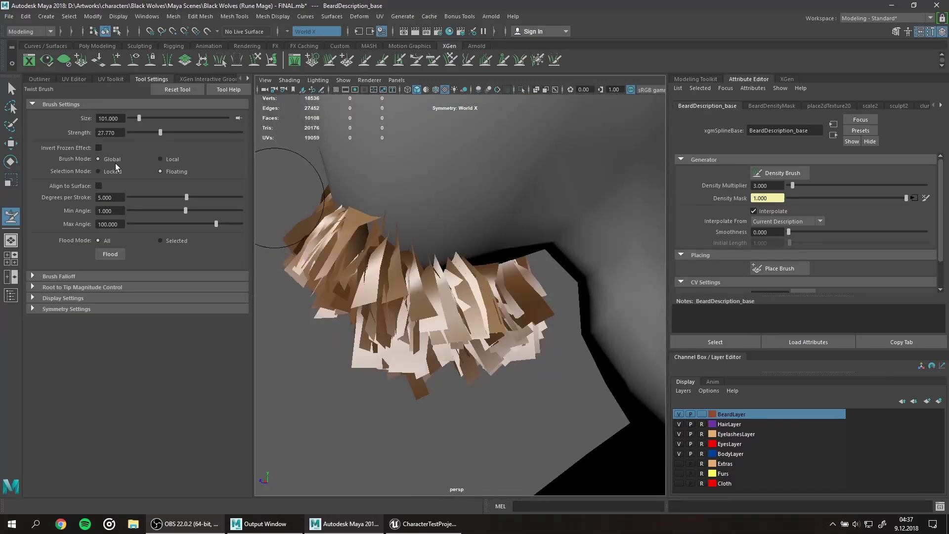
drag(147, 198, 170, 197)
mouse_move(405, 297)
alt+mouse_down()
mouse_move(455, 322)
mouse_move(277, 223)
alt+mouse_up()
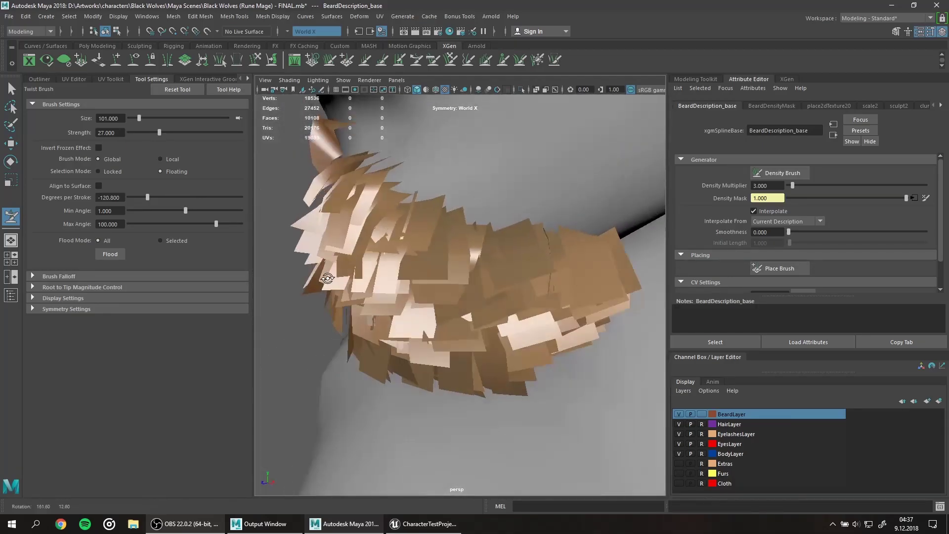
mouse_move(461, 277)
alt+mouse_down()
mouse_move(376, 208)
mouse_move(2, 214)
alt+mouse_up()
text(5.000)
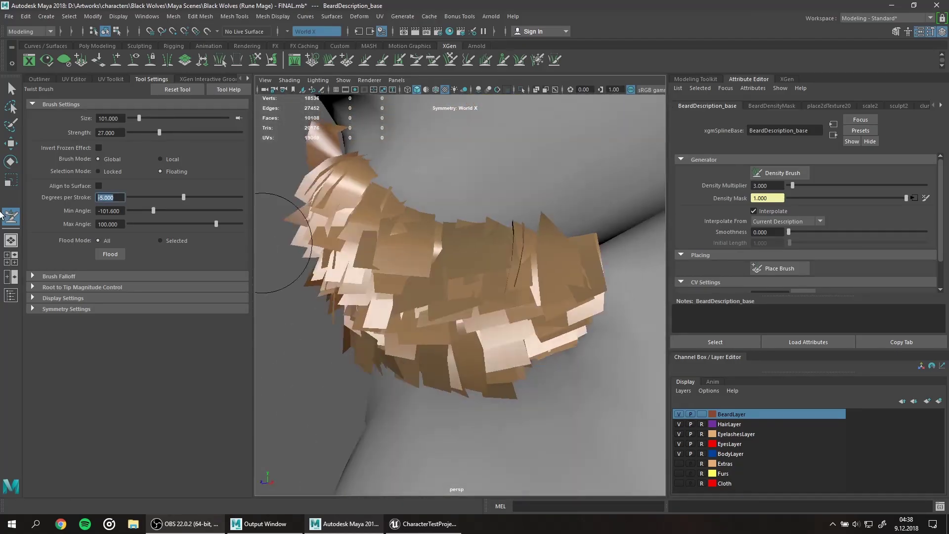
text(100)
key(Return)
mouse_move(593, 212)
alt+mouse_down()
mouse_move(318, 212)
mouse_move(477, 244)
mouse_move(432, 197)
alt+mouse_up()
click(432, 198)
text(Bead)
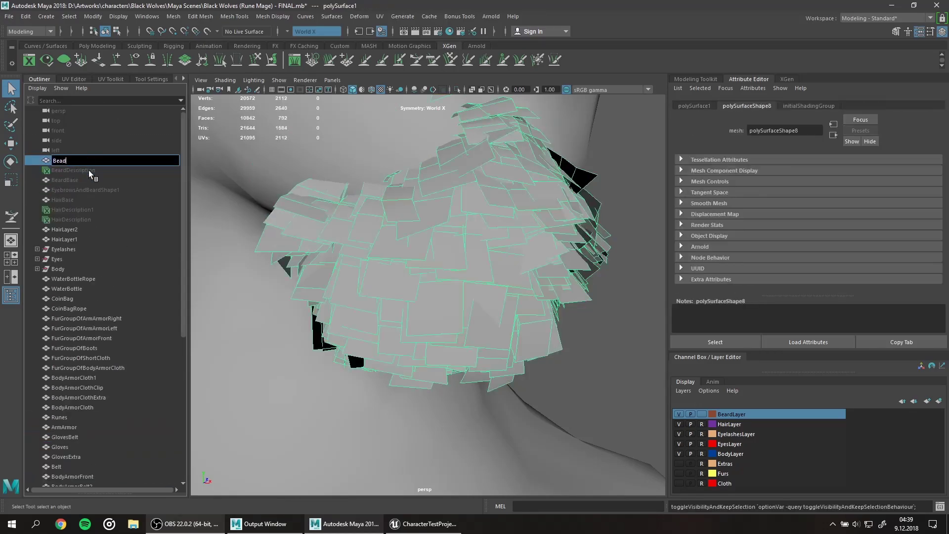
Step: Rename the regenerated card mesh to Beard and check its UVs on the hair texture
double_click(59, 160)
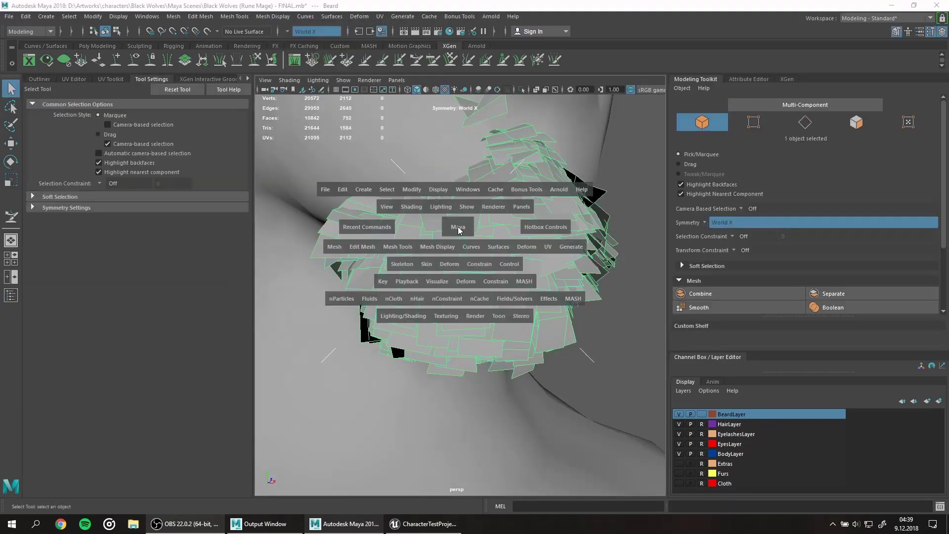
click(399, 220)
key(f)
key(r)
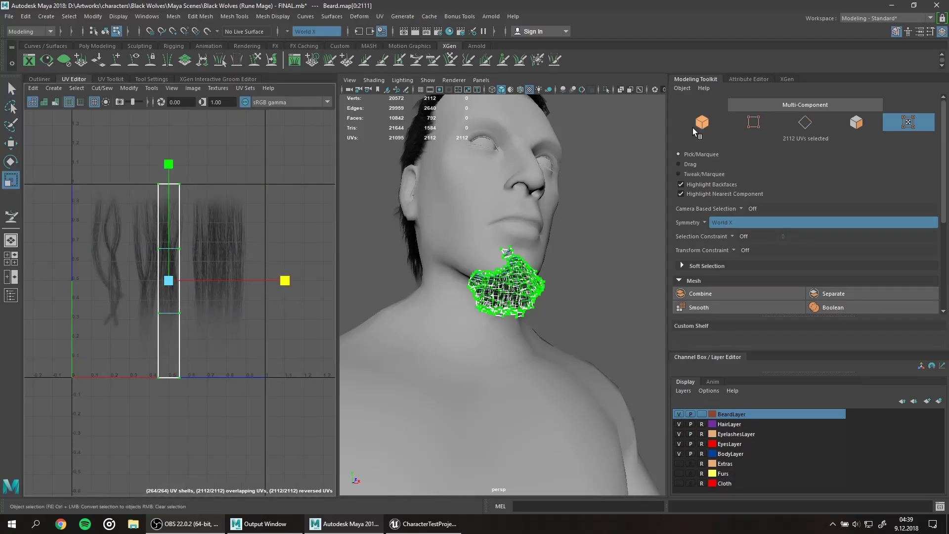
click(701, 122)
alt+drag(445, 296, 432, 300)
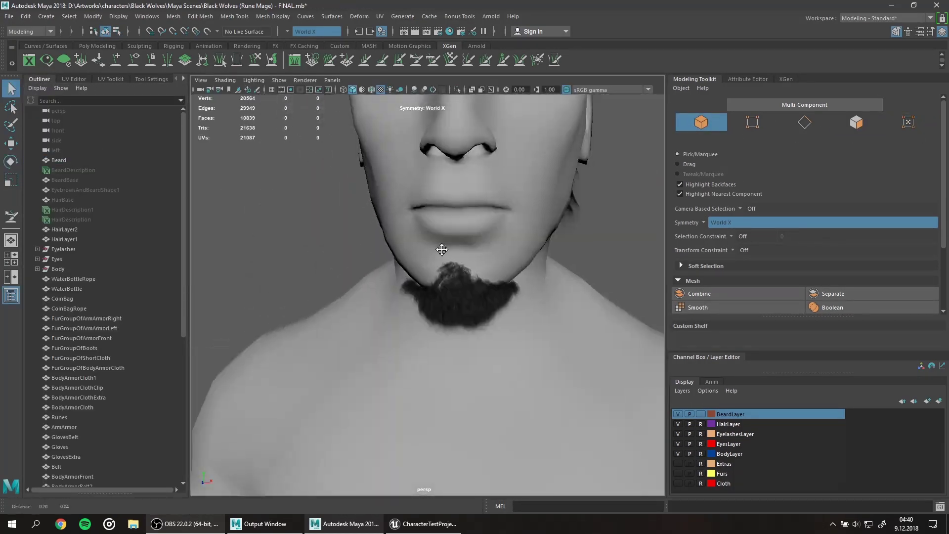
Step: Select and move faces and edges of the HairLayer2 cards at the back of the hair
scroll(499, 313, down, 5)
key(F11)
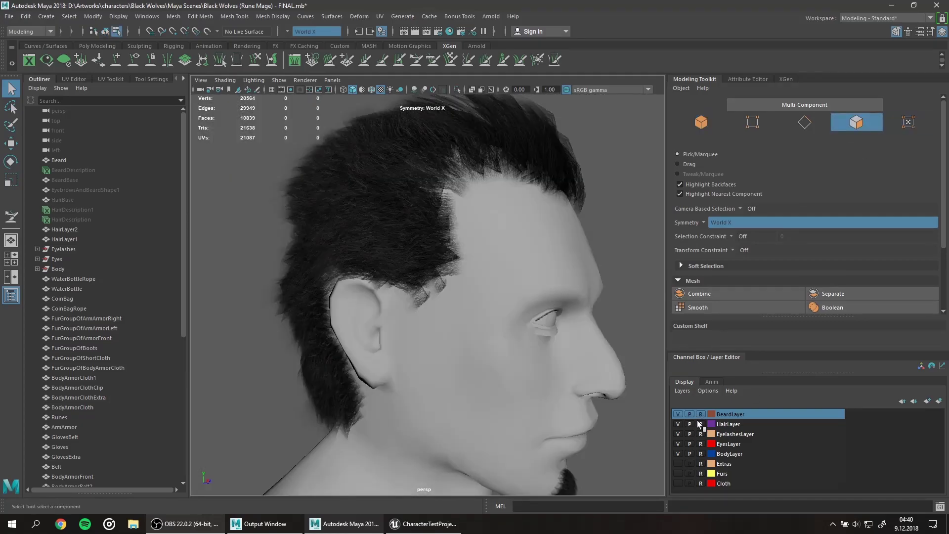
mouse_move(438, 255)
alt+mouse_down()
mouse_move(371, 170)
mouse_move(311, 307)
mouse_move(407, 307)
mouse_move(358, 354)
mouse_move(435, 282)
mouse_move(496, 267)
mouse_move(445, 313)
mouse_move(341, 346)
mouse_move(410, 282)
alt+mouse_up()
key(w)
click(434, 282)
key(F10)
mouse_move(353, 315)
alt+mouse_down()
mouse_move(549, 318)
mouse_move(339, 296)
alt+mouse_up()
click(339, 295)
alt+drag(444, 225, 424, 313)
Step: Rotate and move edges along the hairline card's border toward the sideburn
key(F10)
click(447, 293)
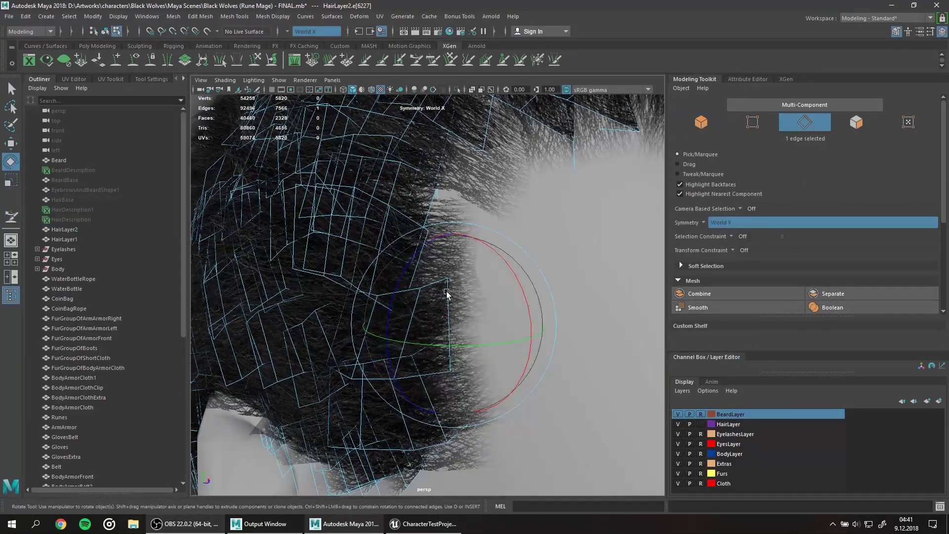
mouse_move(543, 222)
alt+mouse_down()
mouse_move(513, 269)
mouse_move(430, 296)
mouse_move(421, 337)
alt+mouse_up()
click(430, 316)
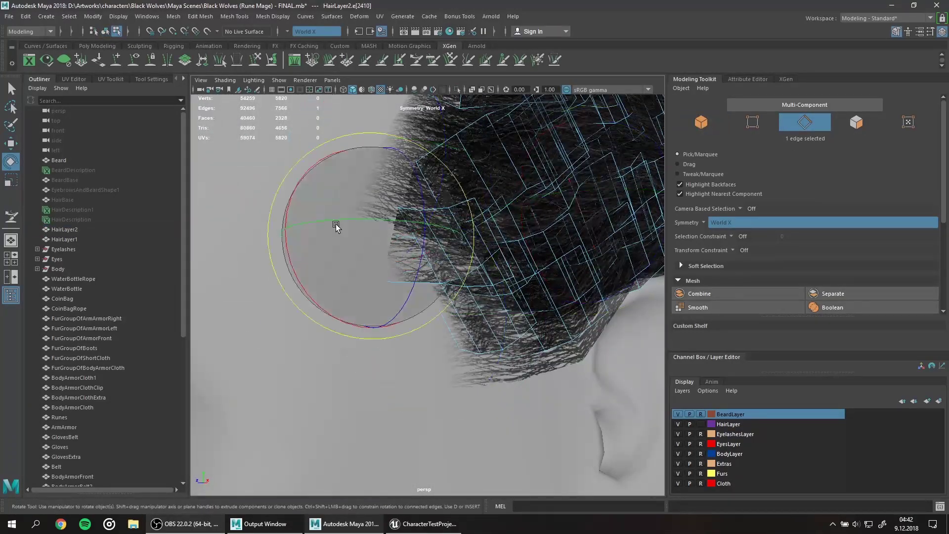
click(460, 287)
key(w)
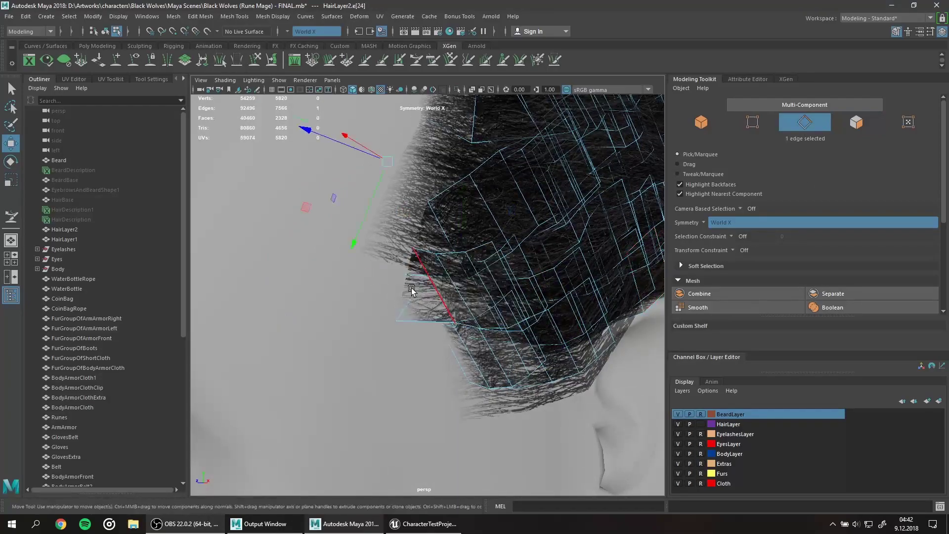
Step: Select HairLayer1 and adjust an edge of the card above the ear
click(720, 125)
alt+drag(444, 223, 414, 263)
click(414, 262)
mouse_move(284, 328)
alt+mouse_down()
mouse_move(318, 265)
mouse_move(563, 244)
alt+mouse_up()
alt+drag(504, 279, 353, 281)
click(354, 281)
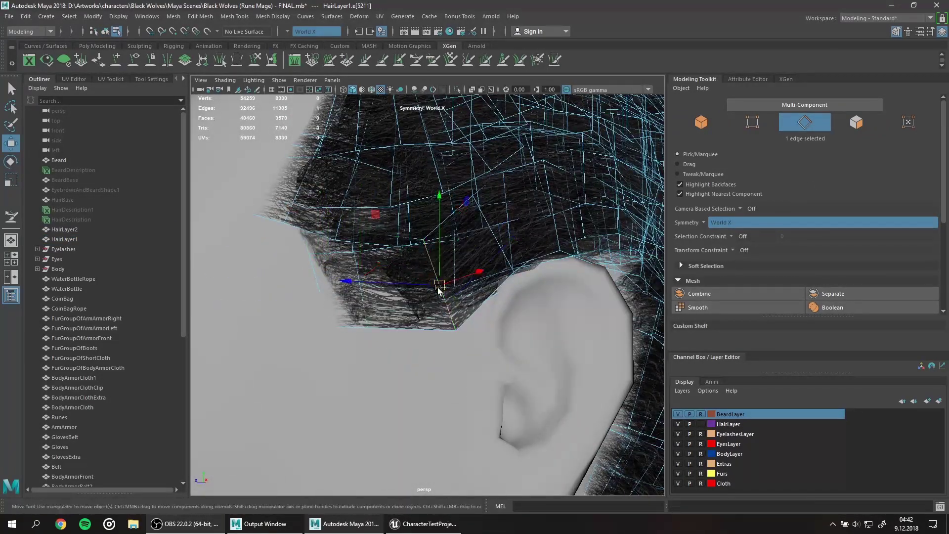
scroll(438, 289, down, 5)
scroll(360, 276, up, 5)
scroll(243, 247, down, 5)
Step: Reshape the card faces behind the ear, then select HairLayer2 and Beard together
click(857, 122)
scroll(425, 297, up, 5)
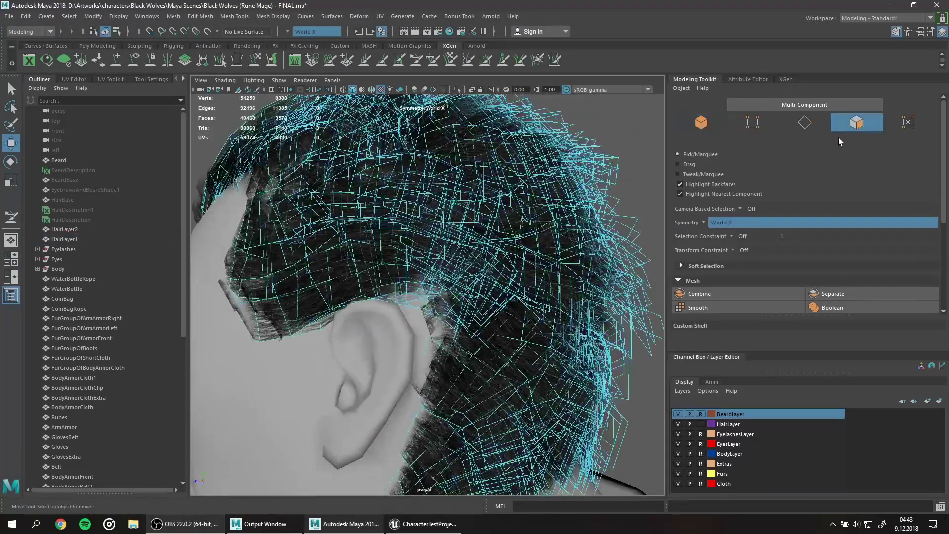
scroll(425, 297, up, 5)
click(373, 345)
key(F8)
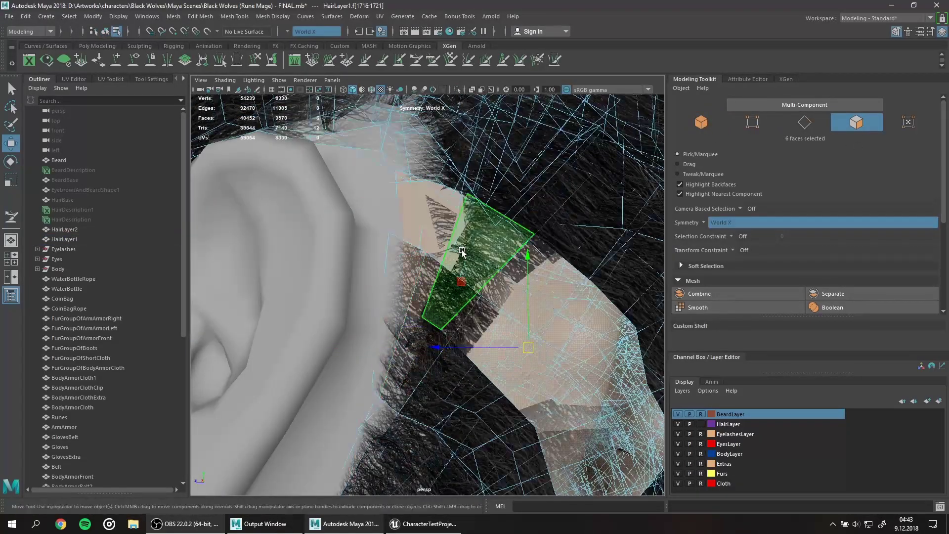
scroll(419, 286, down, 5)
alt+drag(346, 296, 469, 296)
ctrl+click(59, 160)
Step: Export all selected character meshes and go up to the BlackWolves folder in Unreal
drag(208, 99, 657, 489)
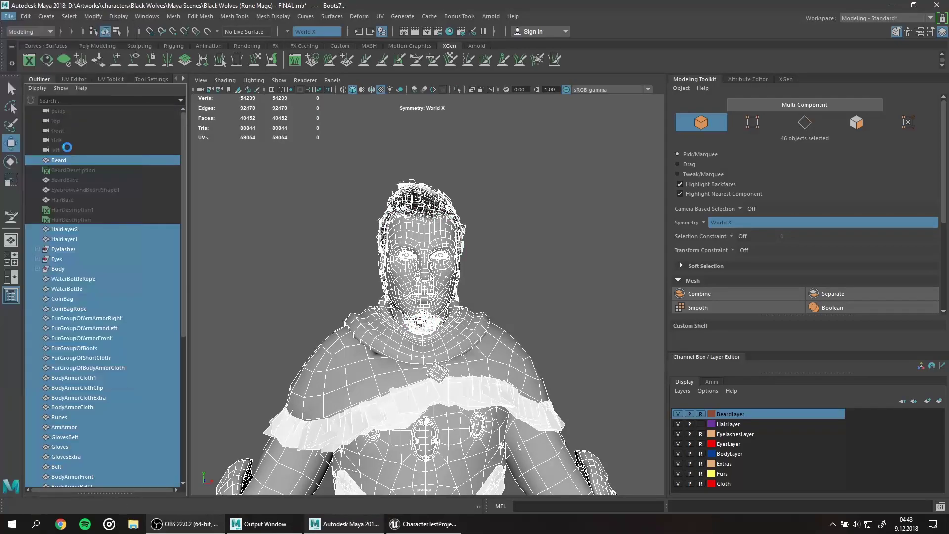
key(ctrl+alt+e)
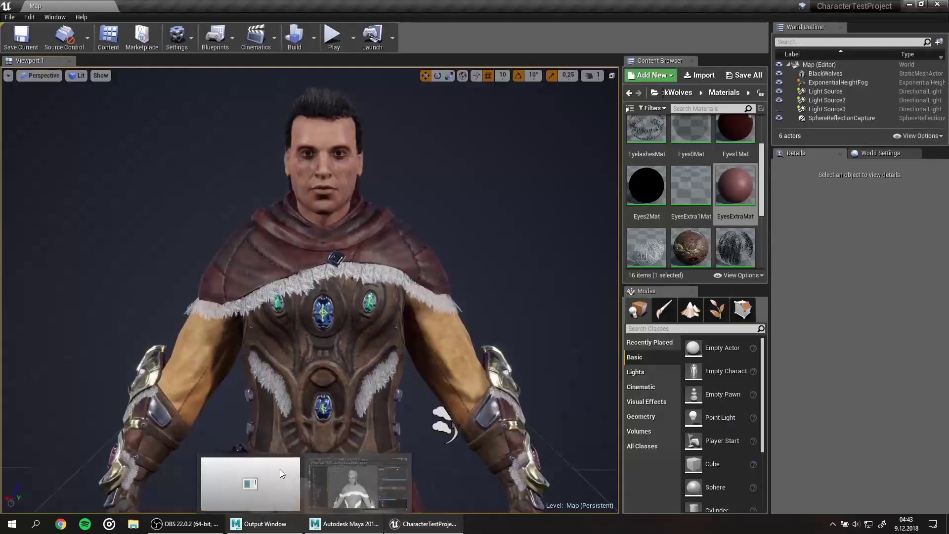
click(677, 92)
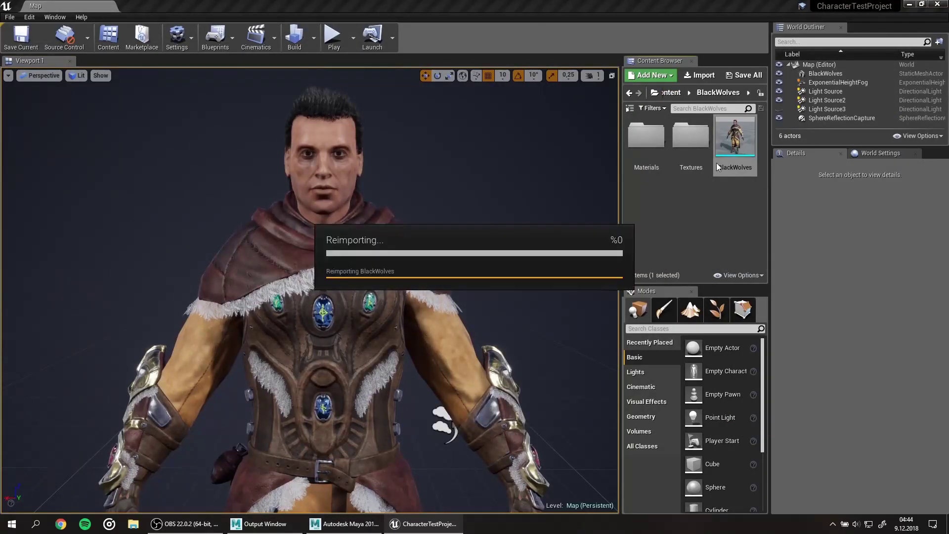
Step: Fly the camera in to inspect the beard and hair, then view the head in profile
mouse_move(317, 267)
right_down()
mouse_move(346, 257)
mouse_move(346, 267)
right_up()
click(593, 75)
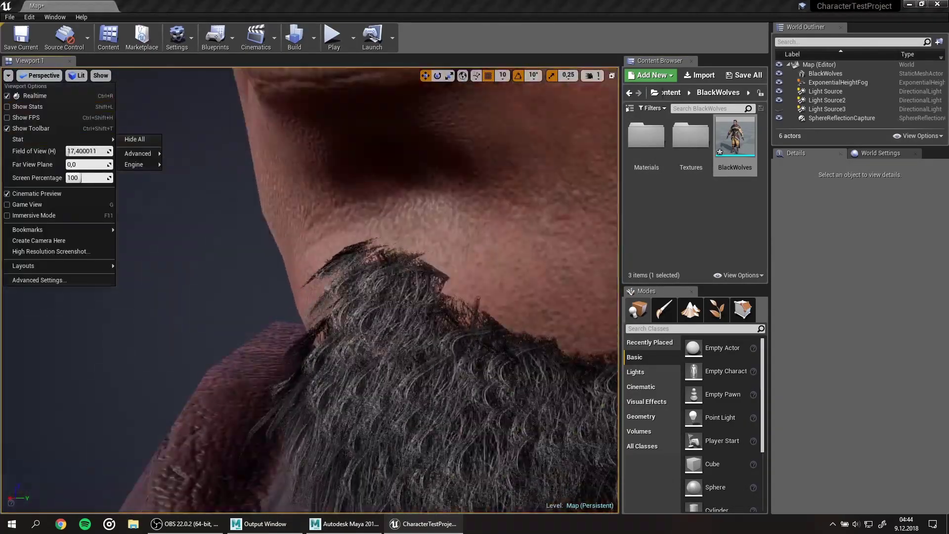
right_drag(317, 267, 346, 267)
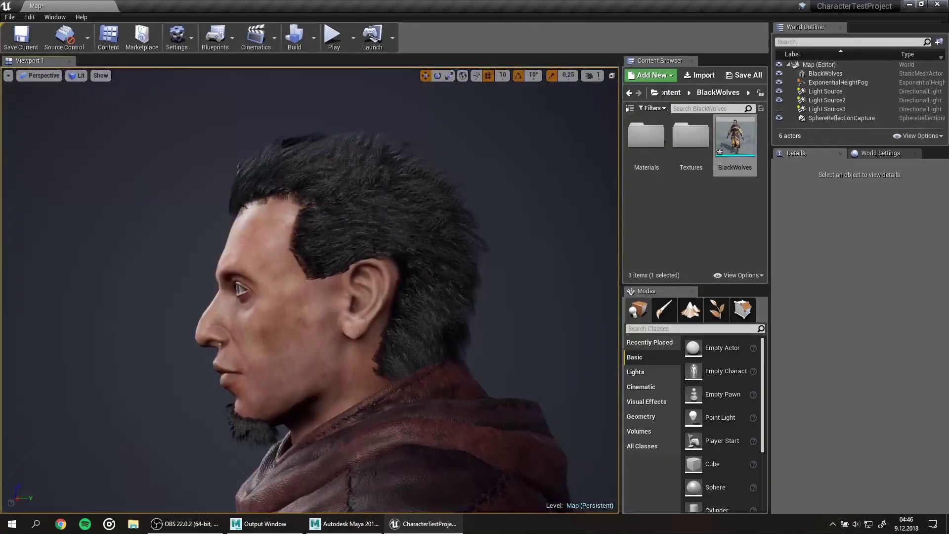
right_click(20, 77)
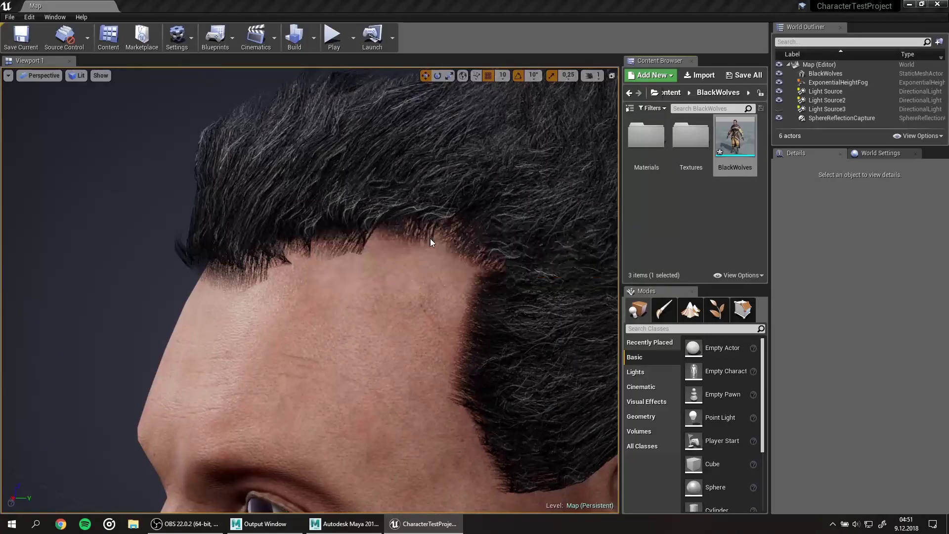
drag(430, 239, 430, 297)
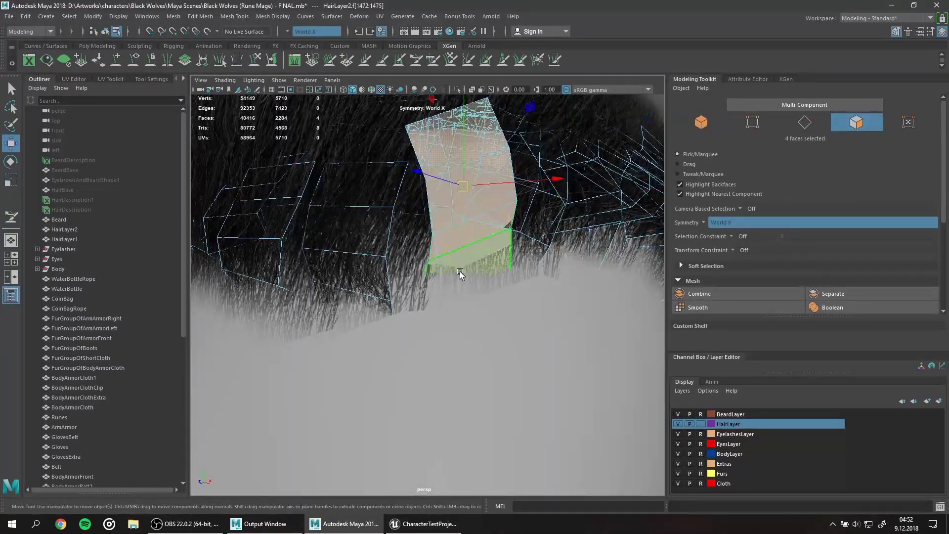
Step: Isolate the selected hair card to work on the chin beard groom
click(457, 91)
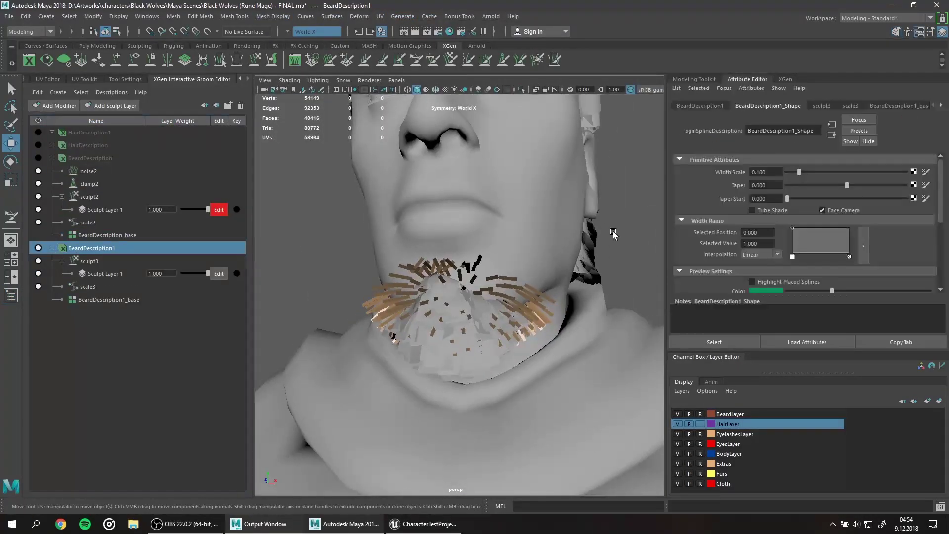
Step: Sculpt the chin beard strands and adjust their length with a smaller brush
click(408, 259)
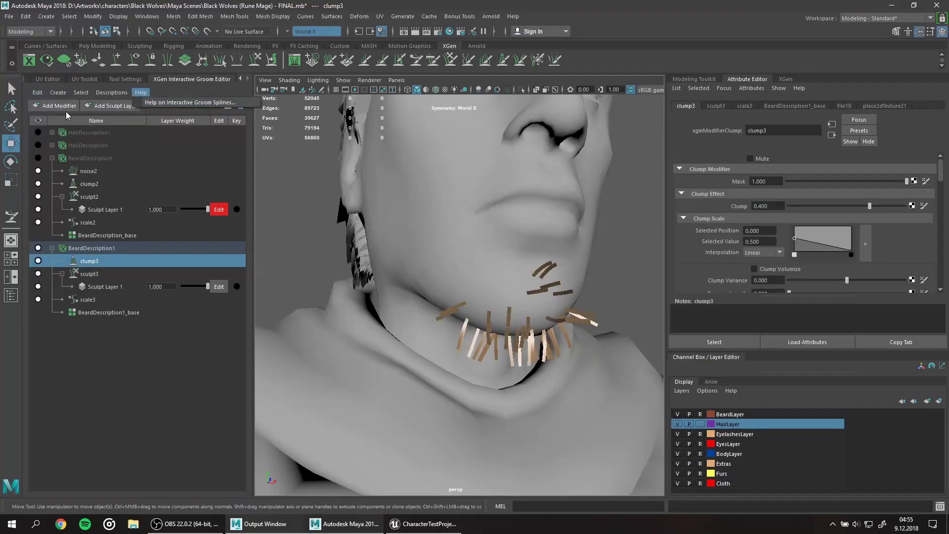
click(417, 62)
mouse_move(424, 329)
alt+mouse_down()
mouse_move(533, 405)
mouse_move(445, 321)
alt+mouse_up()
click(433, 62)
mouse_move(403, 287)
alt+mouse_down()
mouse_move(449, 298)
mouse_move(318, 318)
mouse_move(262, 268)
alt+mouse_up()
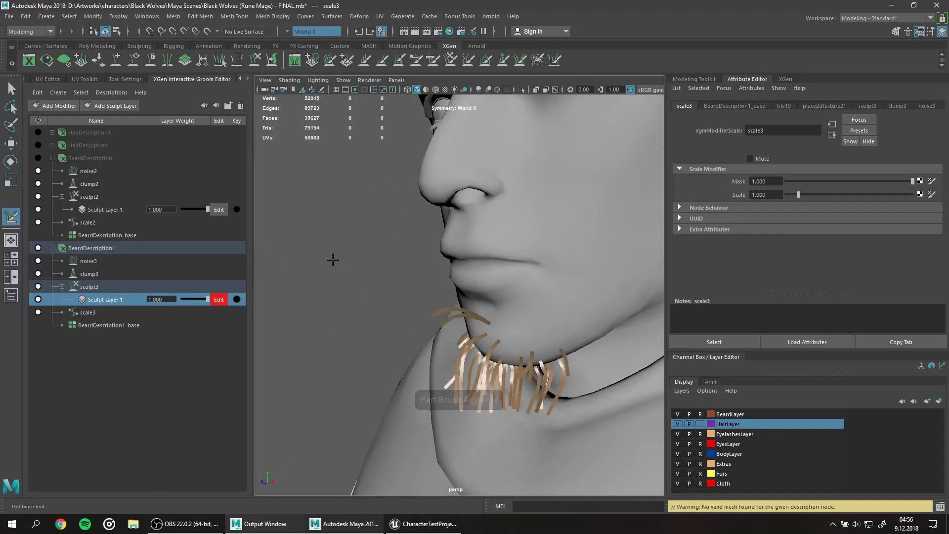
alt+drag(366, 324, 561, 265)
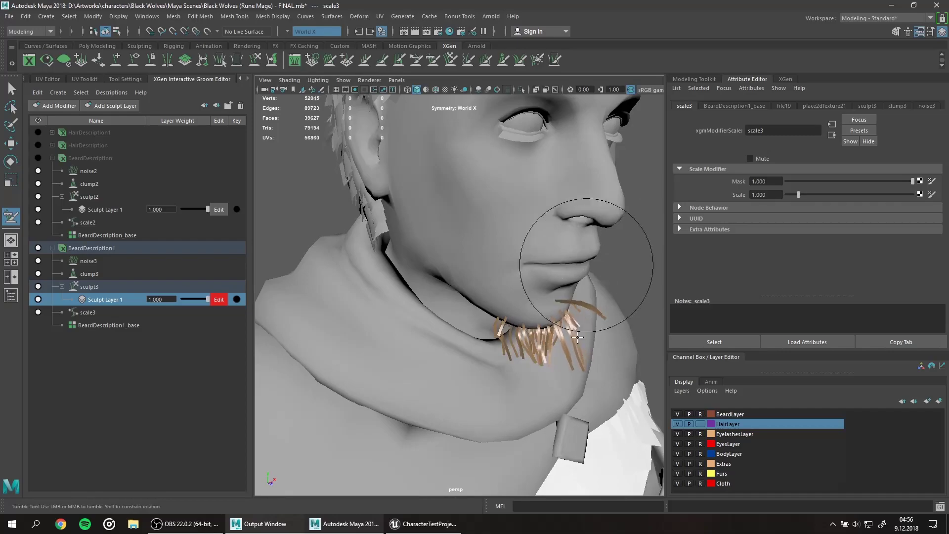
alt+drag(530, 360, 411, 405)
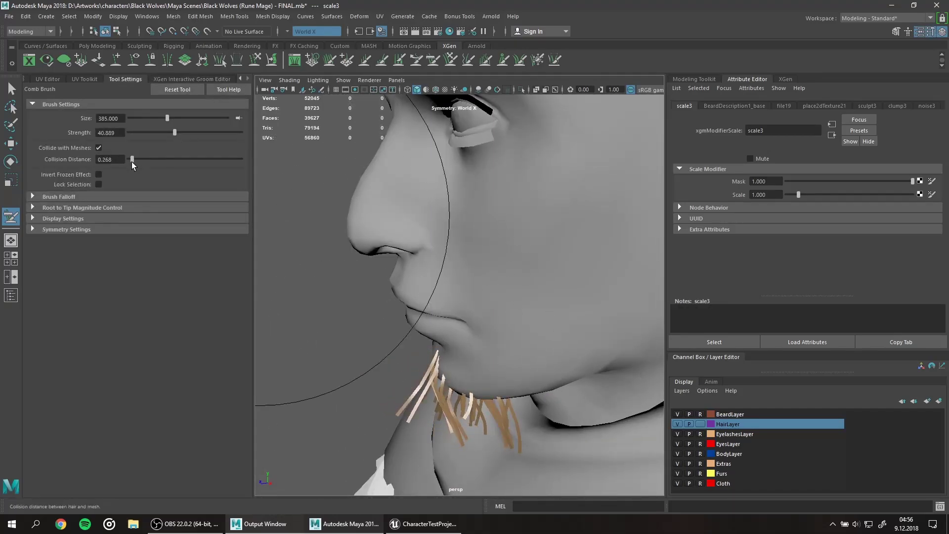
alt+drag(512, 427, 558, 306)
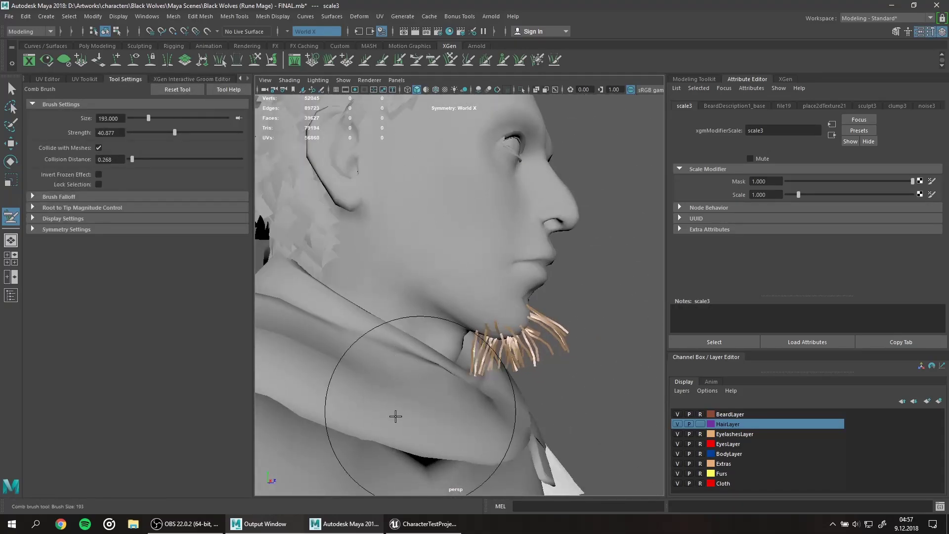
mouse_move(395, 417)
alt+mouse_down()
mouse_move(508, 424)
mouse_move(519, 455)
mouse_move(368, 426)
alt+mouse_up()
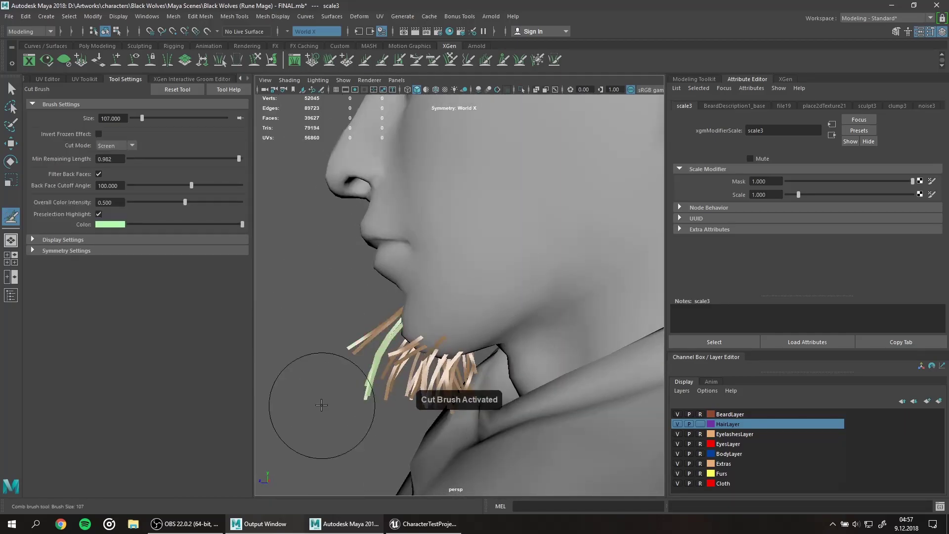
mouse_move(399, 486)
alt+mouse_down()
mouse_move(445, 94)
mouse_move(509, 402)
mouse_move(509, 350)
mouse_move(471, 363)
mouse_move(562, 317)
mouse_move(455, 307)
mouse_move(488, 339)
mouse_move(445, 297)
mouse_move(350, 320)
alt+mouse_up()
Step: Adjust the beard strands' width and twist them
click(192, 79)
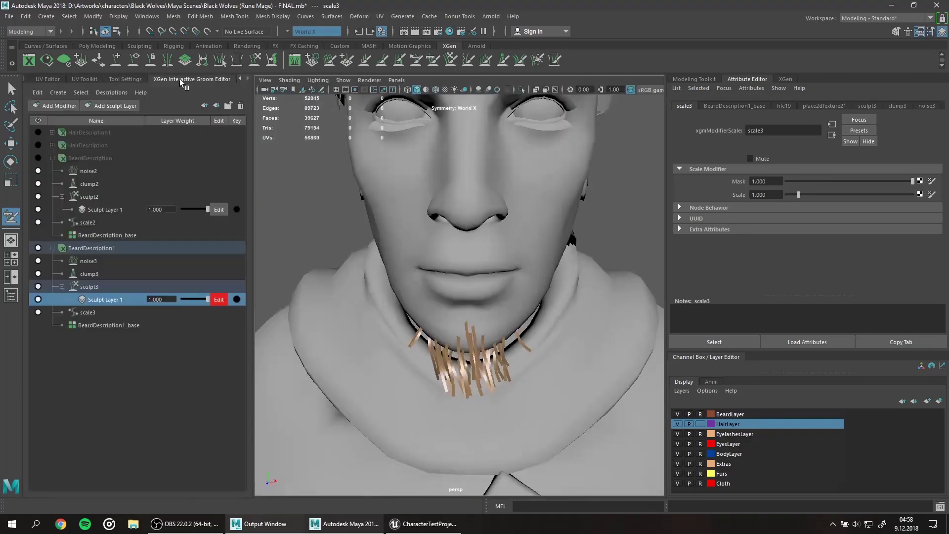
click(451, 60)
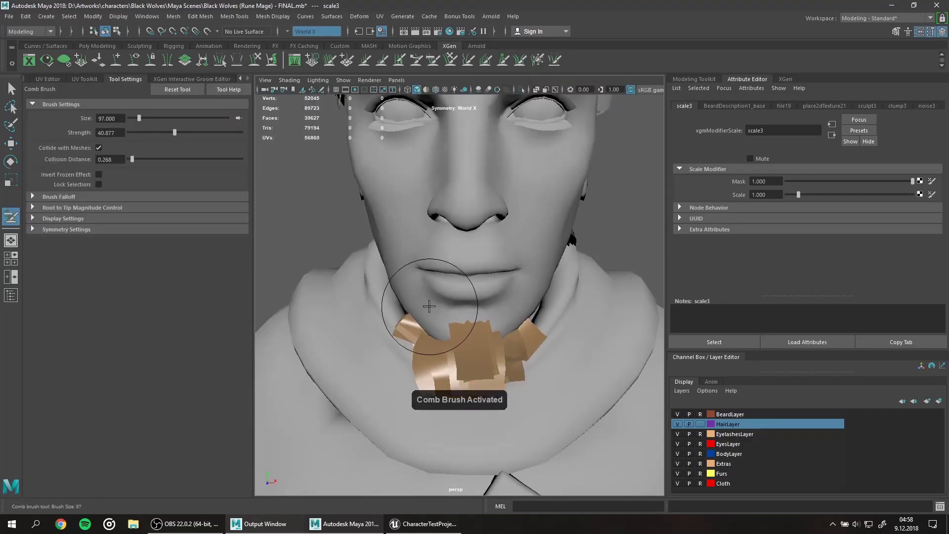
click(468, 60)
click(110, 254)
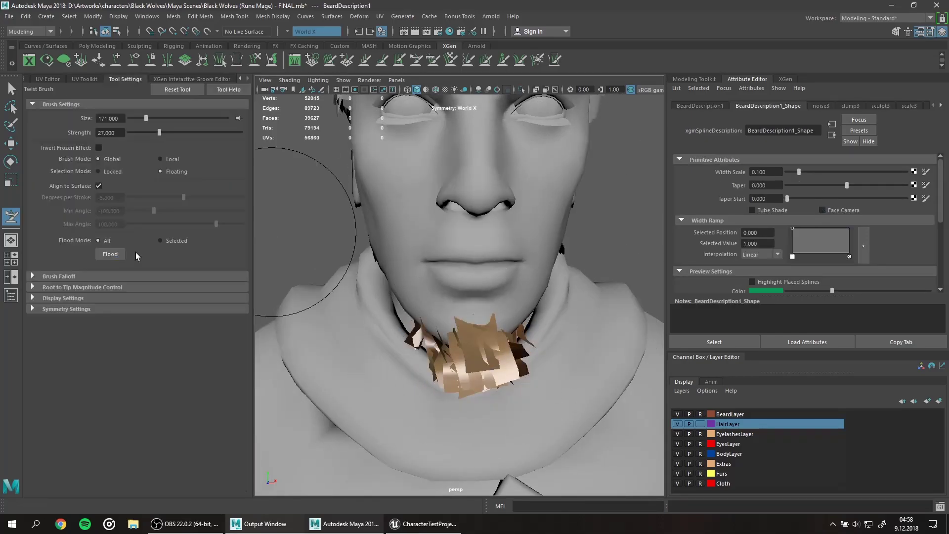
alt+drag(346, 296, 434, 318)
Step: Set the beard's Density Multiplier to about 7.5 and review it from side and front
text(q)
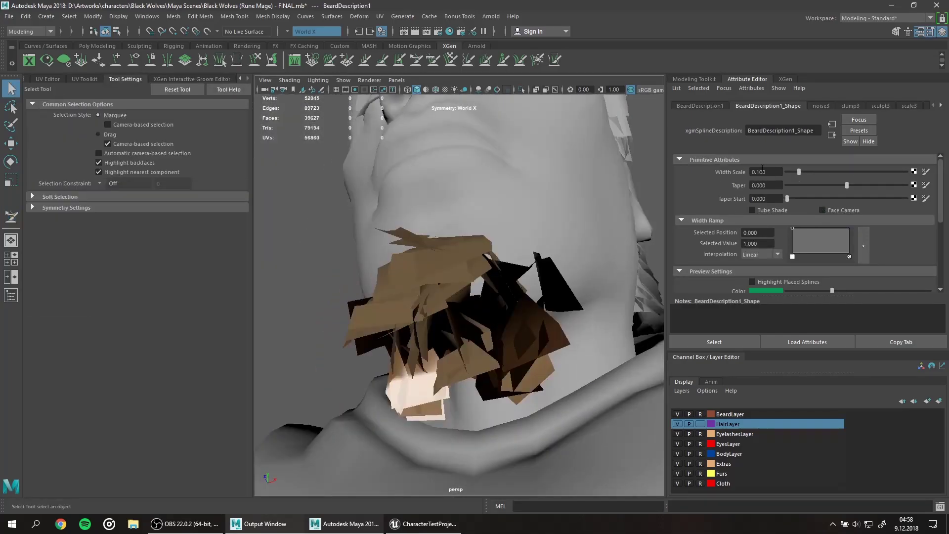
text(0)
key(Return)
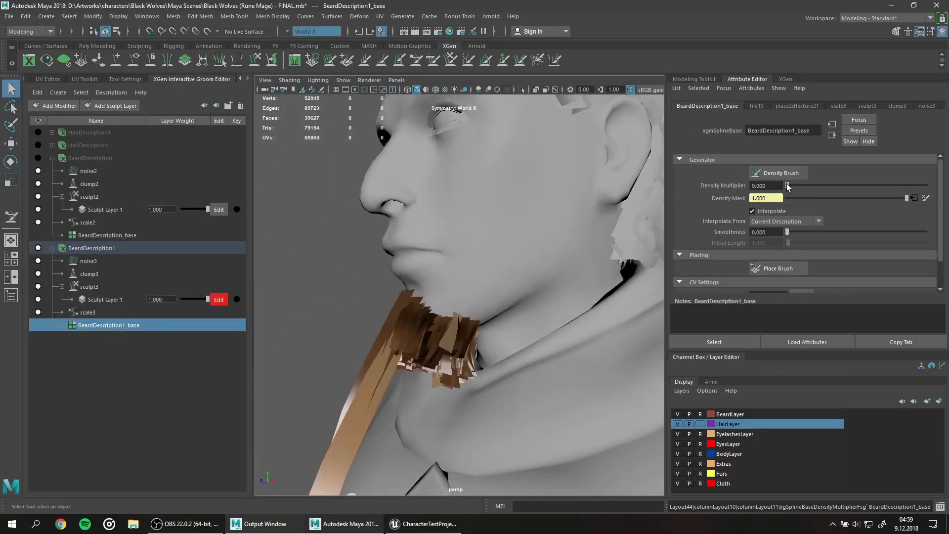
double_click(752, 186)
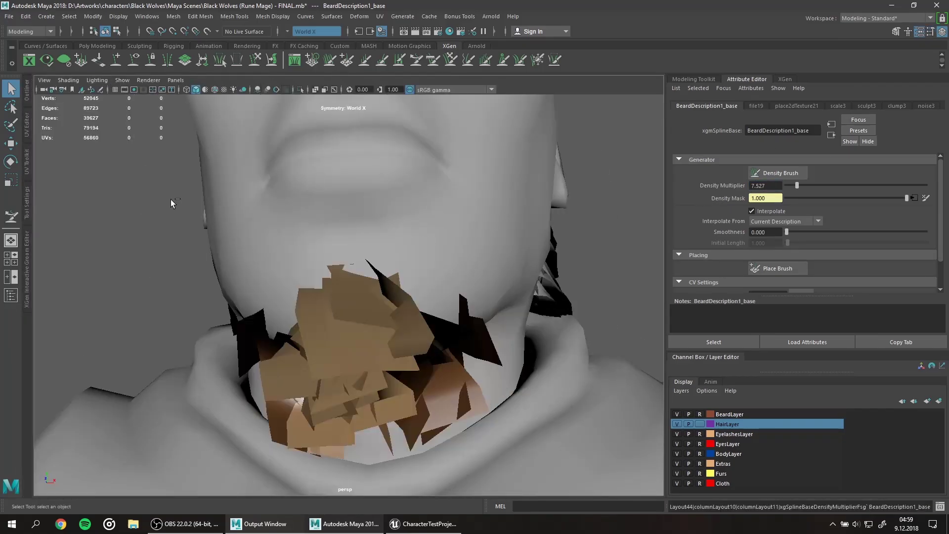
click(27, 267)
click(125, 79)
mouse_move(396, 296)
alt+mouse_down()
mouse_move(469, 306)
mouse_move(435, 317)
mouse_move(467, 327)
alt+mouse_up()
mouse_move(395, 277)
alt+mouse_down()
mouse_move(488, 286)
mouse_move(445, 287)
alt+mouse_up()
key(q)
click(11, 296)
Step: Convert the chin groom to polygon cards and select the new mesh's faces for UV editing
click(426, 18)
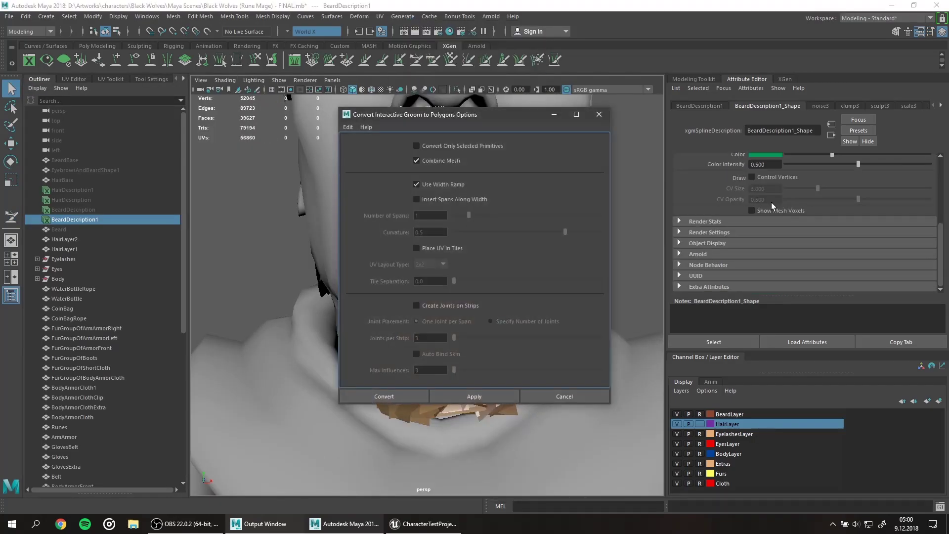
click(369, 396)
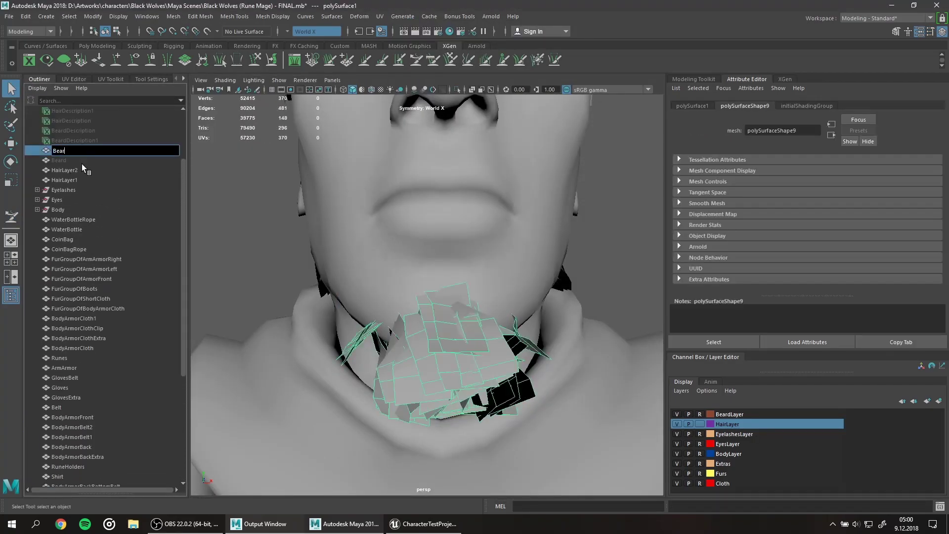
click(66, 150)
key(F11)
alt+drag(373, 330, 630, 218)
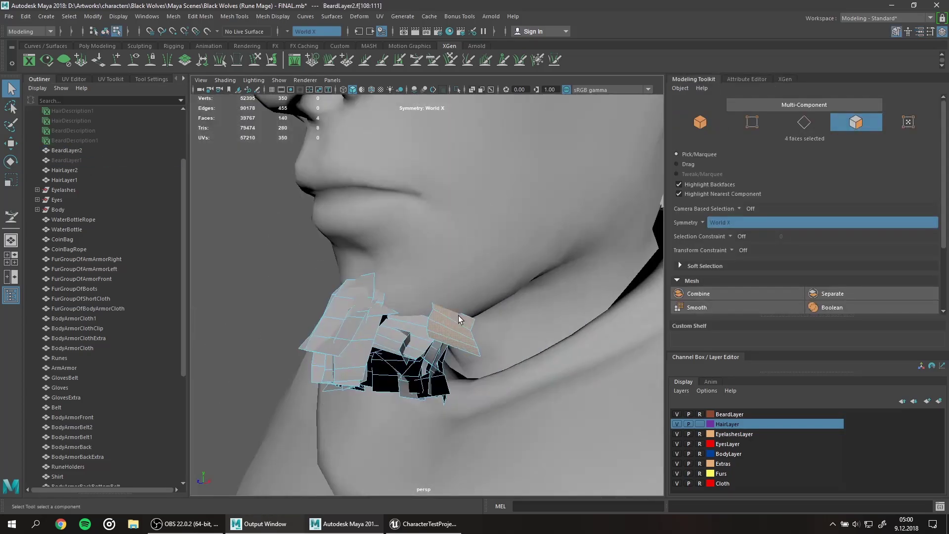
shift+right_drag(480, 331, 403, 384)
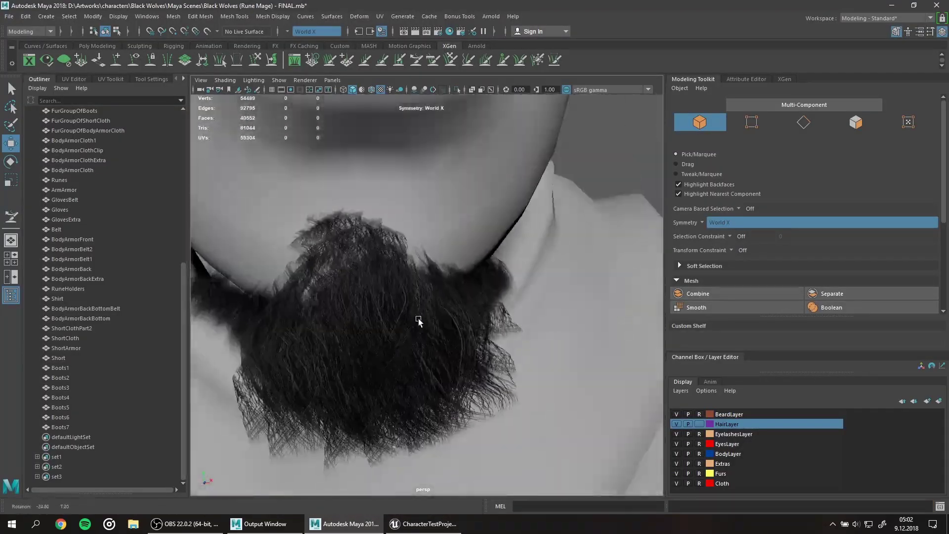
Step: Select and frame both beard layers
click(419, 320)
key(f)
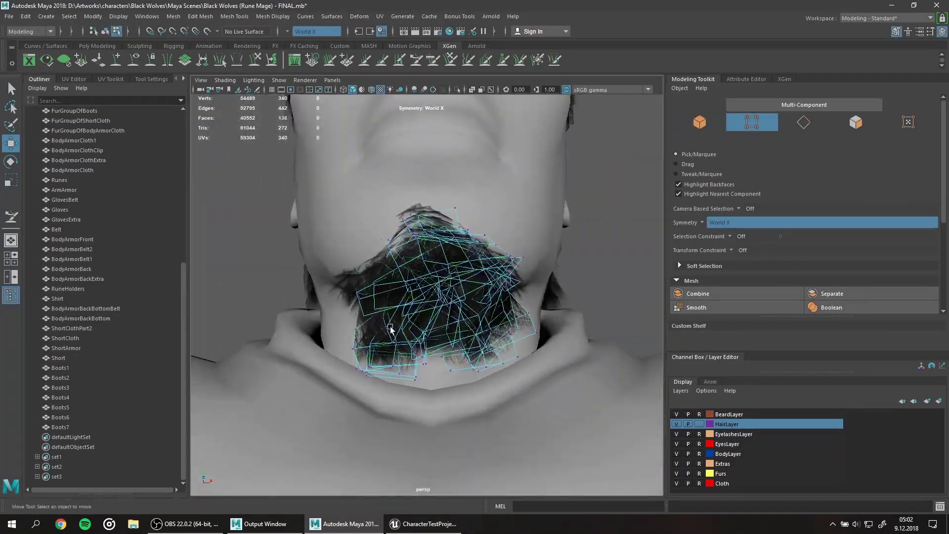
scroll(88, 189, up, 10)
ctrl+drag(69, 231, 69, 240)
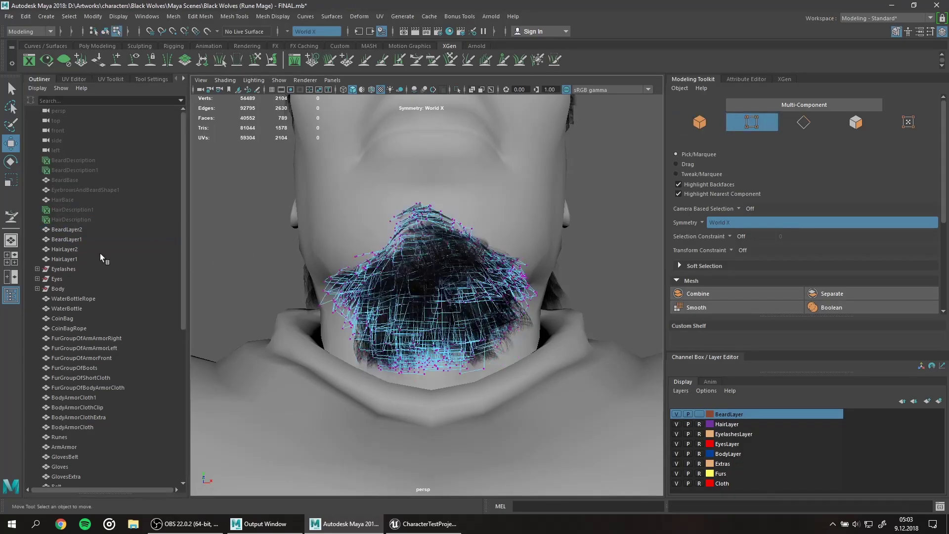
alt+drag(384, 313, 354, 346)
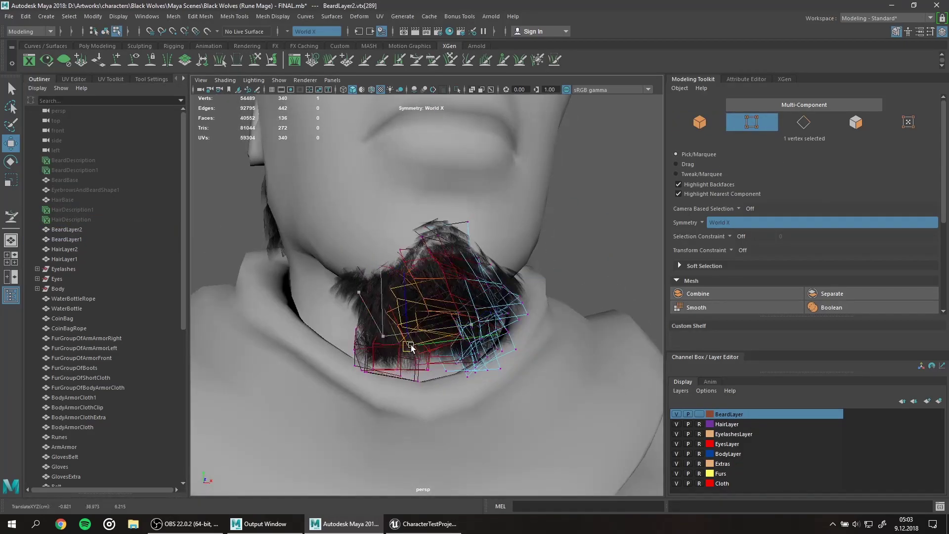
Step: Reposition individual beard card vertices under the chin, then return to object mode
click(350, 364)
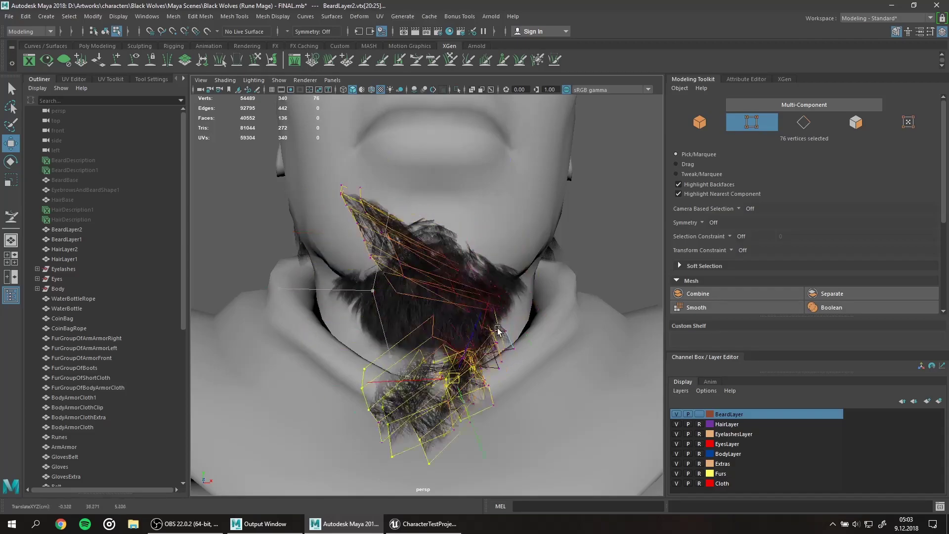
alt+drag(368, 304, 456, 230)
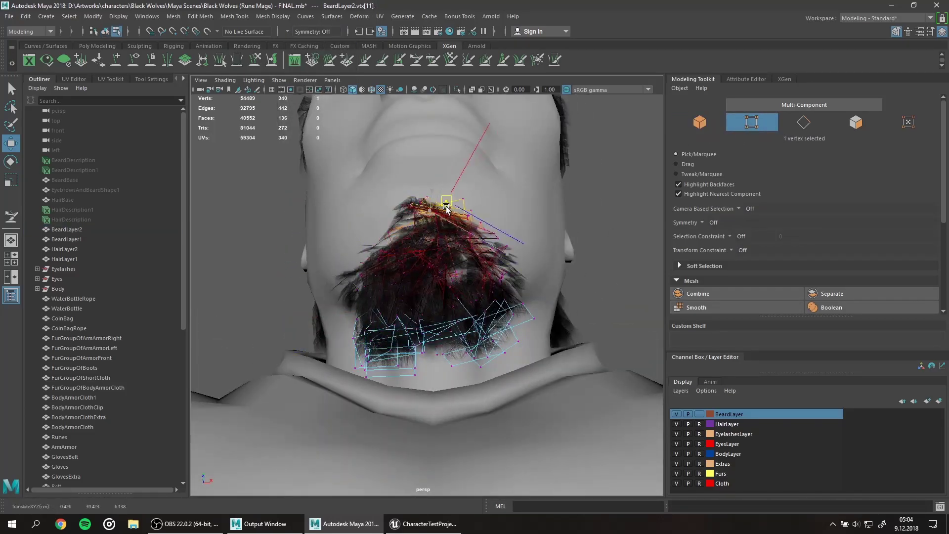
click(455, 227)
mouse_move(495, 306)
alt+mouse_down()
mouse_move(396, 297)
mouse_move(346, 247)
alt+mouse_up()
click(738, 127)
mouse_move(445, 296)
alt+mouse_down()
mouse_move(487, 350)
mouse_move(499, 277)
mouse_move(643, 208)
alt+mouse_up()
click(502, 266)
key(F8)
mouse_move(532, 307)
alt+mouse_down()
mouse_move(495, 296)
mouse_move(478, 388)
mouse_move(460, 247)
mouse_move(450, 236)
alt+mouse_up()
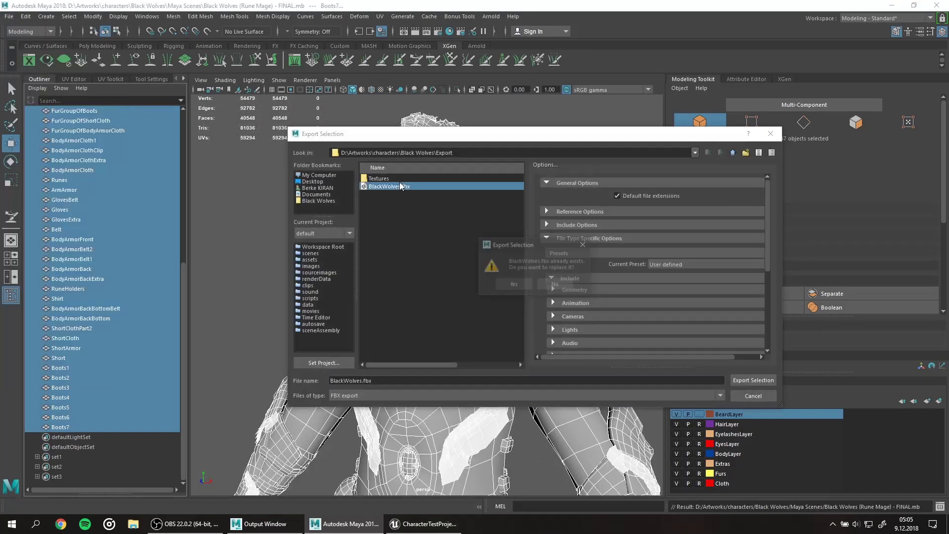
Step: Export over BlackWolves.fbx and reimport the BlackWolves mesh in Unreal
key(Return)
key(alt+Tab)
right_click(722, 140)
click(760, 186)
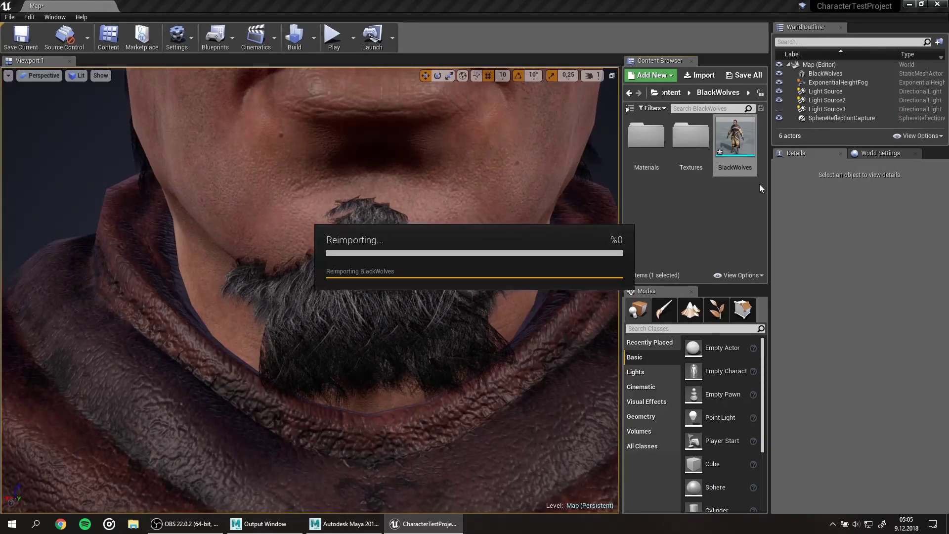
Step: Review the reshaped beard, save the level, and adjust the viewport field of view
mouse_move(346, 272)
alt+mouse_down()
mouse_move(297, 248)
mouse_move(507, 94)
alt+mouse_up()
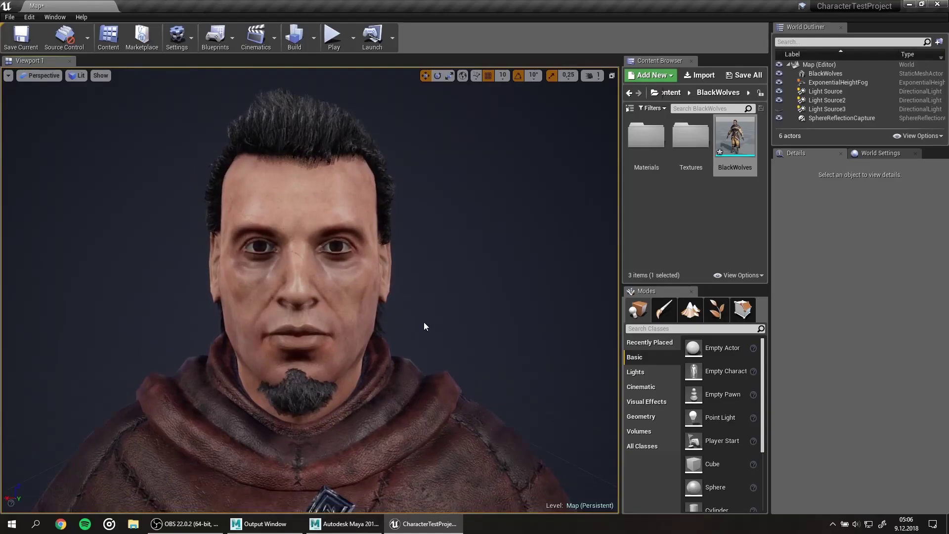
key(ctrl+s)
drag(423, 327, 424, 356)
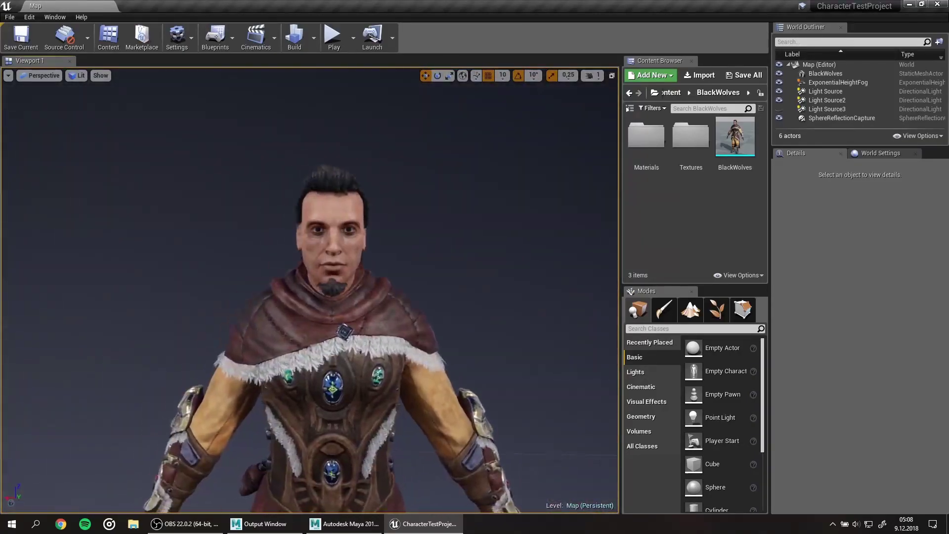
click(9, 75)
click(76, 151)
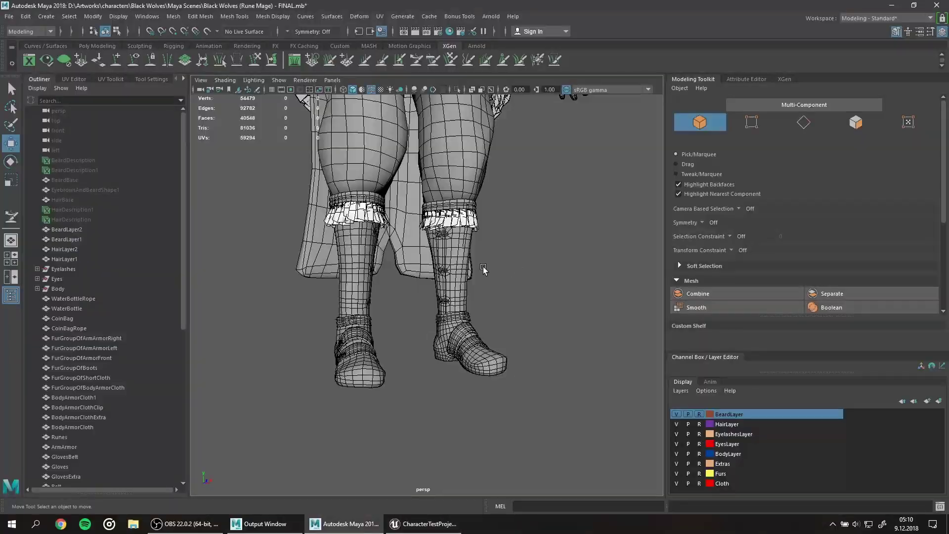
click(700, 455)
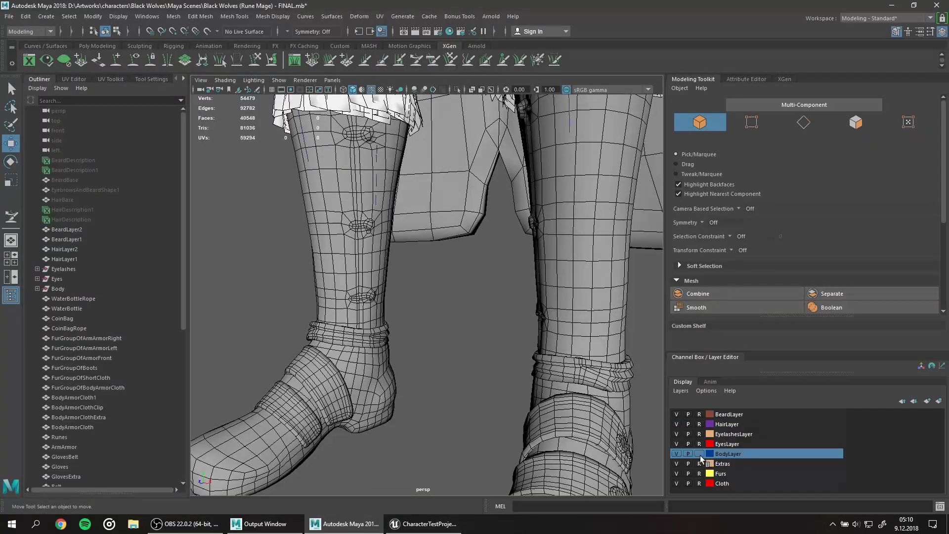
Step: Hide the Beard, Hair and Furs layers plus the cloak, body armour and arm armour
click(37, 289)
click(677, 414)
click(677, 425)
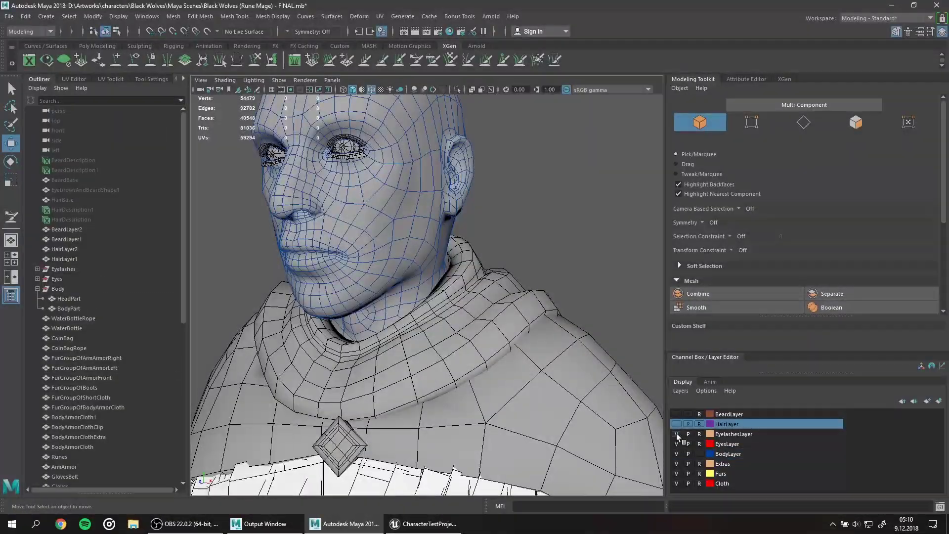
click(677, 474)
key(ctrl+h)
click(423, 377)
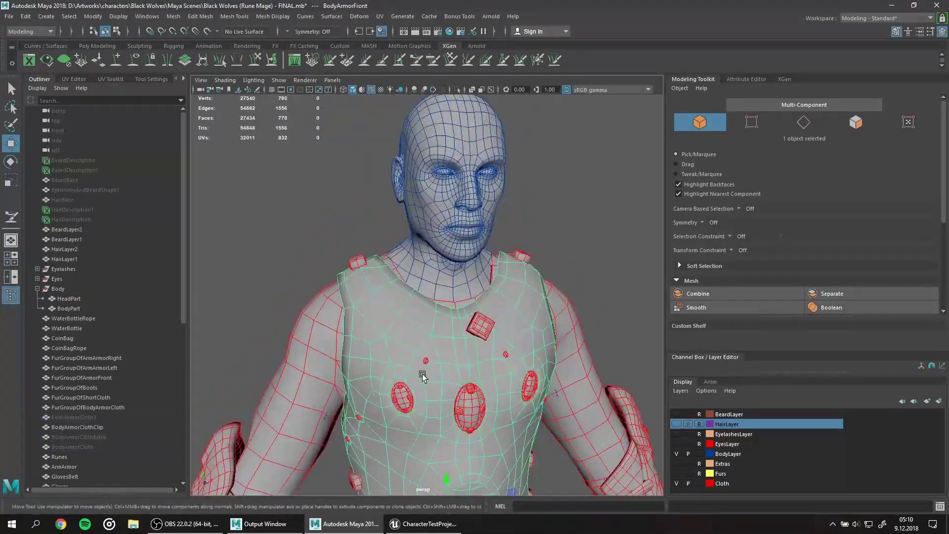
key(ctrl+h)
mouse_move(448, 265)
alt+mouse_down()
mouse_move(289, 312)
mouse_move(367, 252)
alt+mouse_up()
key(ctrl+h)
Step: Move BodyPart vertices on the body and both legs near the boots
click(346, 197)
mouse_move(345, 197)
alt+mouse_down()
mouse_move(454, 305)
mouse_move(551, 276)
mouse_move(514, 218)
mouse_move(462, 303)
alt+mouse_up()
click(397, 209)
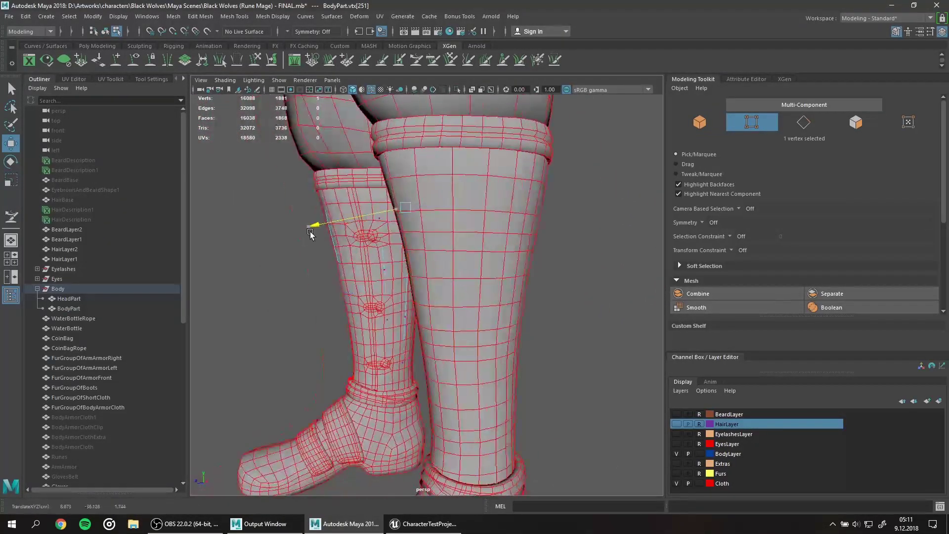
alt+drag(234, 241, 424, 265)
mouse_move(261, 297)
alt+mouse_down()
mouse_move(576, 356)
mouse_move(400, 349)
mouse_move(460, 346)
alt+mouse_up()
click(401, 349)
click(482, 349)
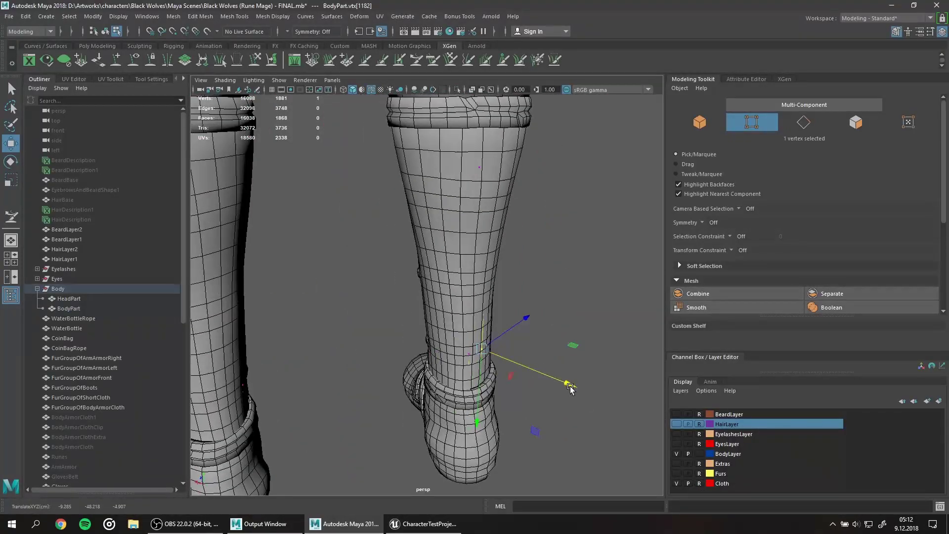
mouse_move(360, 395)
alt+mouse_down()
mouse_move(334, 272)
mouse_move(494, 160)
alt+mouse_up()
click(494, 159)
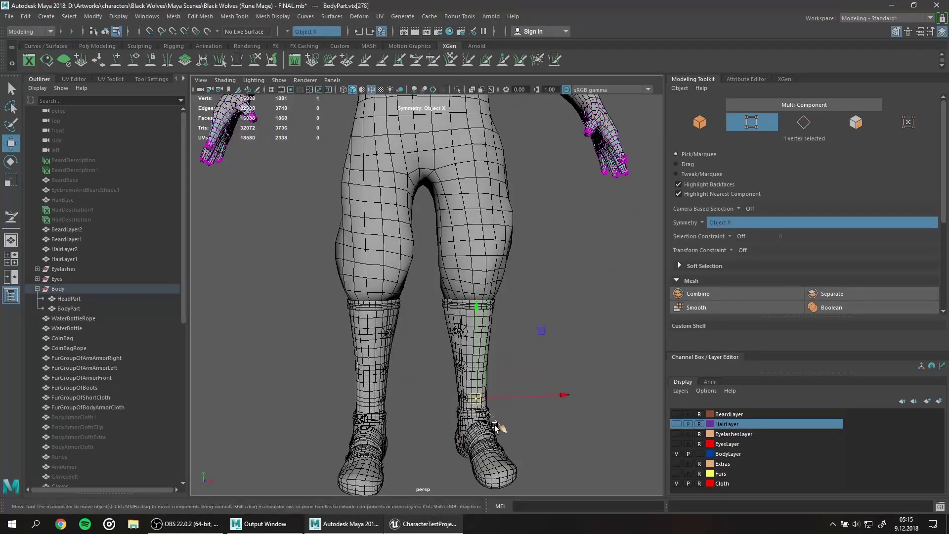
mouse_move(498, 377)
mouse_down()
mouse_move(276, 381)
mouse_move(278, 405)
mouse_up()
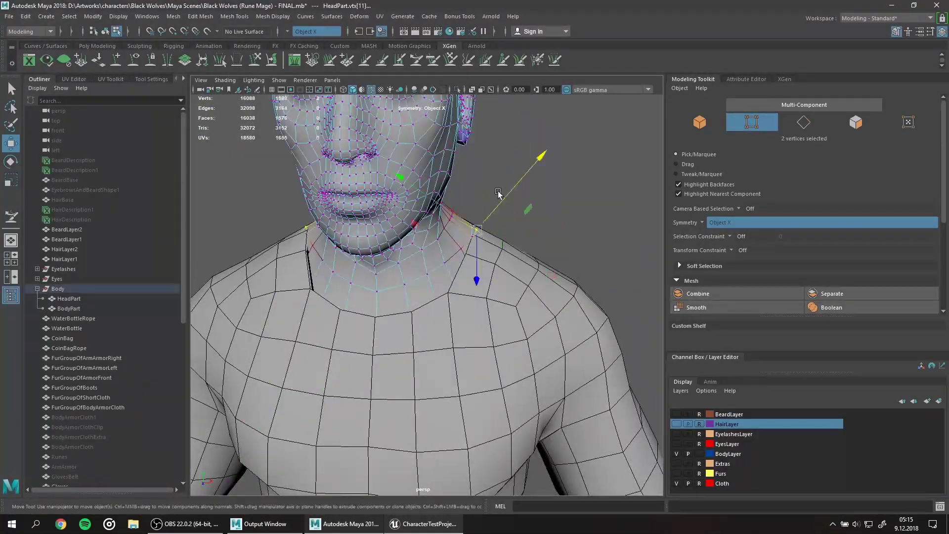
Step: Undo the leg vertex move, isolate HeadPart and BodyPart, and step back further edits
key(ctrl+z)
key(ctrl+z)
key(ctrl+z)
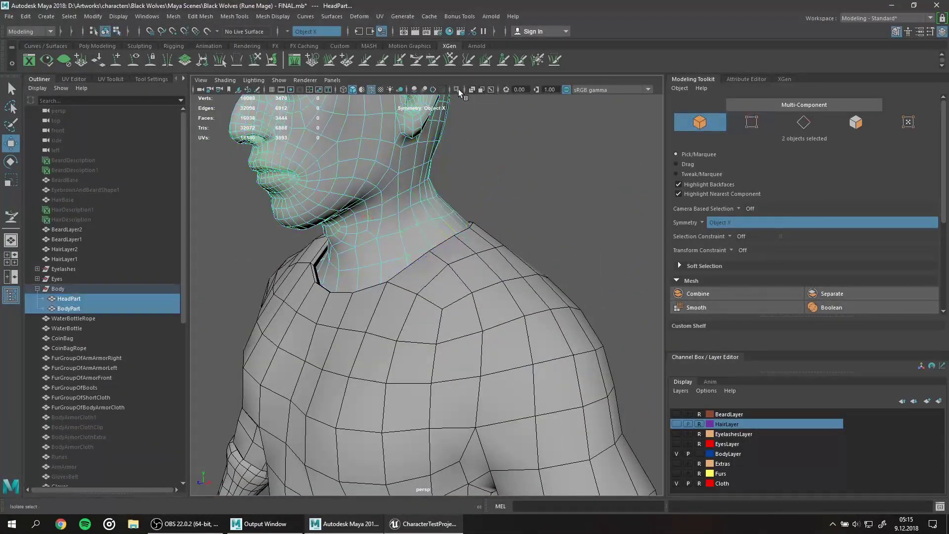
click(457, 90)
key(ctrl+z)
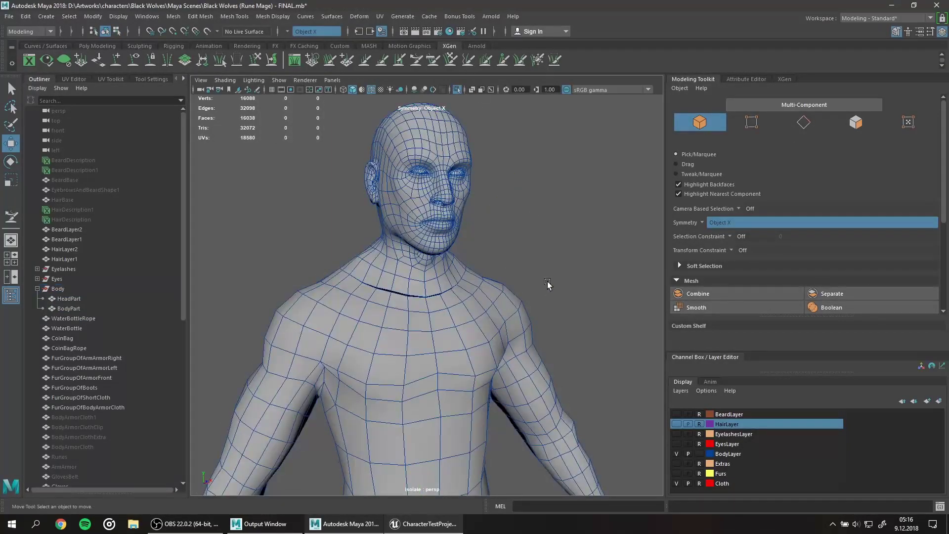
key(ctrl+z)
key(ctrl+z)
key(ctrl+z)
key(ctrl+z)
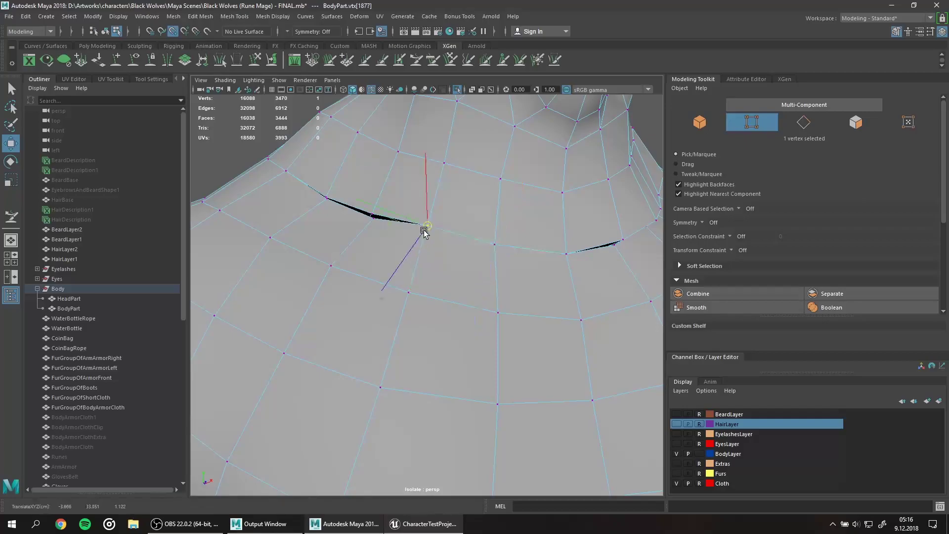
key(ctrl+z)
key(ctrl+z)
key(ctrl+z)
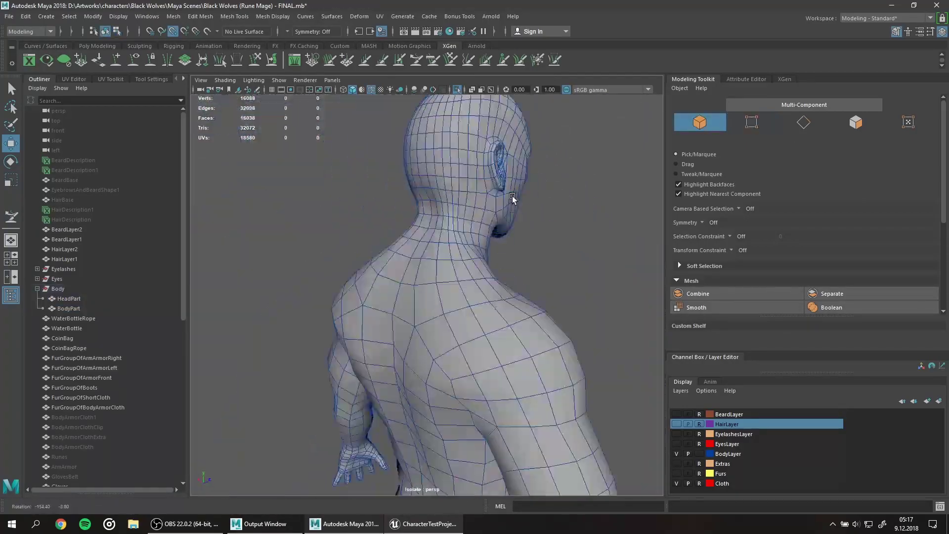
key(ctrl+z)
key(ctrl+z)
key(ctrl+z)
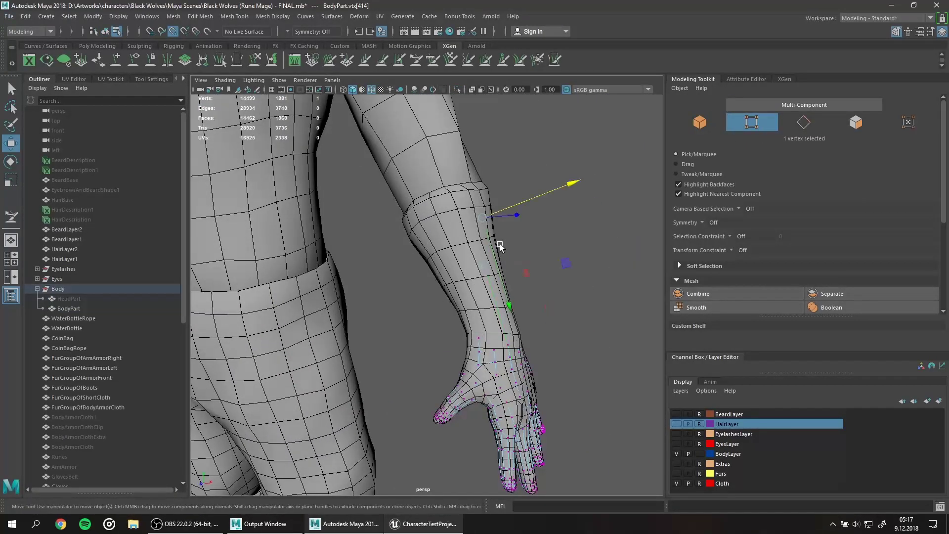
key(ctrl+z)
Step: Step back through earlier palm and finger edits on the BodyPart hand with repeated undos
key(ctrl+z)
key(ctrl+z)
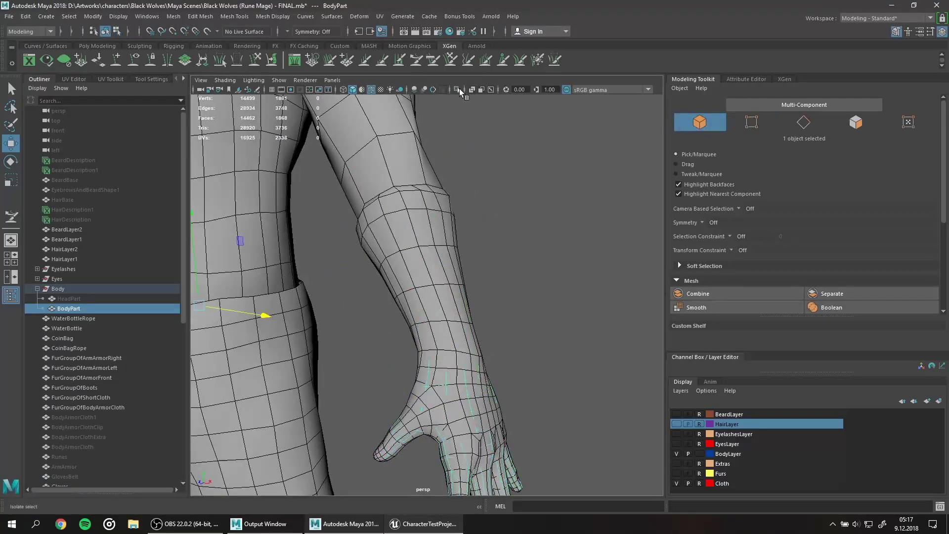
key(ctrl+z)
key(ctrl+z)
key(ctrl+z)
key(ctrl+z)
key(ctrl+z)
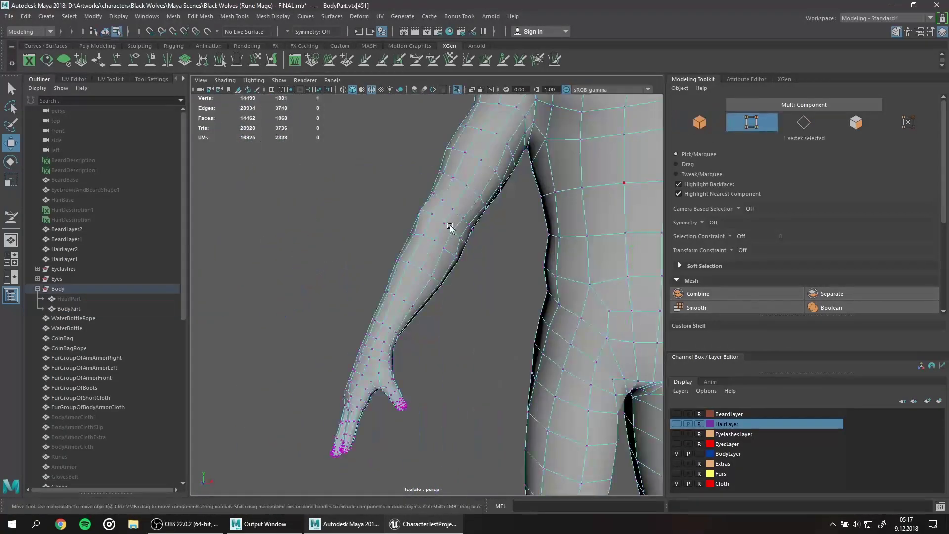
key(ctrl+z)
key(ctrl+z)
key(ctrl+z)
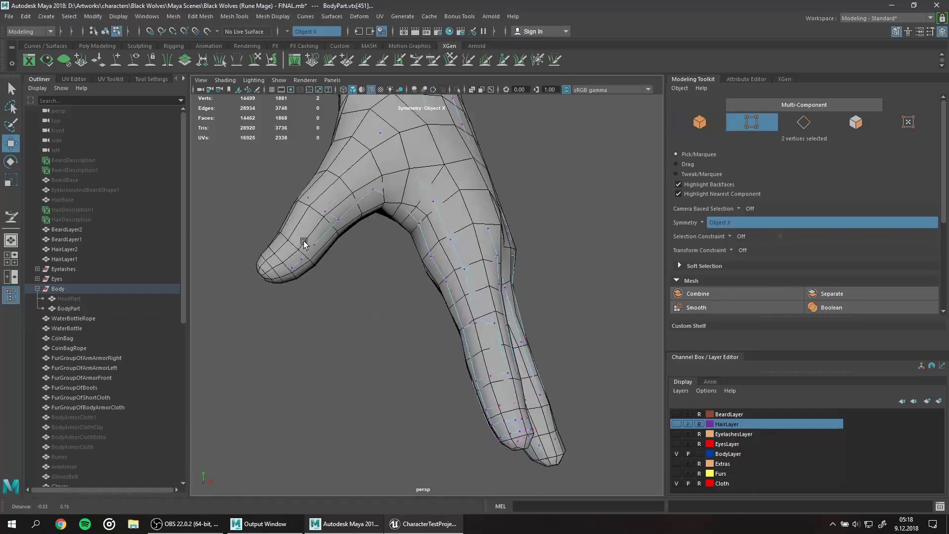
key(ctrl+z)
key(ctrl+z)
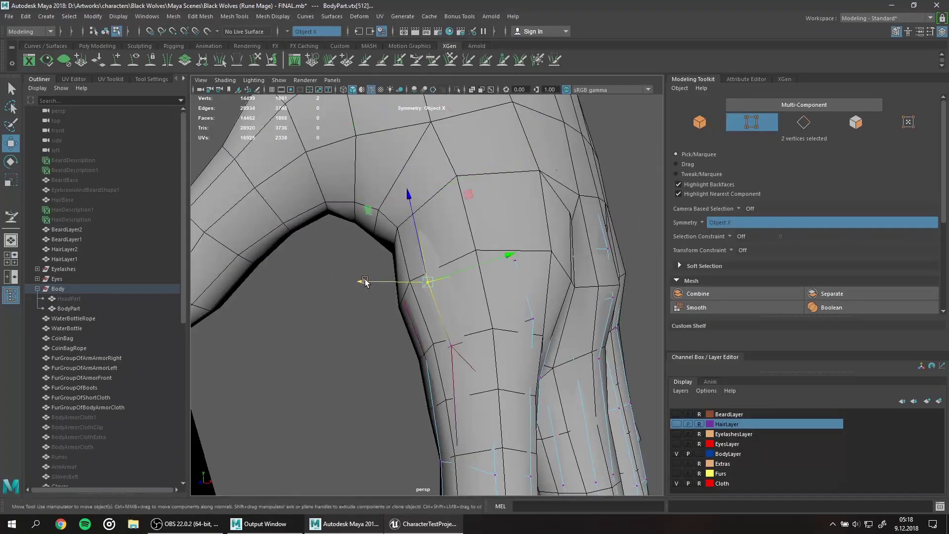
key(ctrl+z)
key(ctrl+z)
key(ctrl+z)
key(ctrl+z)
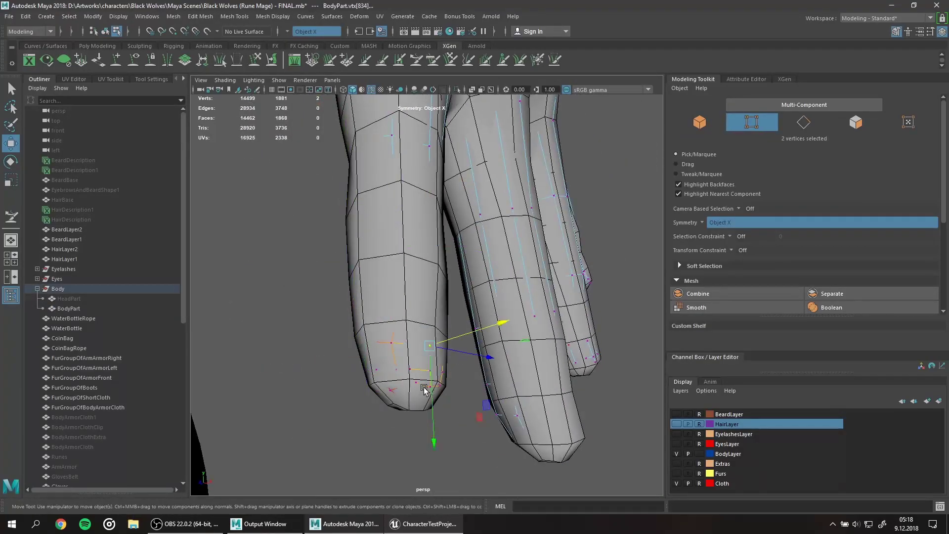
key(ctrl+z)
key(ctrl+z)
key(ctrl+z)
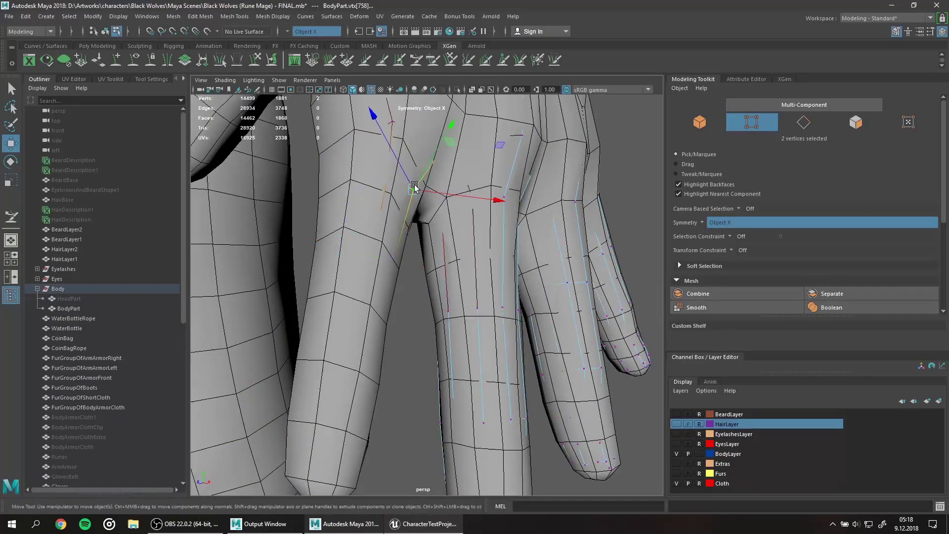
key(ctrl+z)
key(ctrl+z)
key(ctrl+z)
key(ctrl+z)
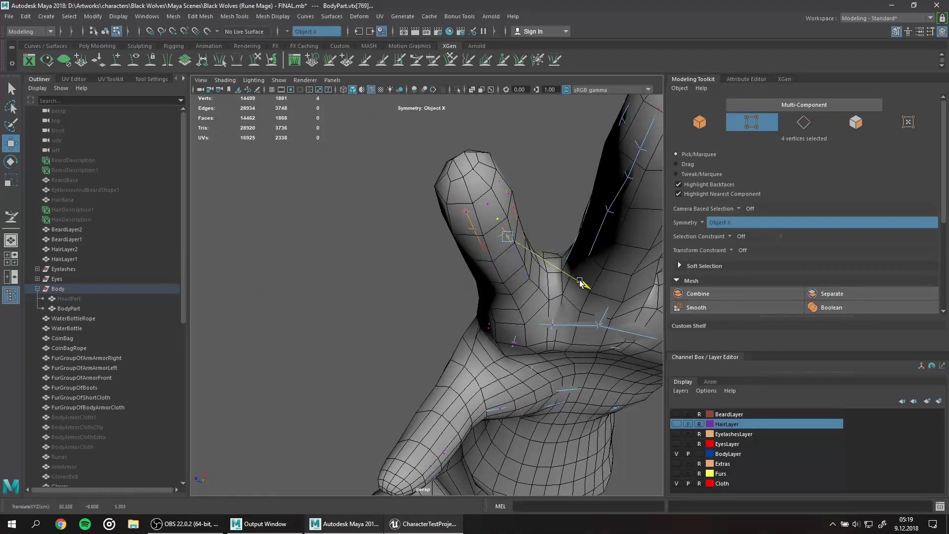
key(ctrl+z)
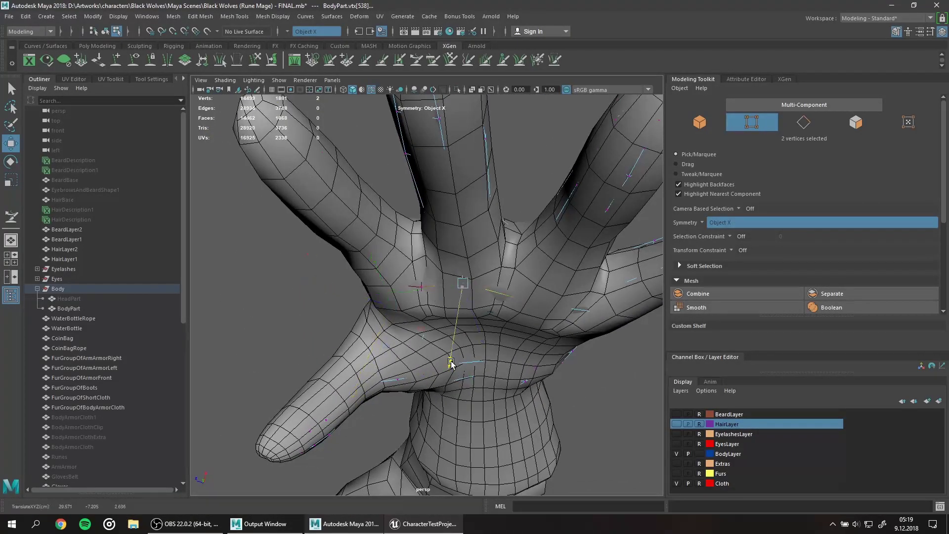
key(ctrl+z)
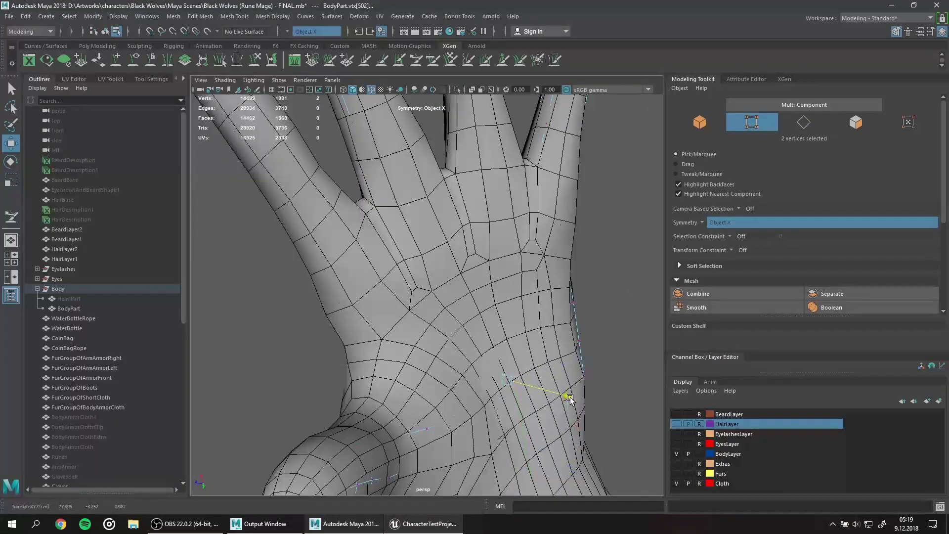
key(ctrl+z)
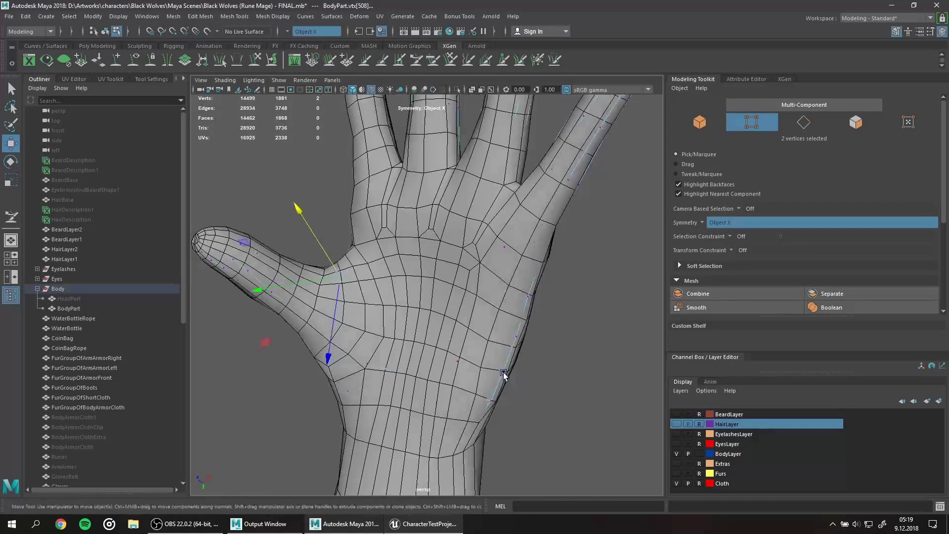
key(ctrl+z)
key(ctrl+z)
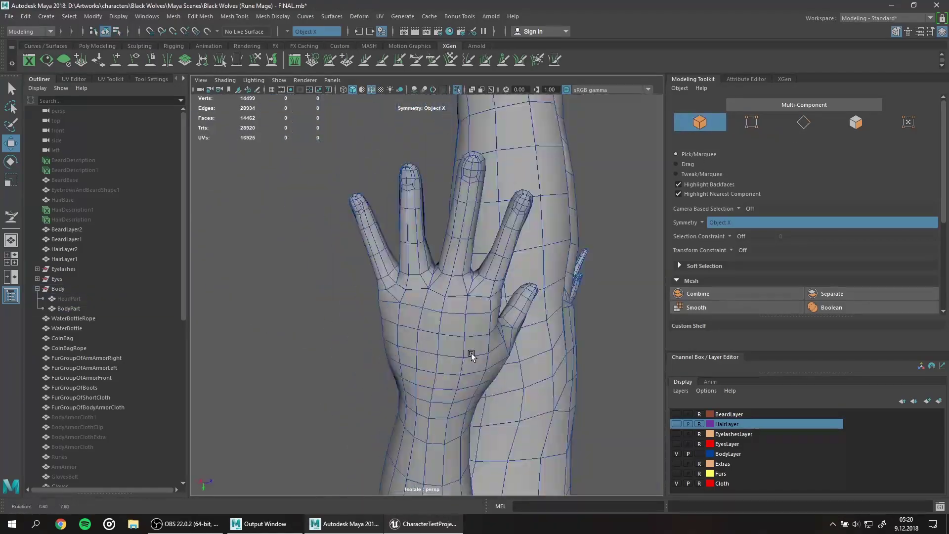
key(ctrl+z)
key(ctrl+z)
key(ctrl+z)
key(ctrl+z)
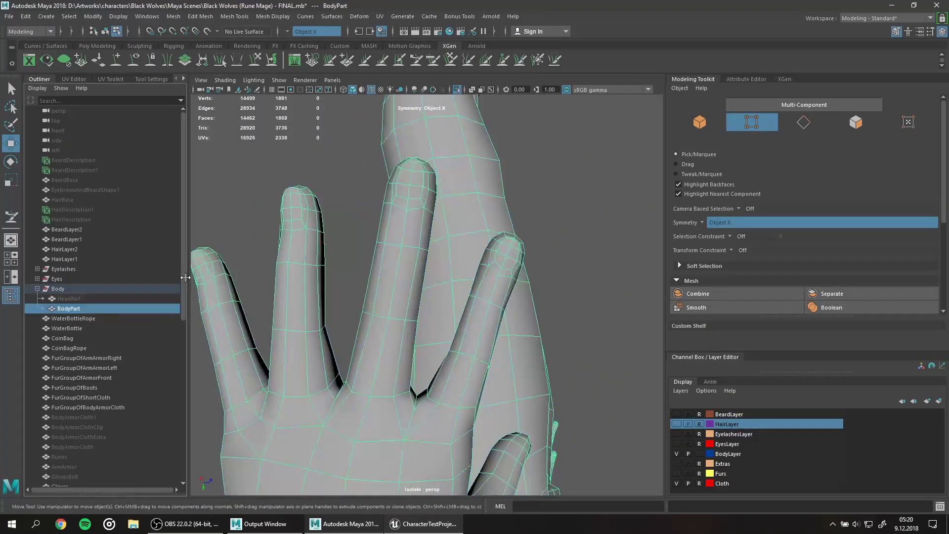
key(ctrl+z)
key(ctrl+z)
key(ctrl+z)
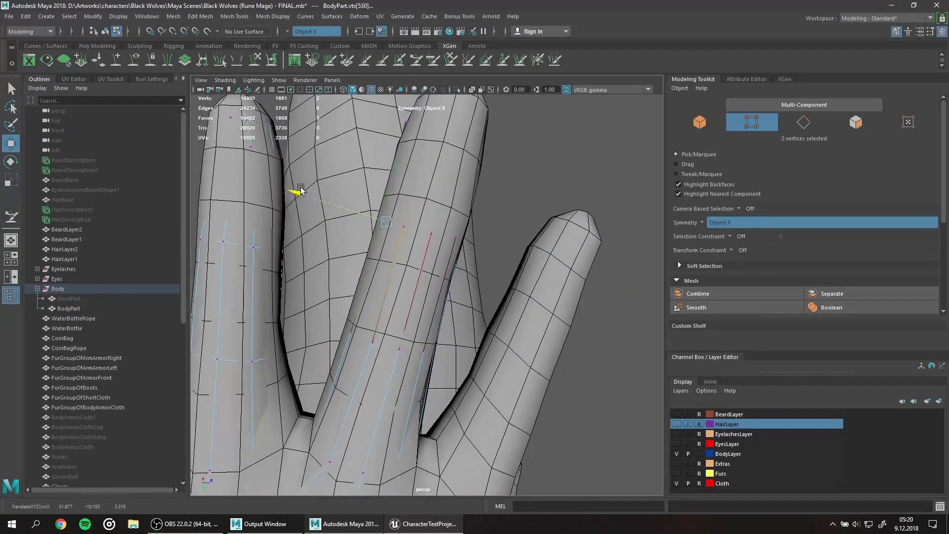
key(ctrl+z)
key(ctrl+z)
key(ctrl+z)
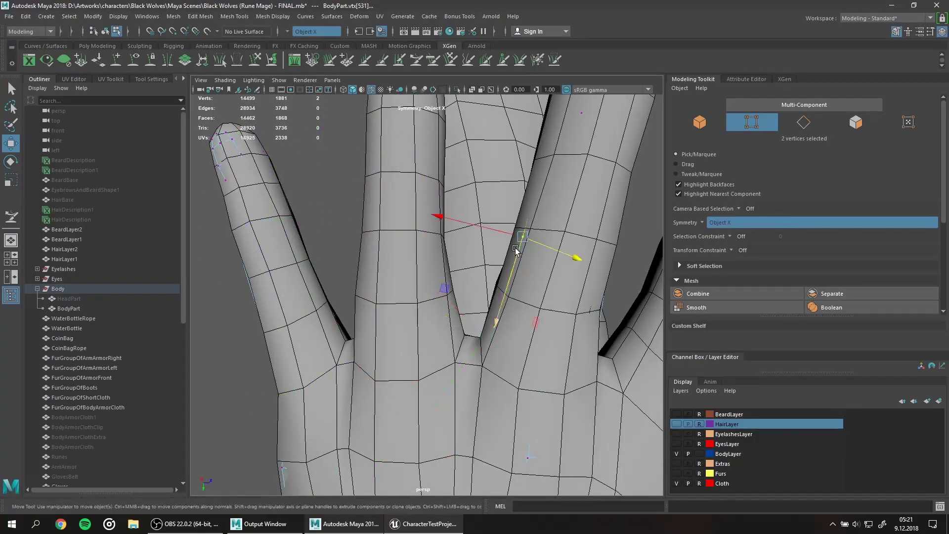
key(ctrl+z)
key(ctrl+z)
key(ctrl+z)
key(ctrl+z)
key(ctrl+z)
key(ctrl+z)
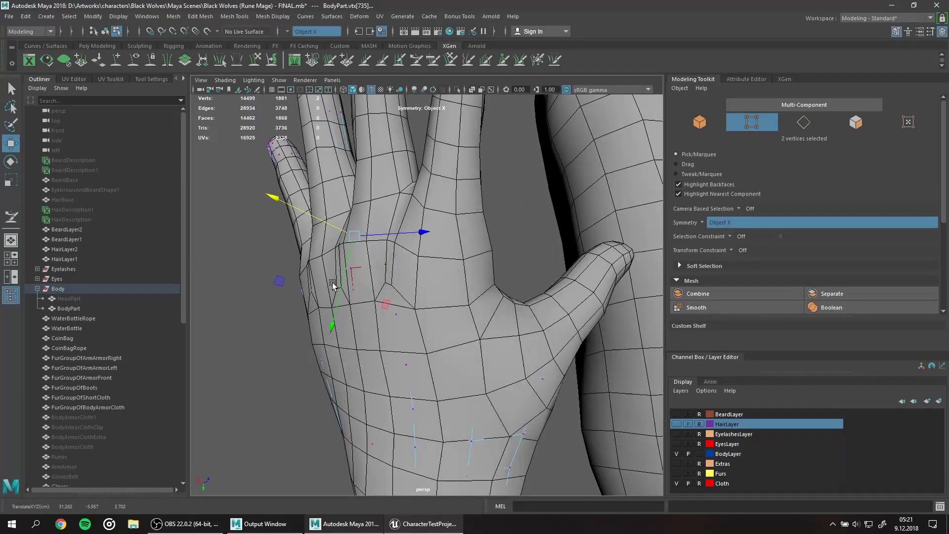
key(ctrl+z)
key(ctrl+z)
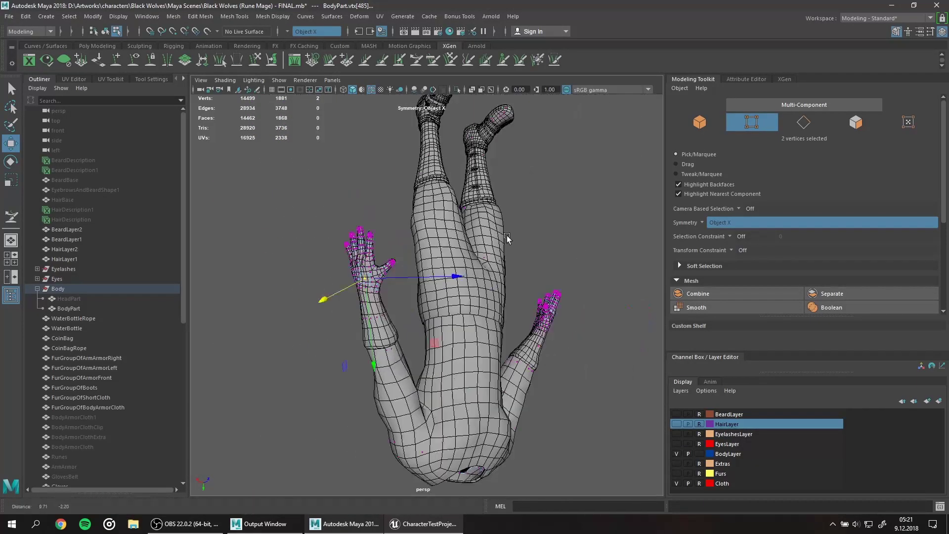
key(ctrl+z)
key(ctrl+z)
key(ctrl+z)
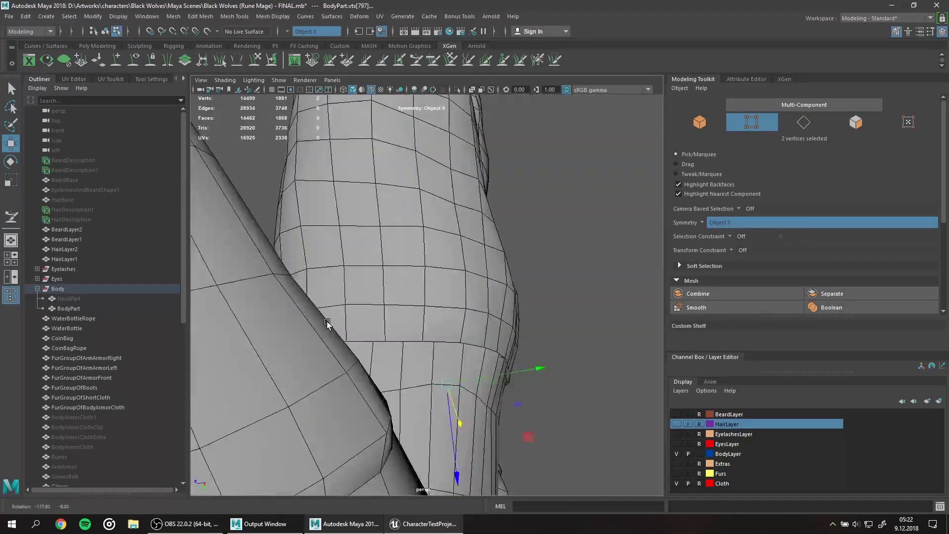
key(ctrl+z)
key(ctrl+z)
key(ctrl+z)
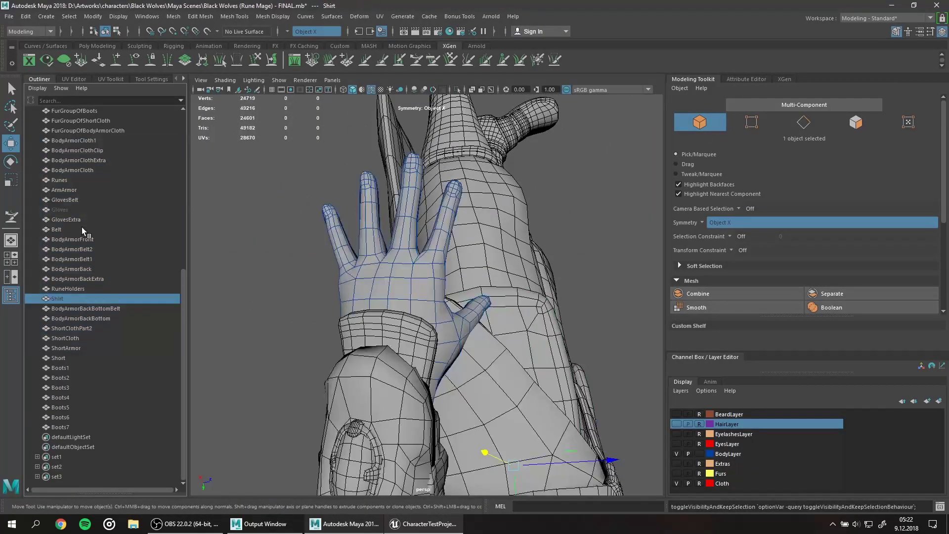
key(ctrl+z)
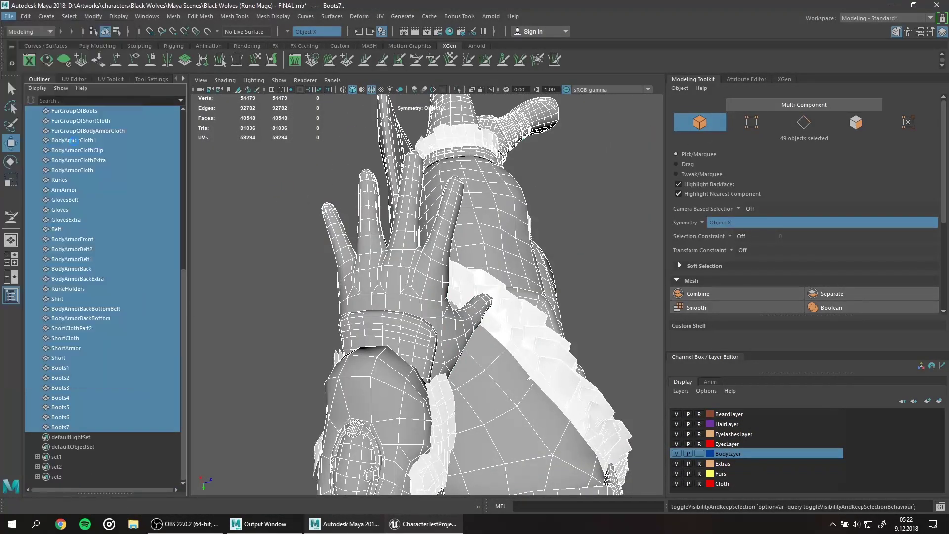
Step: Switch to Unreal and inspect the reimported BlackWolves character's leg
key(alt+Tab)
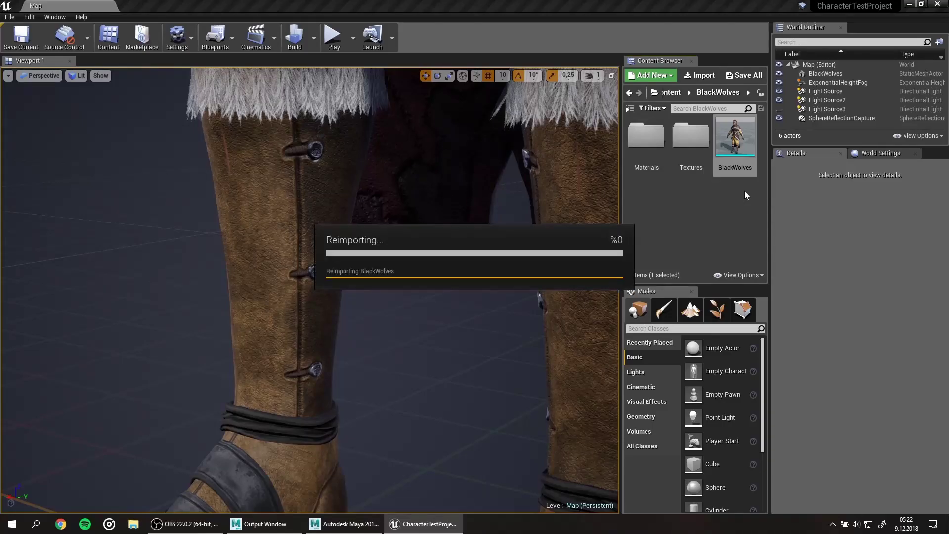
right_drag(317, 277, 317, 277)
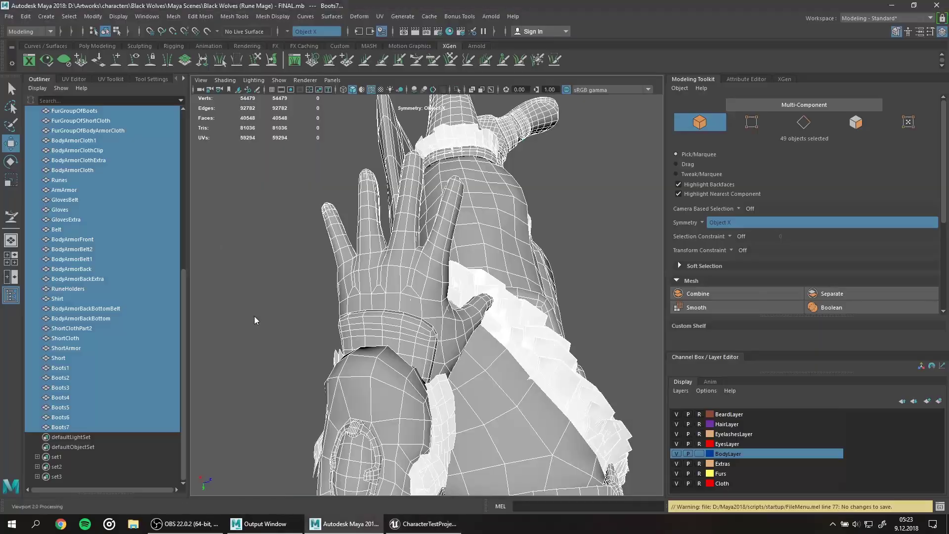
Step: Zoom in on the gloved hand, then select the clothing objects down to Boots7 for export
key(f)
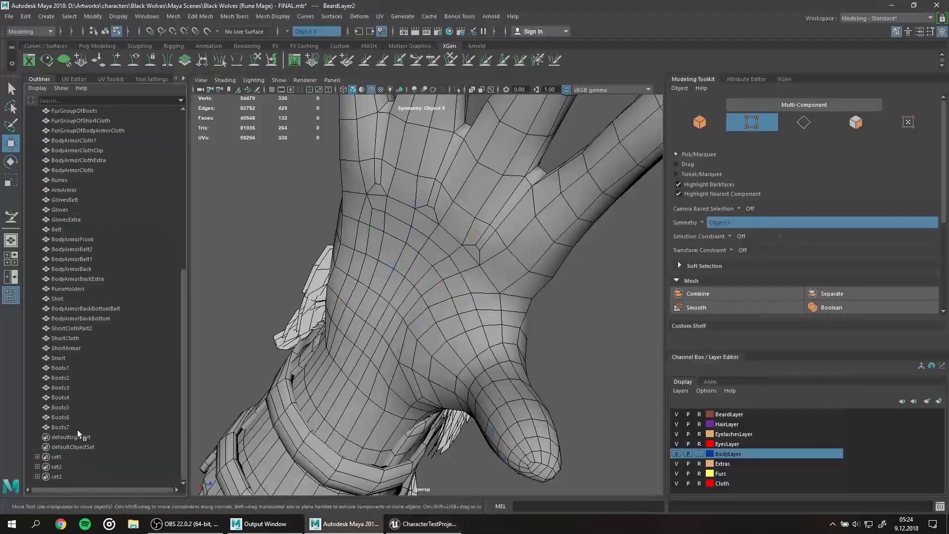
shift+click(77, 429)
click(9, 17)
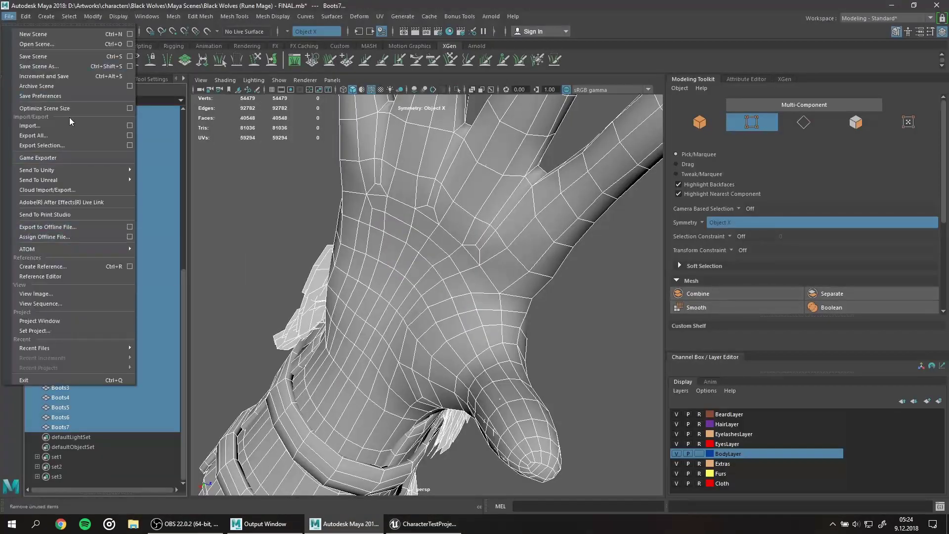
click(30, 141)
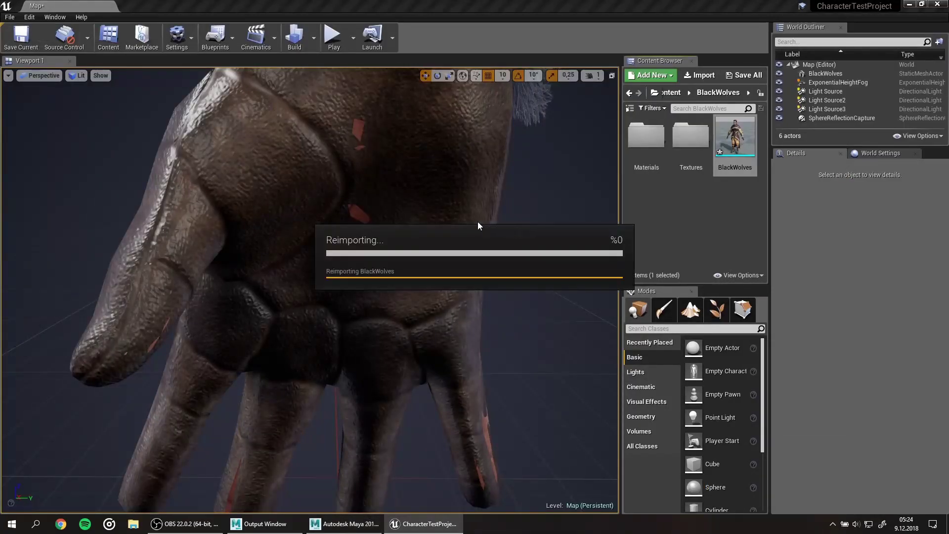
mouse_move(415, 241)
mouse_down()
mouse_move(415, 276)
mouse_move(415, 203)
mouse_move(416, 227)
mouse_up()
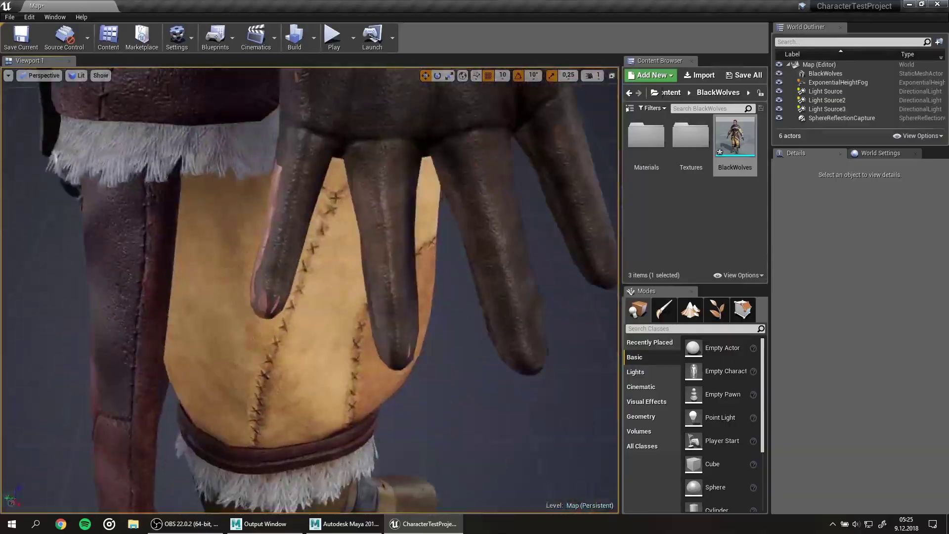
Step: Back in Maya, select the BodyPart mesh and edges on its thumb and finger
key(alt+Tab)
click(406, 260)
mouse_move(443, 314)
alt+mouse_down()
mouse_move(425, 276)
mouse_move(445, 381)
mouse_move(593, 316)
alt+mouse_up()
click(434, 342)
shift+click(594, 317)
Step: Select further edges on the hand's fingers and swing to a side view of the glove
mouse_move(375, 190)
alt+mouse_down()
mouse_move(346, 223)
mouse_move(376, 258)
mouse_move(366, 276)
mouse_move(412, 295)
mouse_move(385, 257)
mouse_move(415, 212)
alt+mouse_up()
click(412, 296)
click(415, 212)
mouse_move(369, 243)
alt+mouse_down()
mouse_move(417, 294)
mouse_move(454, 245)
mouse_move(336, 288)
alt+mouse_up()
click(336, 288)
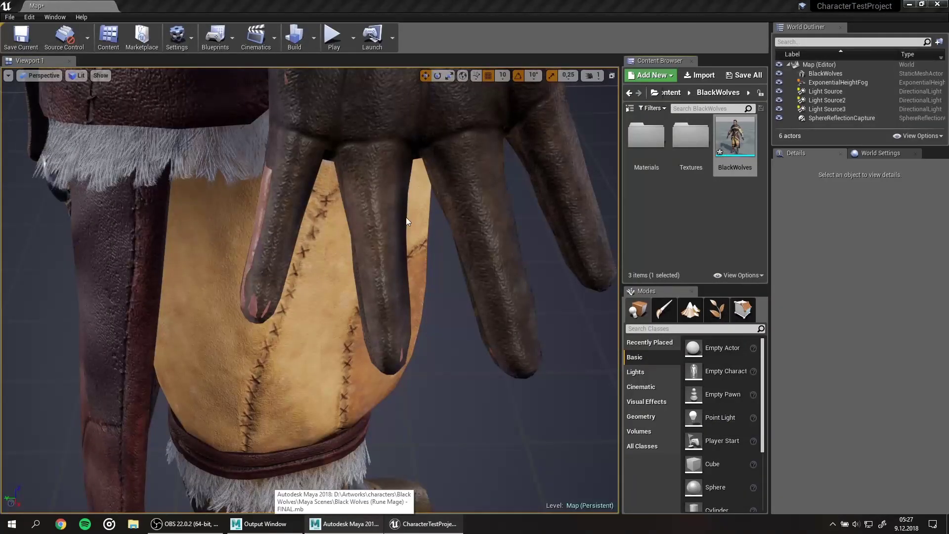
right_drag(399, 221, 398, 221)
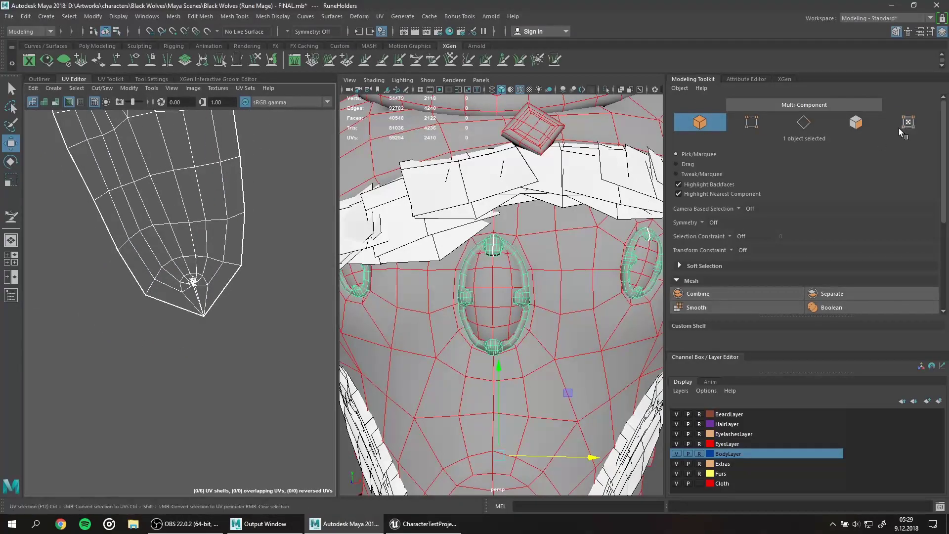
Step: View the RuneHolders ring's UVs face-on, then return to object selection mode
click(899, 128)
alt+drag(638, 405, 508, 212)
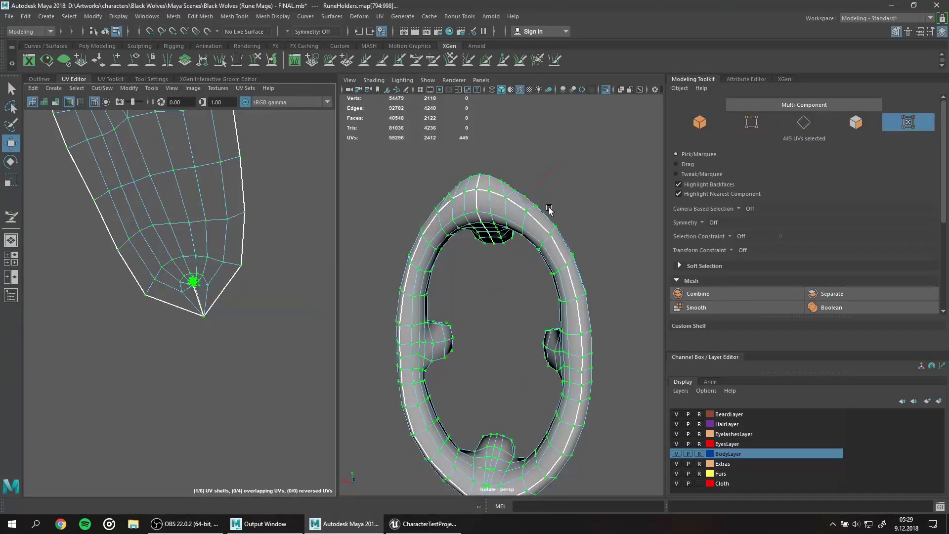
click(700, 122)
Step: Save the Maya scene, select the clothing objects down to the boots, and launch Substance Painter
click(11, 295)
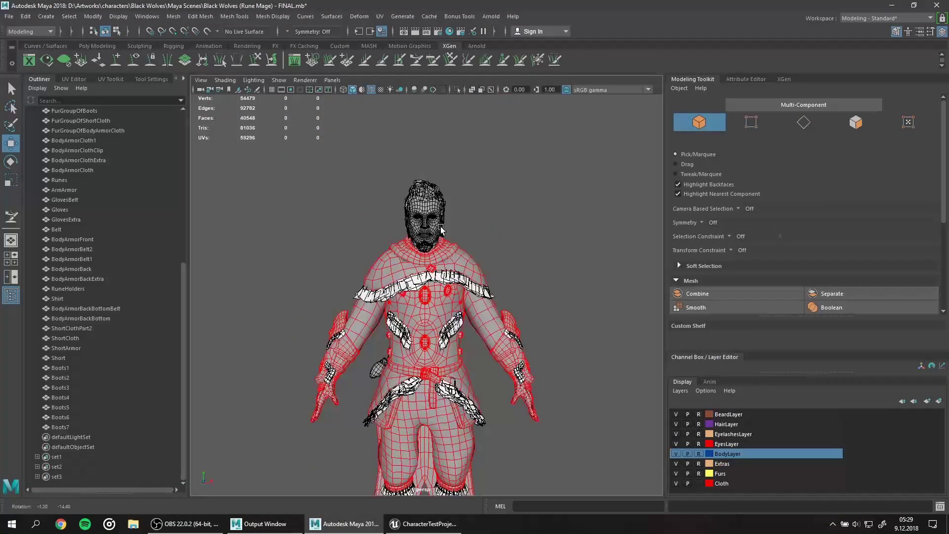
key(ctrl+s)
shift+click(78, 160)
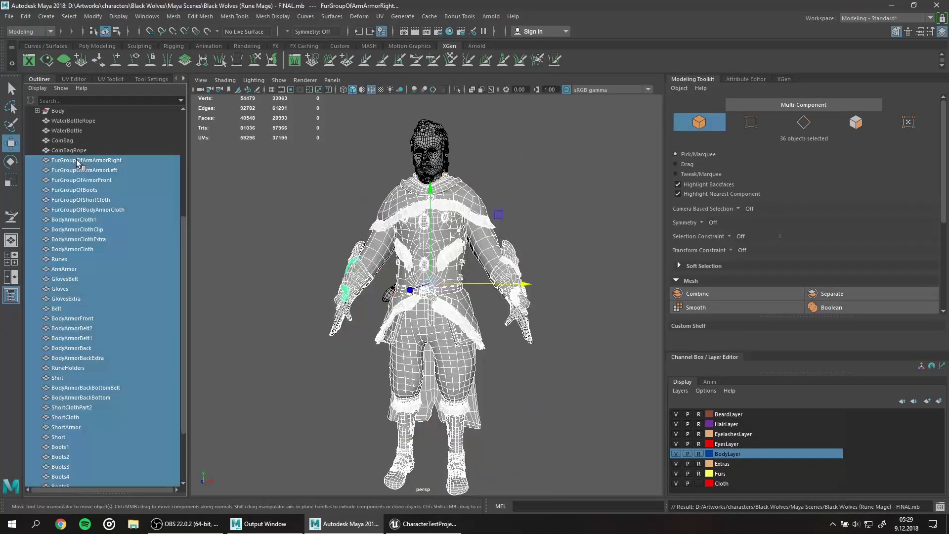
key(super+d)
double_click(734, 141)
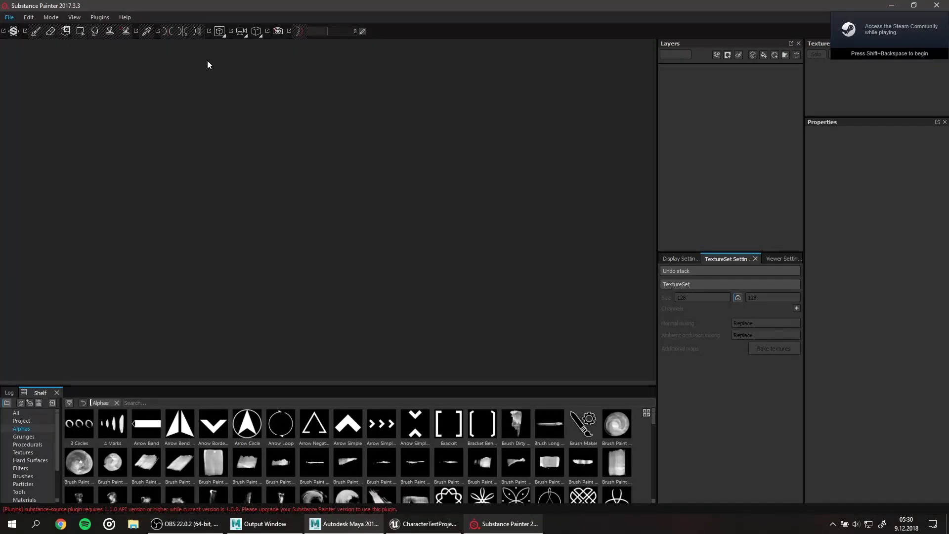
Step: Export the selected clothing as BlackWolvesCloth.fbx, replacing the existing file
key(alt+Tab)
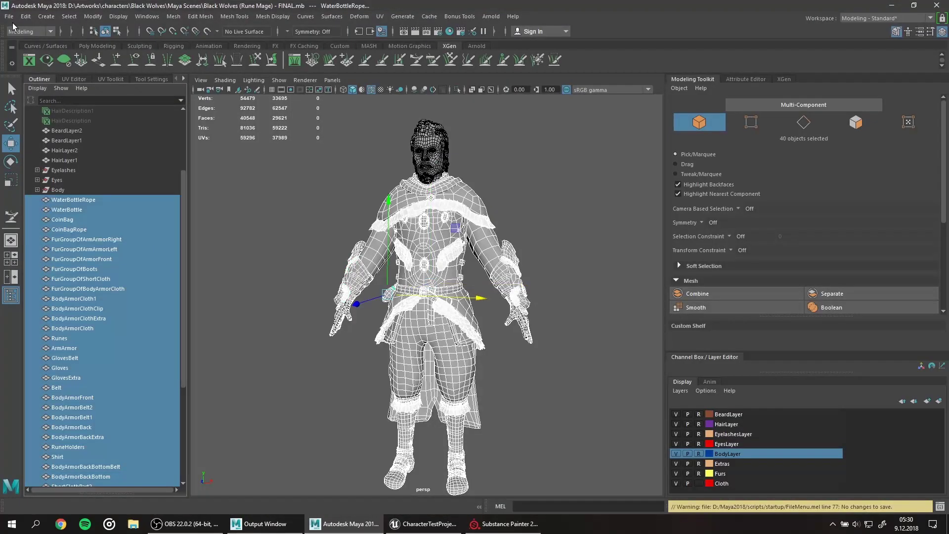
click(512, 529)
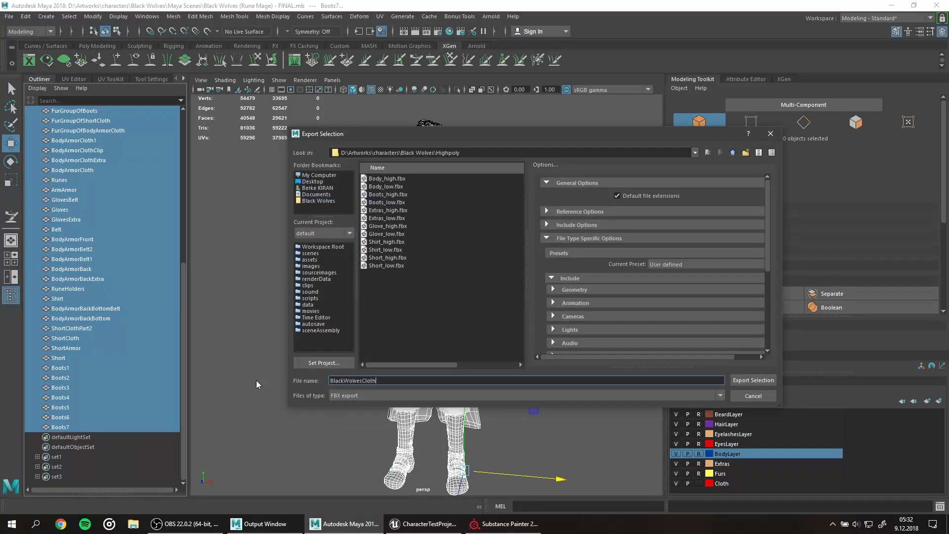
key(Return)
ctrl+click(76, 424)
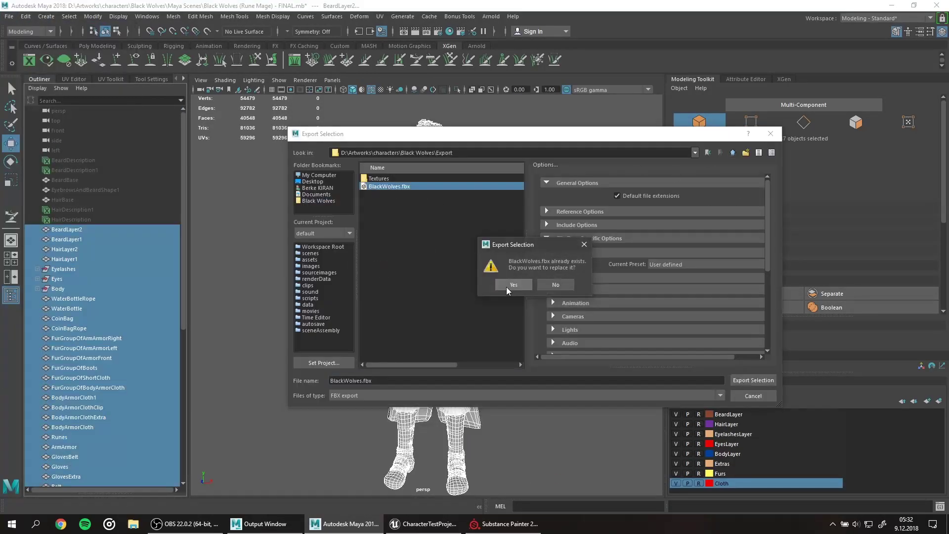
click(512, 285)
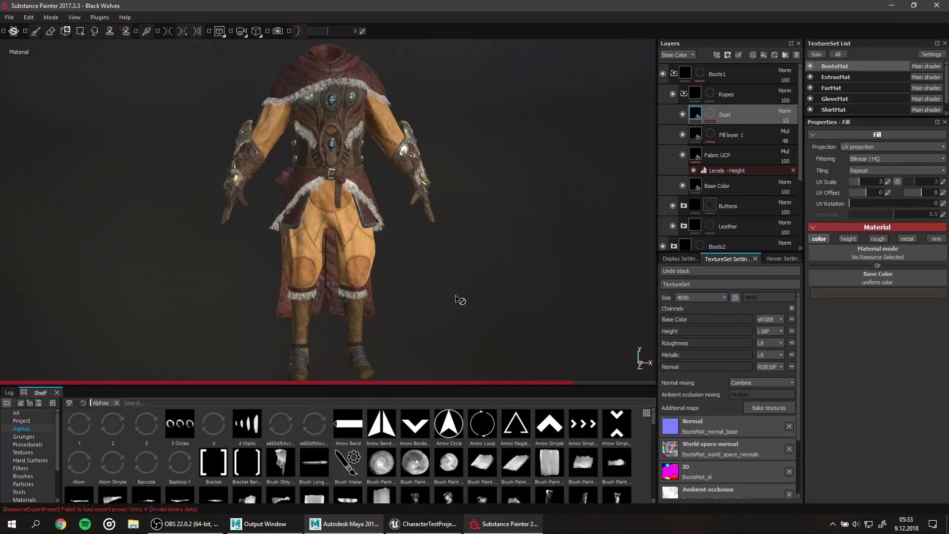
Step: Browse the project configuration's mesh picker to the Black Wolves Lowpoly folder, then cancel
click(28, 17)
click(44, 47)
click(562, 227)
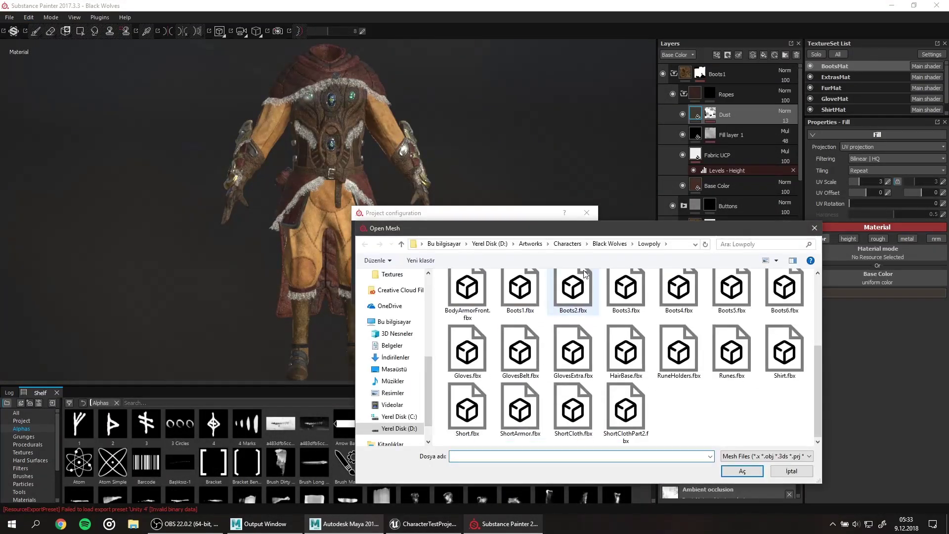
click(610, 246)
key(Escape)
click(509, 298)
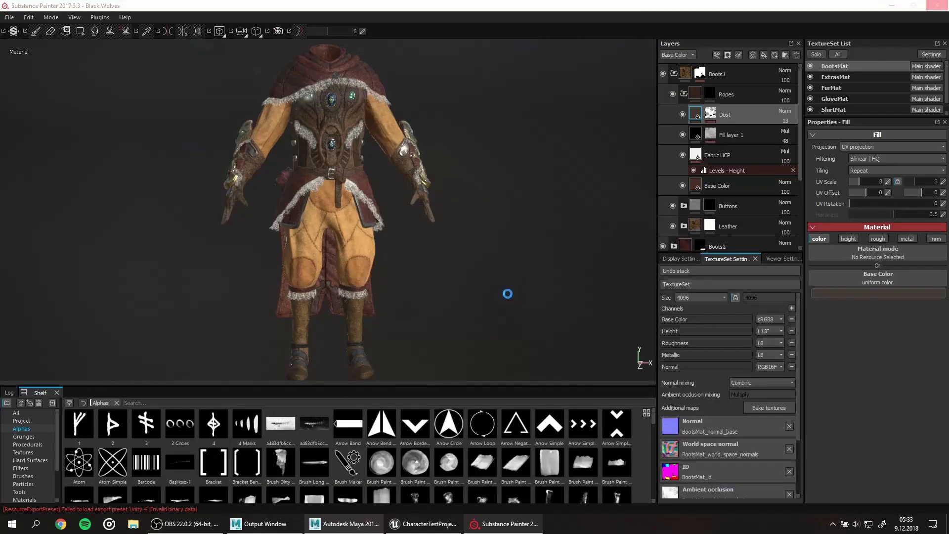
click(346, 524)
click(506, 530)
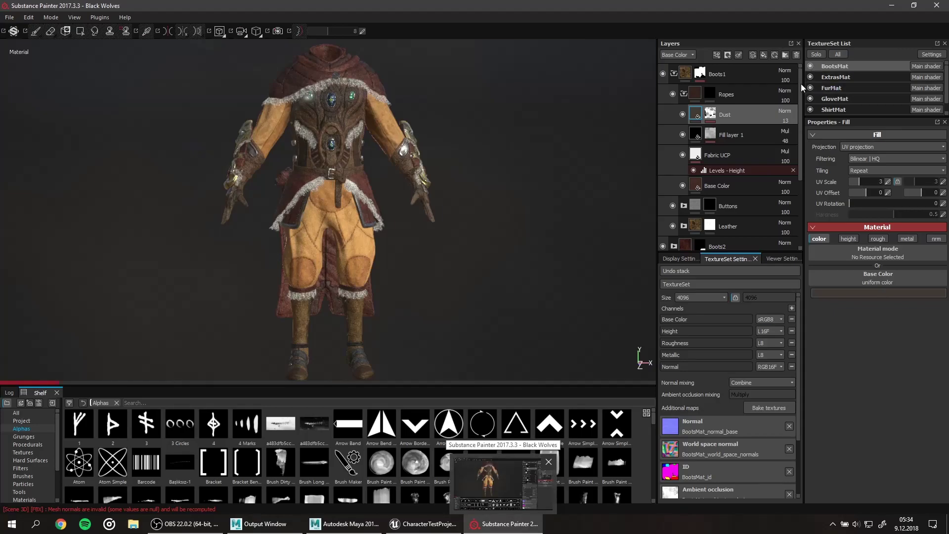
Step: Solo the ShirtMat texture set and make it the active set
click(834, 110)
scroll(850, 104, down, 1)
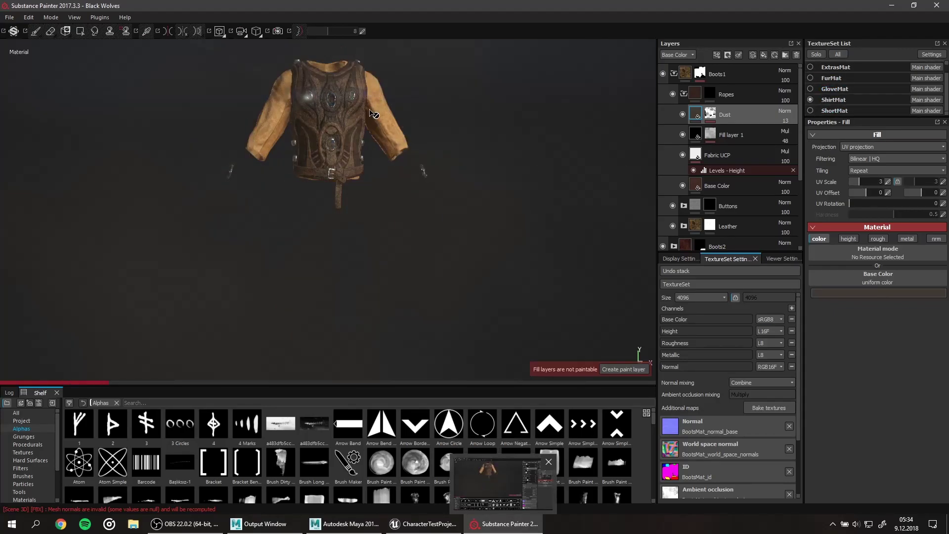
scroll(374, 114, up, 3)
click(862, 99)
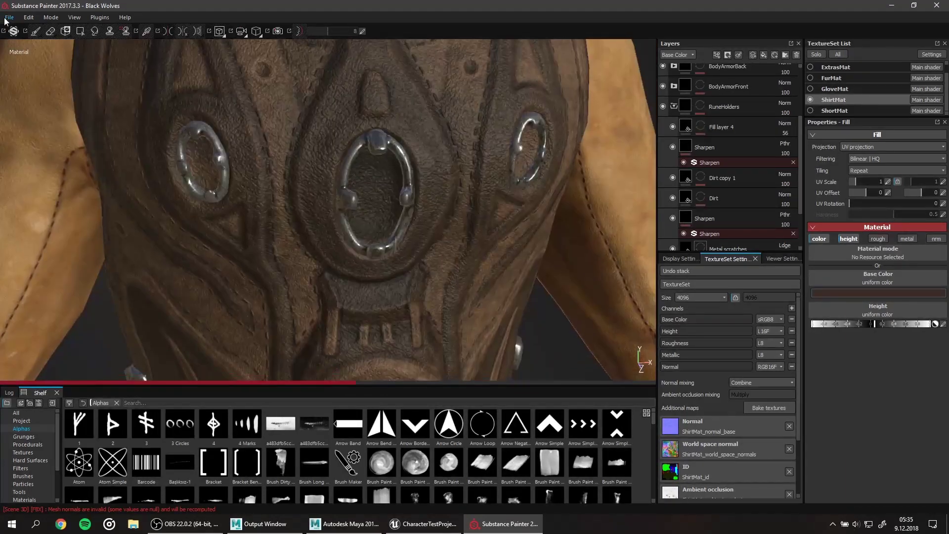
Step: Export only the ShirtMat textures as targa files into the Export/Textures folder
key(ctrl+shift+e)
click(281, 273)
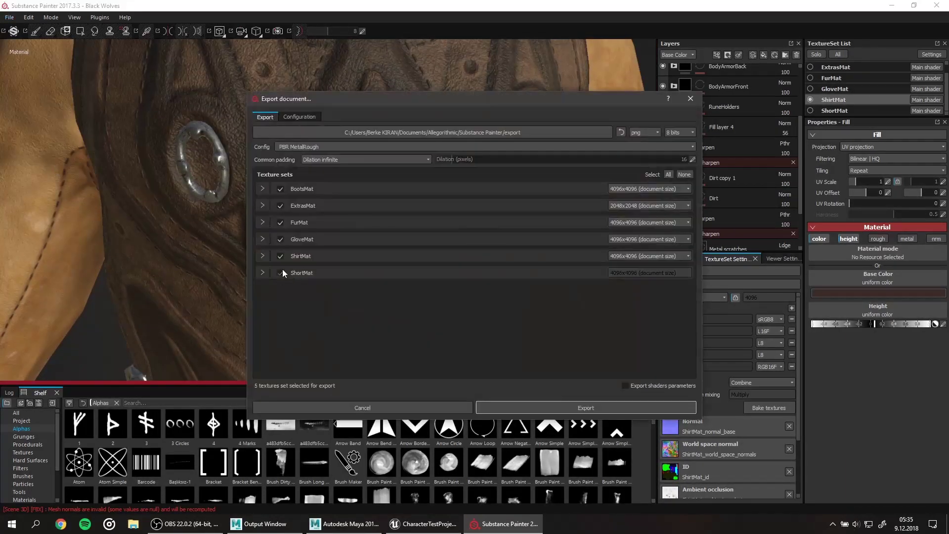
click(638, 192)
click(433, 132)
click(633, 354)
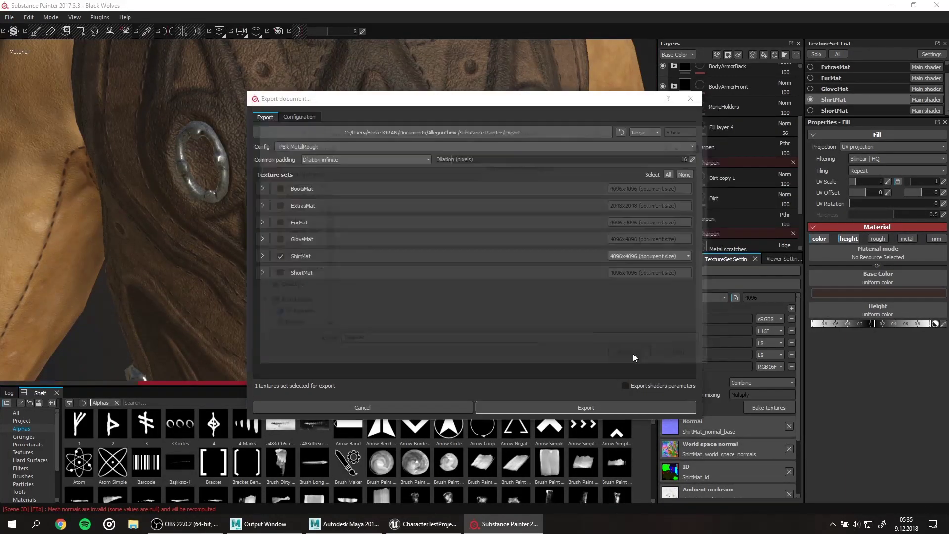
click(508, 408)
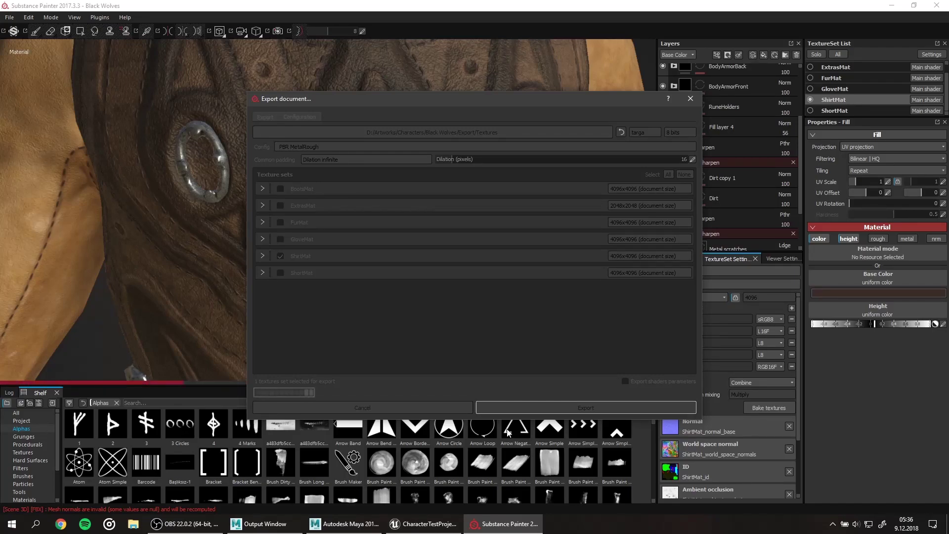
click(500, 267)
click(424, 523)
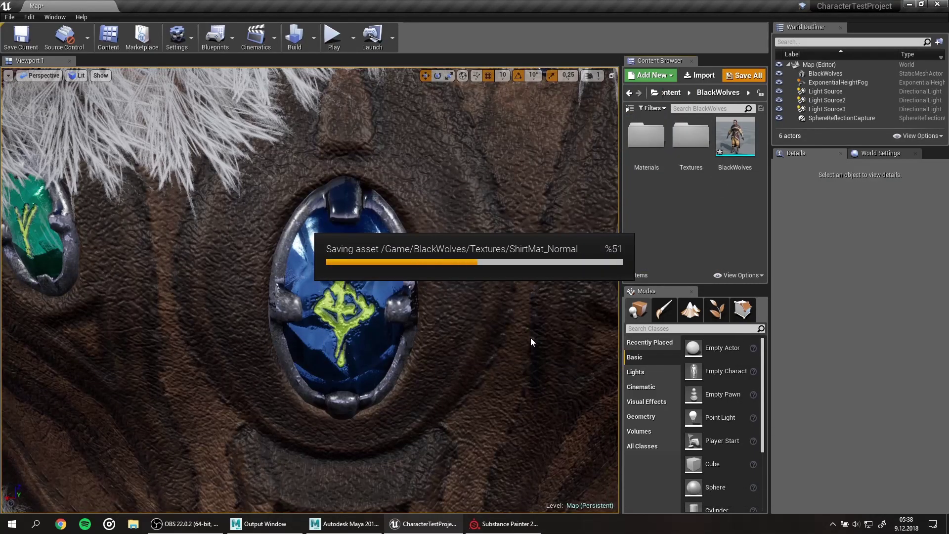
Step: Save all the reimported ShirtMat textures in Unreal and return to Substance Painter
click(505, 523)
key(alt+Tab)
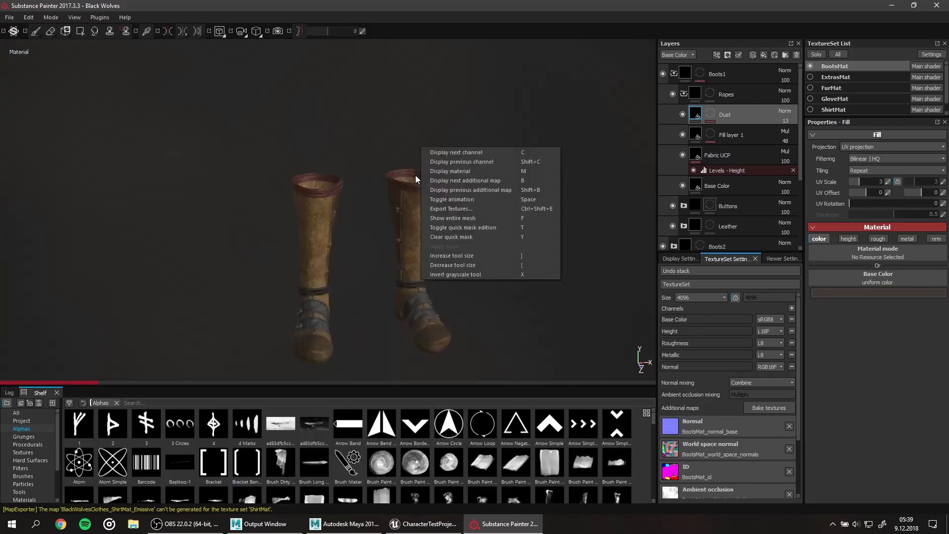
Step: Collapse Ropes, expand Buttons, and toggle Fill layer 5 off and back on
click(684, 94)
mouse_move(695, 114)
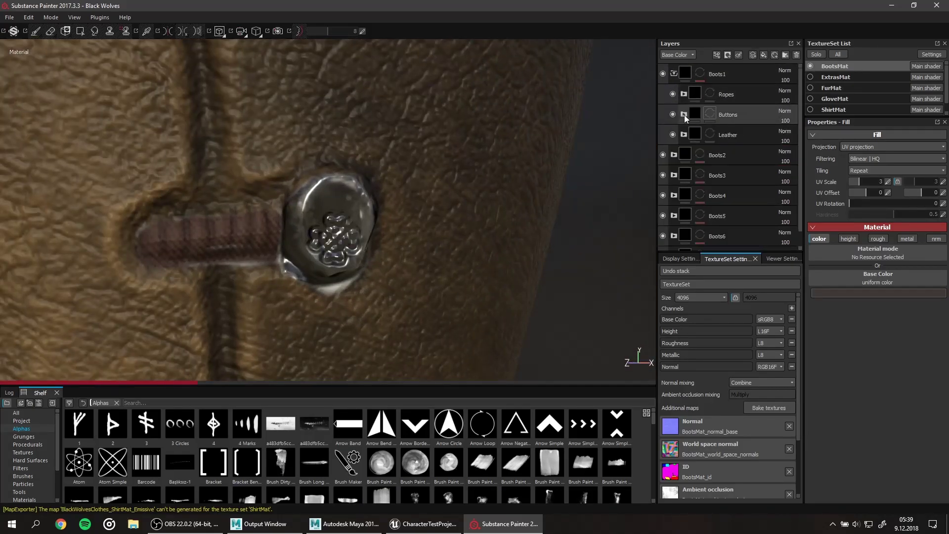
click(684, 115)
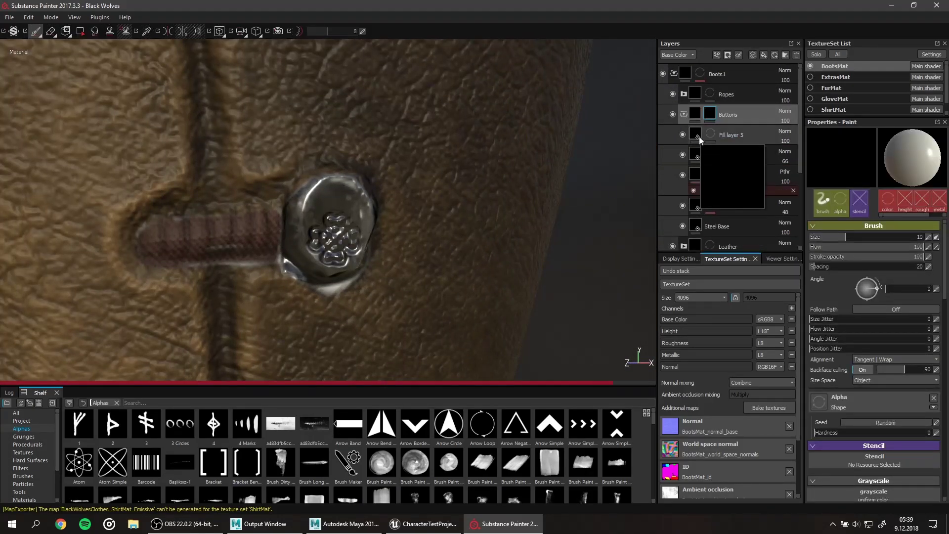
click(683, 135)
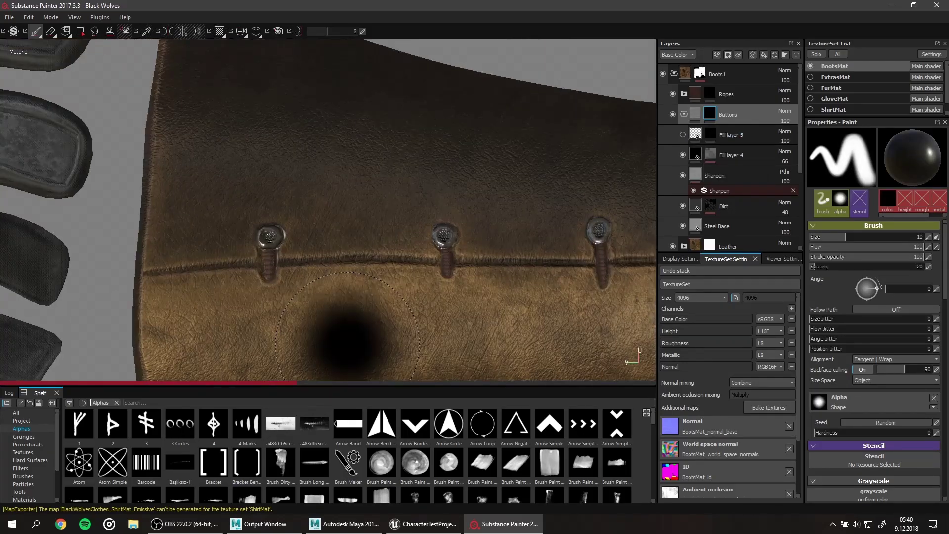
click(424, 524)
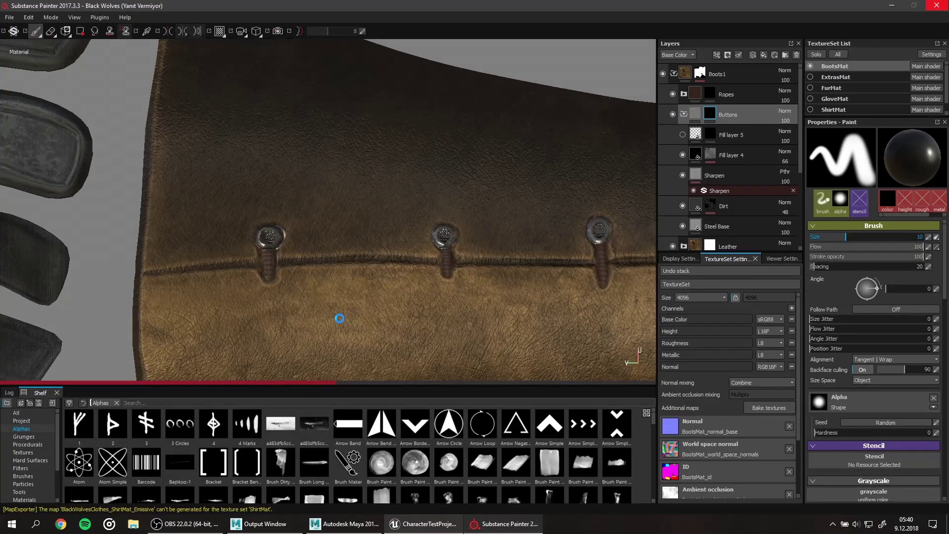
alt+click(711, 135)
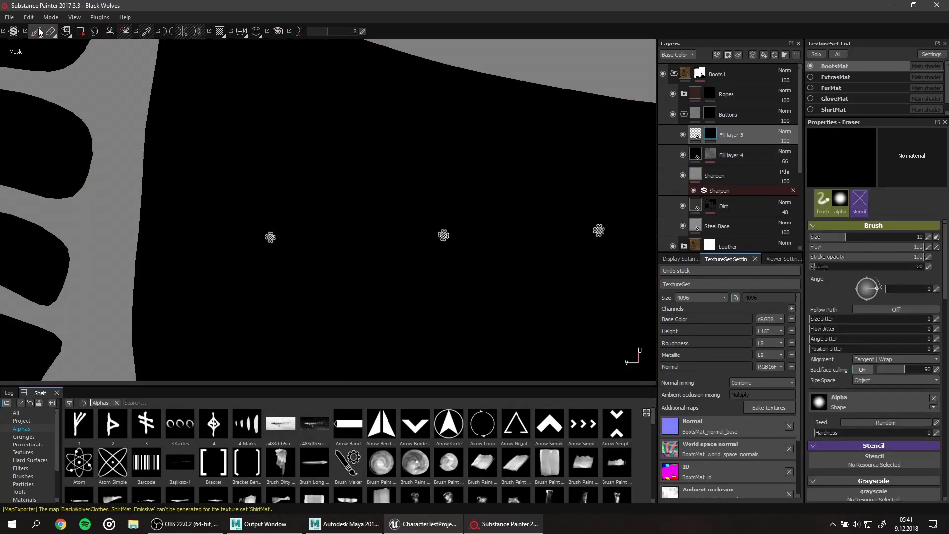
Step: Choose the Medieval Cross Heart alpha and stamp it once onto the boot button
scroll(250, 468, down, 2)
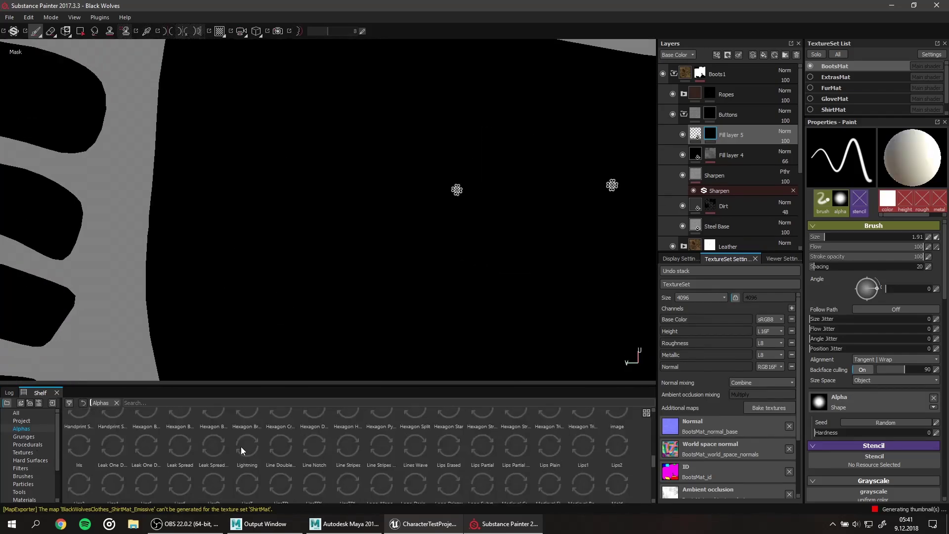
scroll(314, 449, down, 2)
scroll(315, 449, down, 3)
scroll(314, 449, down, 3)
drag(297, 385, 296, 288)
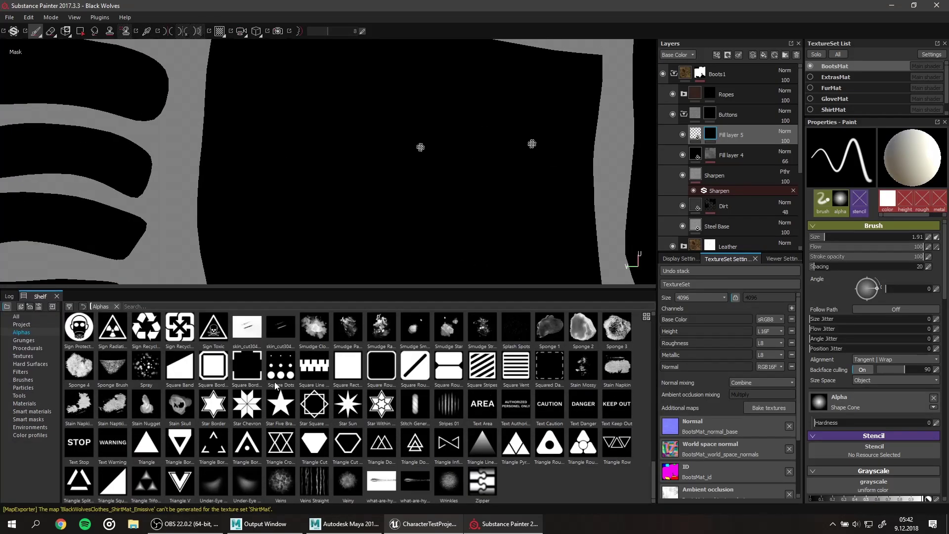
scroll(276, 385, up, 6)
scroll(276, 386, down, 4)
scroll(275, 386, up, 4)
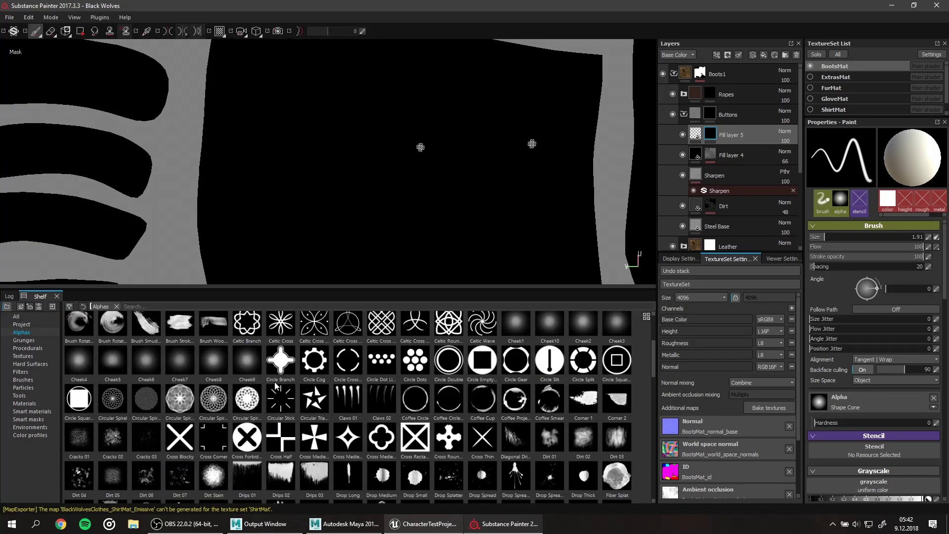
scroll(275, 386, down, 5)
click(516, 381)
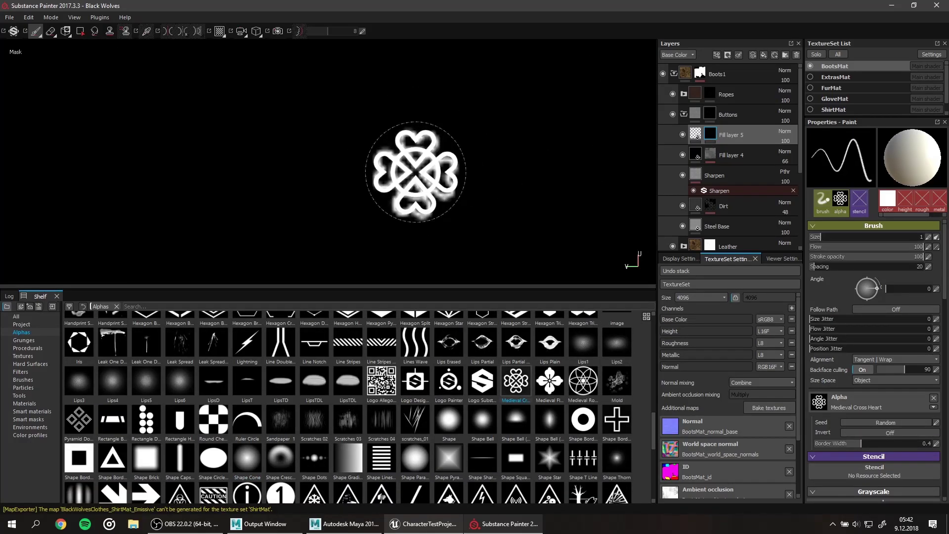
scroll(311, 191, up, 3)
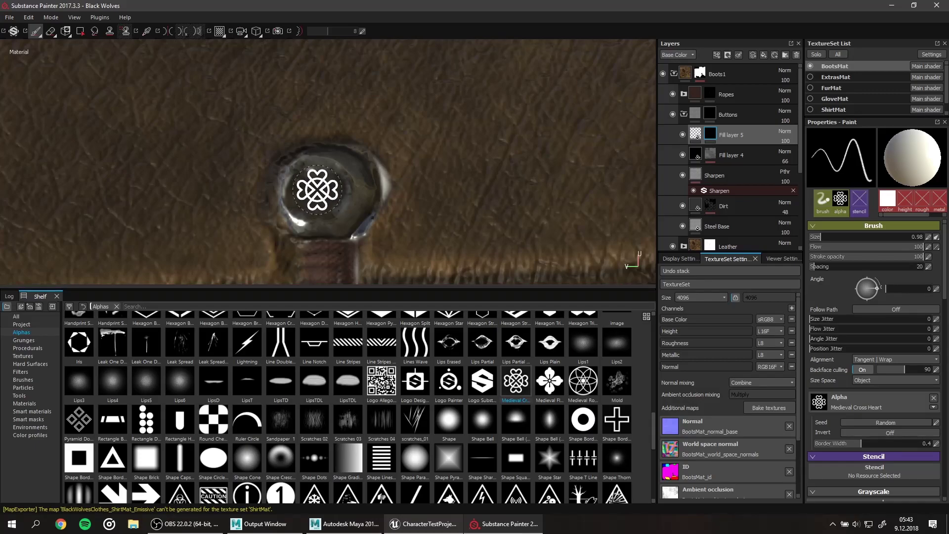
click(315, 192)
Step: Inspect the stamped button, reset the brush to a plain alpha, and view both boots
alt+drag(315, 192, 377, 201)
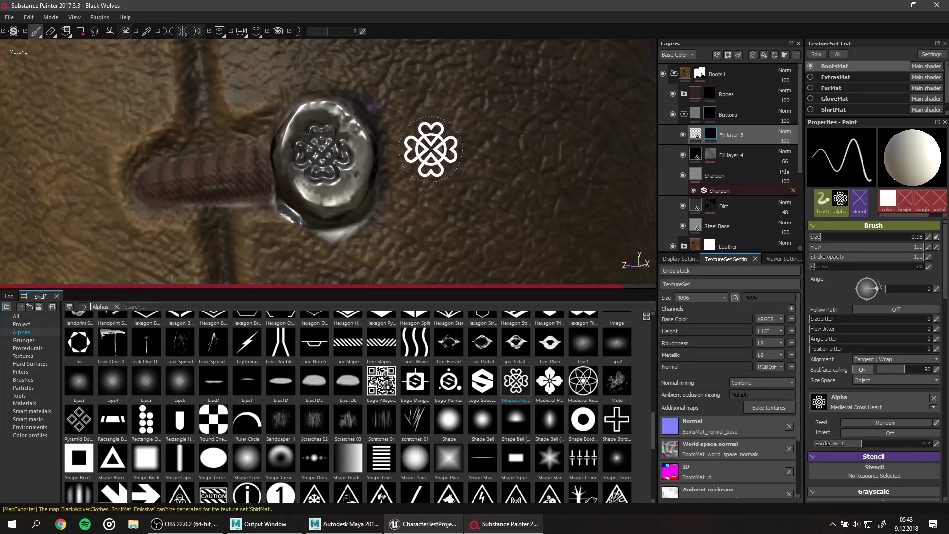
scroll(489, 169, down, 5)
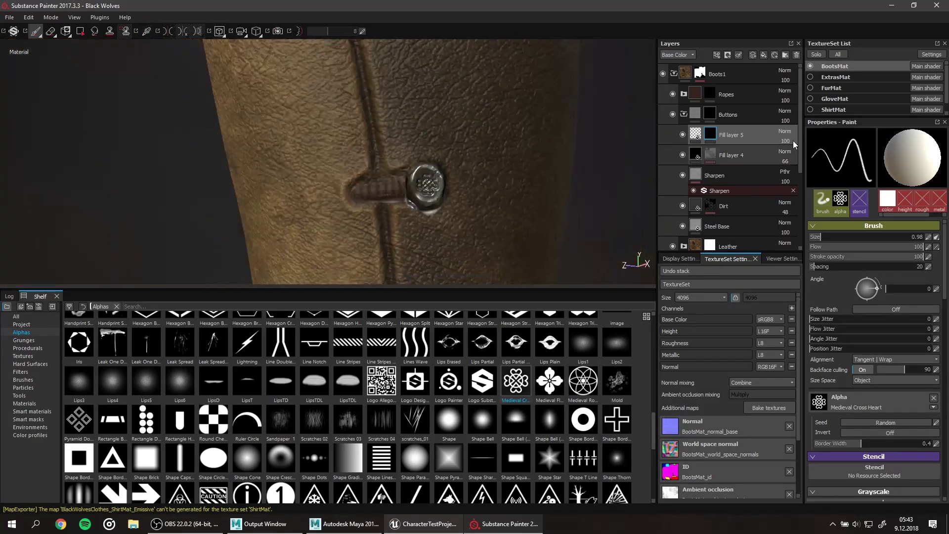
click(443, 419)
scroll(340, 276, down, 5)
drag(340, 291, 329, 376)
scroll(350, 180, down, 3)
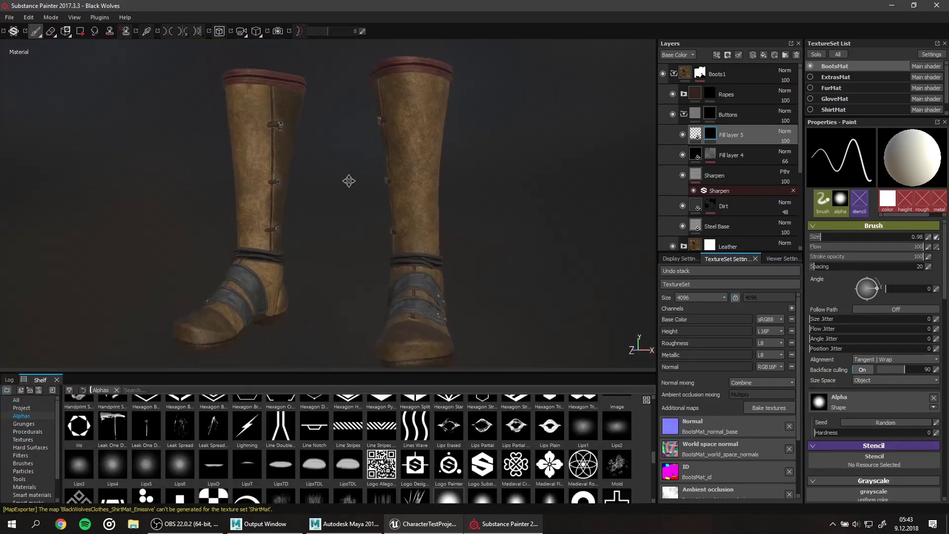
key(ctrl+shift+e)
Step: Set the BootsMat export to the UE4 preset
click(265, 189)
click(485, 147)
click(291, 198)
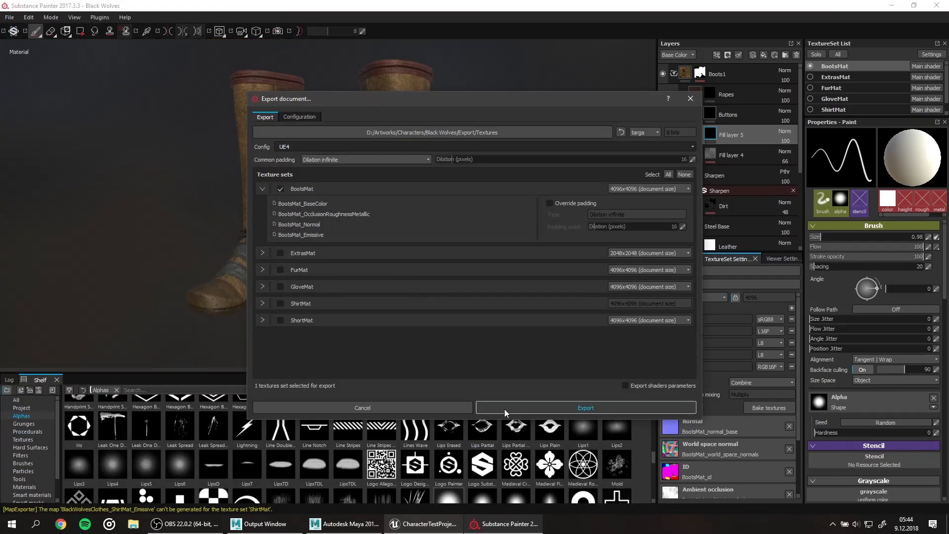
Step: In File Explorer, check the exported shirt files in Black Wolves Export/Textures
key(super)
click(69, 346)
click(198, 205)
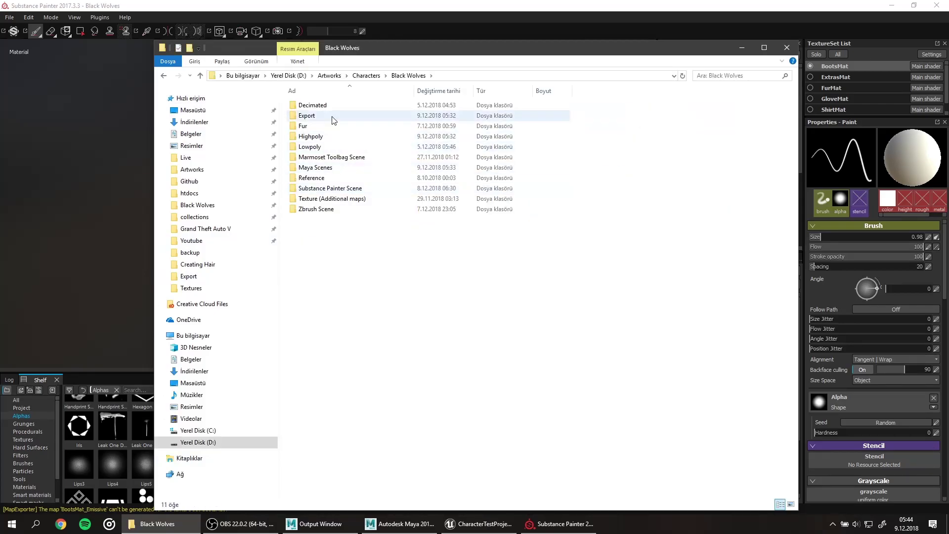
double_click(339, 195)
click(188, 276)
double_click(312, 111)
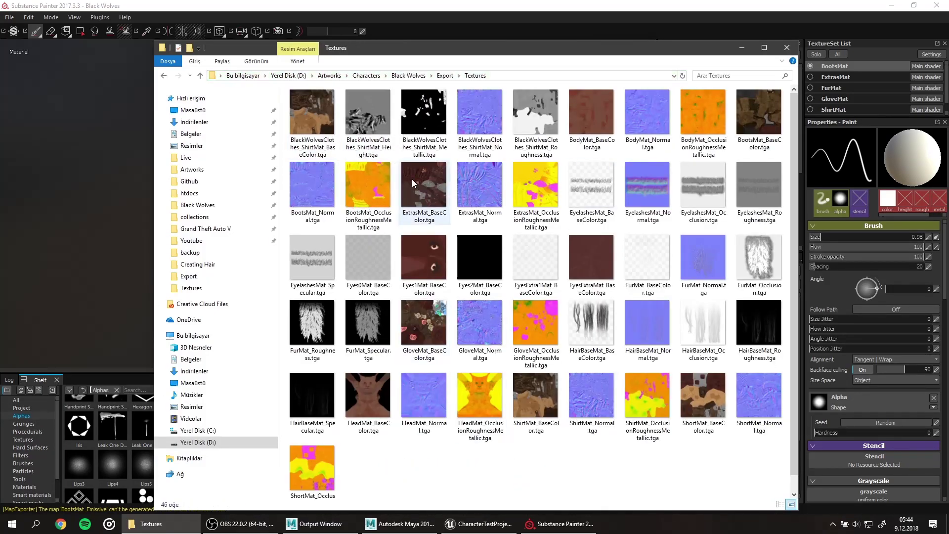
click(313, 112)
shift+click(551, 128)
Step: Run the BootsMat texture export and open the Textures folder in Unreal's Content Browser
click(559, 523)
click(502, 269)
click(503, 407)
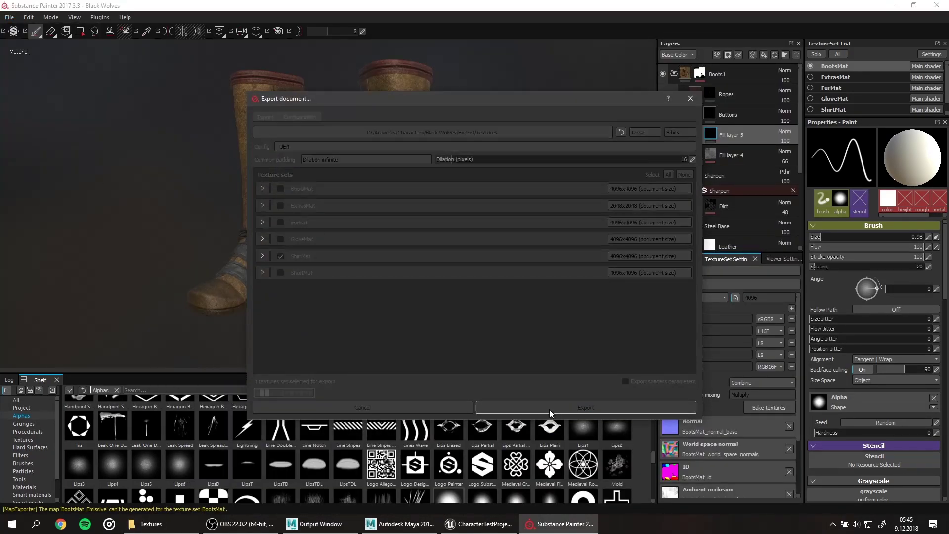
click(482, 524)
double_click(689, 133)
Step: Reimport the selected textures from disk and close the Explorer Textures window
scroll(692, 198, down, 3)
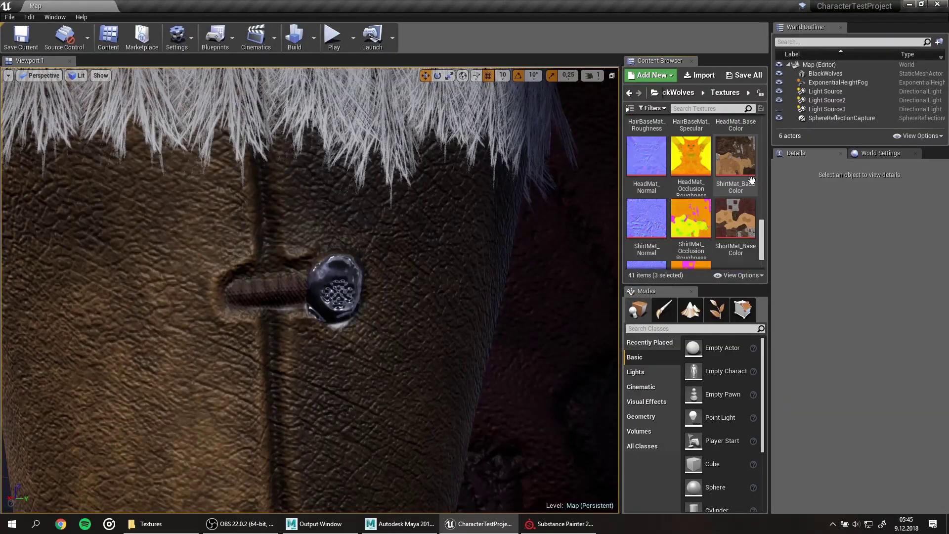
right_click(736, 161)
click(563, 524)
click(151, 524)
right_click(151, 523)
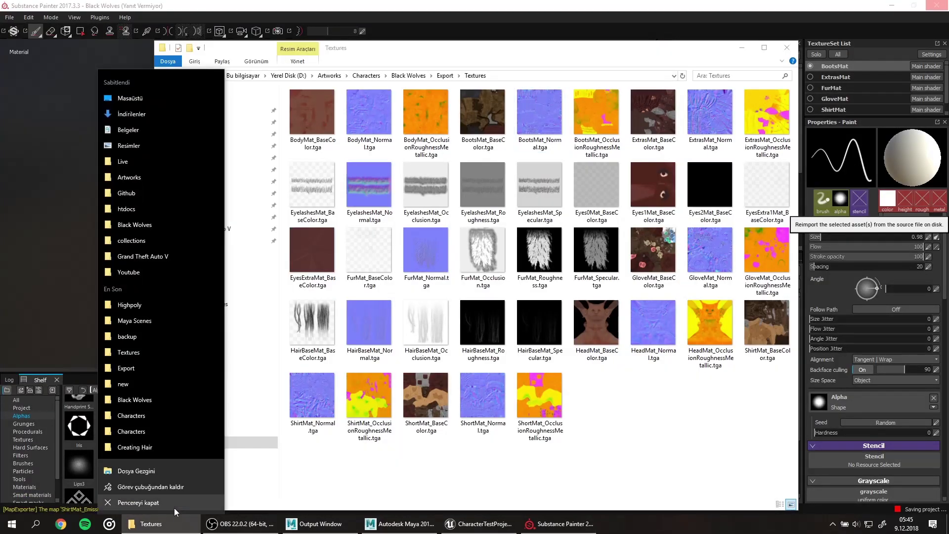
click(149, 509)
Step: Back in the Unreal Editor, save all the updated texture assets
click(441, 519)
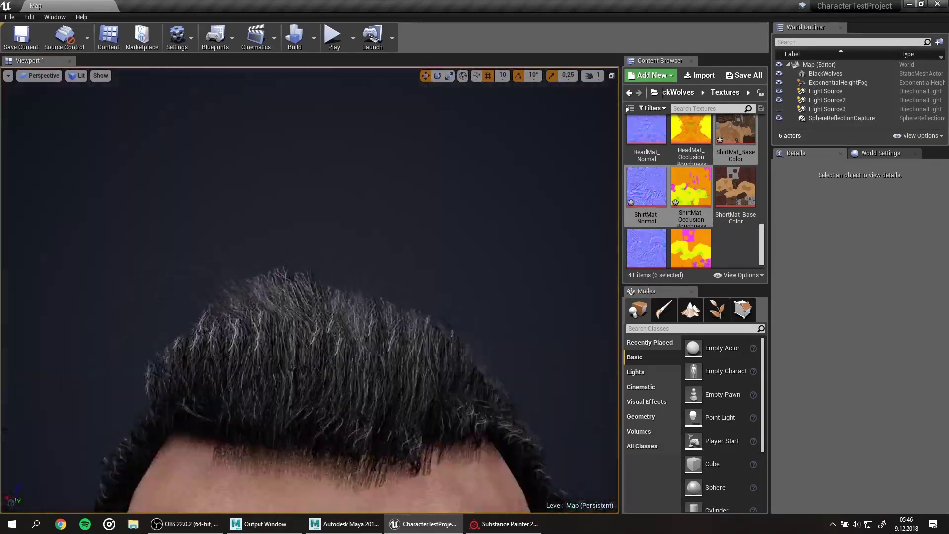
key(ctrl+shift+s)
click(571, 351)
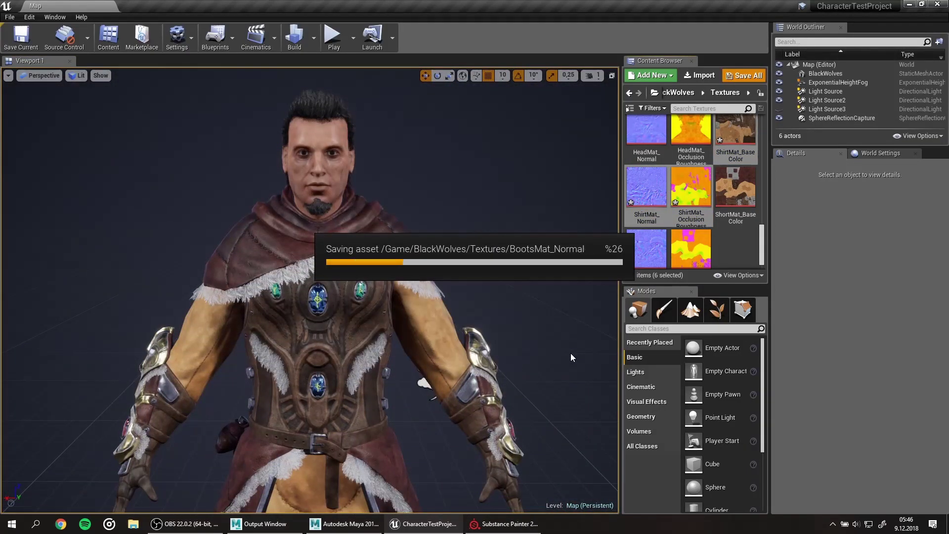
click(511, 526)
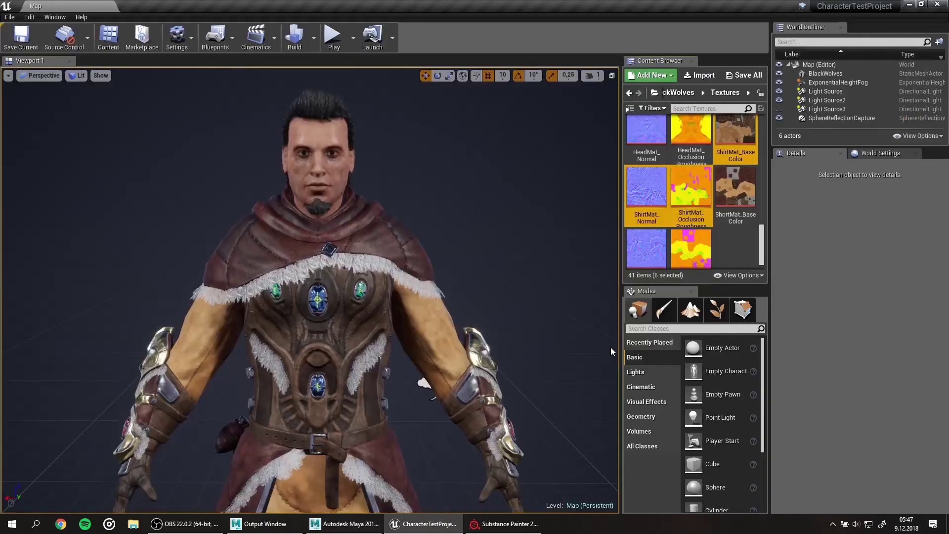
Step: Leave the Maya character view and bring up the Substance Painter Body head project
mouse_move(642, 291)
mouse_down()
mouse_move(693, 48)
mouse_move(662, 60)
mouse_up()
drag(619, 91, 574, 107)
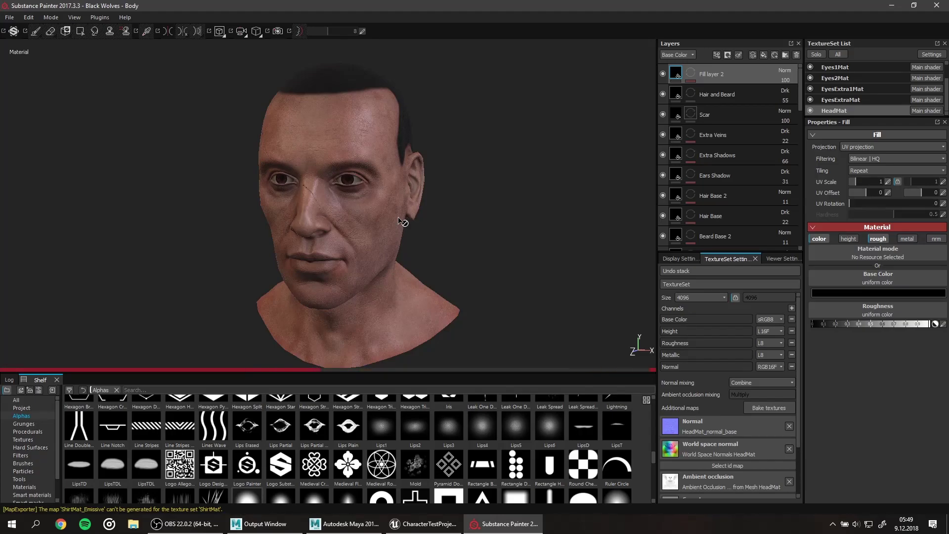
Step: Open HeadMat_BaseColor.tga in Photoshop, then view the hair layer's mask in Substance Painter
key(super)
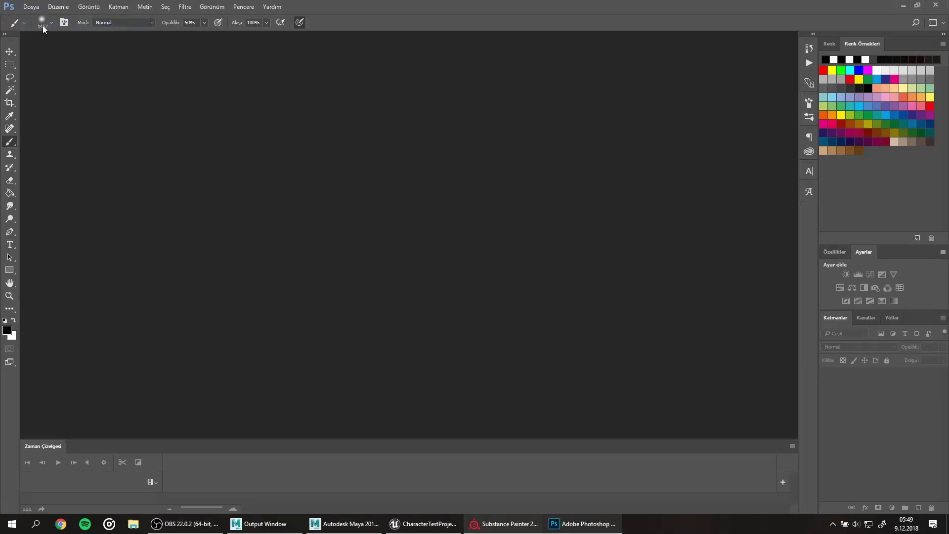
key(ctrl+o)
double_click(170, 81)
double_click(275, 81)
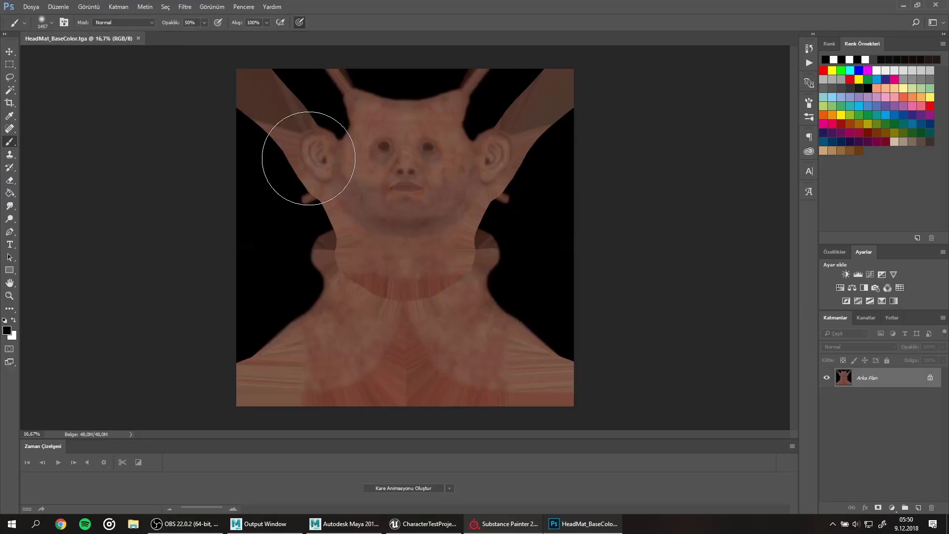
key(alt+Tab)
alt+click(690, 73)
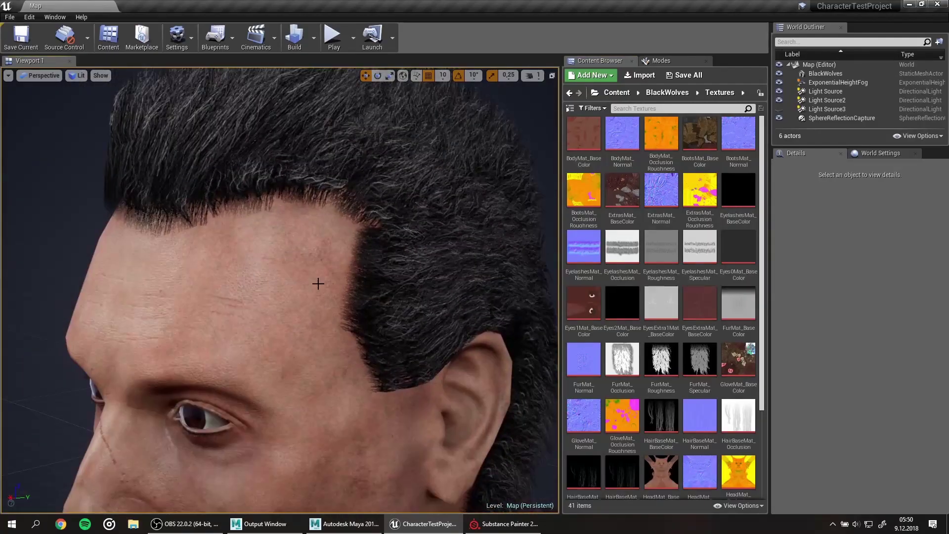
Step: Paint white on the hair mask to extend the hairline leftward
scroll(455, 316, up, 3)
scroll(454, 198, up, 3)
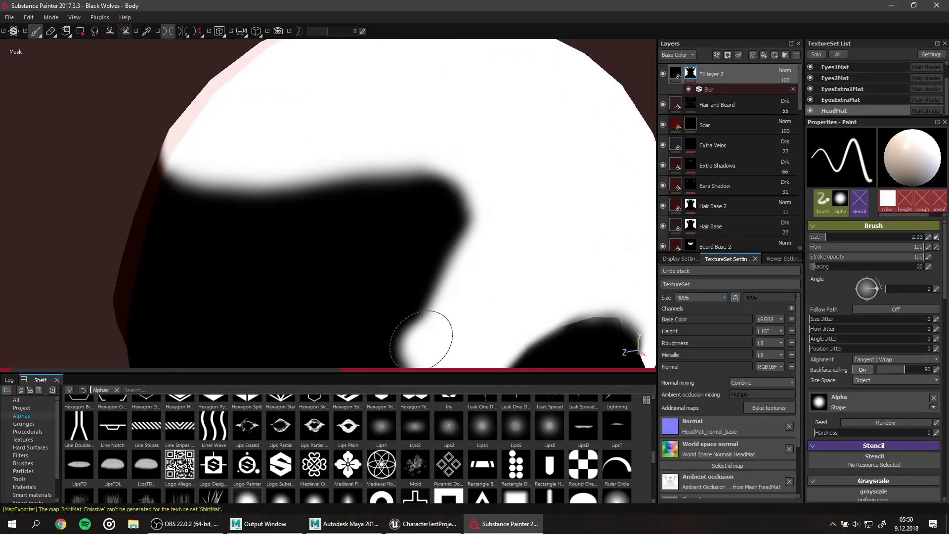
scroll(395, 272, up, 3)
drag(352, 215, 383, 215)
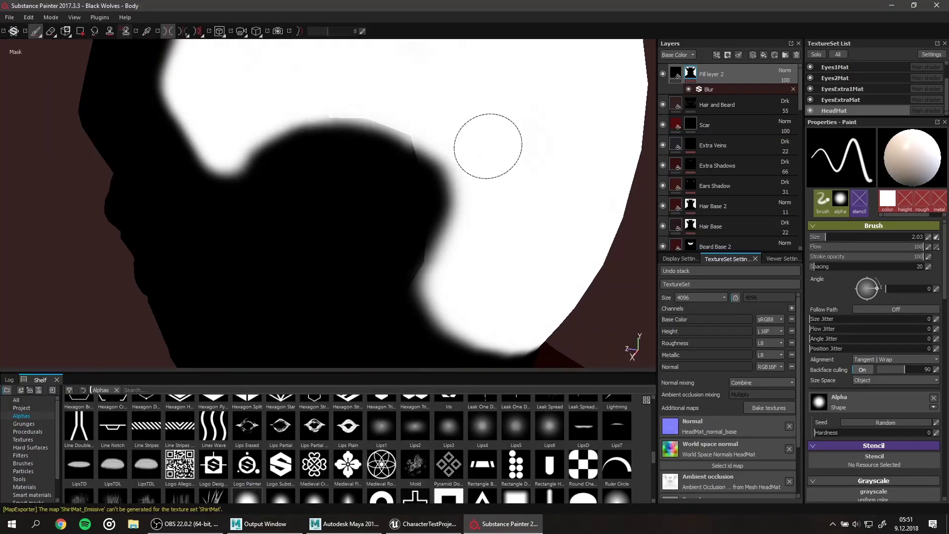
key(m)
Step: Paint black on the hair mask to clear hair colour from the chin
drag(346, 273, 361, 318)
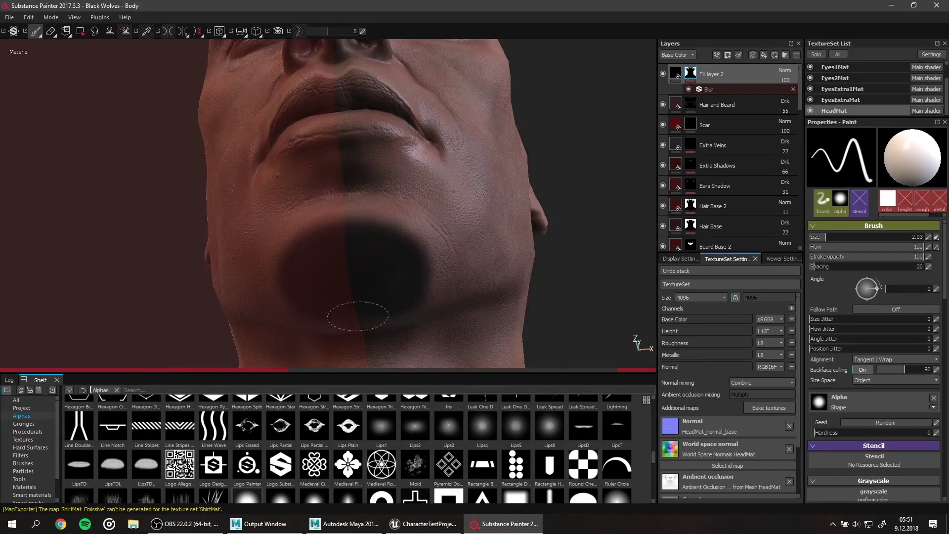
alt+drag(403, 265, 388, 242)
key(x)
click(399, 201)
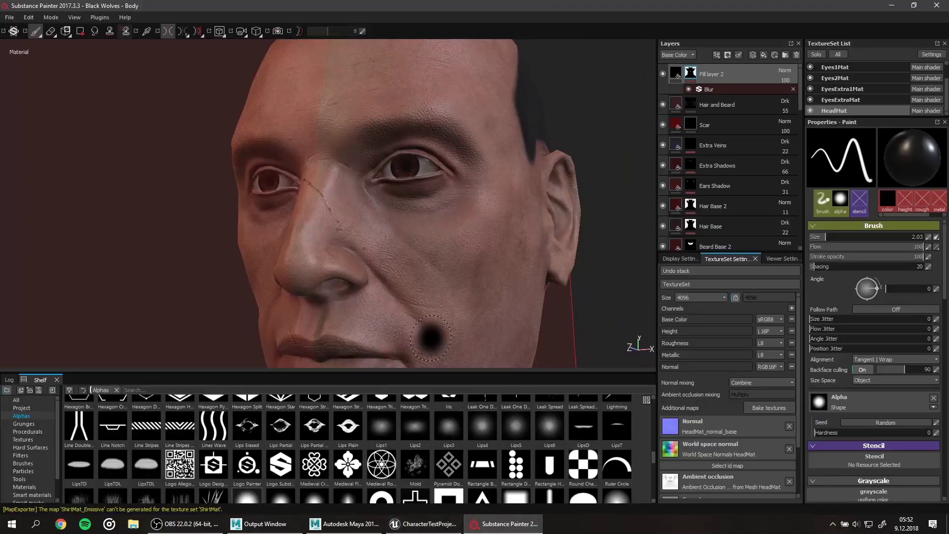
alt+drag(346, 223, 37, 172)
key(Delete)
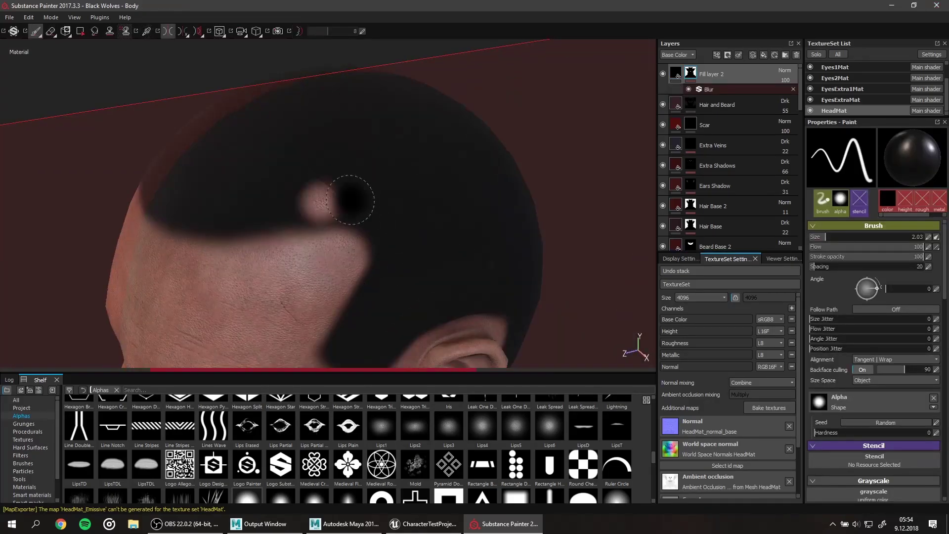
Step: Cover the skin bump at the hairline with hair and export the textures
drag(422, 217, 375, 274)
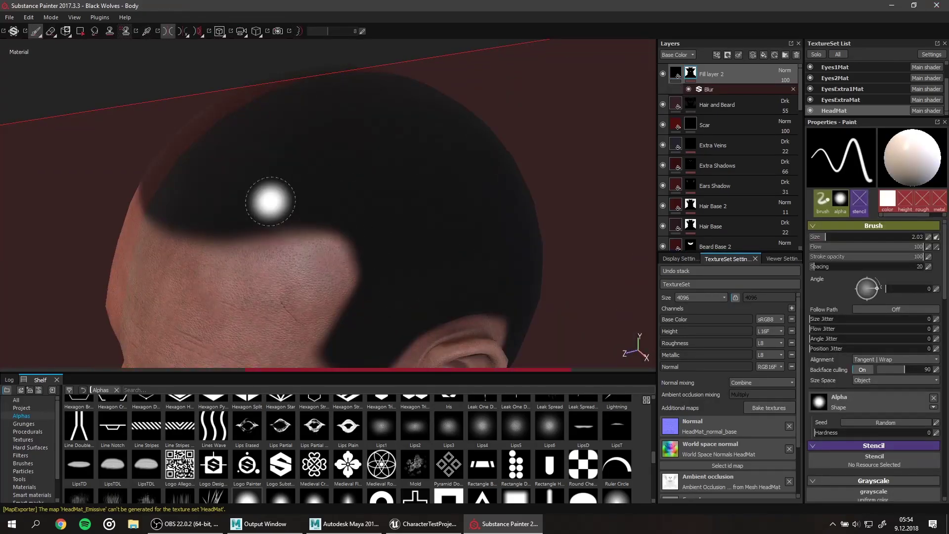
mouse_move(281, 197)
alt+mouse_down()
mouse_move(319, 241)
mouse_move(239, 220)
alt+mouse_up()
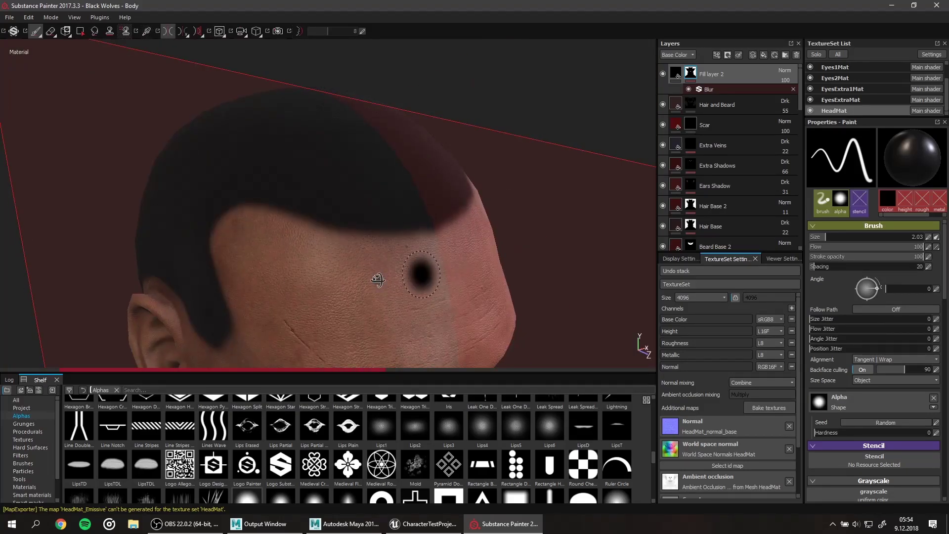
alt+drag(378, 280, 326, 289)
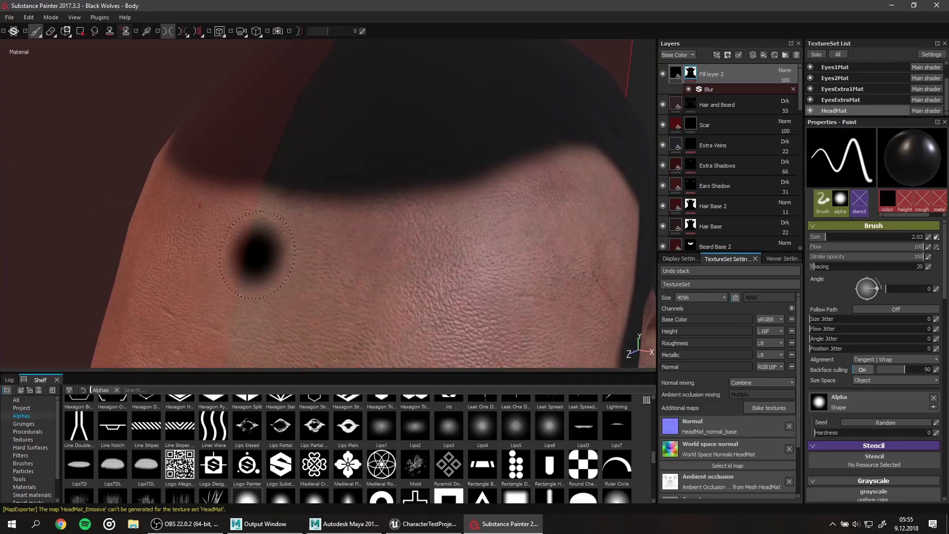
key(ctrl+shift+e)
click(547, 408)
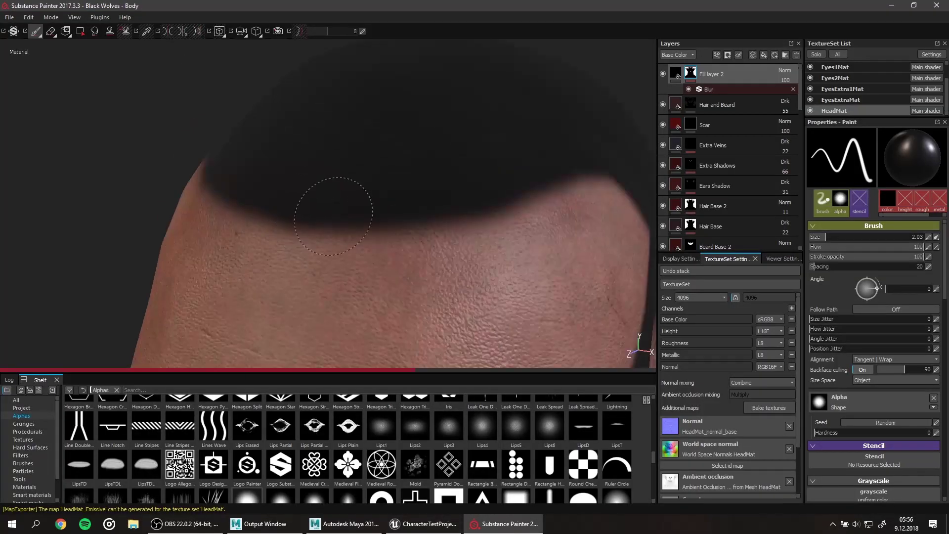
Step: Rotate the environment lighting across the hair and check the result in Unreal Engine
mouse_move(334, 216)
shift+right_down()
mouse_move(304, 211)
mouse_move(346, 228)
shift+right_up()
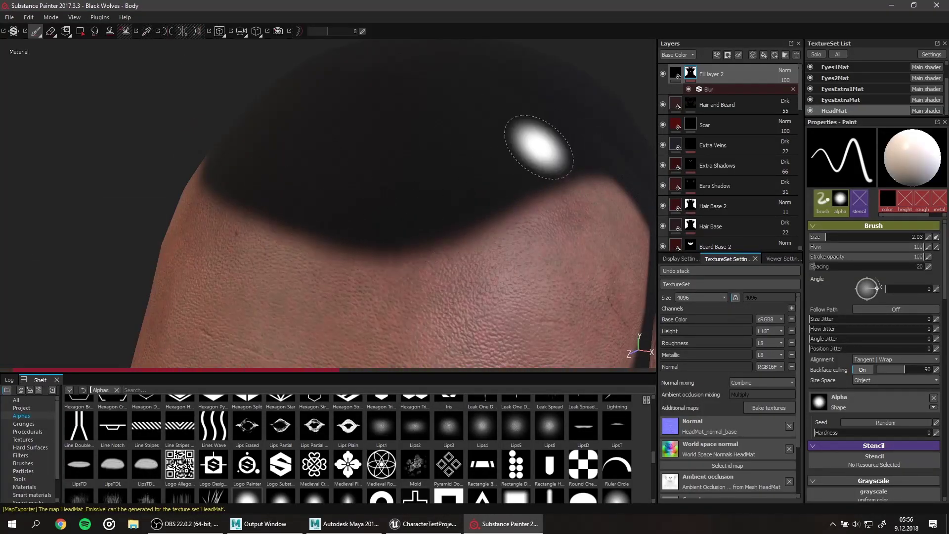
alt+middle_drag(347, 228, 440, 271)
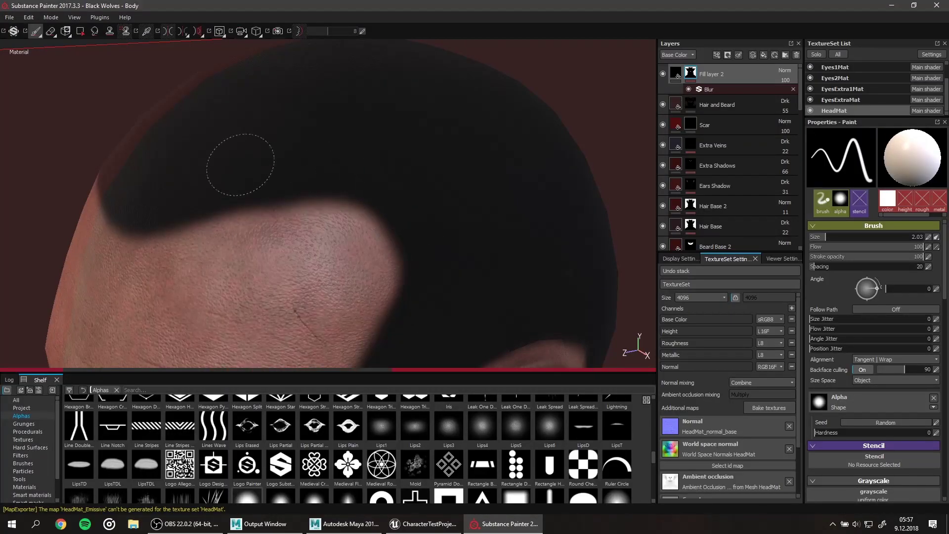
click(532, 393)
click(428, 524)
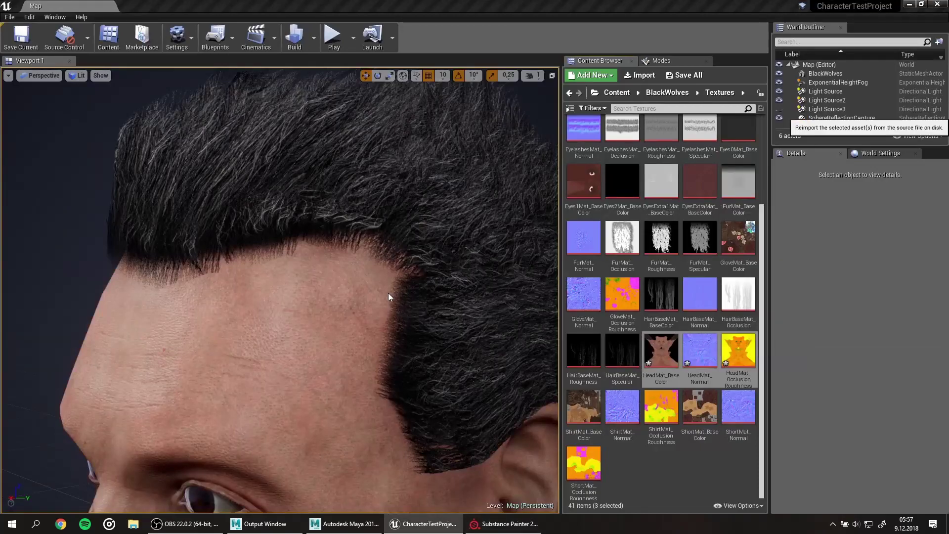
key(alt+Tab)
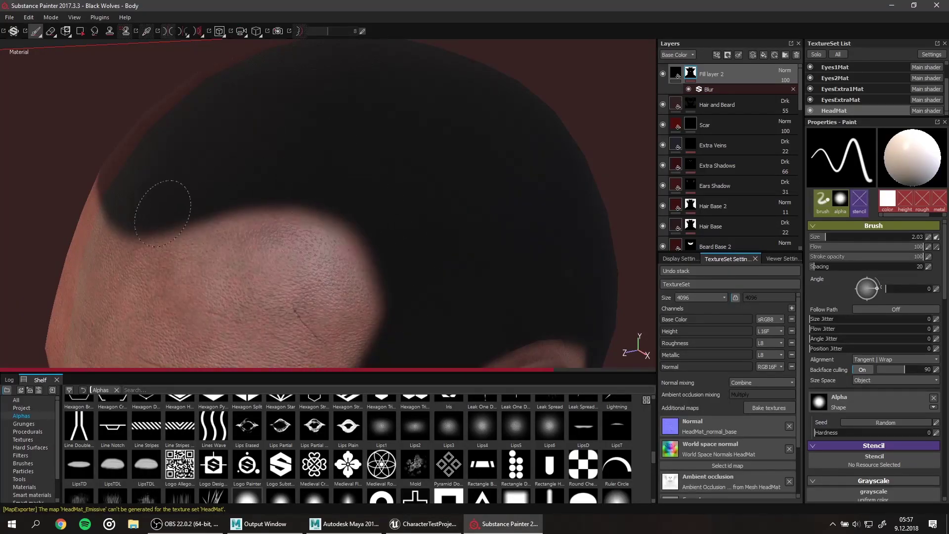
Step: Inspect the hairline and ear up close, then export the updated textures
mouse_move(165, 206)
alt+mouse_down()
mouse_move(436, 182)
mouse_move(275, 247)
alt+mouse_up()
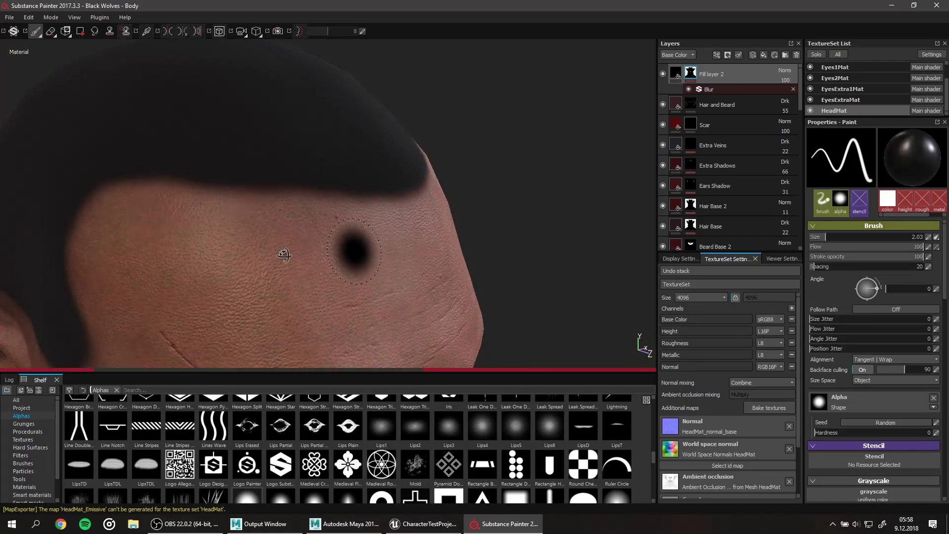
alt+drag(349, 238, 249, 177)
mouse_move(436, 194)
alt+mouse_down()
mouse_move(483, 131)
mouse_move(490, 151)
alt+mouse_up()
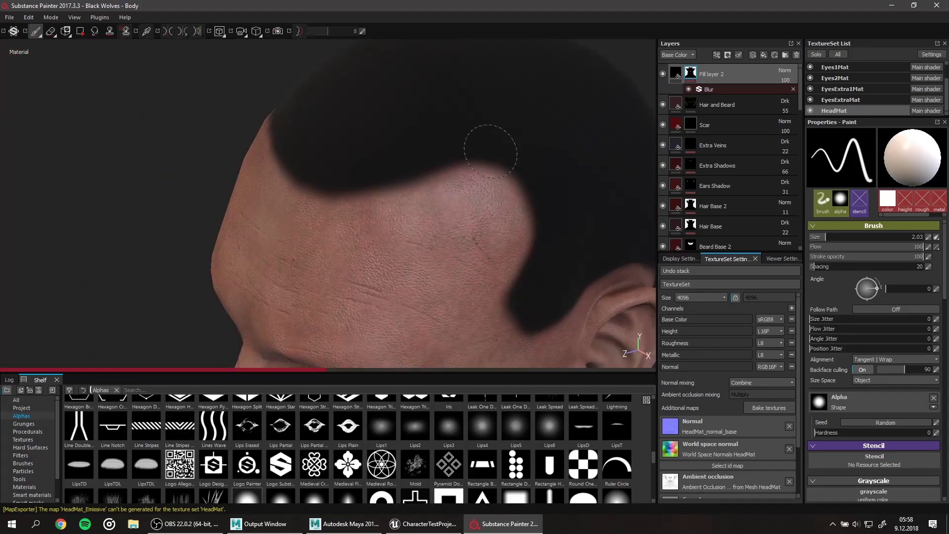
key(ctrl+shift+e)
click(516, 400)
Step: Check the reworked hairline in Unreal Engine from front and profile views
click(504, 271)
key(alt+Tab)
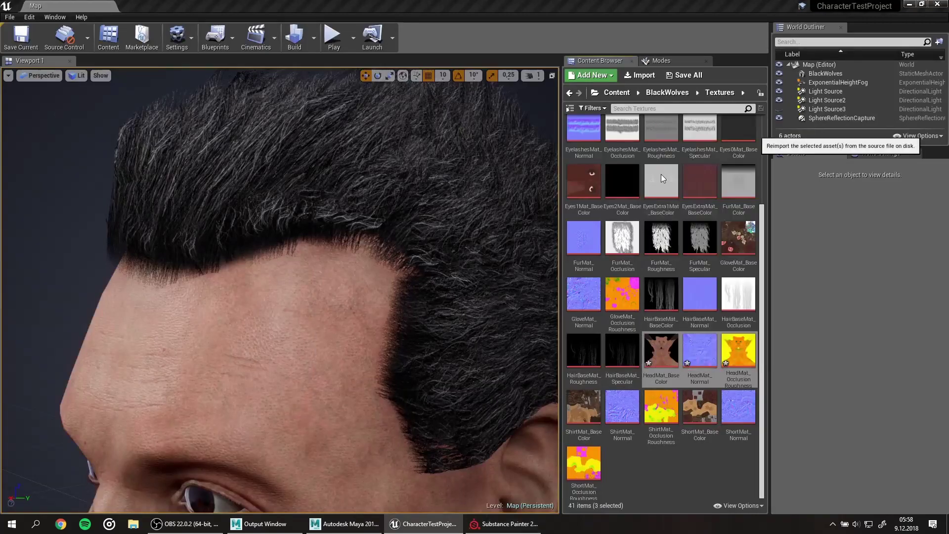
alt+drag(346, 247, 272, 237)
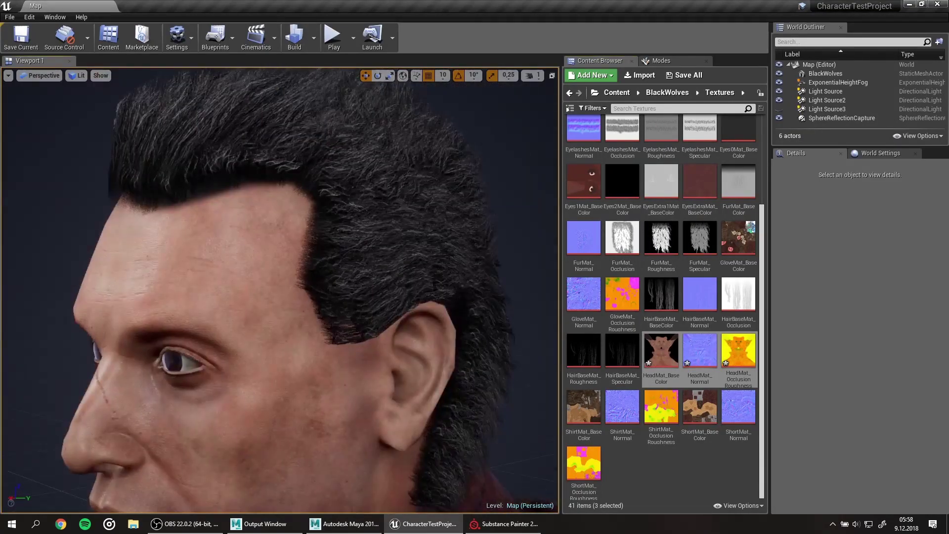
alt+drag(262, 336, 346, 336)
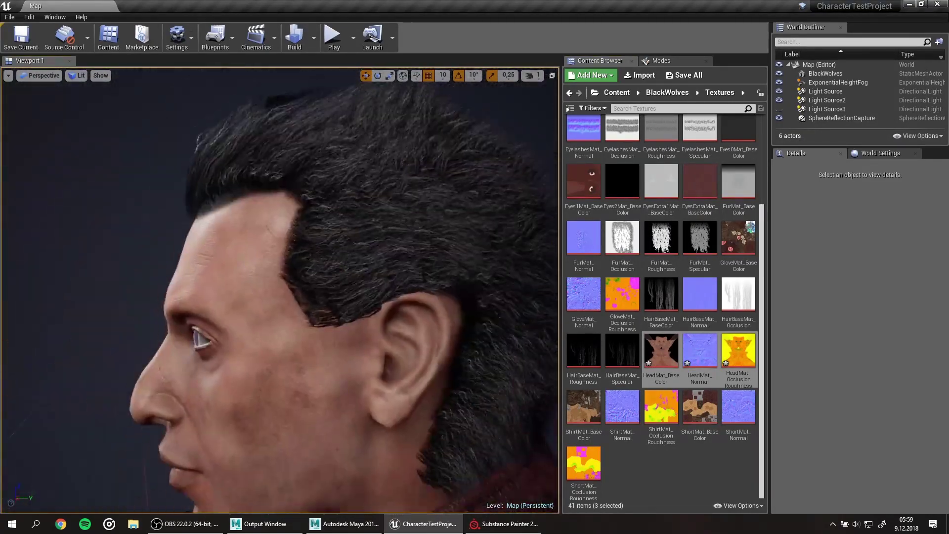
scroll(228, 322, up, 5)
middle_drag(228, 321, 227, 248)
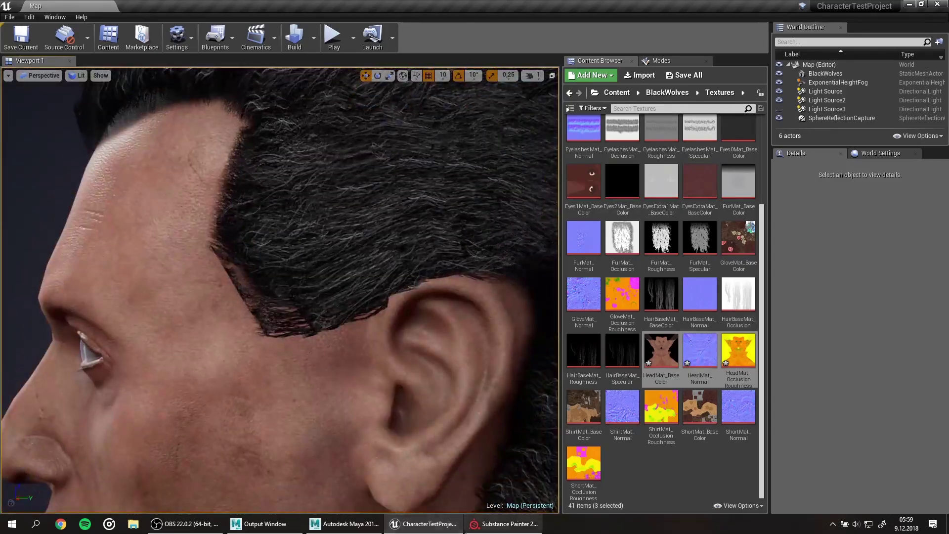
Step: Select the hair layer's Blur effect in Substance Painter and export the textures again
click(503, 523)
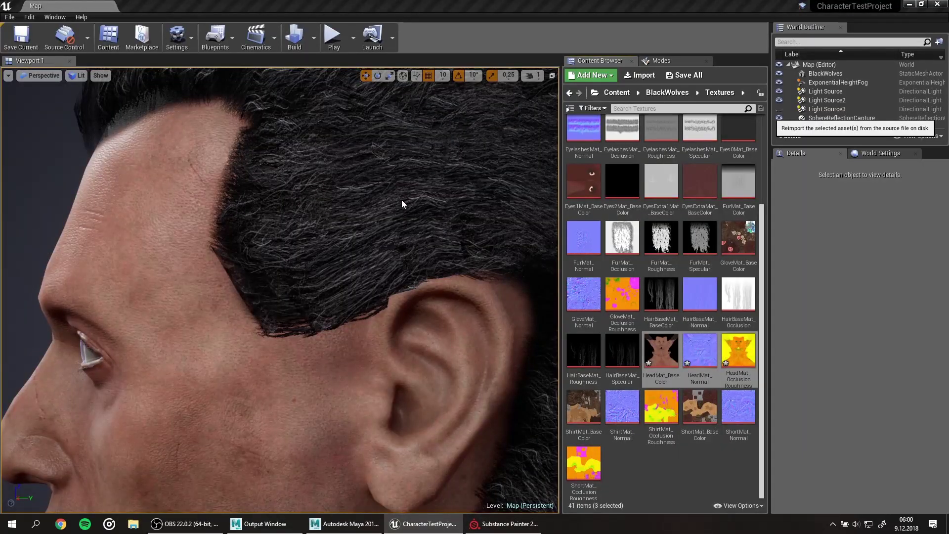
alt+drag(124, 132, 208, 149)
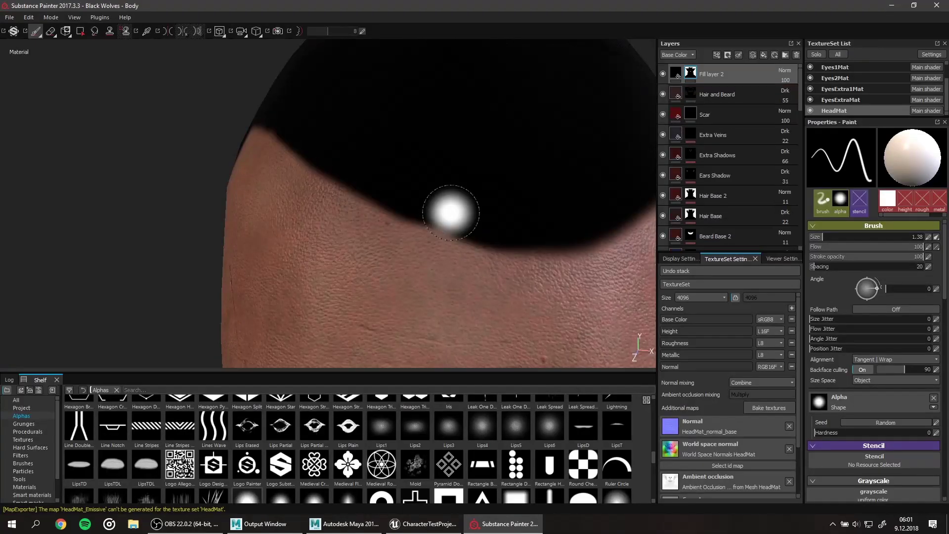
click(709, 89)
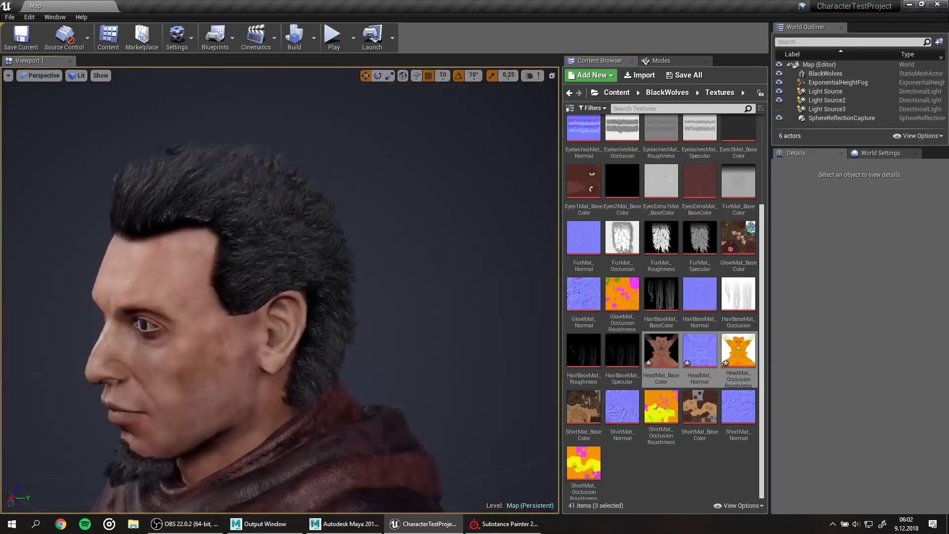
click(496, 527)
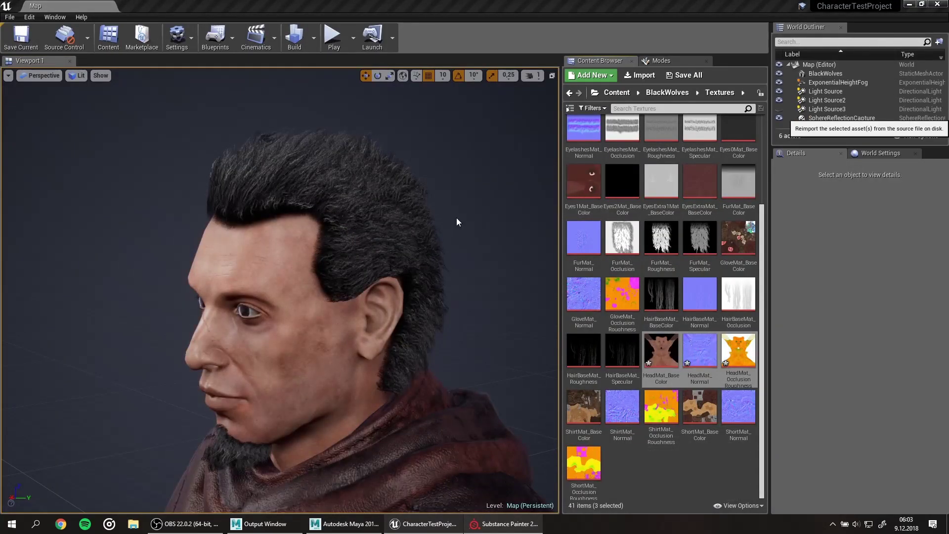
drag(456, 218, 456, 198)
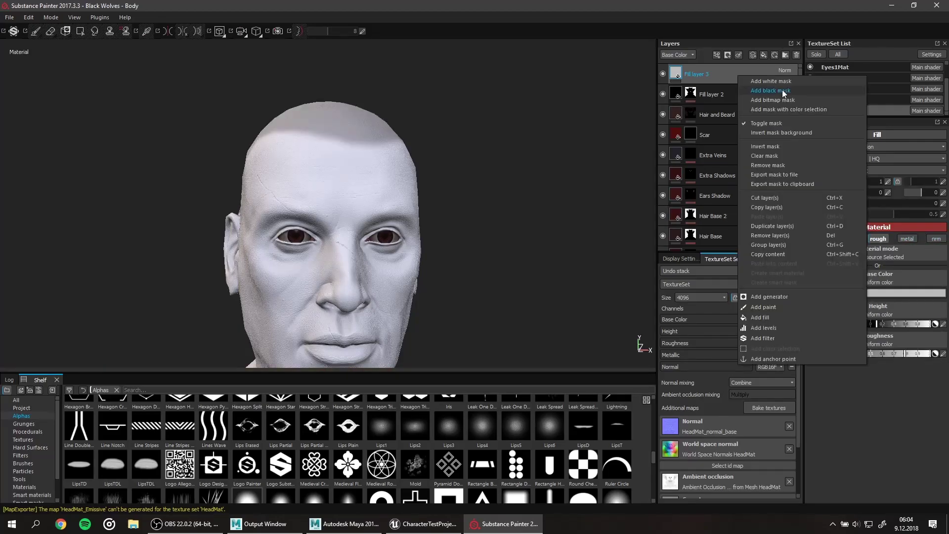
Step: Pick the Sponge 3 alpha and a sponge texture for the tattoo brush
scroll(405, 462, up, 5)
scroll(405, 462, up, 5)
scroll(405, 463, down, 3)
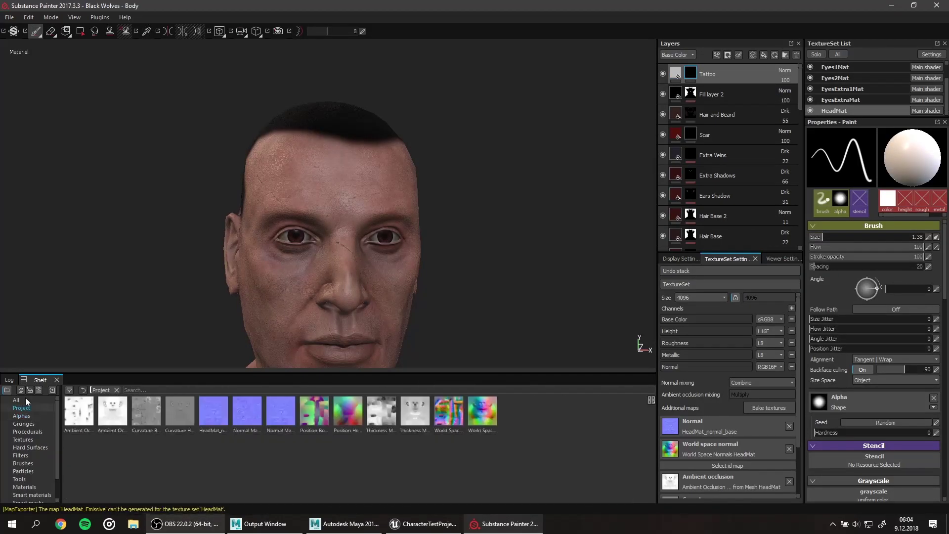
mouse_move(650, 429)
mouse_down()
mouse_move(653, 492)
mouse_move(653, 482)
mouse_up()
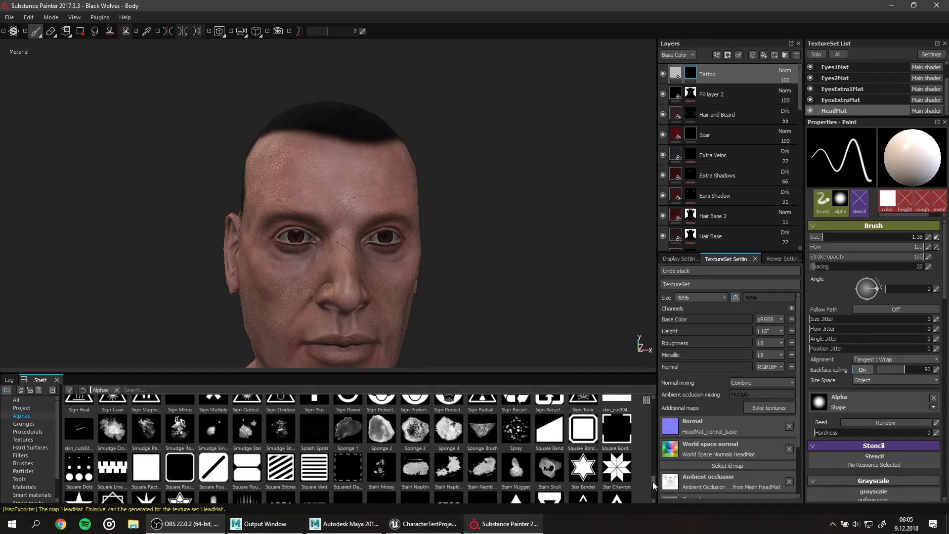
click(415, 428)
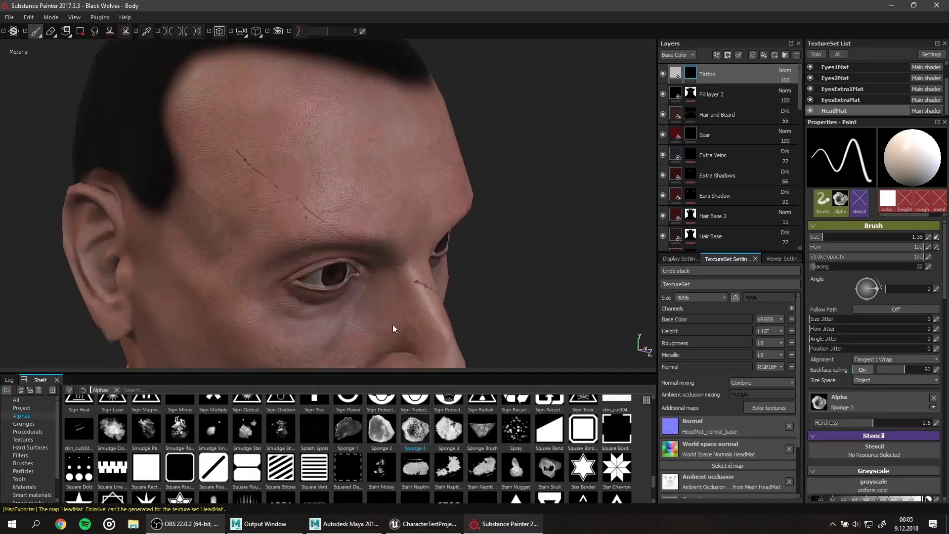
click(346, 442)
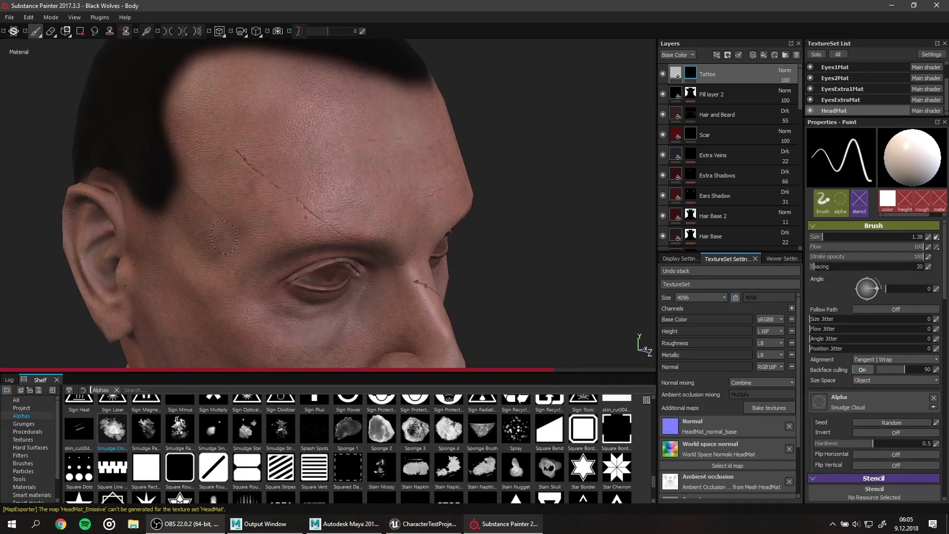
Step: Switch the brush to tattoo stamp shapes such as Cross Medieval and Arrow Band
scroll(332, 436, down, 3)
click(247, 479)
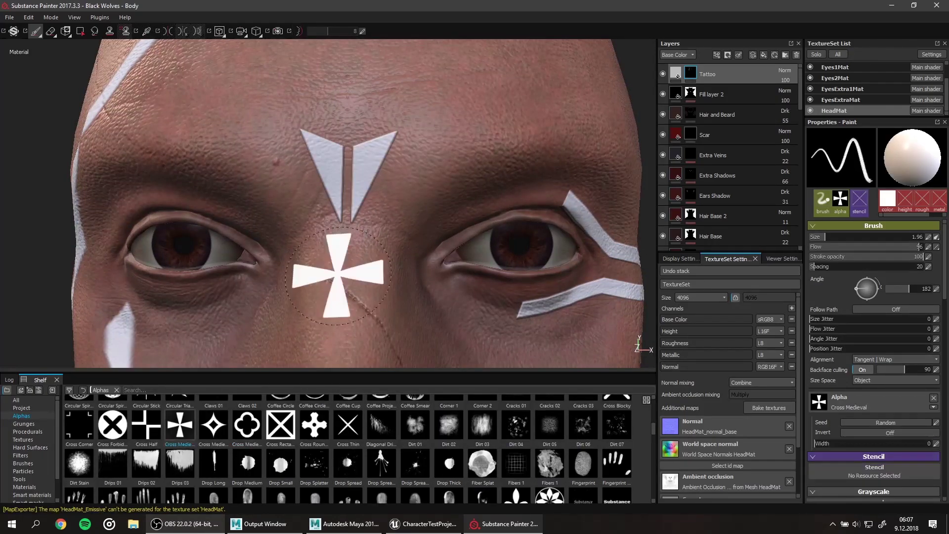
scroll(286, 463, up, 5)
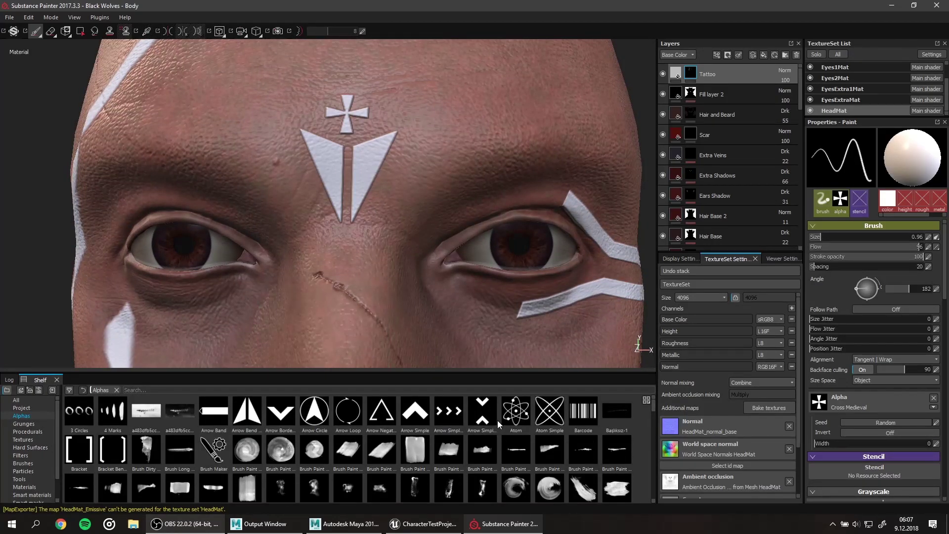
click(516, 410)
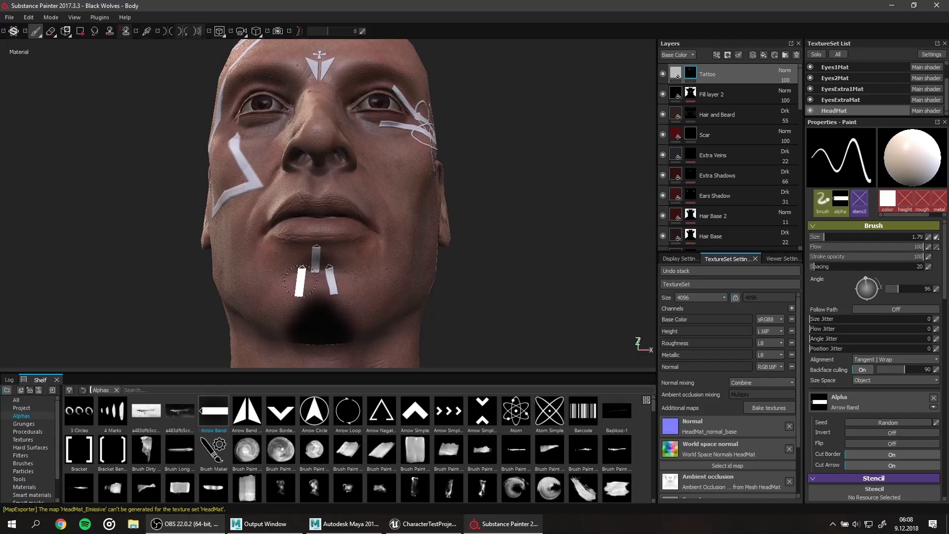
Step: Group the Tattoo layer and mask the folder with Dirt 1, uninverted, histogram position 0.68
key(ctrl+g)
text(Ta)
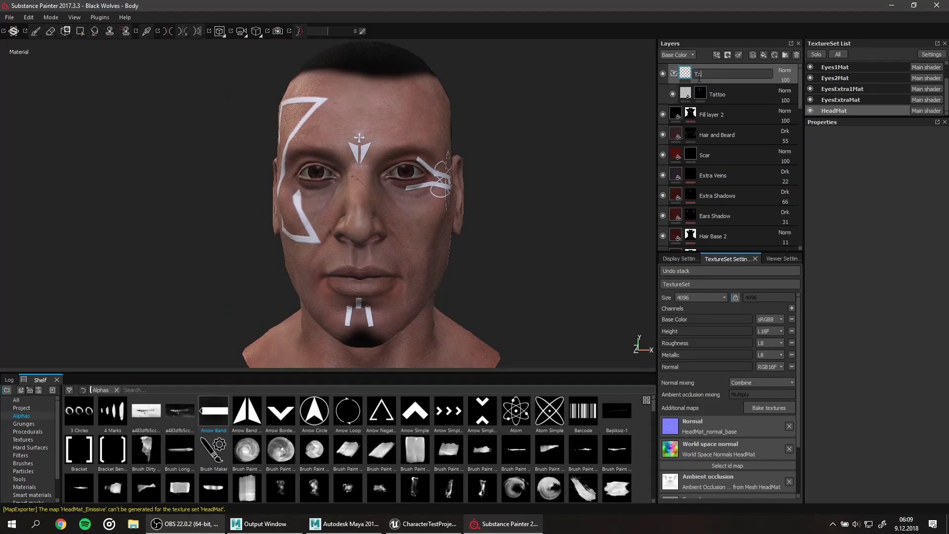
right_click(692, 74)
click(781, 95)
click(843, 211)
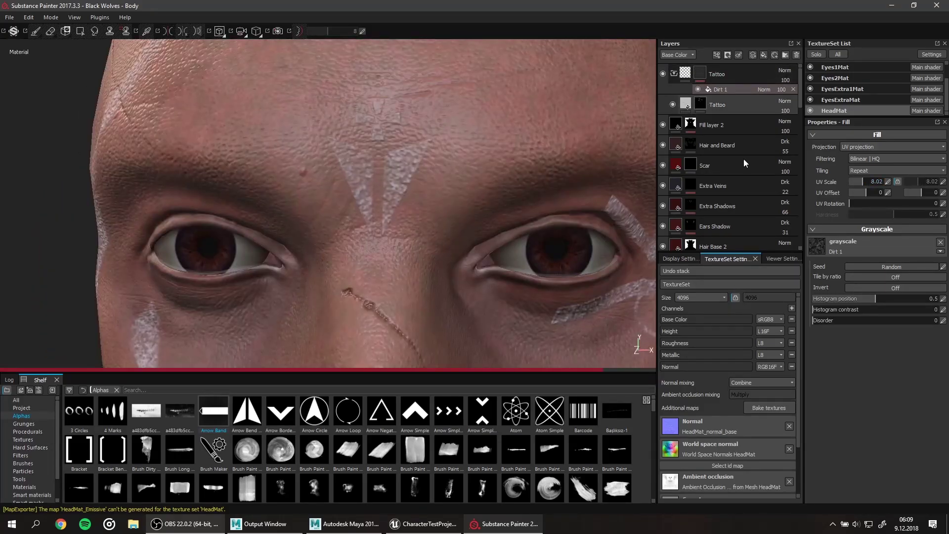
click(796, 102)
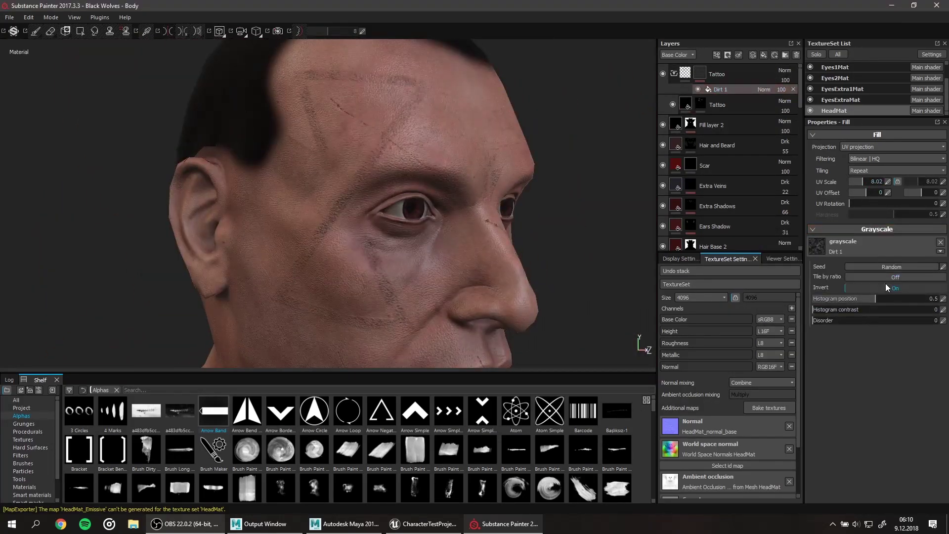
click(885, 285)
mouse_move(842, 310)
mouse_down()
mouse_move(813, 309)
mouse_move(865, 320)
mouse_up()
click(897, 299)
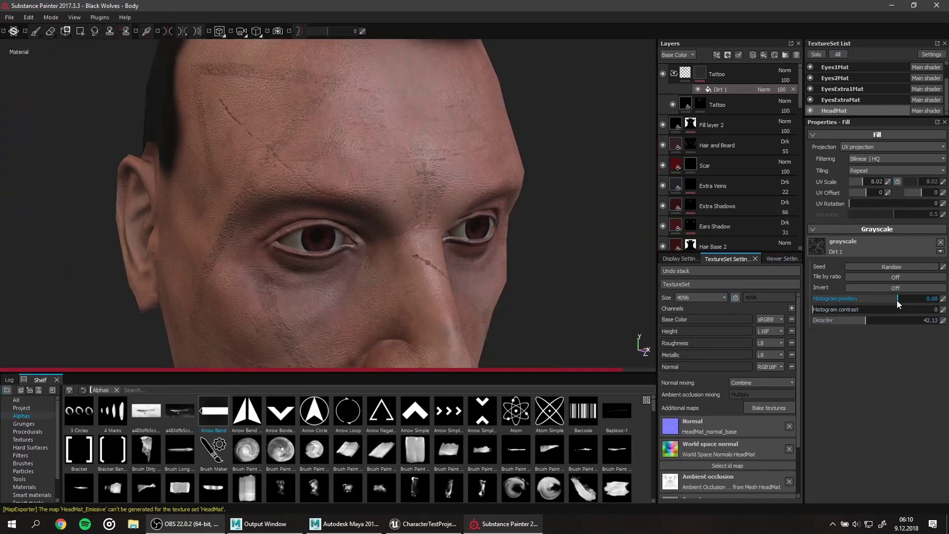
Step: Make the Tattoo layer's base colour dark blue and preview the temple tattoos
click(717, 105)
click(934, 293)
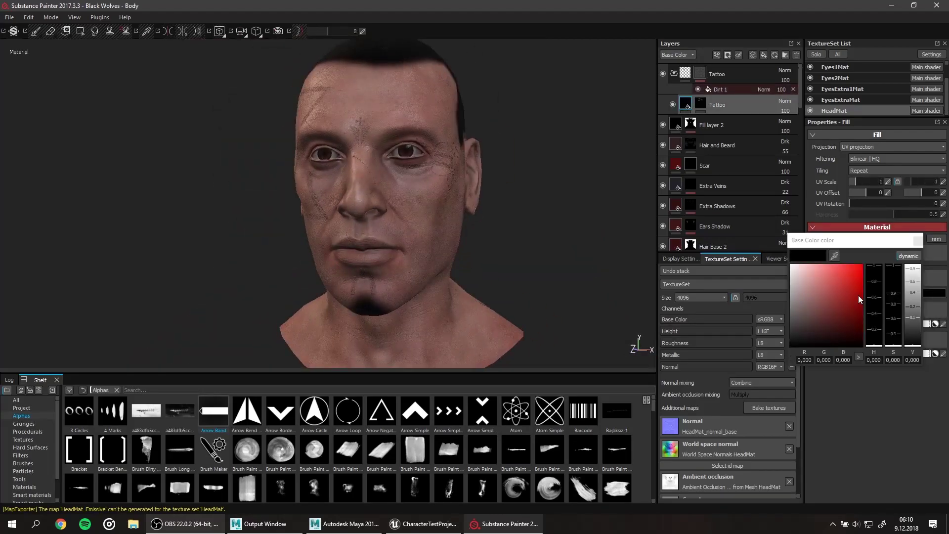
click(837, 326)
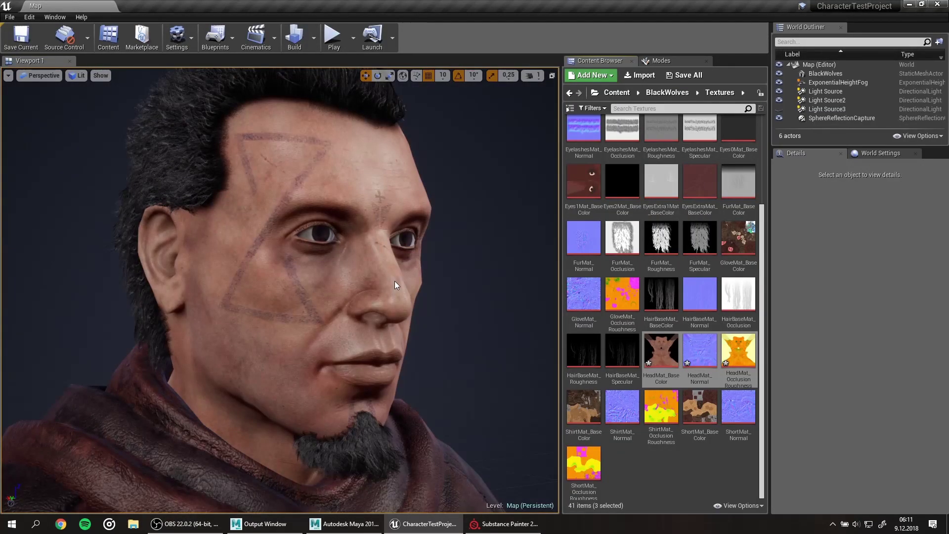
right_drag(394, 281, 375, 276)
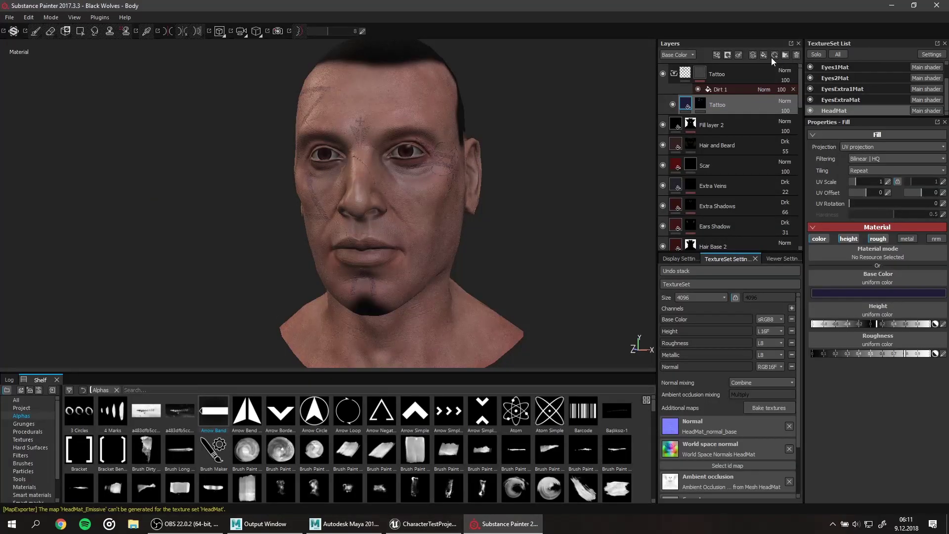
right_click(708, 105)
Step: Give the tattoo copy a black mask and choose the Brush Paper Dirty Cloud stamp
click(740, 120)
scroll(346, 450, down, 3)
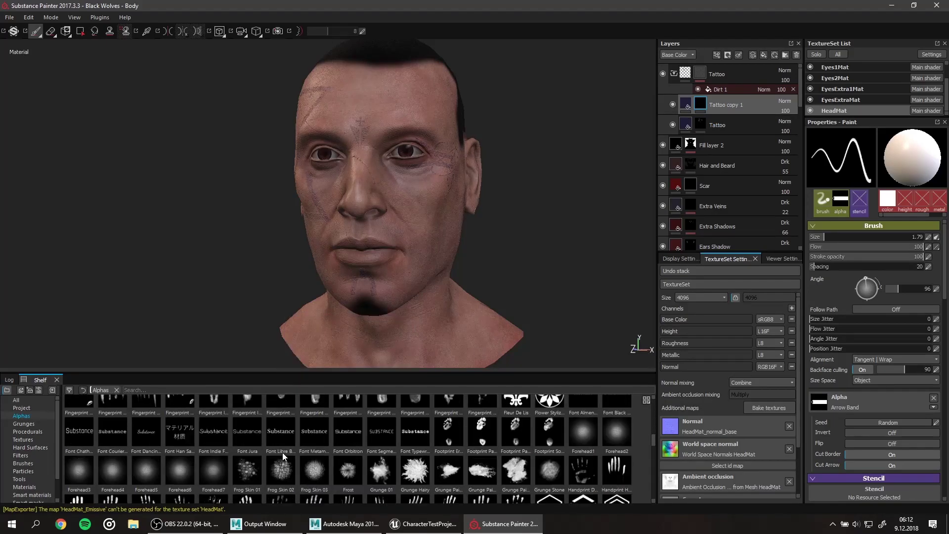
scroll(346, 450, down, 3)
click(18, 404)
scroll(266, 461, down, 5)
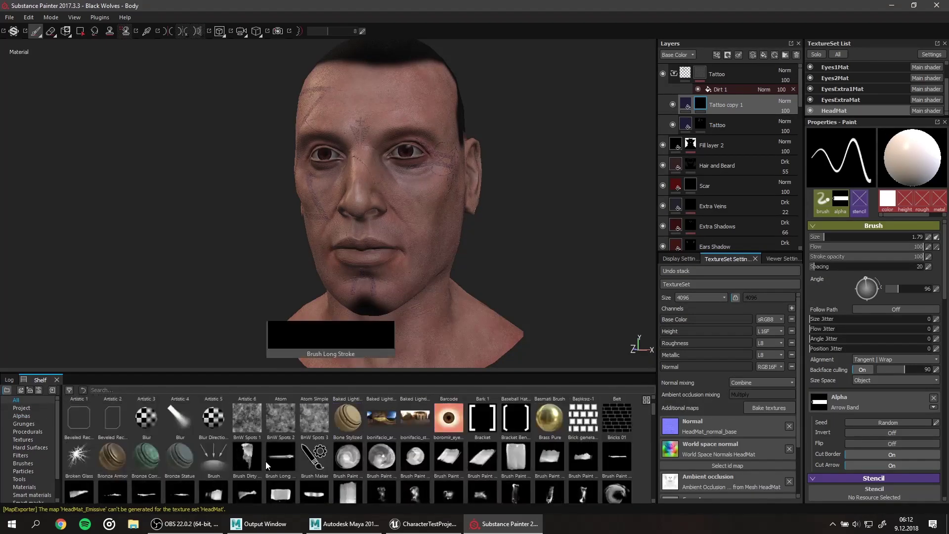
click(414, 472)
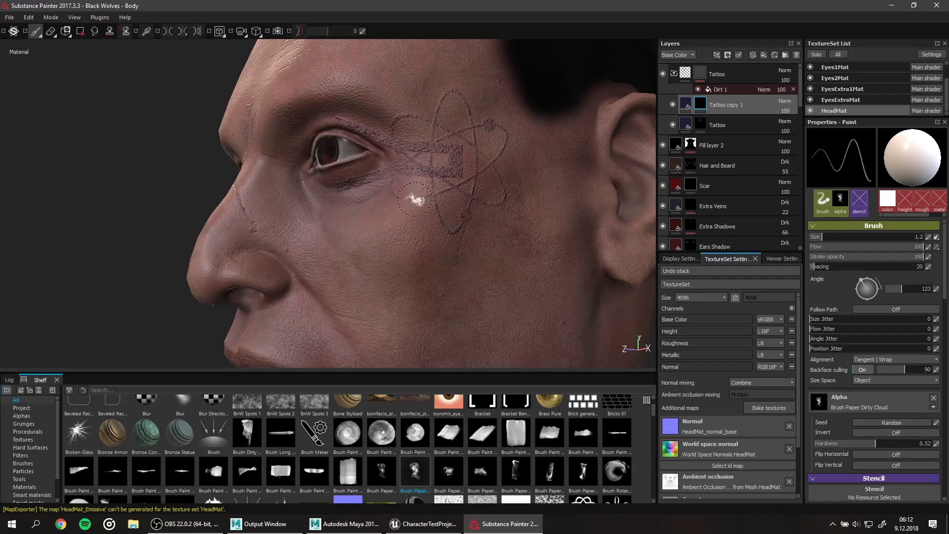
mouse_move(457, 197)
alt+mouse_down()
mouse_move(329, 297)
mouse_move(432, 207)
alt+mouse_up()
Step: Paint worn tattoo strokes with Brush Paper Dirty and Dirty Drop stamps across forehead and eyes
click(382, 472)
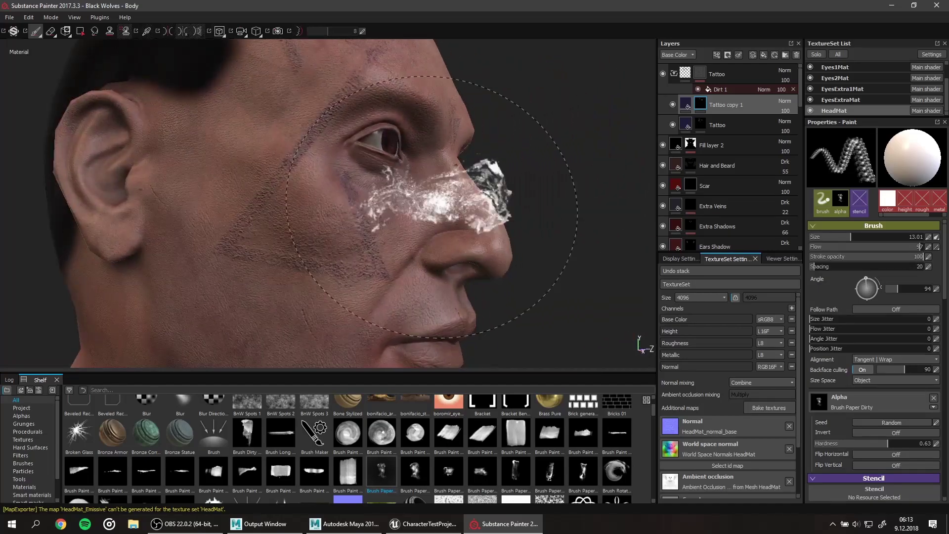
mouse_move(386, 227)
alt+mouse_down()
mouse_move(425, 217)
mouse_move(482, 232)
alt+mouse_up()
click(448, 472)
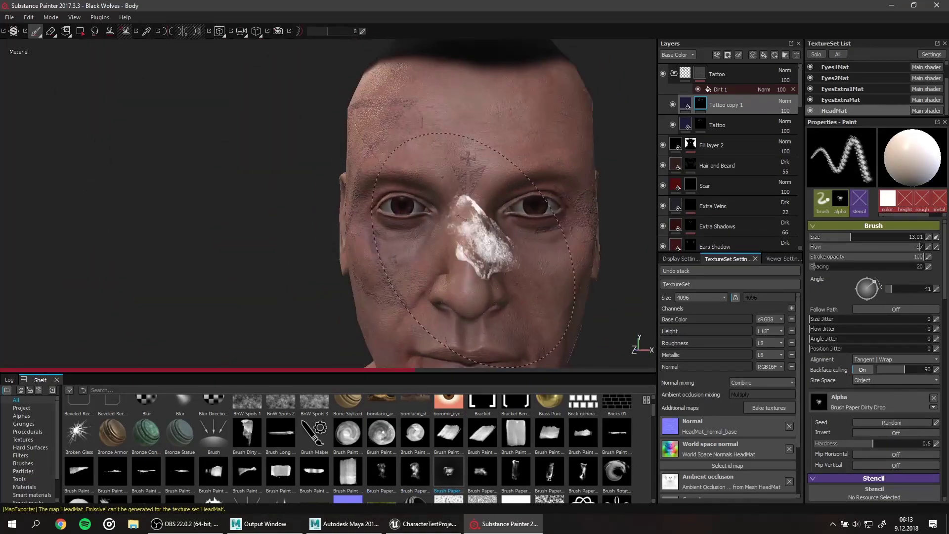
scroll(447, 185, up, 3)
ctrl+right_drag(446, 186, 388, 207)
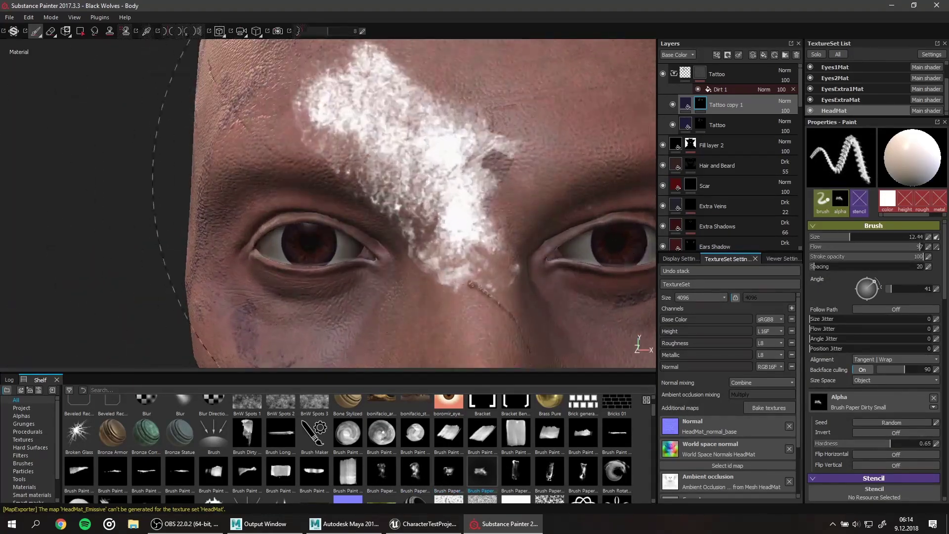
scroll(504, 220, down, 3)
mouse_move(504, 220)
alt+mouse_down()
mouse_move(514, 197)
mouse_move(534, 188)
alt+mouse_up()
scroll(522, 190, up, 4)
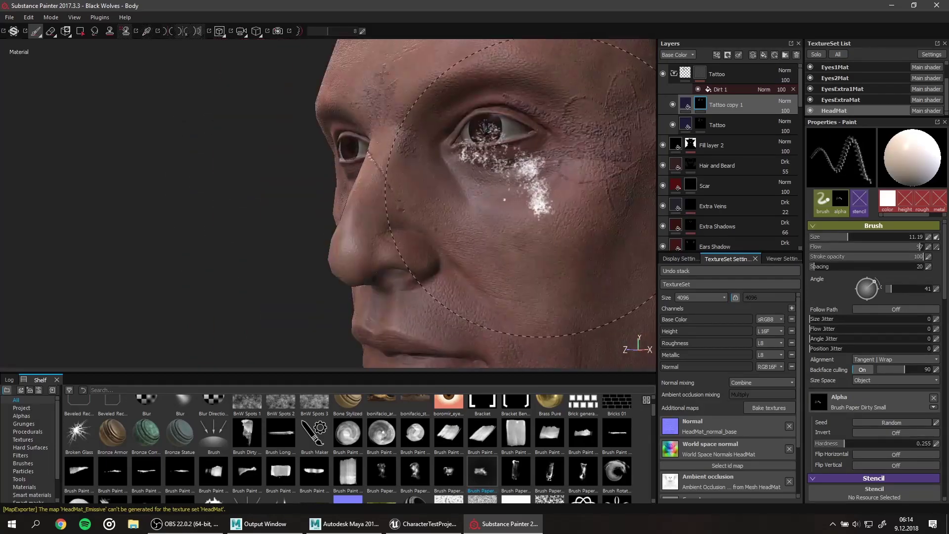
Step: Add rough marks with a smaller, rotated Brush Paper Heavy stamp on cheek and chin
click(550, 472)
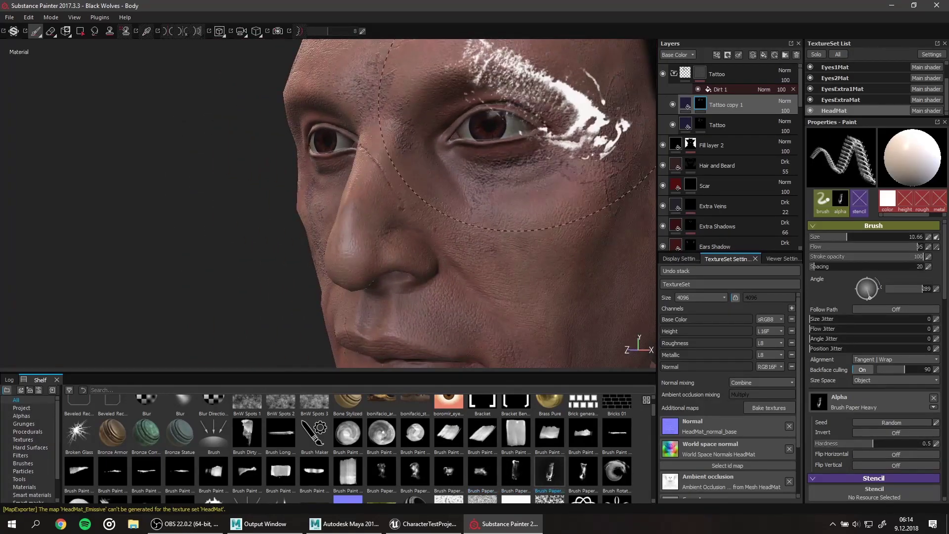
scroll(549, 104, down, 3)
scroll(494, 297, up, 4)
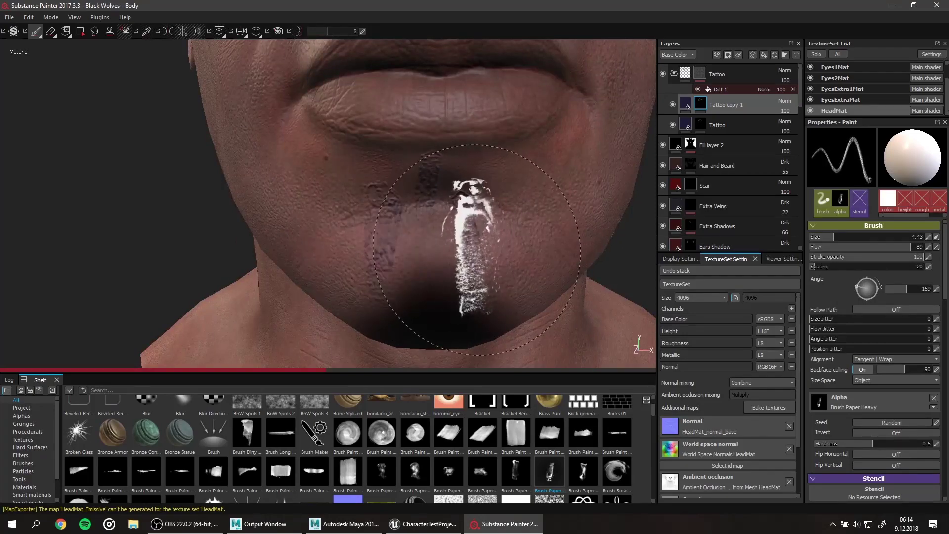
scroll(469, 252, down, 3)
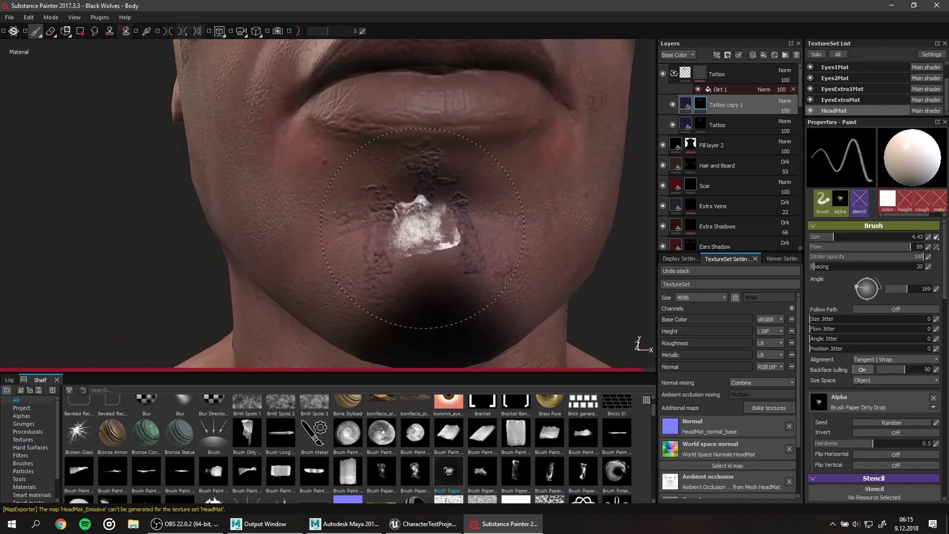
scroll(410, 171, up, 3)
ctrl+right_drag(411, 171, 391, 175)
scroll(519, 205, down, 3)
scroll(519, 205, down, 3)
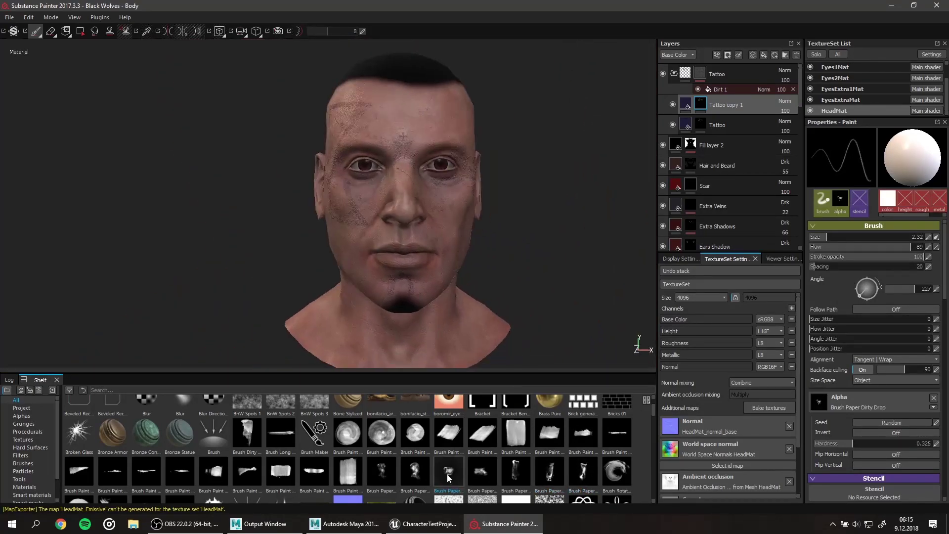
Step: Bring up the texture export settings and expand the Tattoo folder to show its layers
key(ctrl+shift+e)
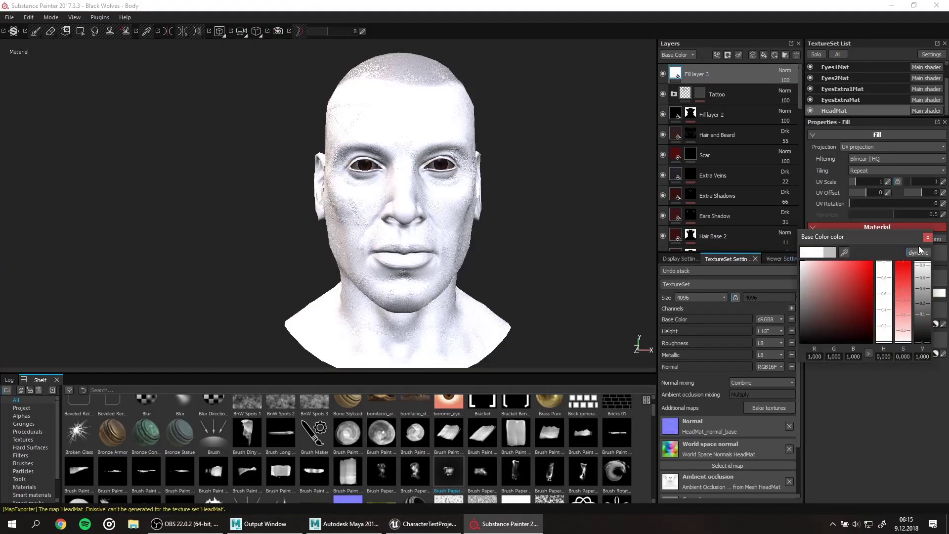
click(715, 95)
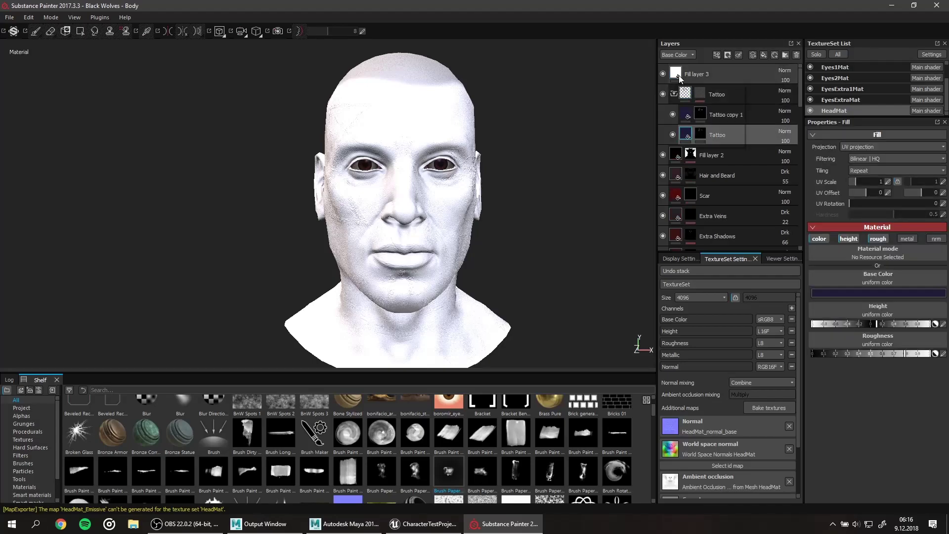
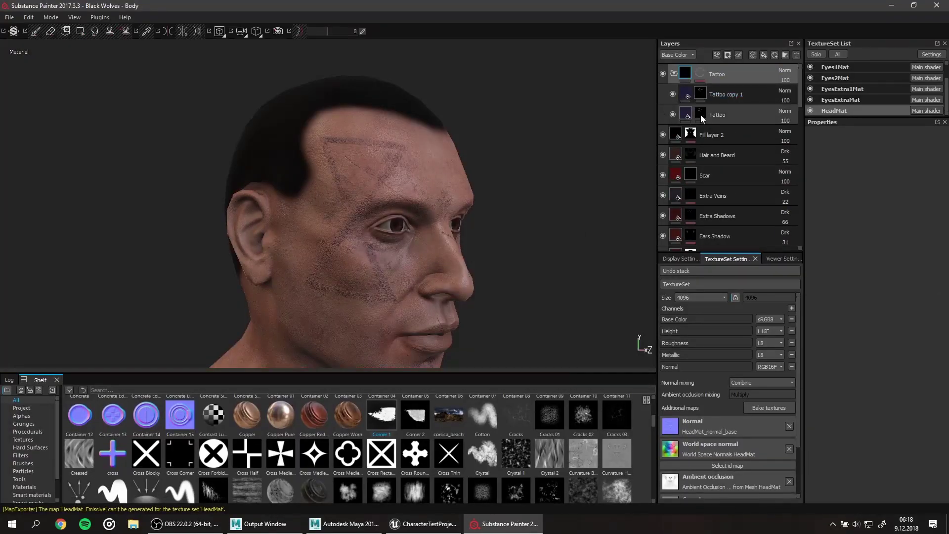
Step: Browse the Black Wolves and Marmoset Toolbag Scene folders for resources, then back out without importing
click(49, 408)
click(9, 17)
click(25, 148)
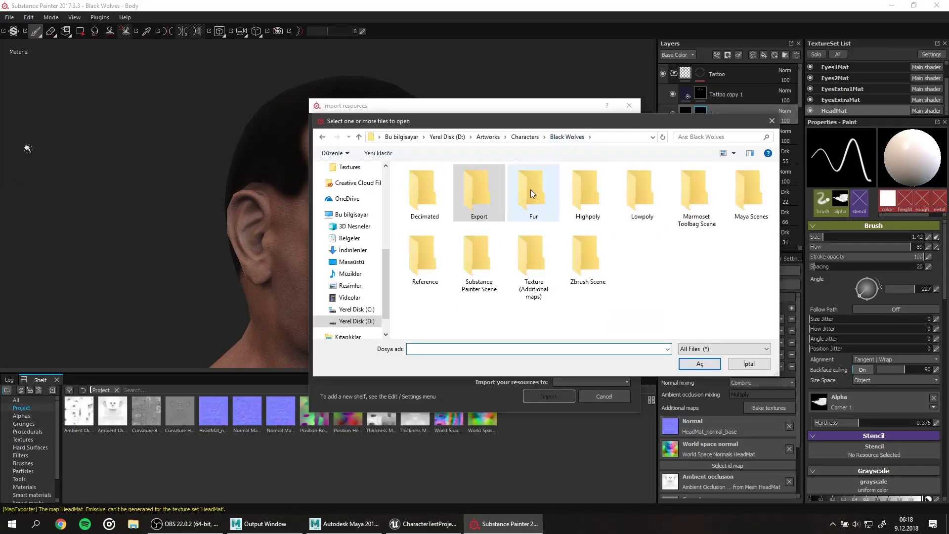
double_click(534, 258)
key(BackSpace)
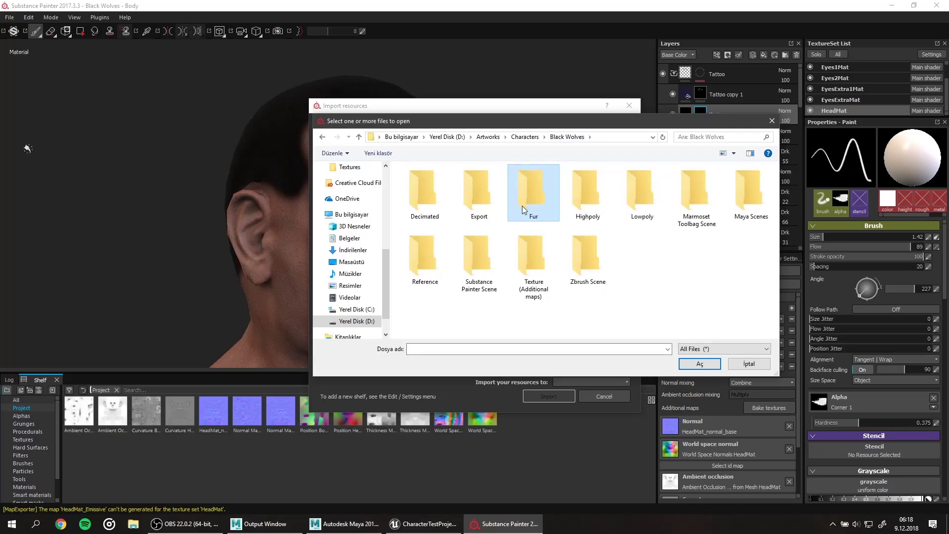
double_click(696, 198)
double_click(435, 190)
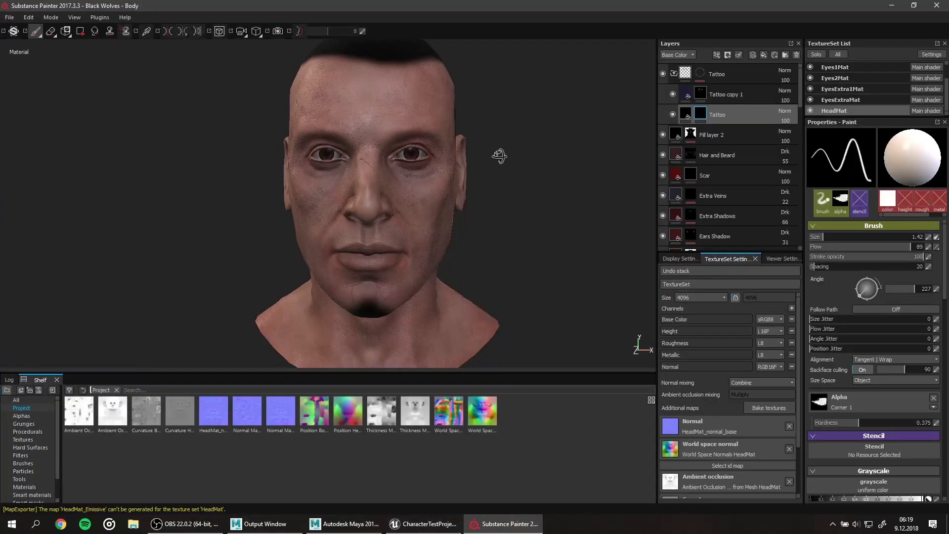
click(9, 17)
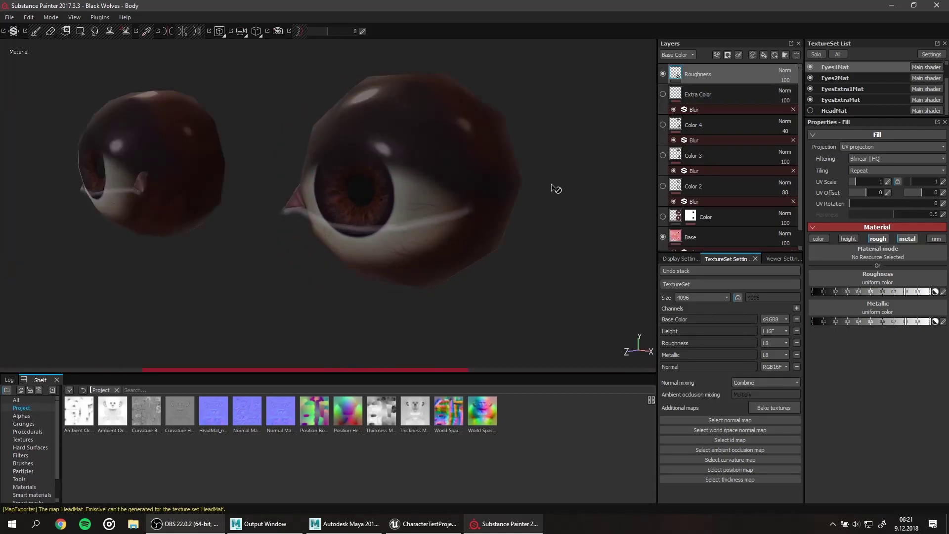
Step: Make the eyes' Color layer visible and lower the Color 3 layer's opacity to 9
click(663, 216)
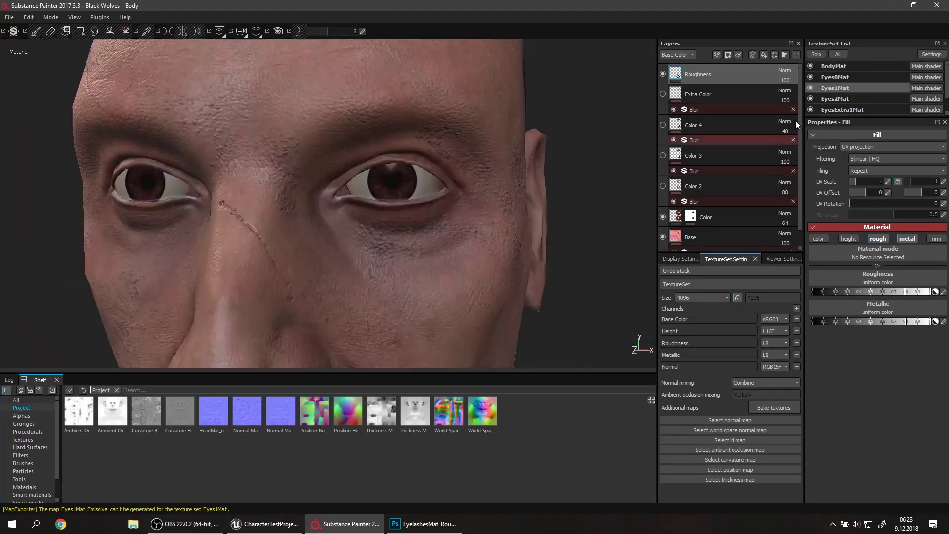
click(663, 157)
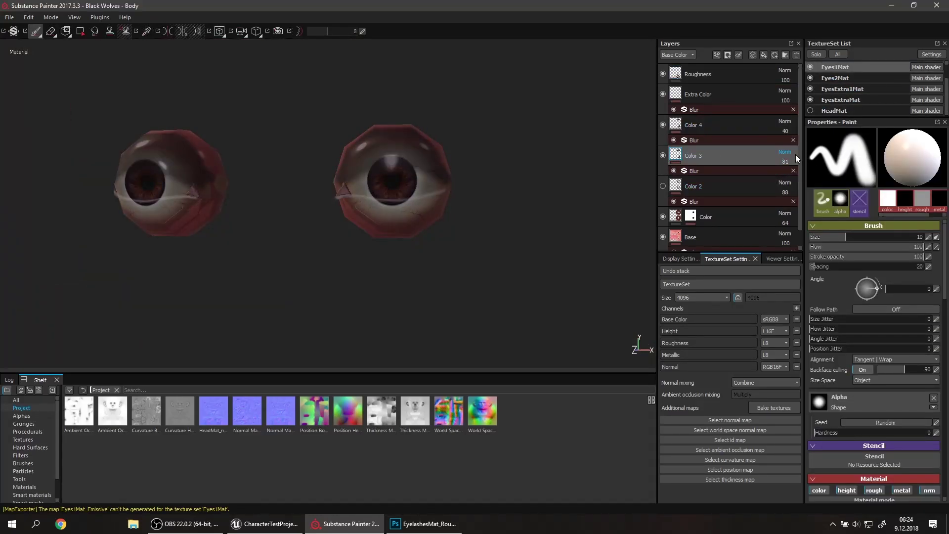
drag(792, 174, 779, 171)
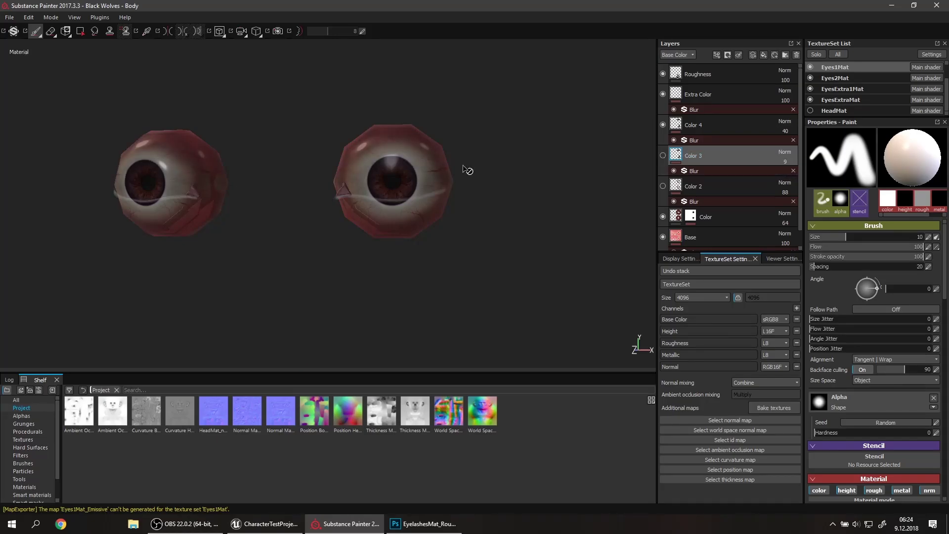
Step: Check the eyeball from the side, select the eyes' Base layer, and return to front view
scroll(468, 170, up, 3)
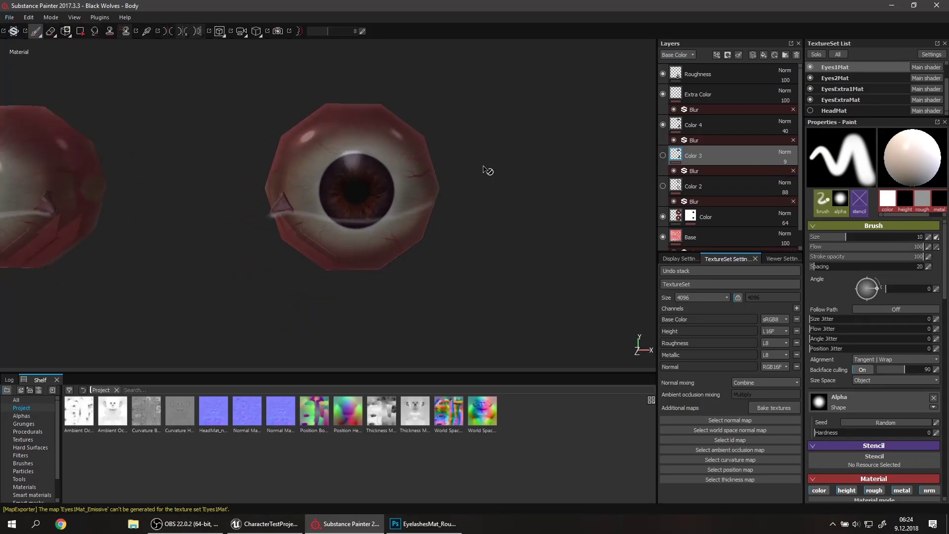
alt+drag(488, 170, 534, 178)
click(690, 237)
click(663, 236)
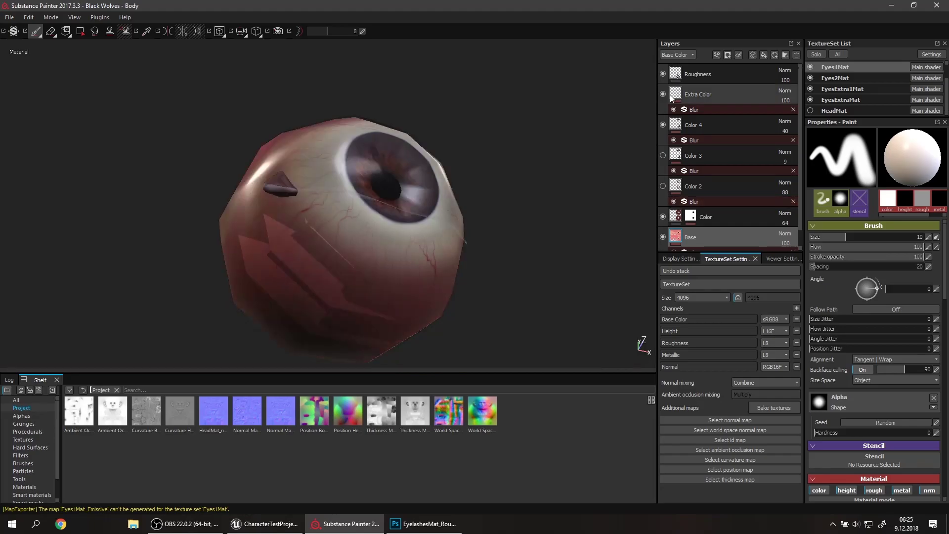
key(f)
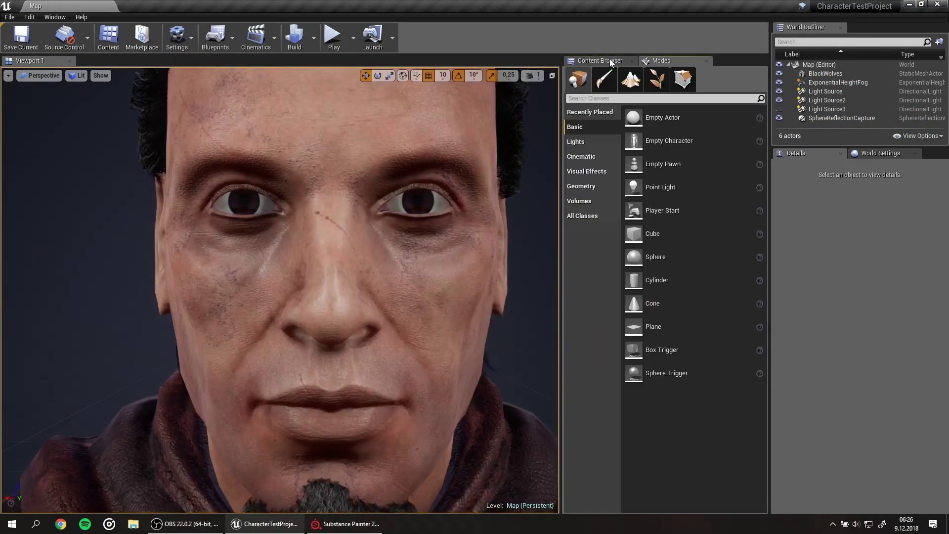
Step: Import the studio_03 HDR image from the sky images folder into Content
click(611, 61)
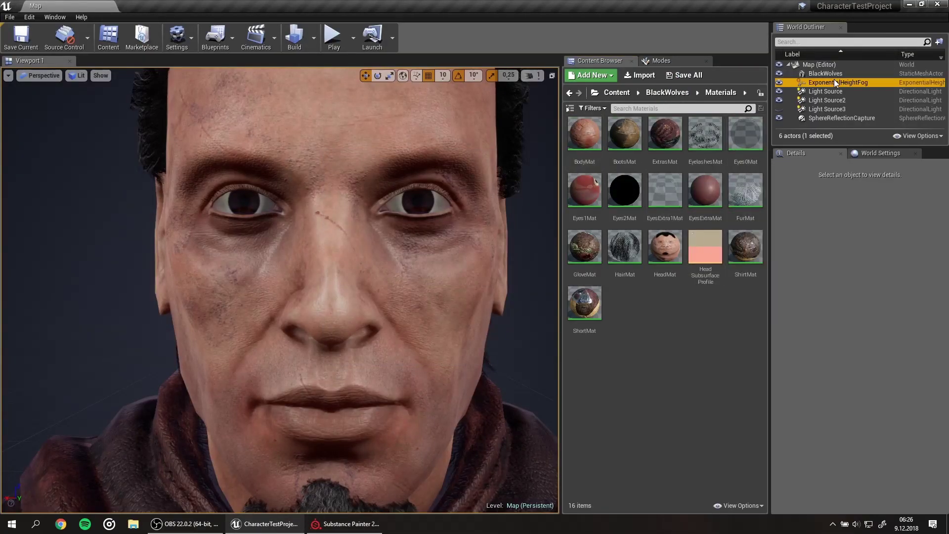
click(873, 390)
click(617, 92)
right_click(633, 212)
click(681, 260)
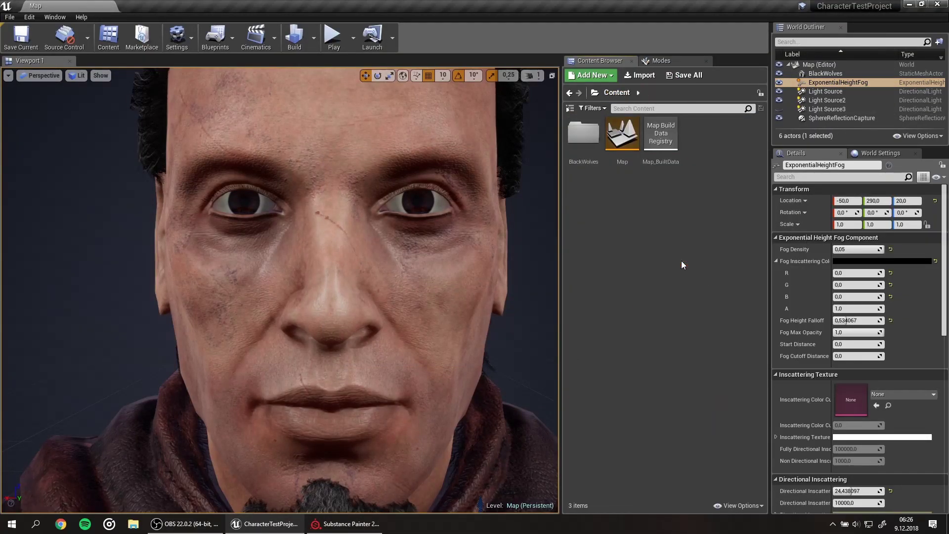
double_click(284, 171)
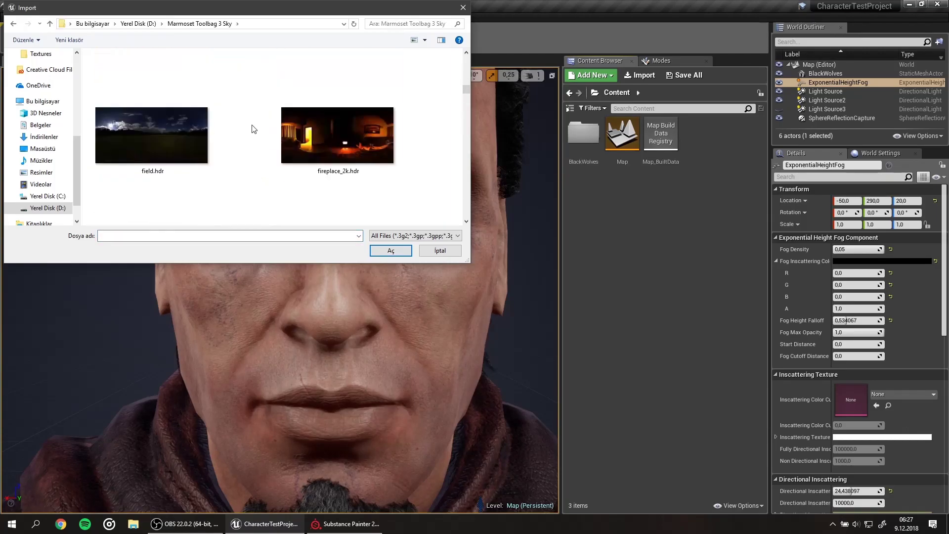
double_click(297, 131)
Step: Select the SphereReflectionCapture and switch it to use a specified cubemap
scroll(817, 301, down, 3)
click(840, 91)
click(840, 118)
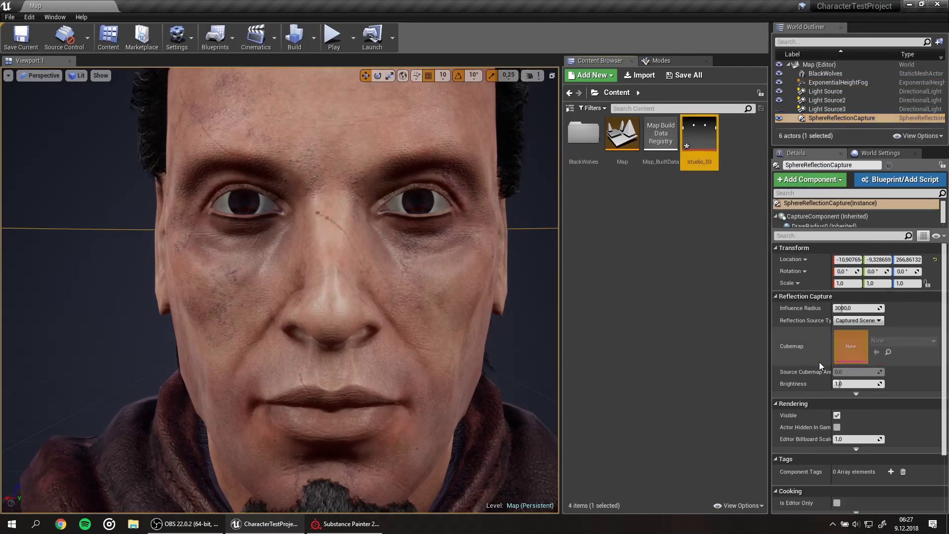
click(903, 341)
Step: Browse the sky images folder on disk for the foyer HDR, then close that window
right_click(699, 134)
scroll(582, 96, down, 3)
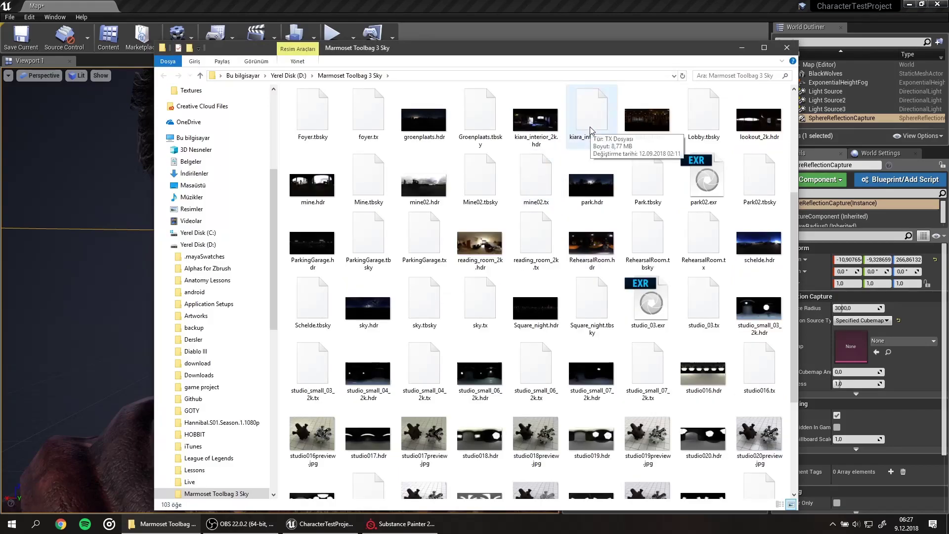
drag(494, 48, 288, 25)
scroll(568, 297, down, 2)
scroll(513, 286, up, 5)
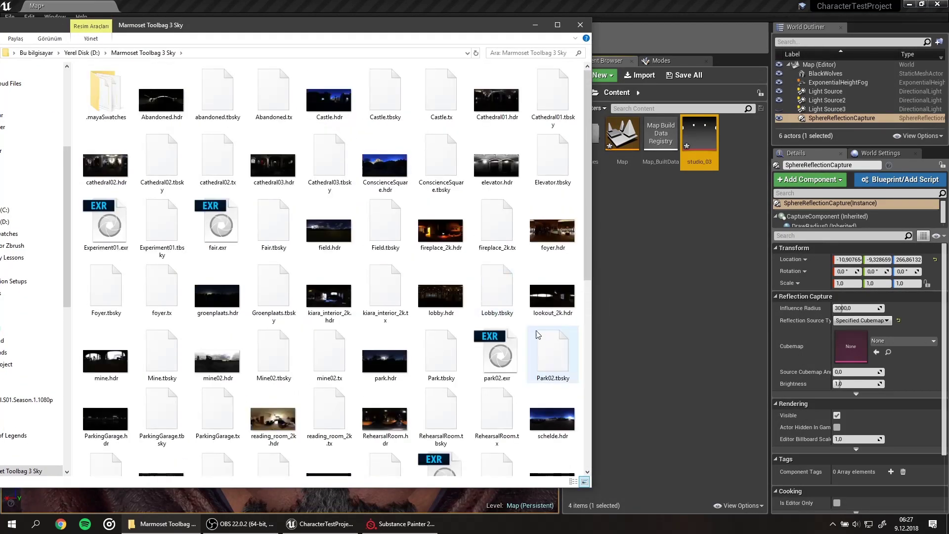
scroll(538, 335, down, 3)
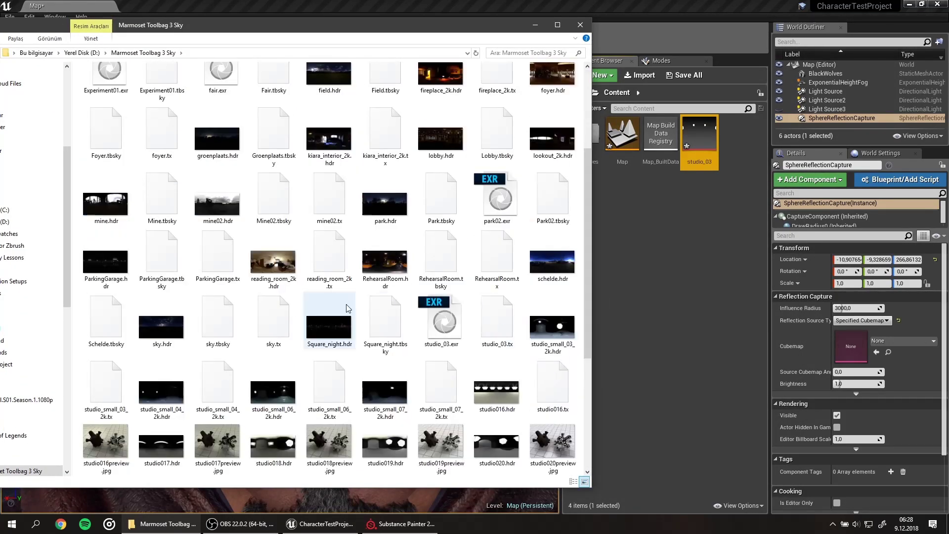
click(535, 25)
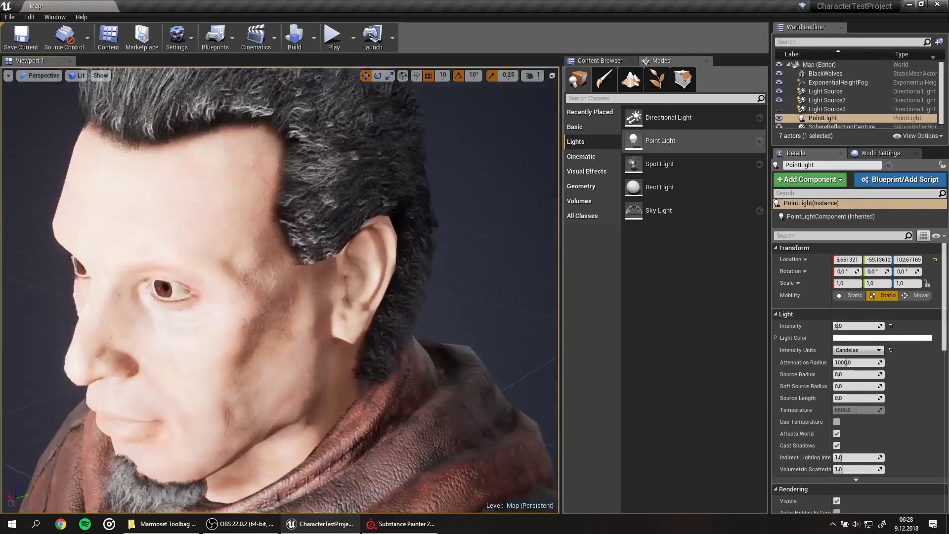
Step: Delete the point light and give the reflection capture cubemap angle 100 and brightness 1.0
click(313, 37)
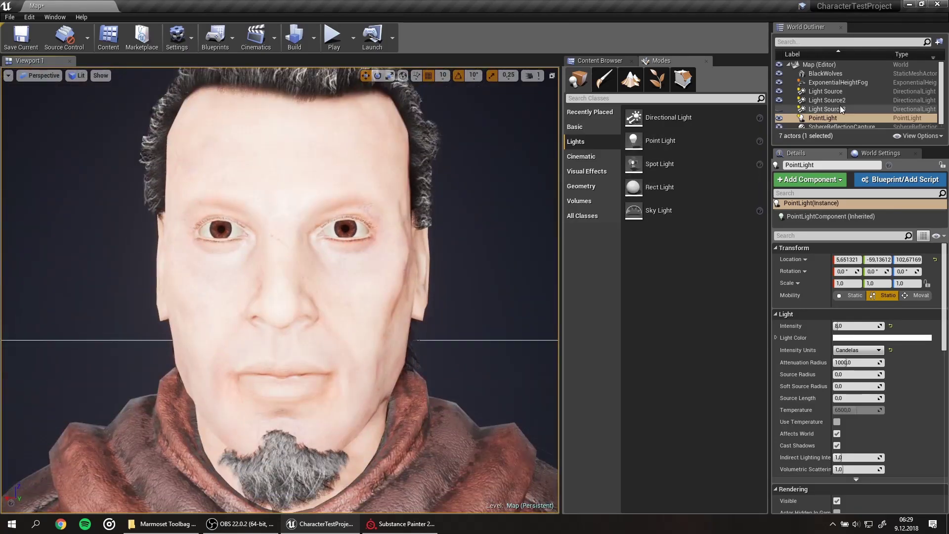
key(Delete)
click(841, 117)
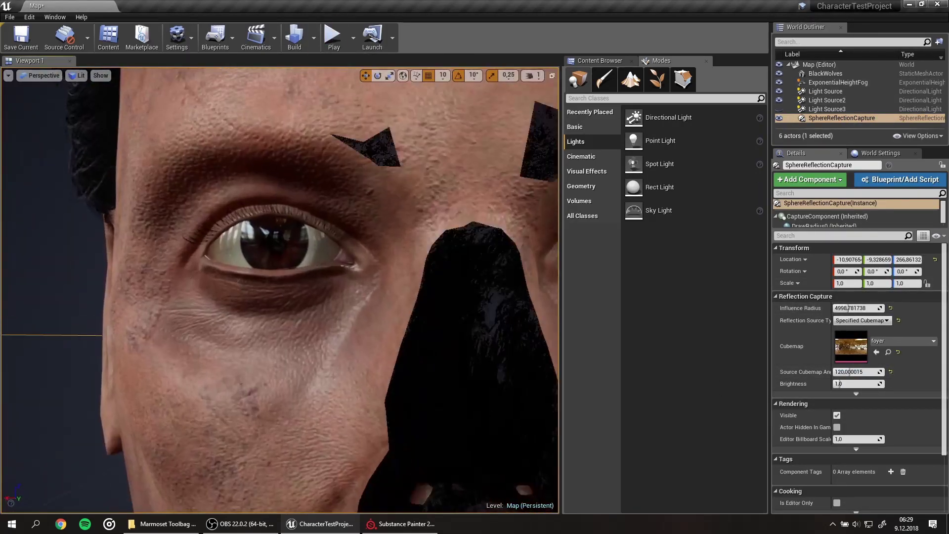
click(857, 372)
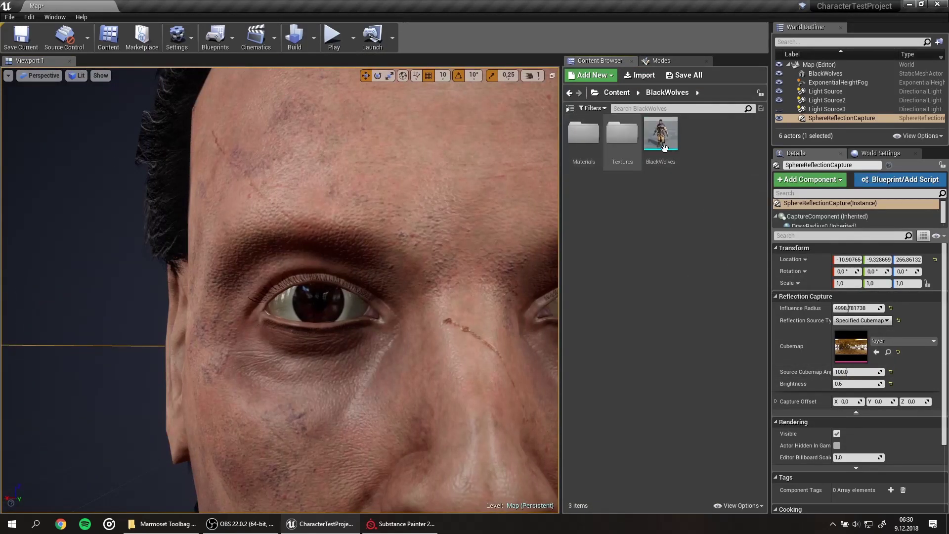
scroll(699, 296, up, 3)
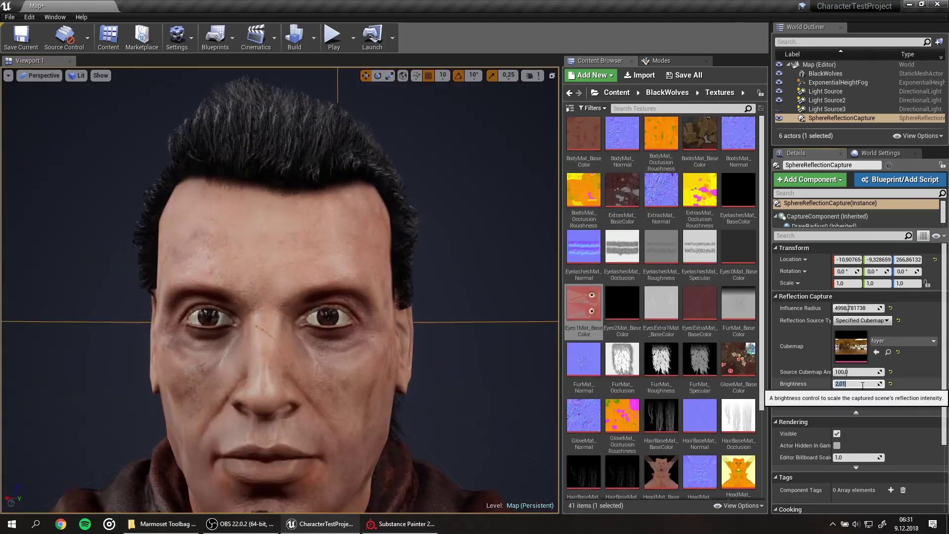
click(839, 383)
text(1)
key(Return)
scroll(280, 291, down, 3)
Step: Orbit to a three-quarter head view and open Eyes0Mat from the BlackWolves Materials folder
alt+drag(280, 291, 222, 290)
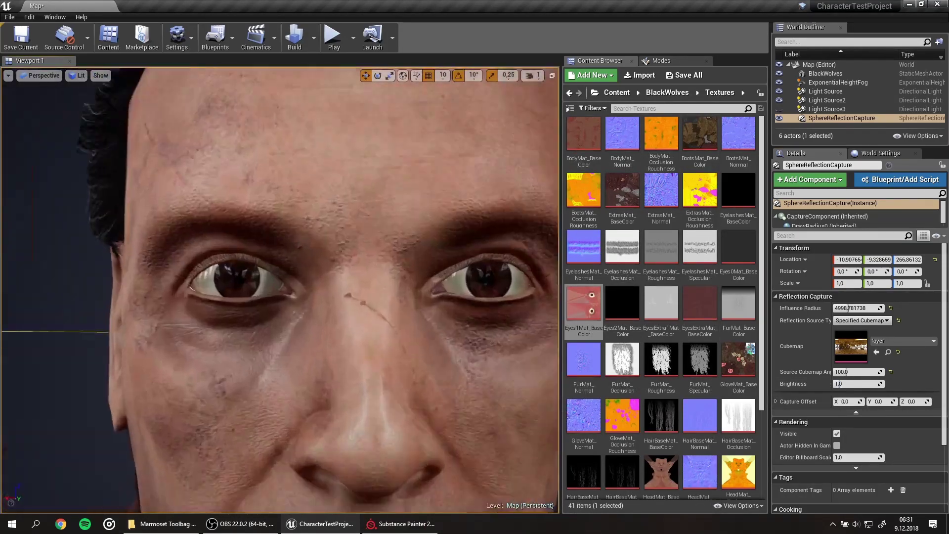
click(667, 93)
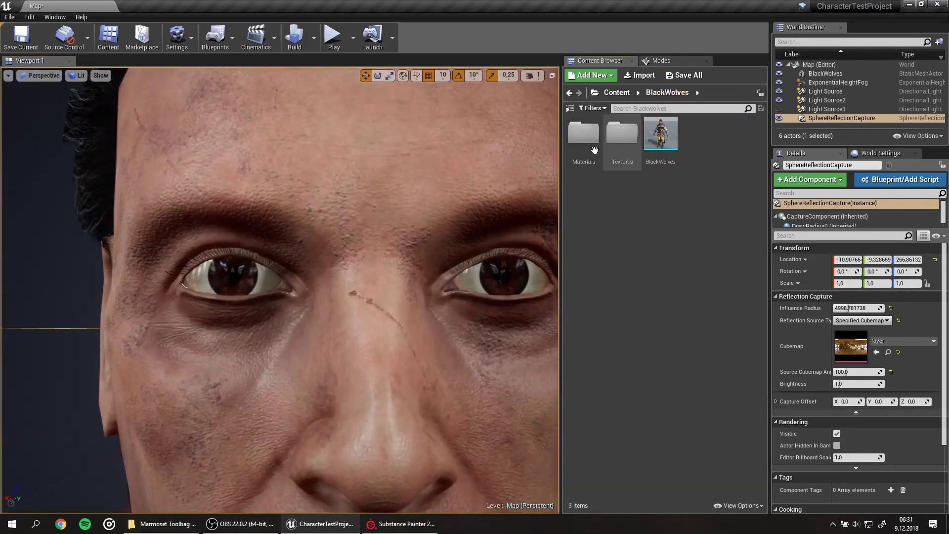
double_click(584, 133)
double_click(745, 132)
Step: Set the Eyes0Mat constant to 0.6, save the material and level, and close Substance Painter
click(233, 434)
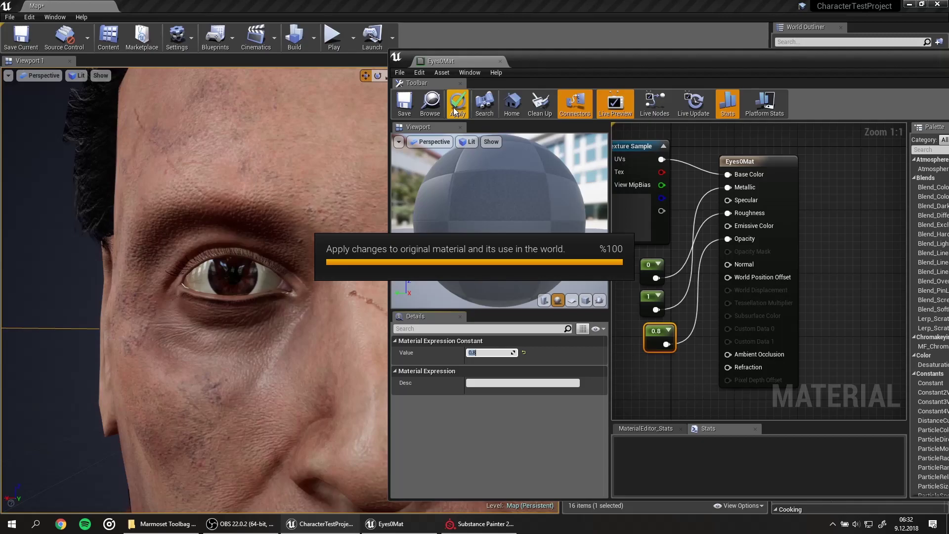
click(404, 104)
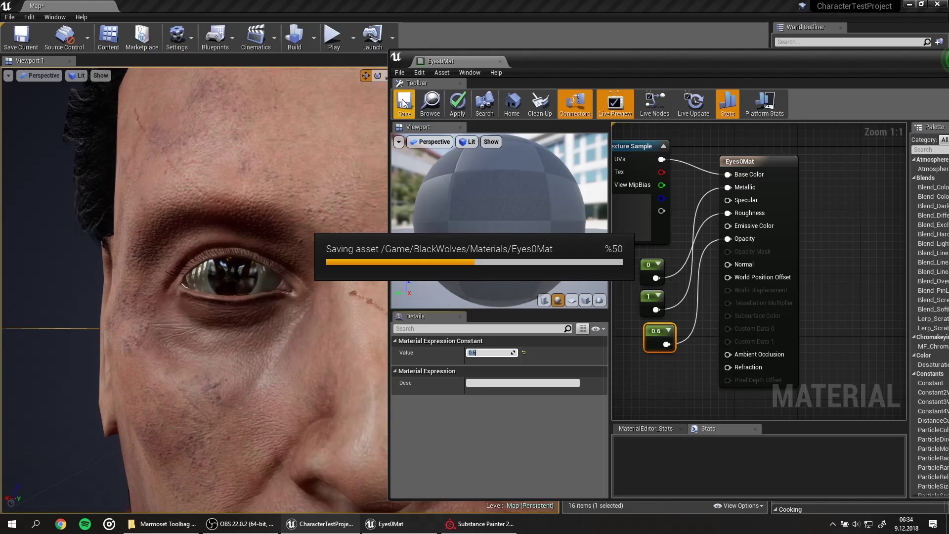
click(936, 5)
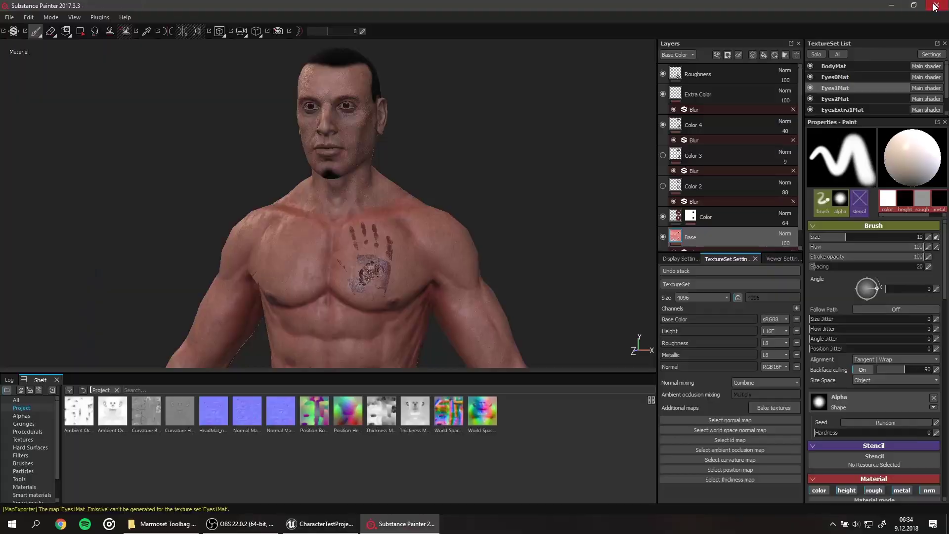
click(936, 5)
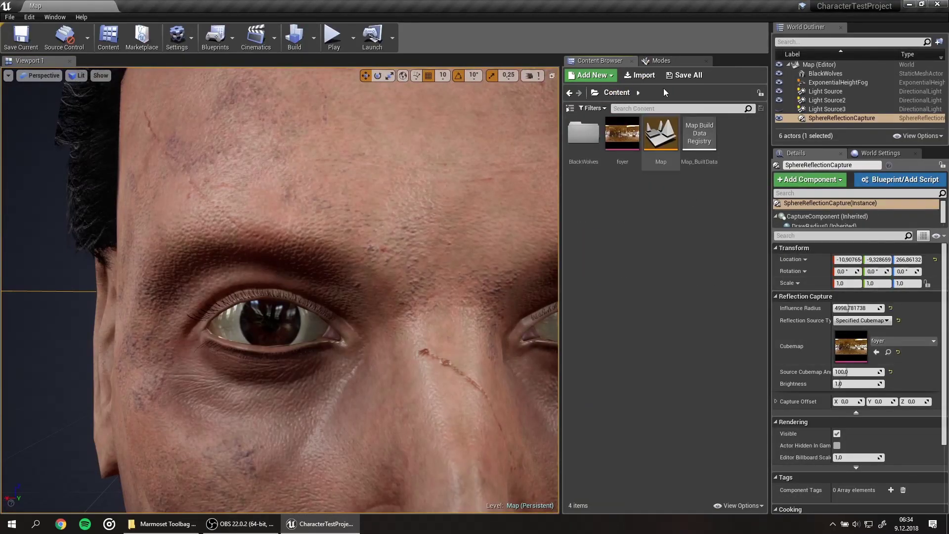
Step: Import the cathedral03 and lobby HDRIs and rebuild the reflection captures
click(640, 75)
double_click(347, 116)
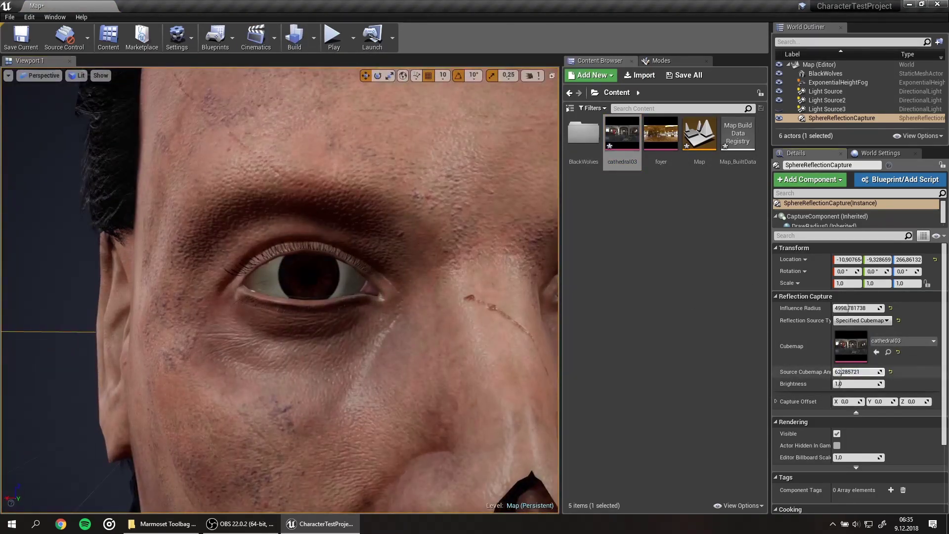
click(313, 48)
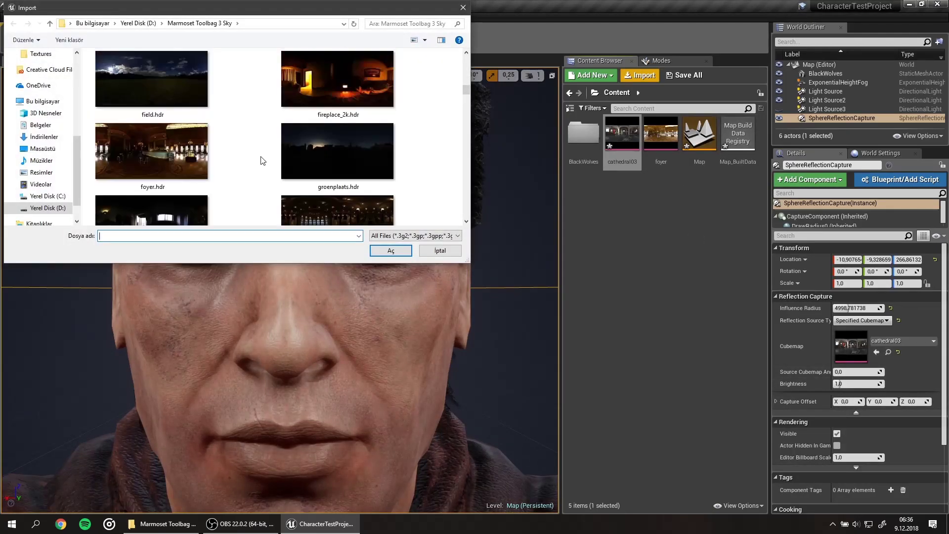
scroll(263, 160, down, 2)
click(337, 153)
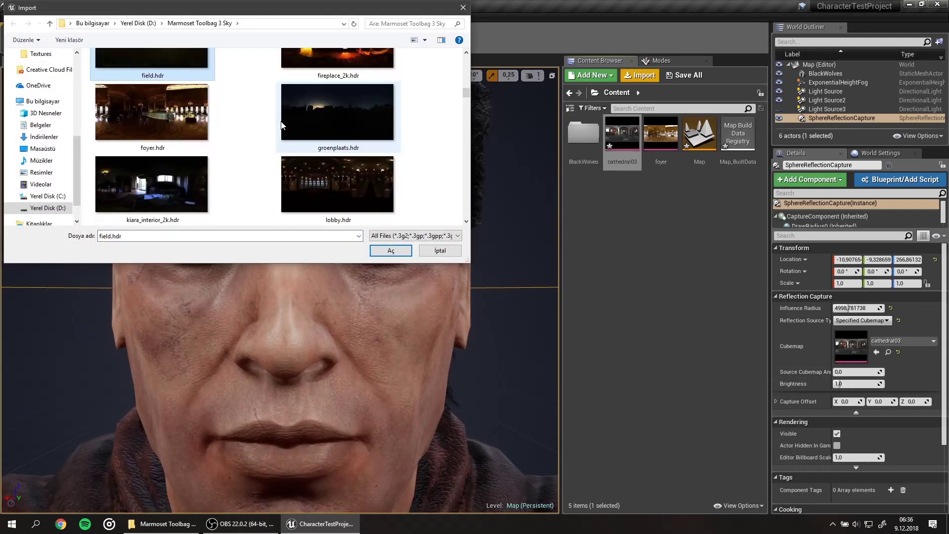
click(391, 251)
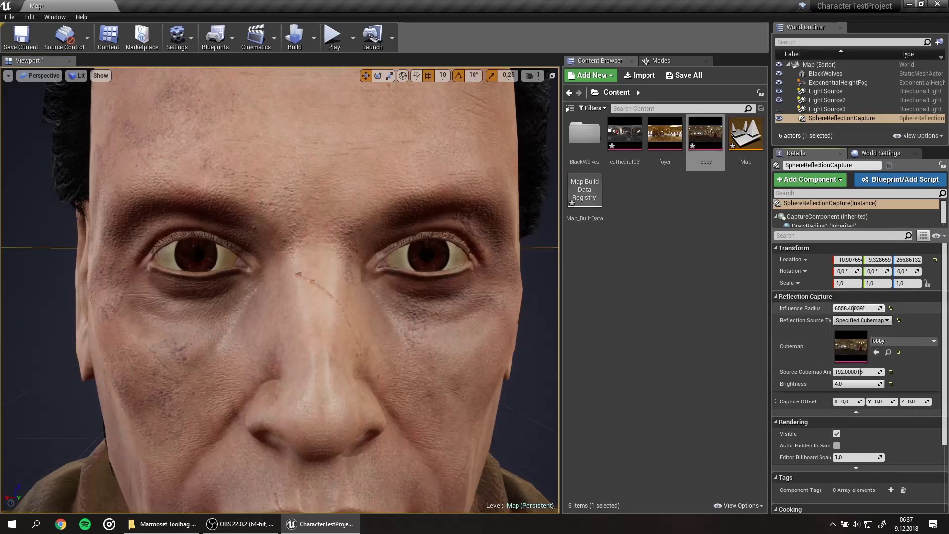
Step: Raise the capture's influence radius to the 16384 maximum and import the kiara_interior_2k HDRI
drag(853, 308, 940, 308)
scroll(811, 381, down, 3)
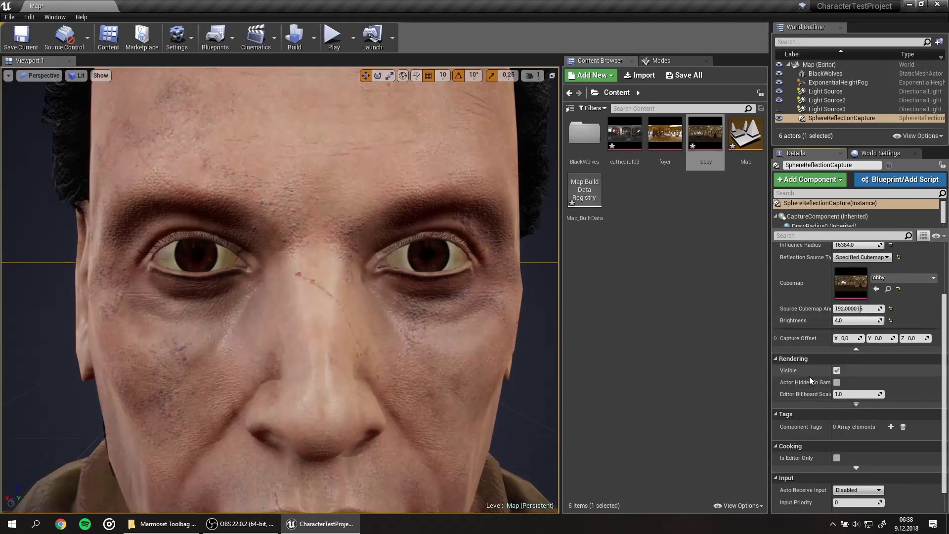
scroll(811, 381, up, 3)
click(638, 75)
double_click(341, 168)
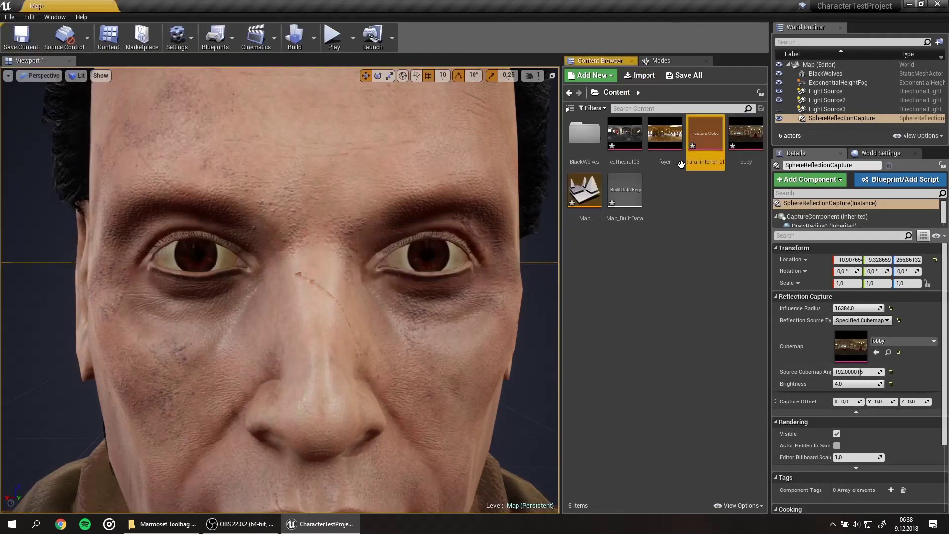
Step: Use kiara_interior_2k as the reflection cubemap rotated to about 191 degrees, and rebuild captures
drag(682, 165, 850, 346)
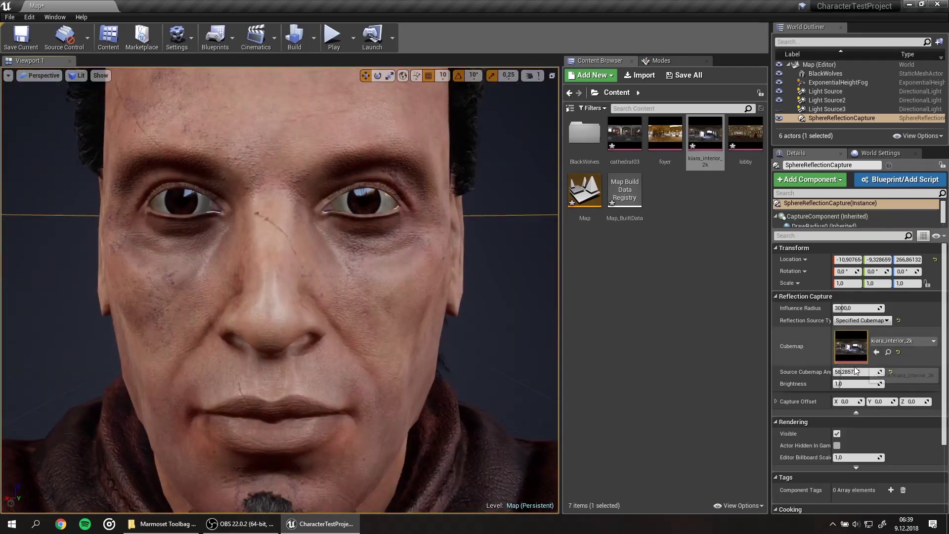
click(358, 156)
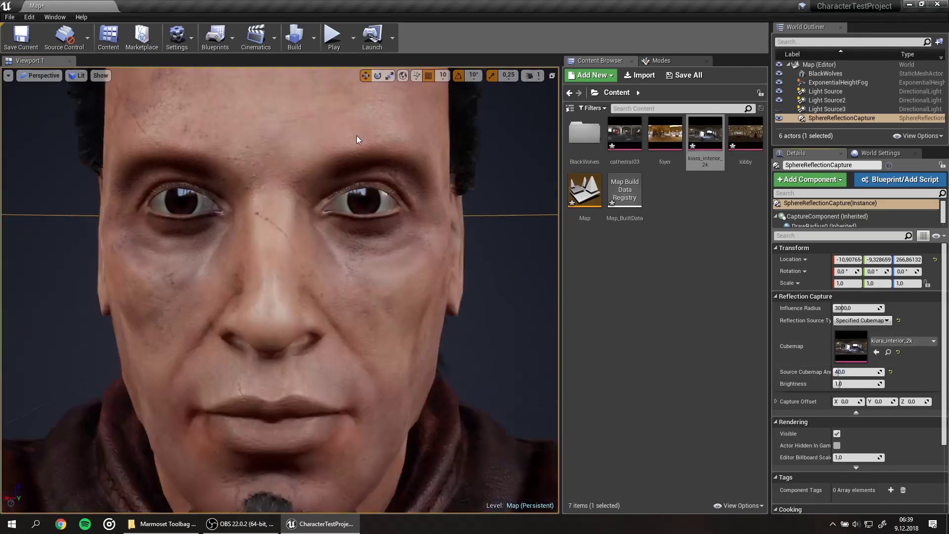
drag(863, 373, 885, 372)
click(313, 38)
click(346, 131)
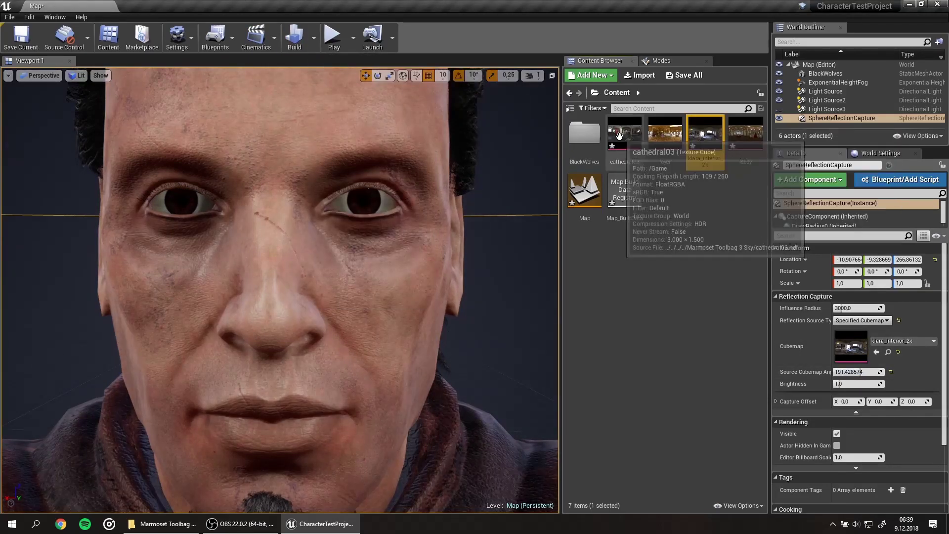
Step: Force-delete the cathedral03, foyer, lobby and kiara_interior HDRI assets
key(Delete)
click(549, 420)
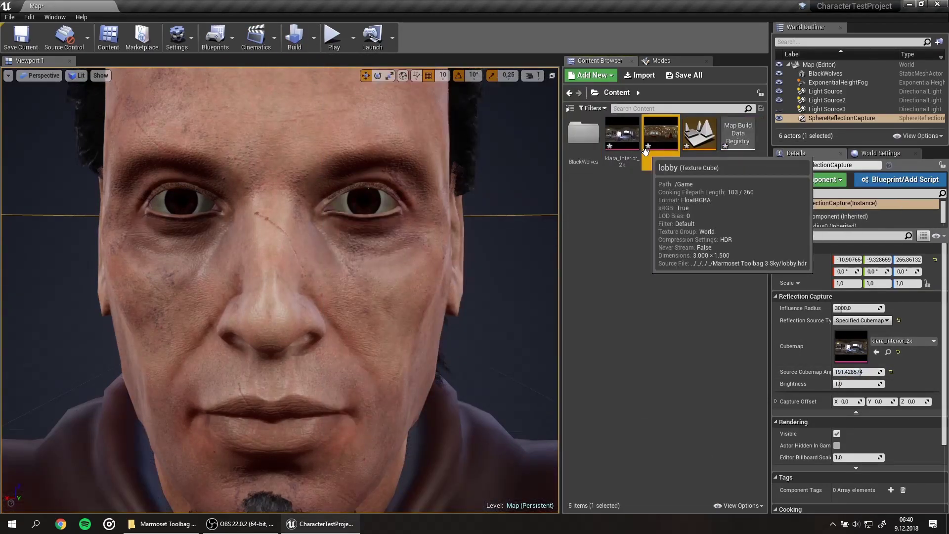
key(Delete)
click(441, 423)
Step: Import studio_small_04_2k, assign it as the reflection cubemap, and commit a new angle
click(639, 76)
scroll(215, 179, down, 3)
scroll(216, 179, down, 3)
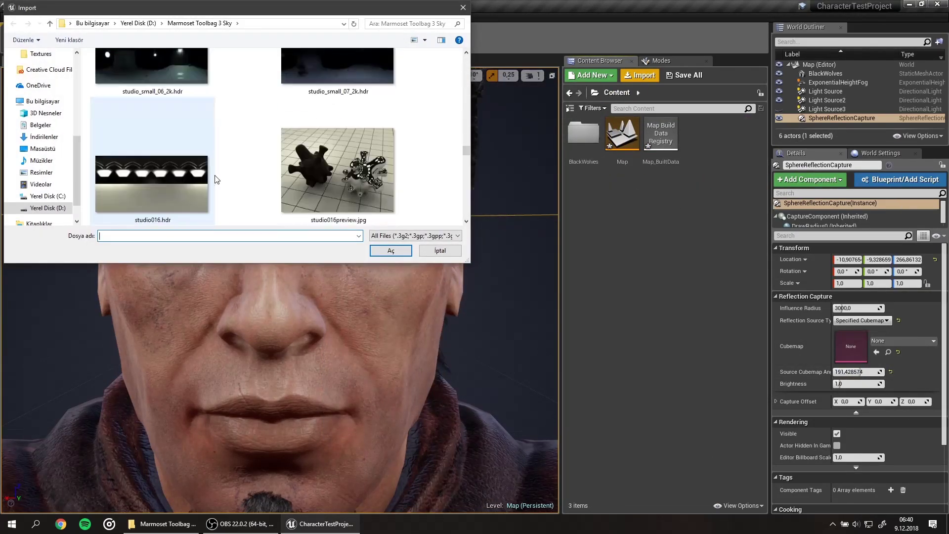
scroll(215, 180, up, 3)
double_click(332, 103)
click(877, 352)
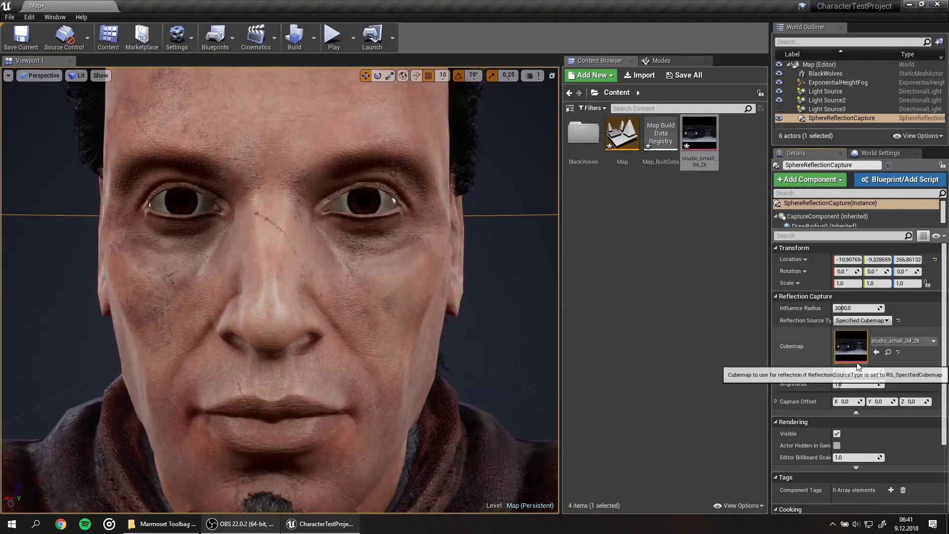
text(140)
key(Return)
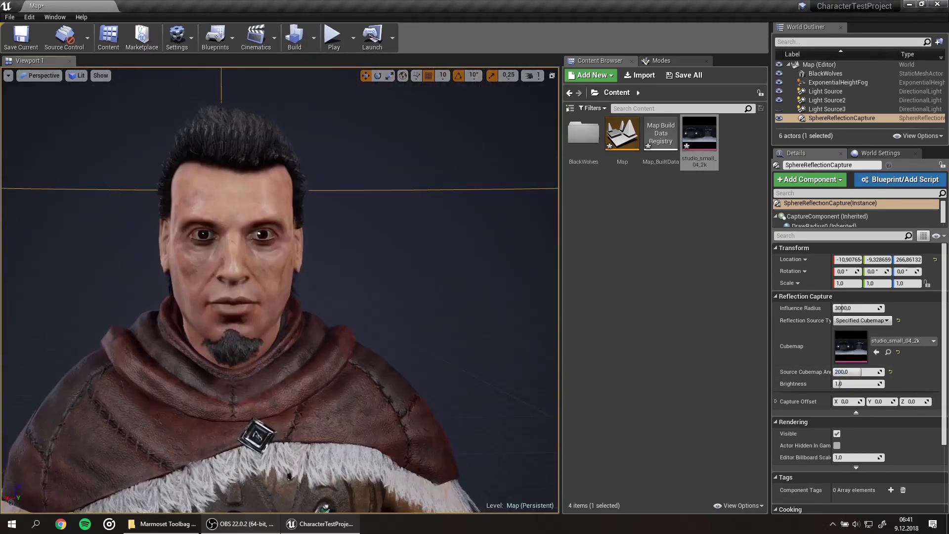
Step: Import reading_room_2k and assign it as the reflection cubemap
click(638, 80)
scroll(233, 148, down, 3)
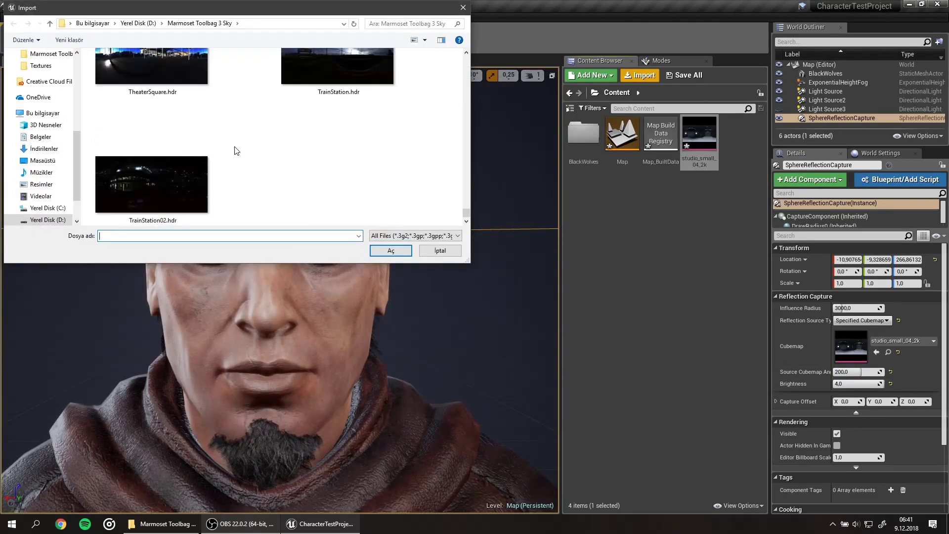
scroll(233, 148, down, 3)
scroll(237, 151, down, 3)
scroll(237, 151, up, 2)
scroll(236, 151, up, 2)
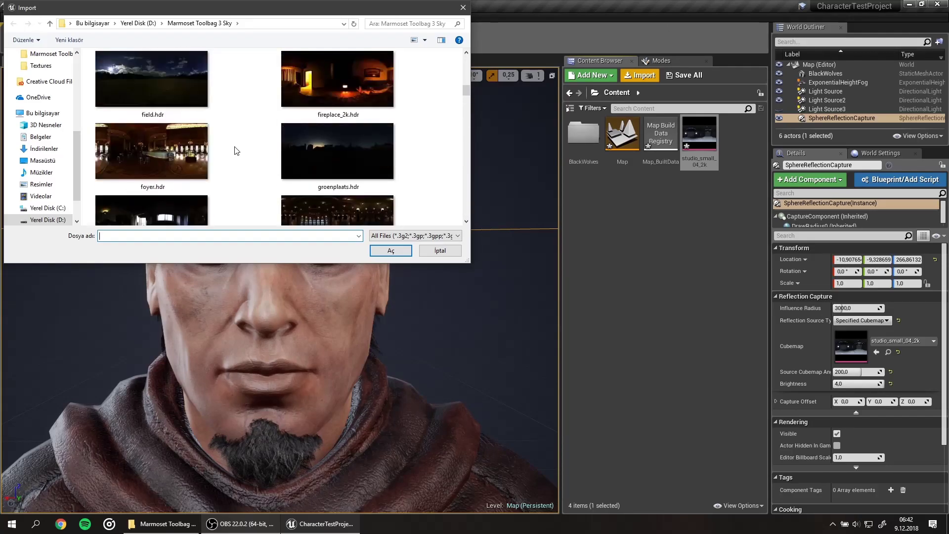
scroll(237, 150, up, 2)
scroll(237, 151, up, 2)
double_click(151, 79)
click(699, 133)
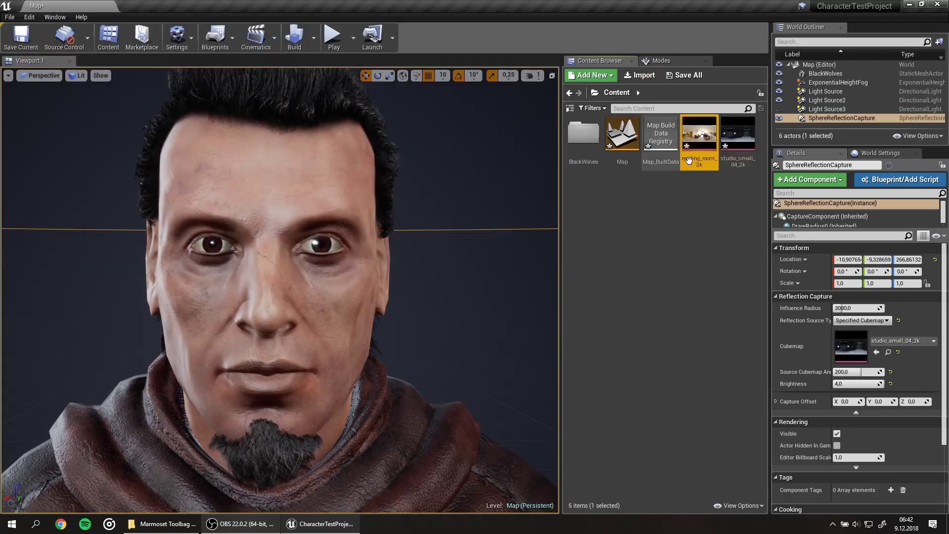
click(877, 352)
Step: Rebuild reflection captures, reset cubemap angle and brightness to defaults, then adjust the angle
click(314, 38)
click(372, 119)
click(890, 384)
click(891, 372)
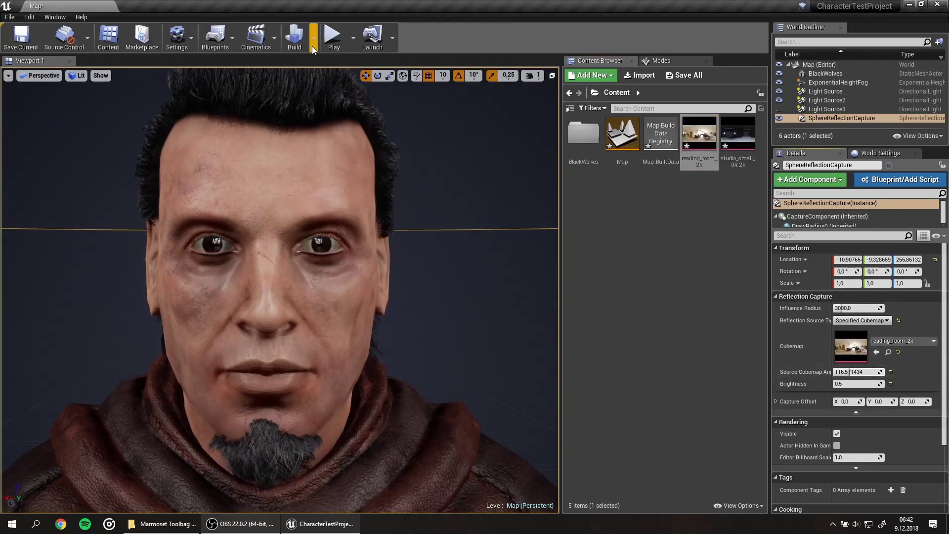
mouse_move(849, 372)
mouse_down()
mouse_move(870, 372)
mouse_move(858, 372)
mouse_up()
Step: Import cathedral02 as the reflection cubemap and lower the brightness to 1
click(639, 74)
double_click(159, 173)
click(877, 352)
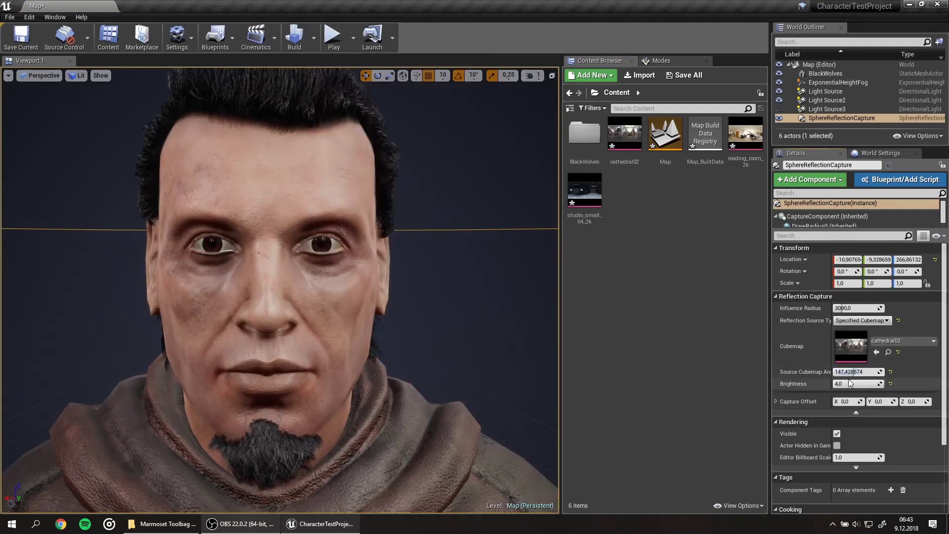
drag(854, 384, 839, 384)
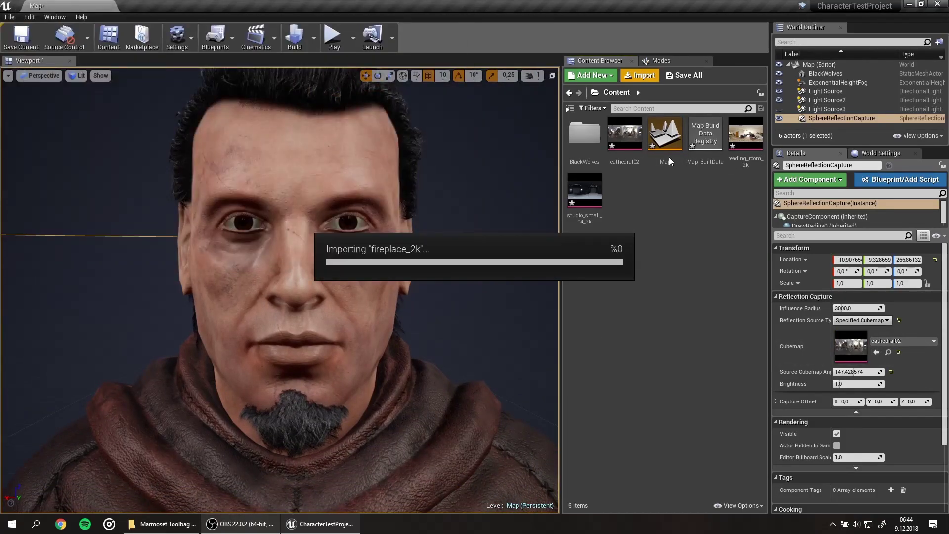
Step: Try fireplace_2k, then settle on a freshly imported kiara_interior_2k cubemap and rebuild captures
drag(663, 154, 850, 346)
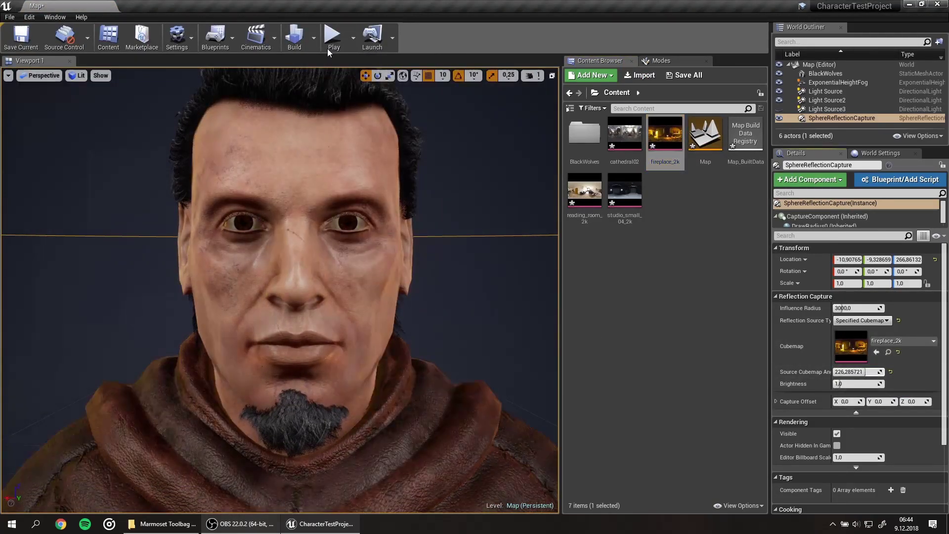
click(640, 75)
double_click(169, 188)
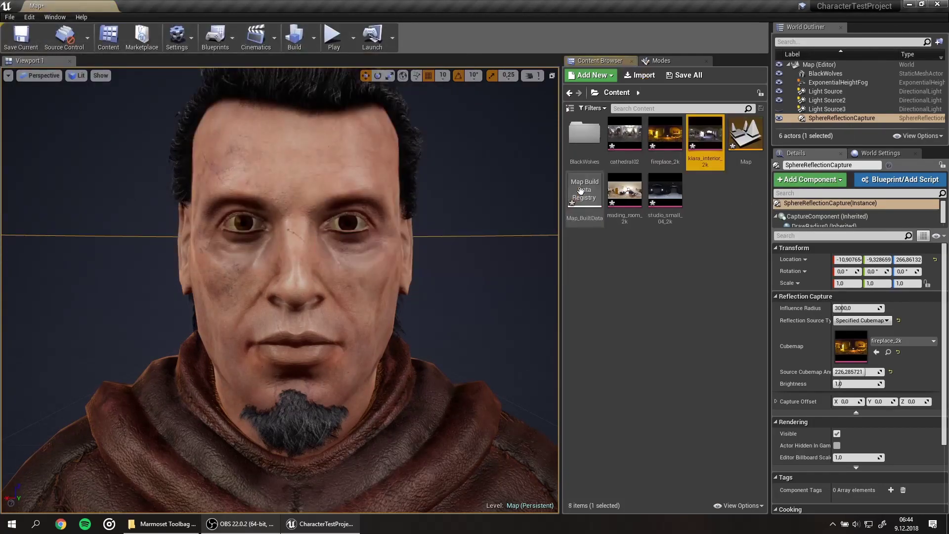
drag(843, 359, 847, 352)
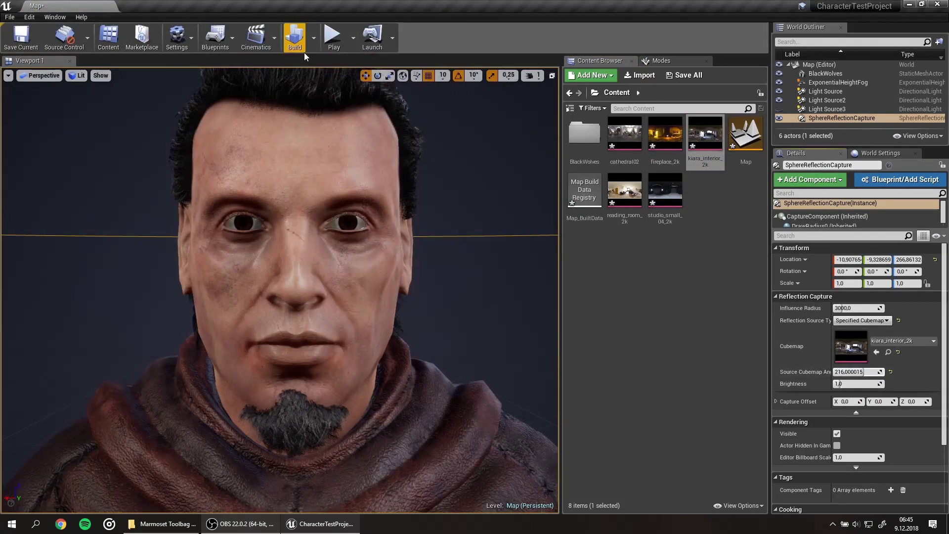
click(314, 37)
click(356, 130)
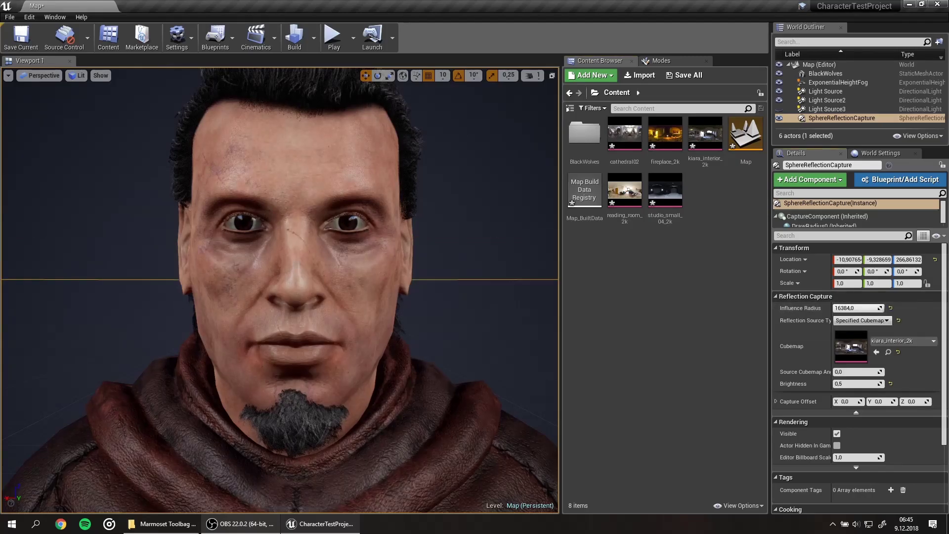
scroll(527, 264, down, 4)
scroll(527, 264, up, 6)
Step: Deselect the capture, return to a frontal head view, and rename the HDRI asset to hdri
click(527, 264)
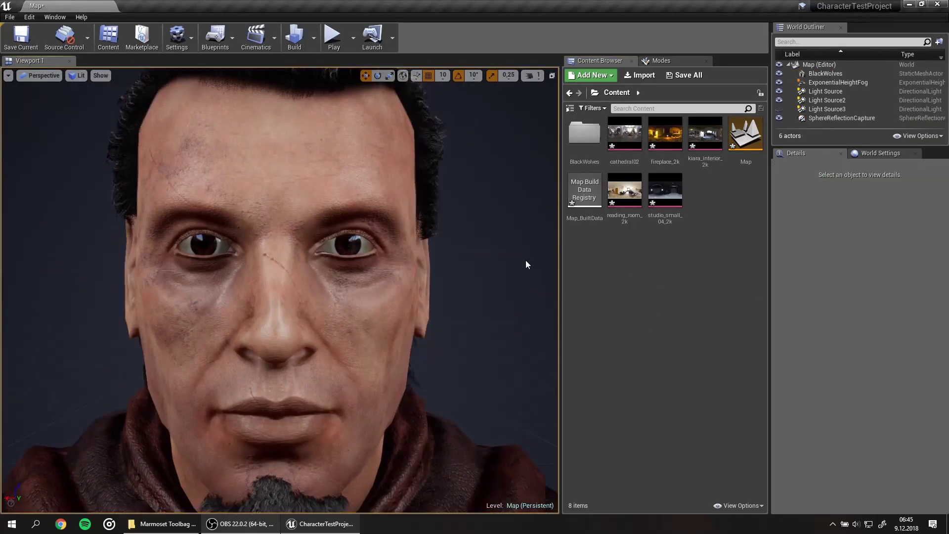
right_drag(527, 265, 527, 264)
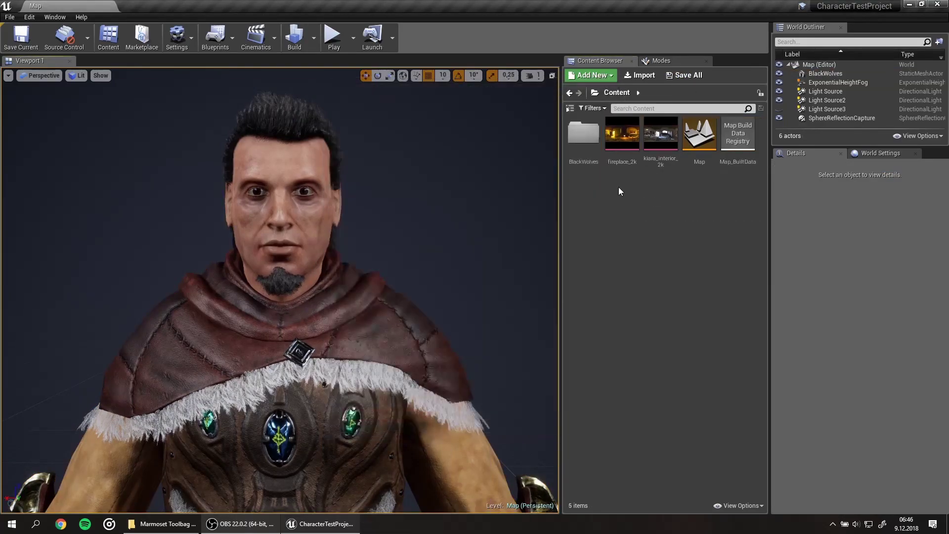
text(hdri)
click(631, 242)
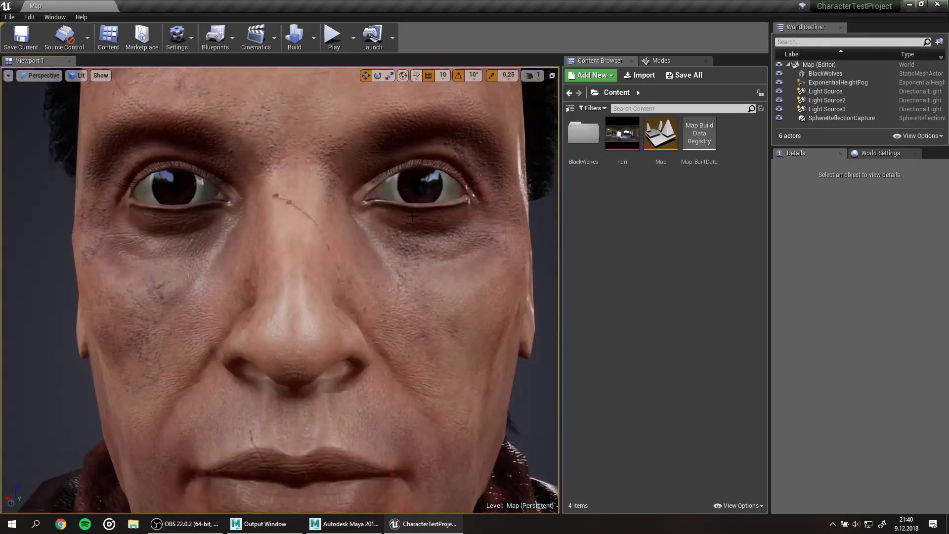
Step: Import lookout_2k as the reflection cubemap, rebuild captures, and rotate it to 116.6 degrees
scroll(259, 151, down, 5)
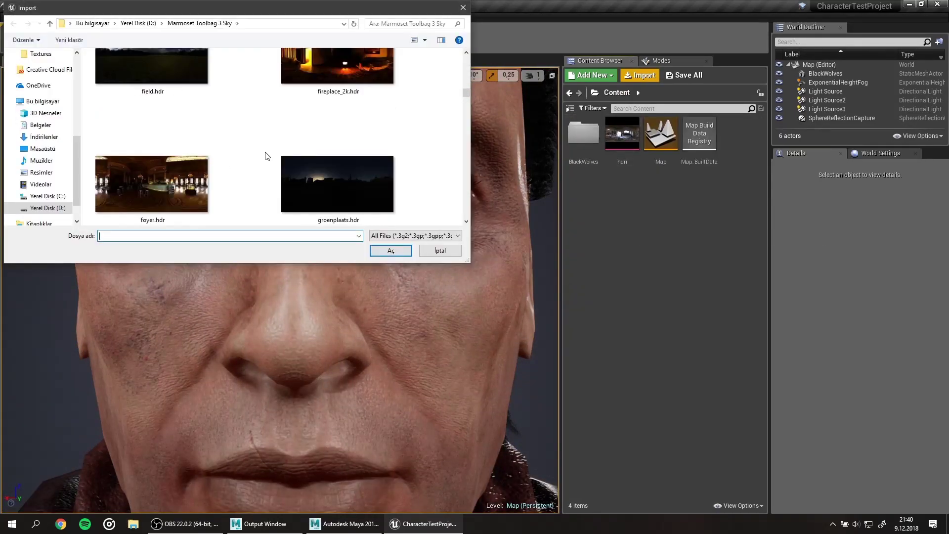
click(184, 158)
double_click(184, 158)
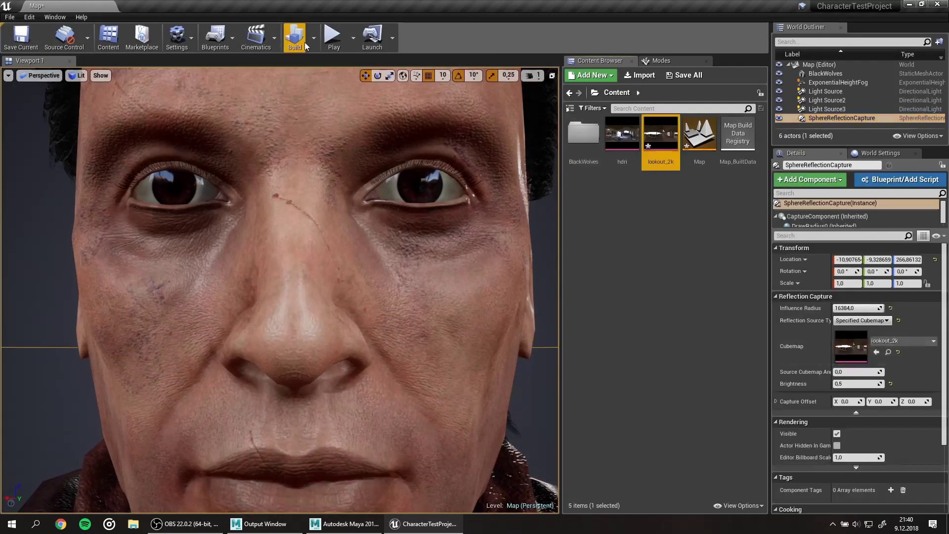
click(314, 38)
click(358, 132)
drag(850, 371, 885, 371)
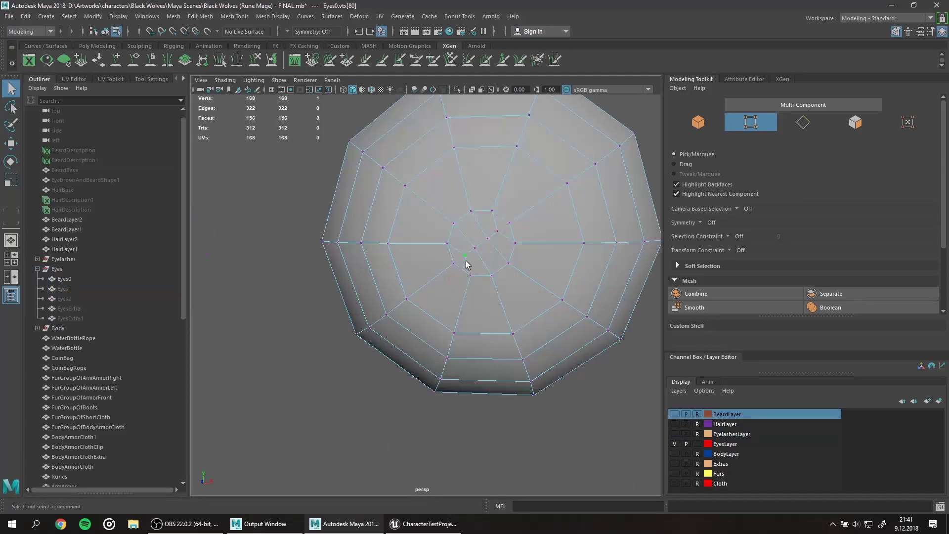
Step: Turn on world X symmetry and tweak the Eyes1 eye-rim vertices
click(456, 274)
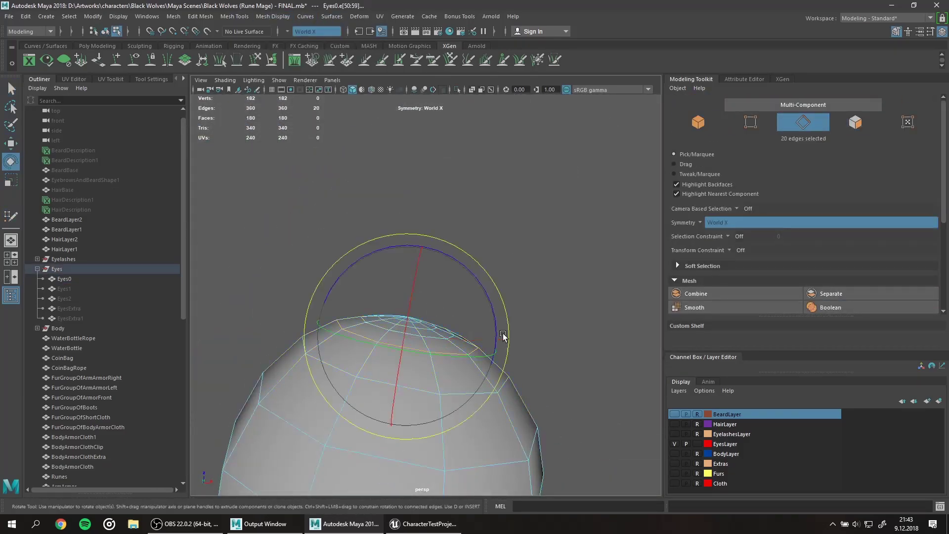
key(r)
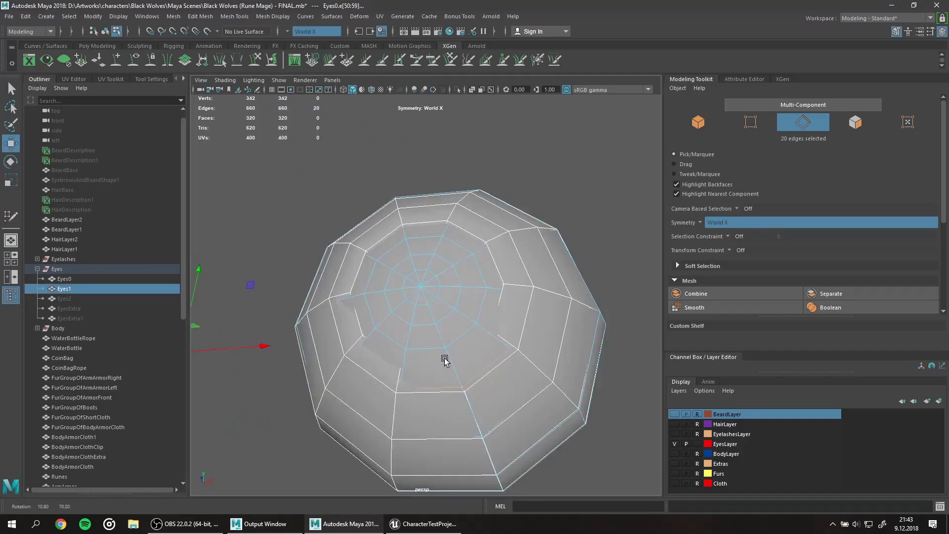
key(w)
mouse_move(433, 287)
alt+mouse_down()
mouse_move(411, 234)
mouse_move(502, 275)
mouse_move(416, 305)
alt+mouse_up()
click(96, 291)
click(751, 122)
alt+drag(416, 305, 415, 280)
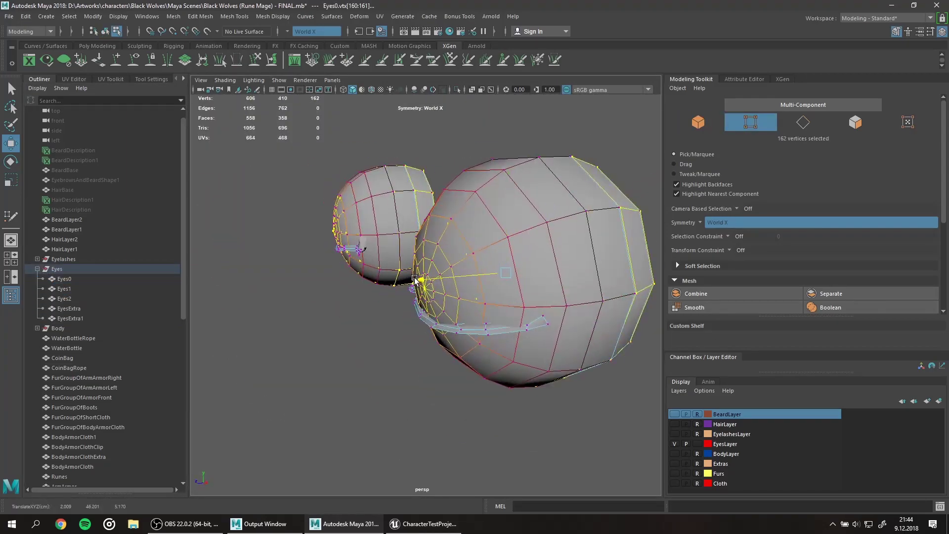
key(F8)
alt+drag(506, 401, 469, 349)
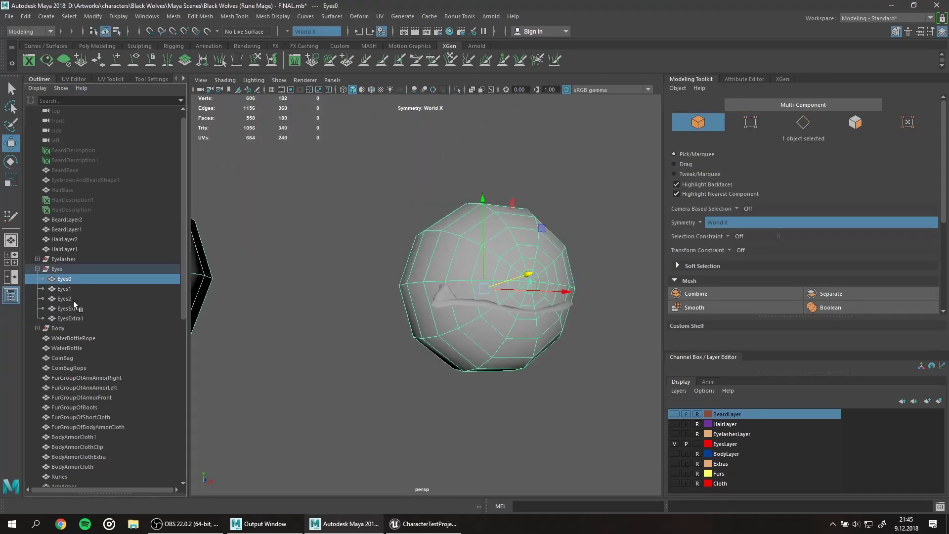
Step: Open the eye's UV layout and undo the stretched UV edit
click(75, 78)
key(F12)
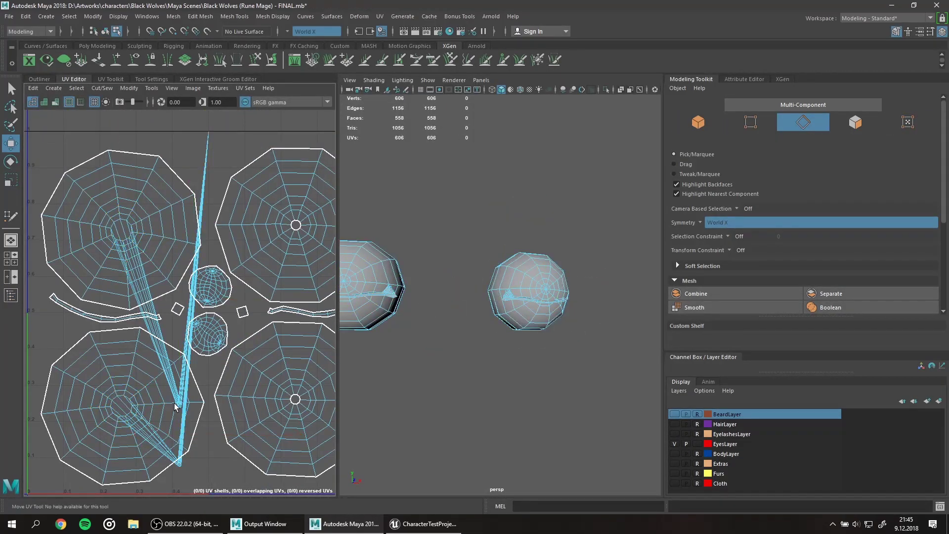
key(ctrl+z)
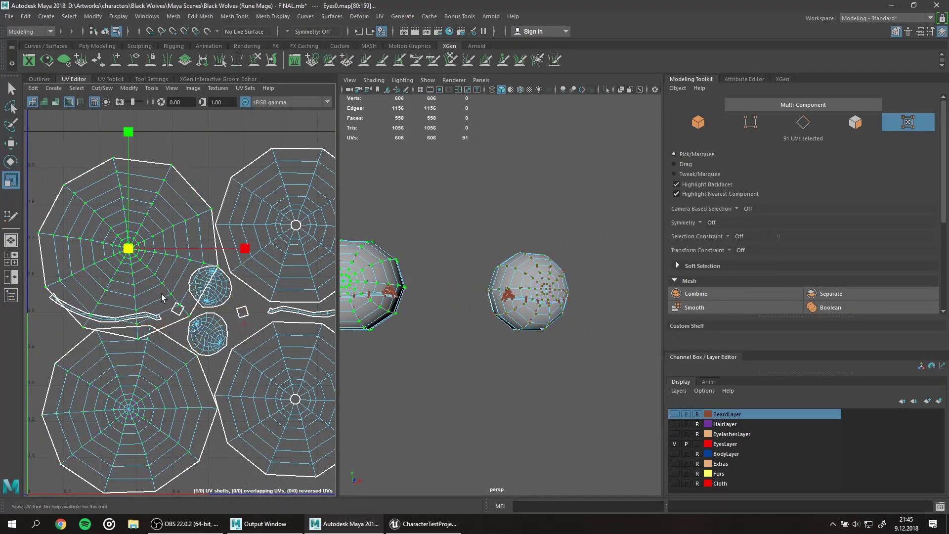
key(ctrl+z)
scroll(173, 257, down, 1)
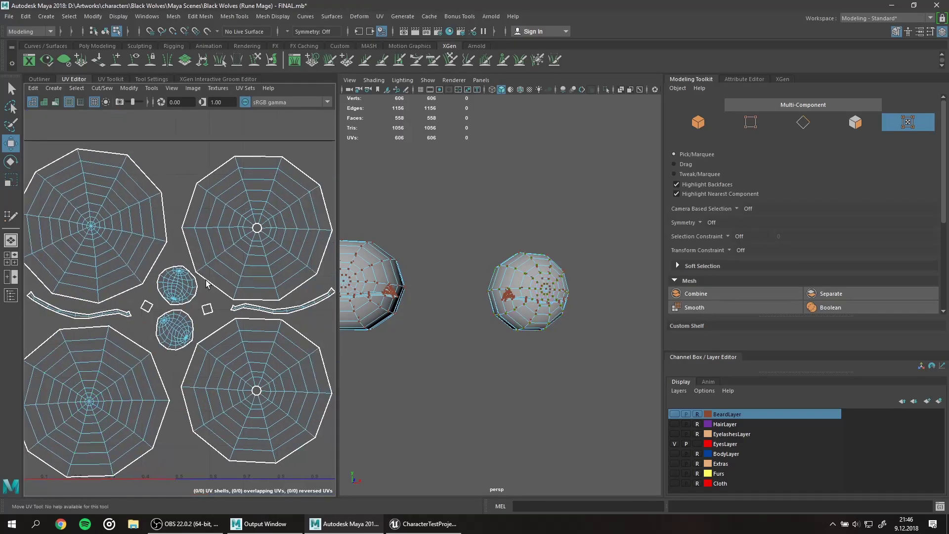
key(w)
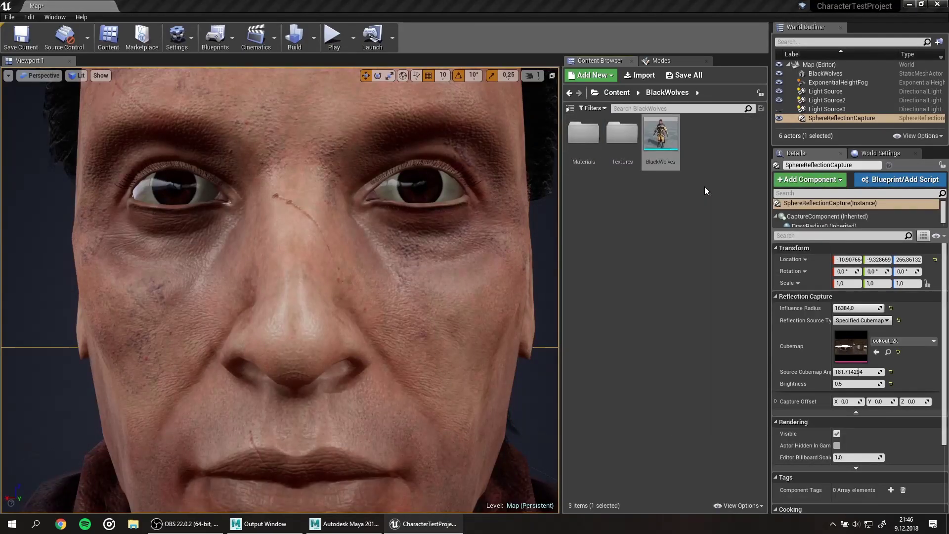
right_drag(277, 297, 277, 297)
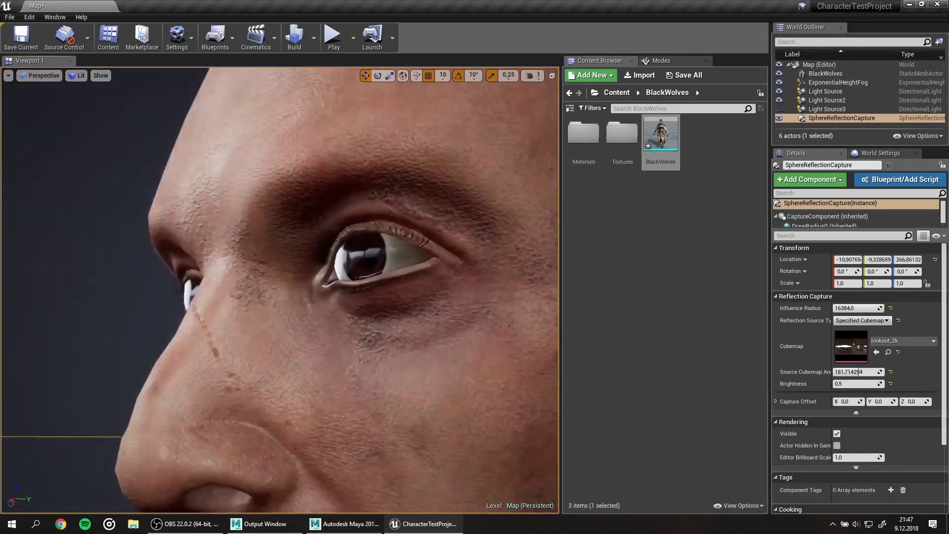
click(277, 297)
key(alt+Tab)
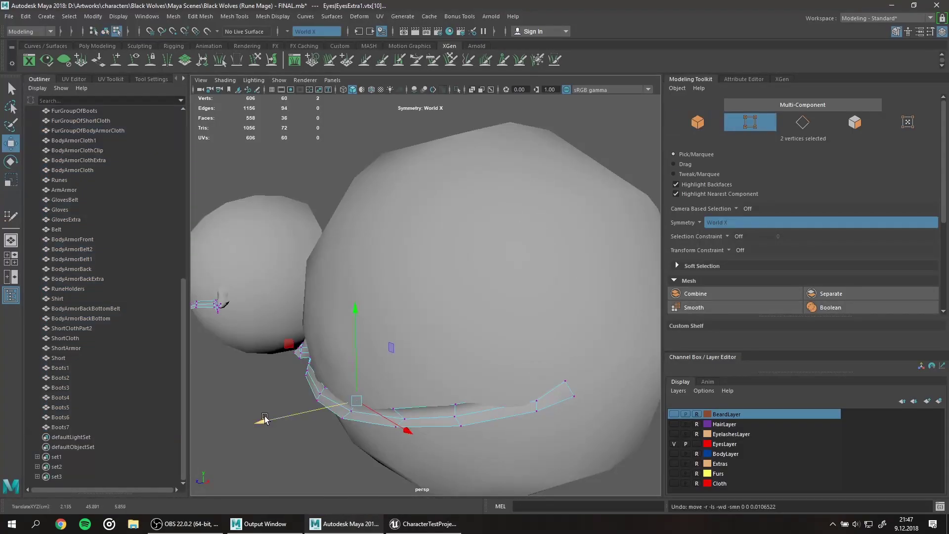
key(alt+Tab)
key(alt+Tab)
scroll(425, 294, down, 3)
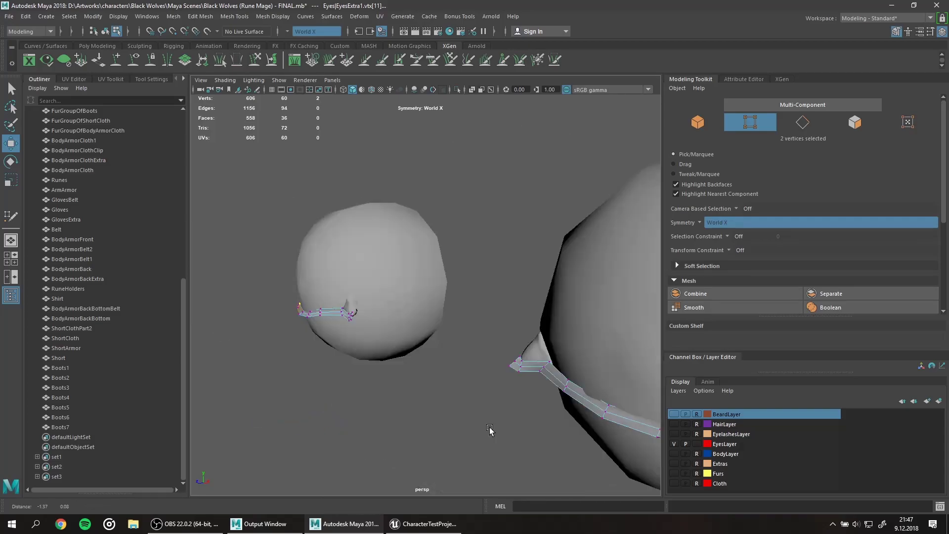
alt+drag(618, 346, 518, 371)
Step: Select everything and export it as FBX, overwriting BlackWolves.fbx
key(F8)
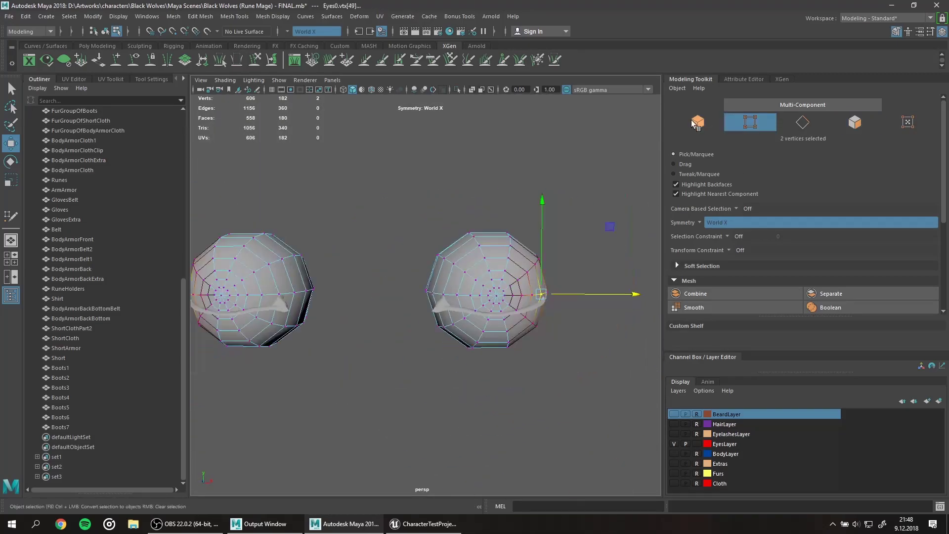
click(9, 16)
click(133, 148)
click(555, 343)
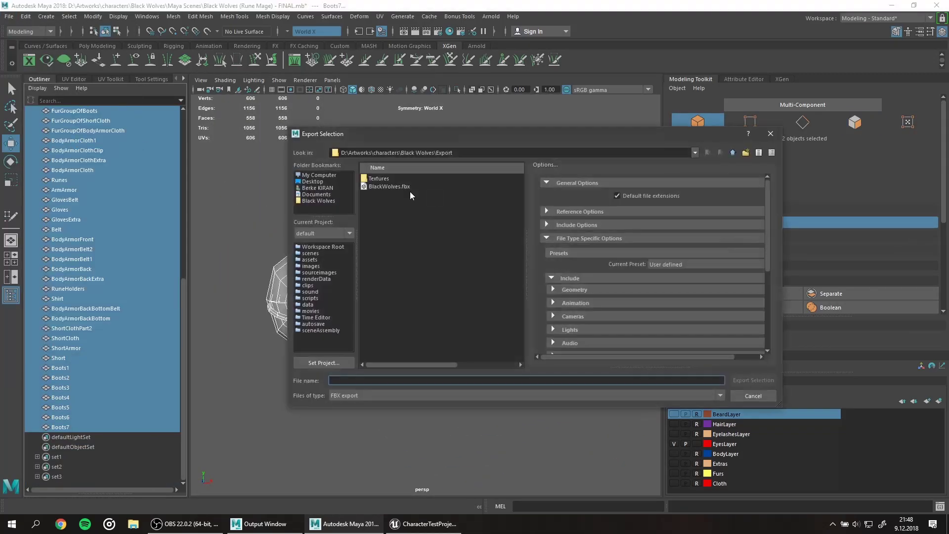
key(Return)
key(alt+Tab)
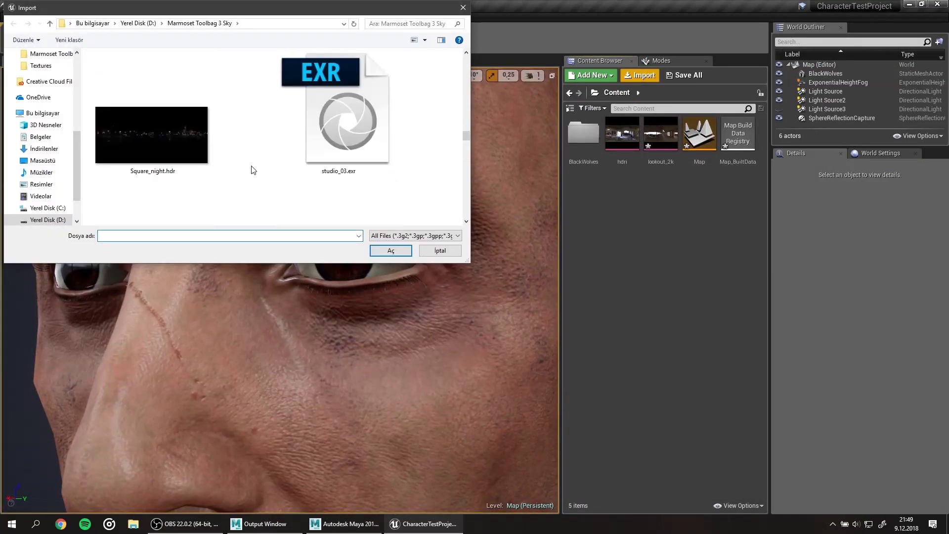
Step: Import the reading_room_2k sky and raise the sphere reflection capture brightness
double_click(318, 114)
click(830, 117)
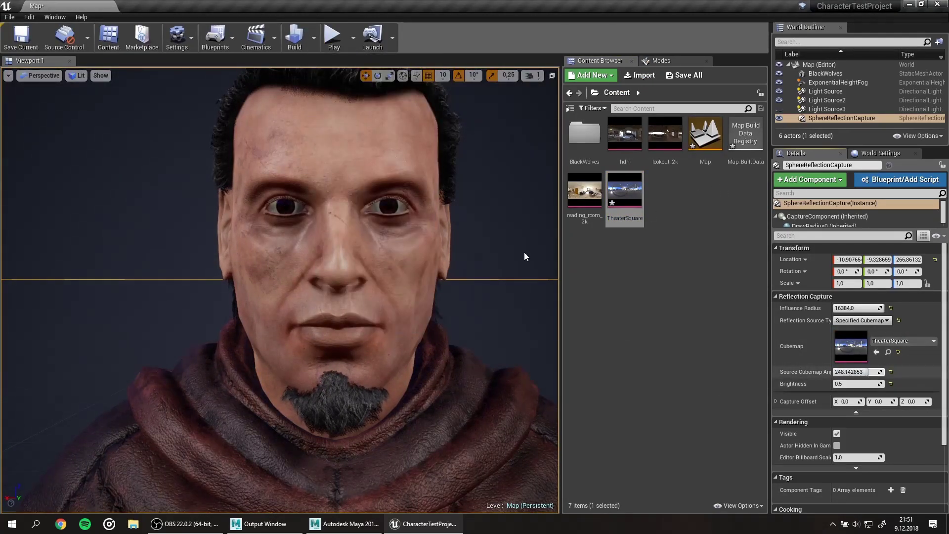
drag(842, 384, 861, 384)
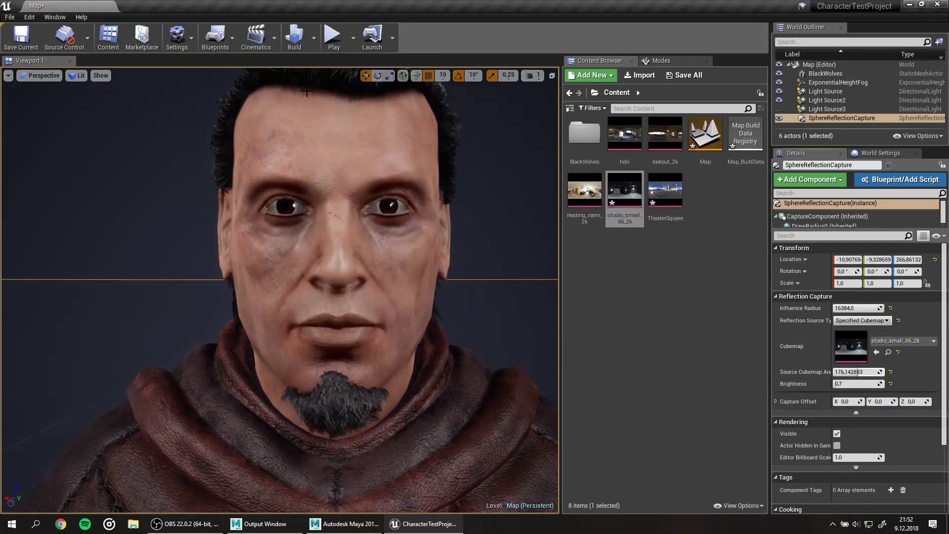
mouse_move(845, 384)
mouse_down()
mouse_move(872, 384)
mouse_move(841, 384)
mouse_up()
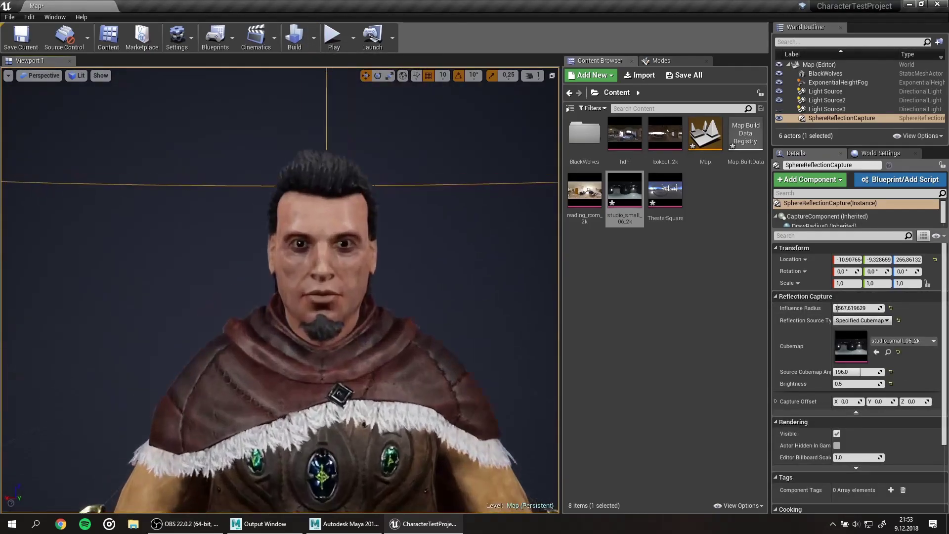
alt+drag(280, 291, 316, 297)
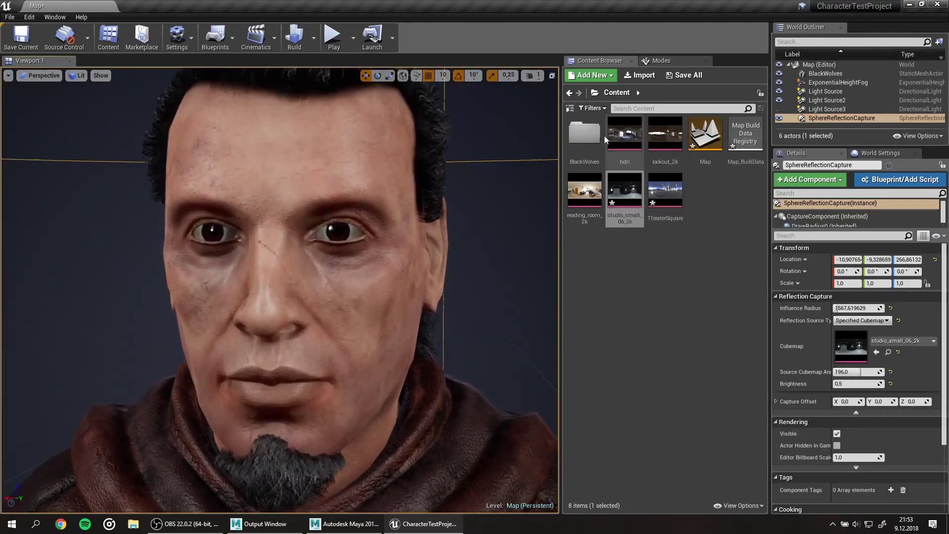
Step: Import the studio_small_04_2k sky and adjust the source cubemap angle
click(633, 249)
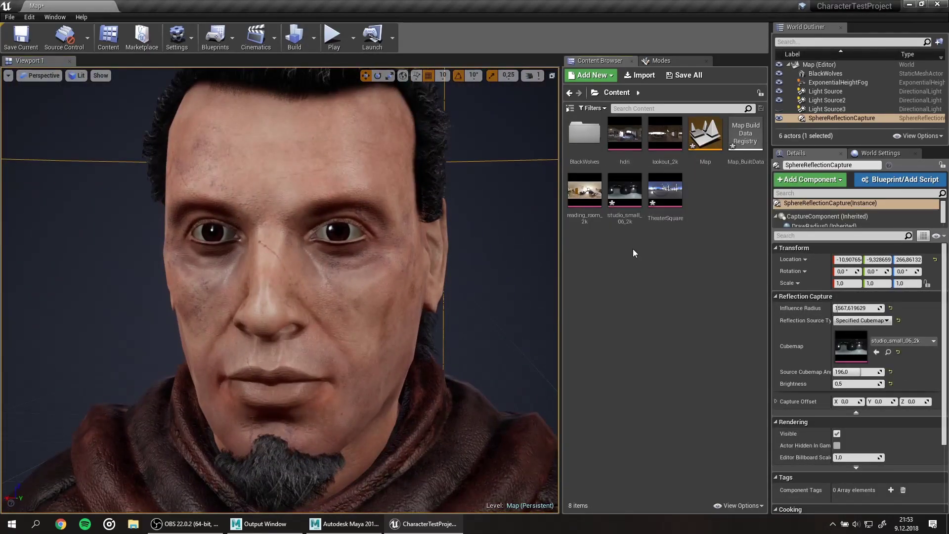
key(ctrl+z)
click(640, 75)
double_click(337, 184)
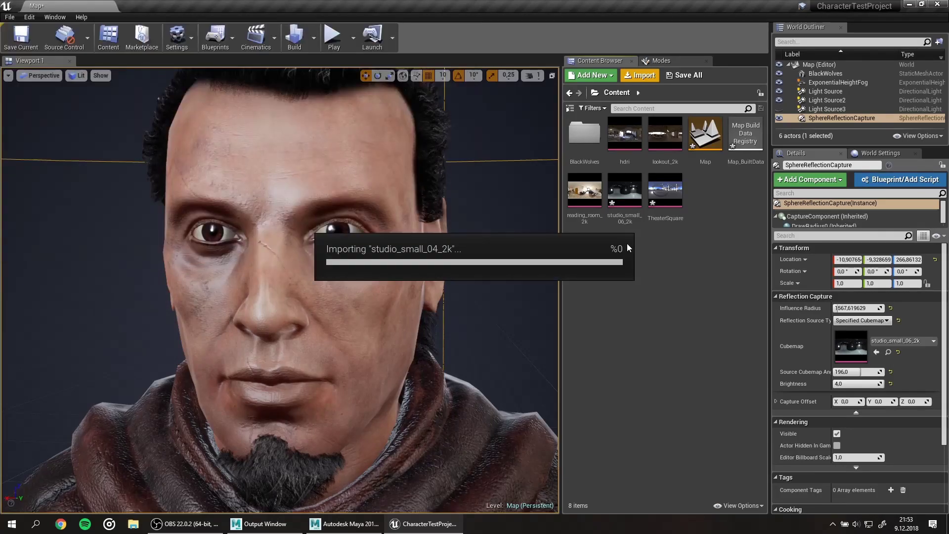
click(881, 373)
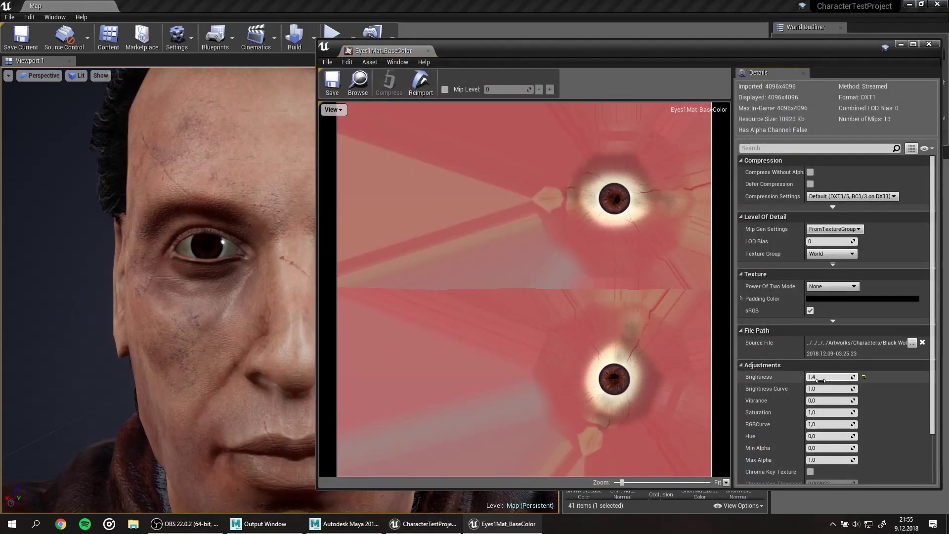
Step: Set the eye texture brightness to 3, change the Eyes0Mat value to 2, and save it
click(820, 380)
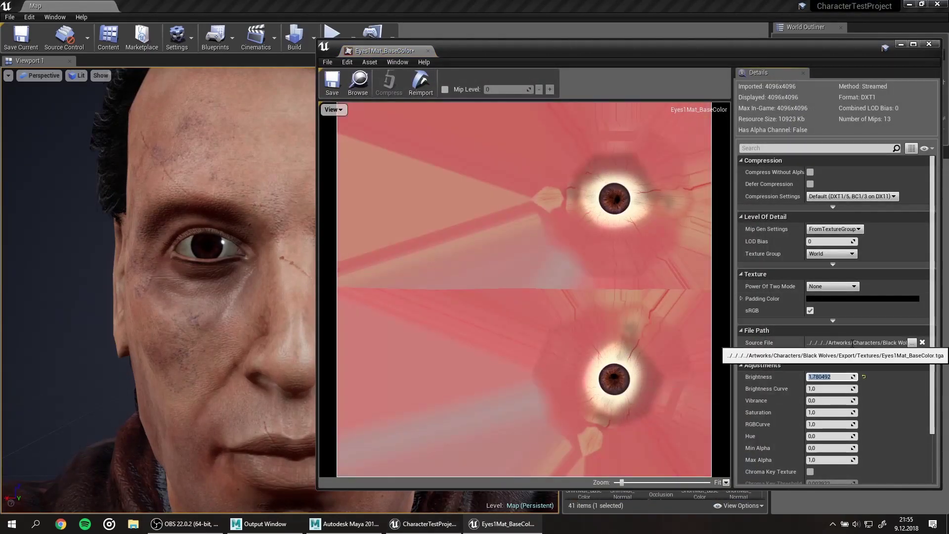
text(3)
key(Return)
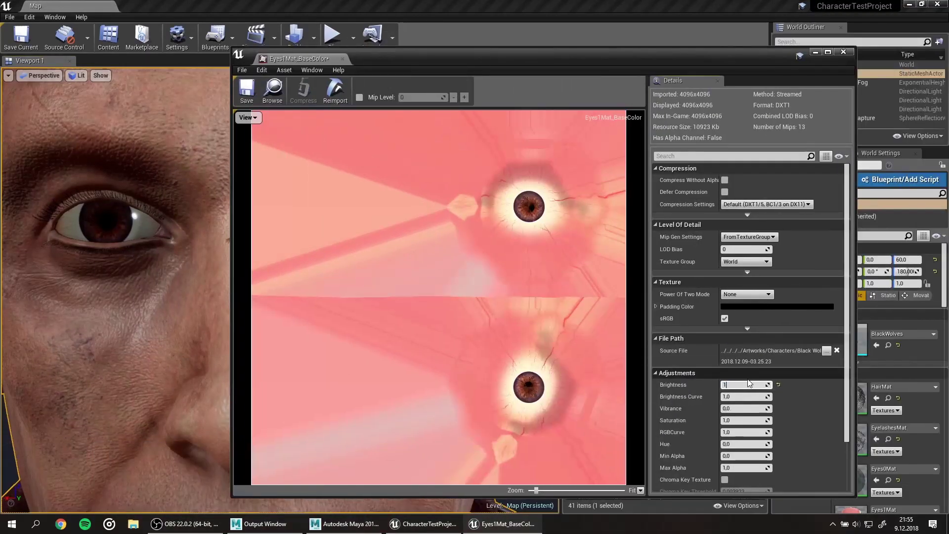
text(202)
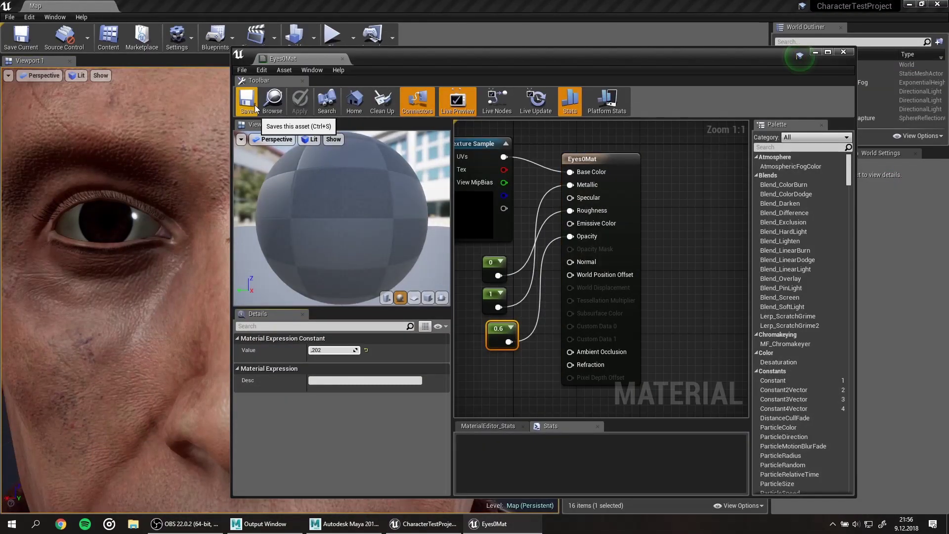
click(254, 105)
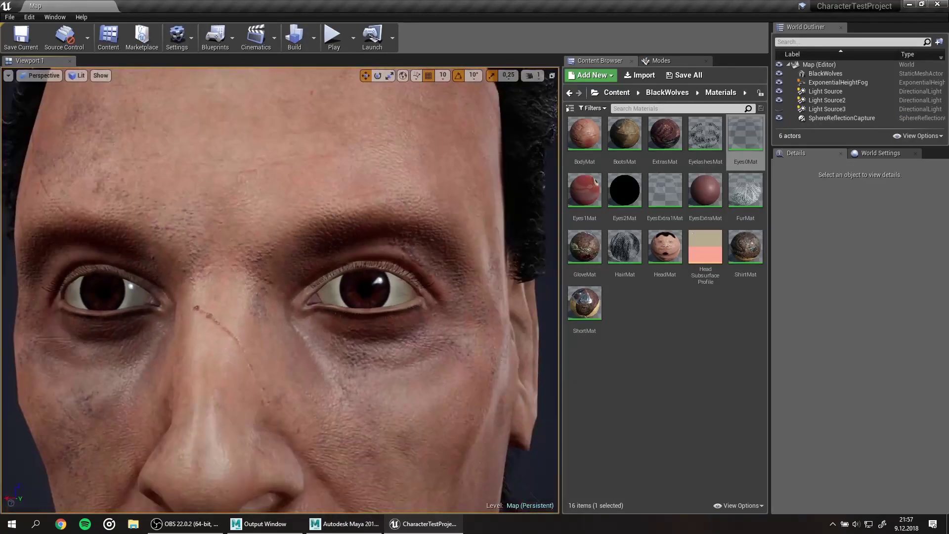
Step: Duplicate the beard base mesh and rename the copy HairBase2
scroll(402, 311, up, 5)
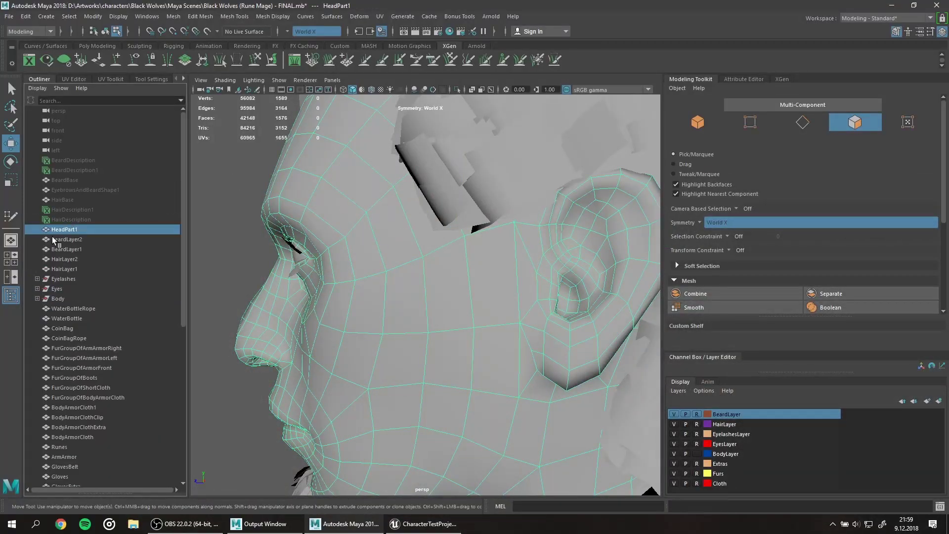
click(69, 180)
key(ctrl+d)
double_click(107, 161)
text(HairBase2)
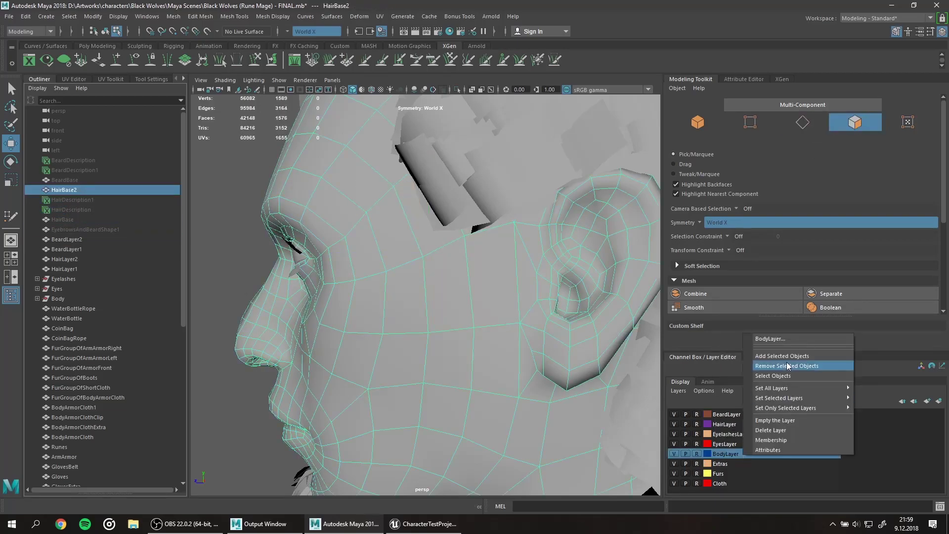
Step: Create a new beard groom description and set its density to 0.3
alt+drag(593, 320, 360, 265)
key(f)
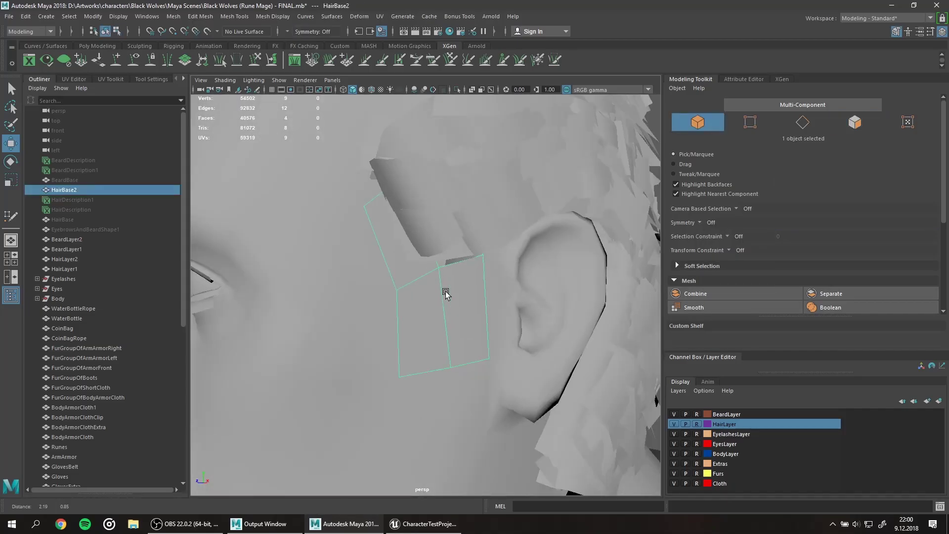
click(402, 16)
click(574, 184)
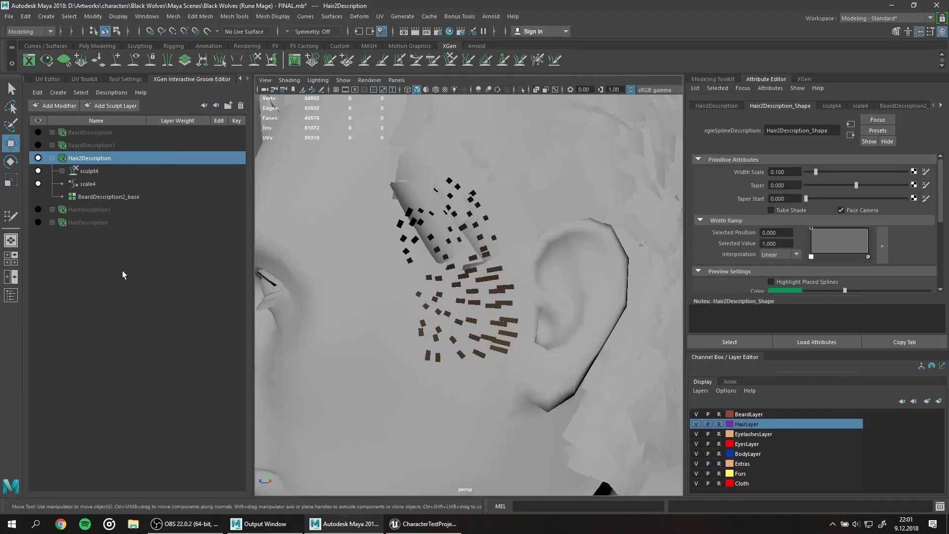
click(109, 196)
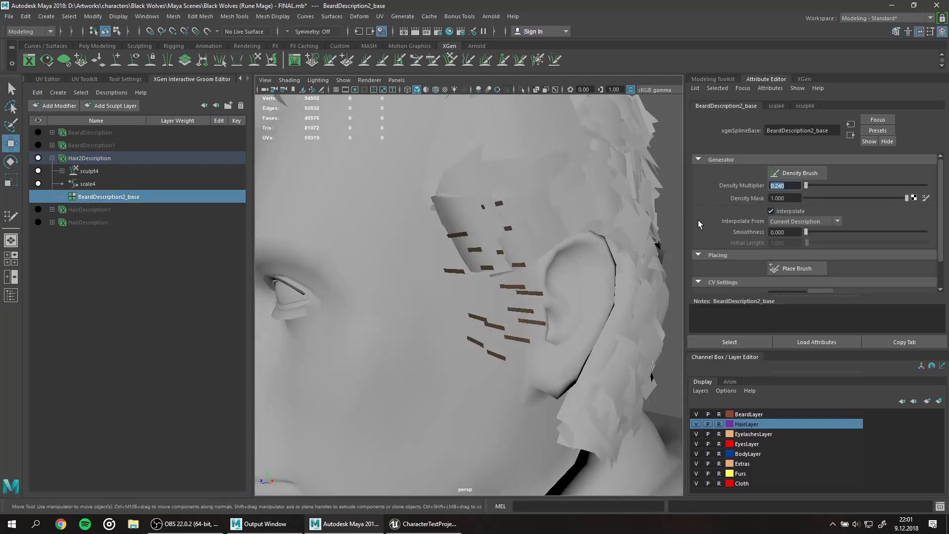
text(0.3)
key(Return)
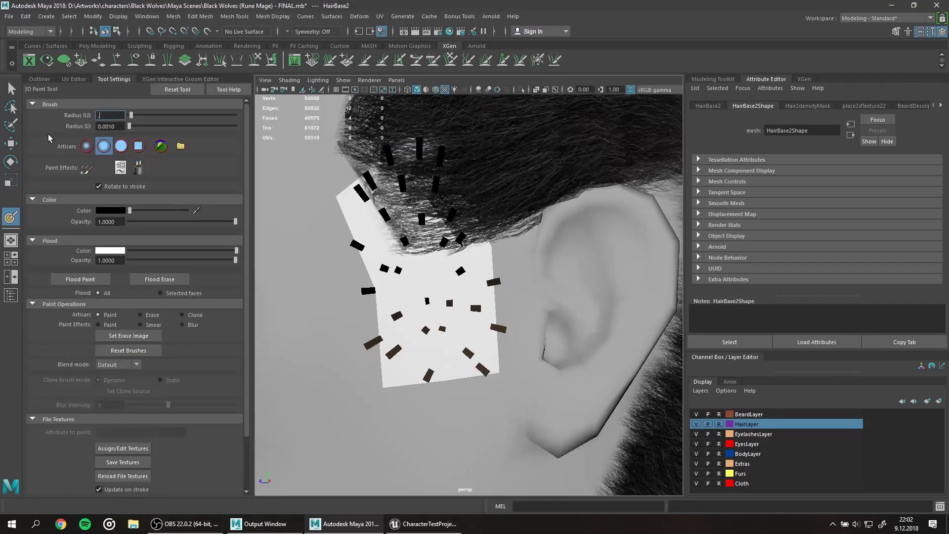
Step: Paint the density mask, add a clump modifier, and grab-sculpt the sideburn strands
alt+drag(436, 407, 492, 196)
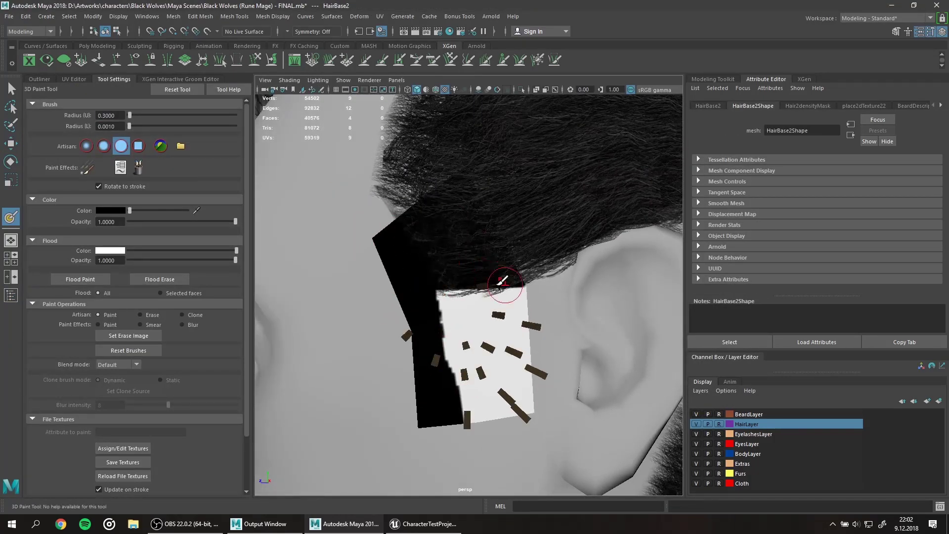
key(q)
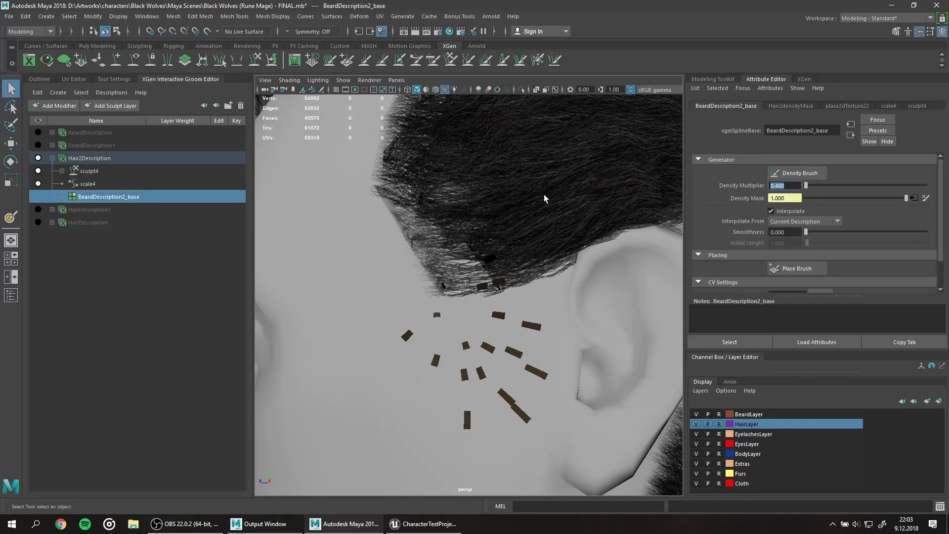
click(58, 129)
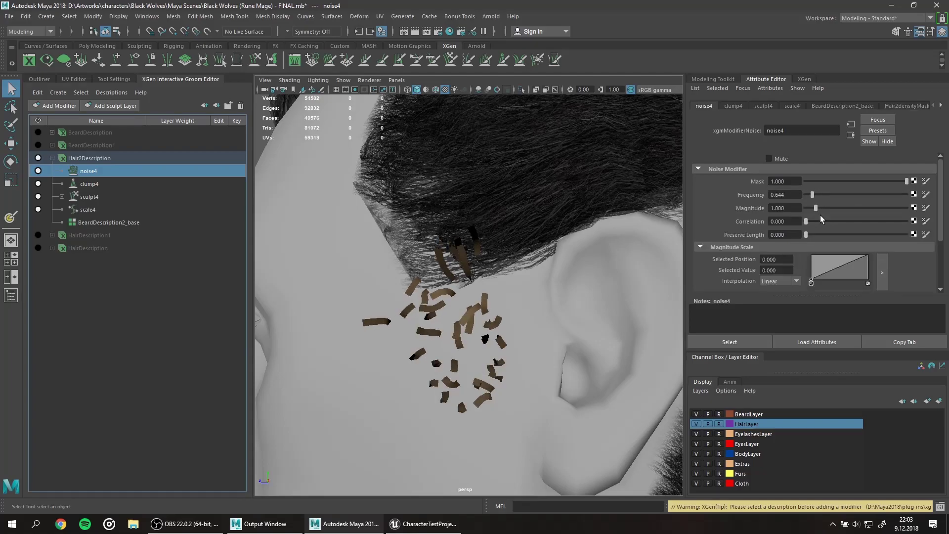
click(218, 209)
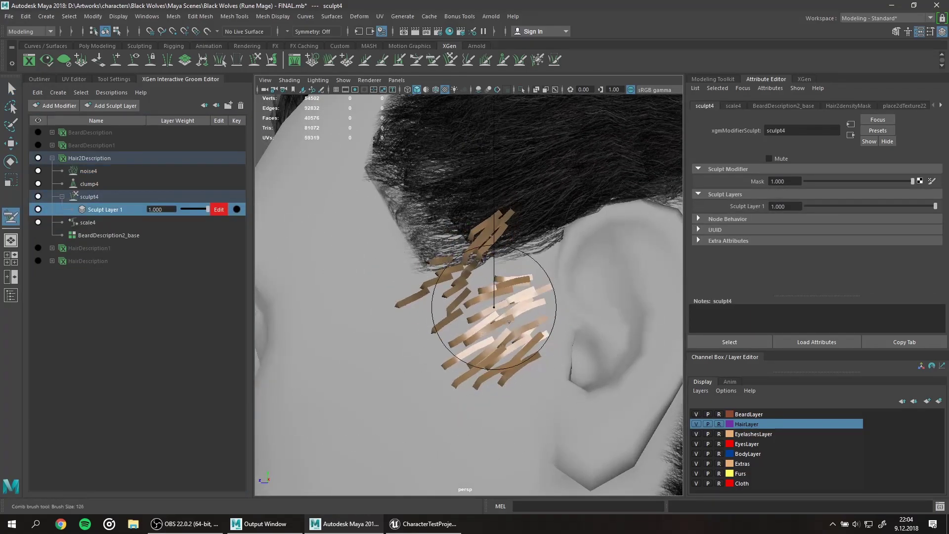
click(109, 235)
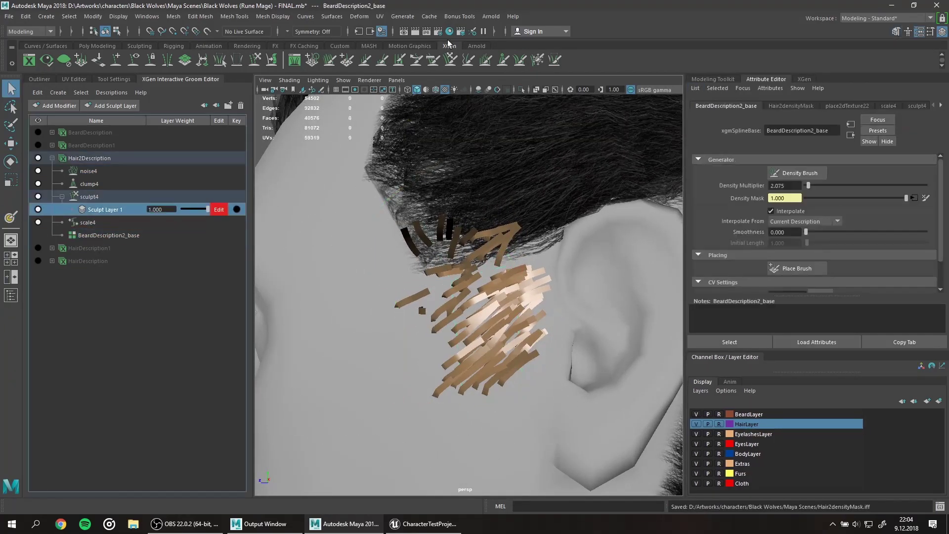
click(119, 79)
alt+drag(376, 307, 428, 357)
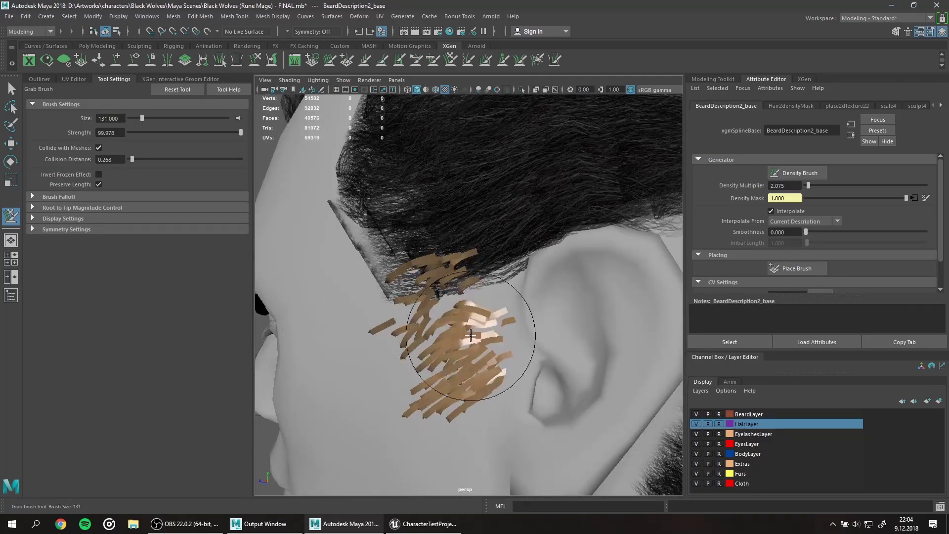
scroll(487, 321, down, 5)
scroll(487, 321, up, 5)
Step: Widen and twist the sideburn strands with surface-aligned twists
click(400, 59)
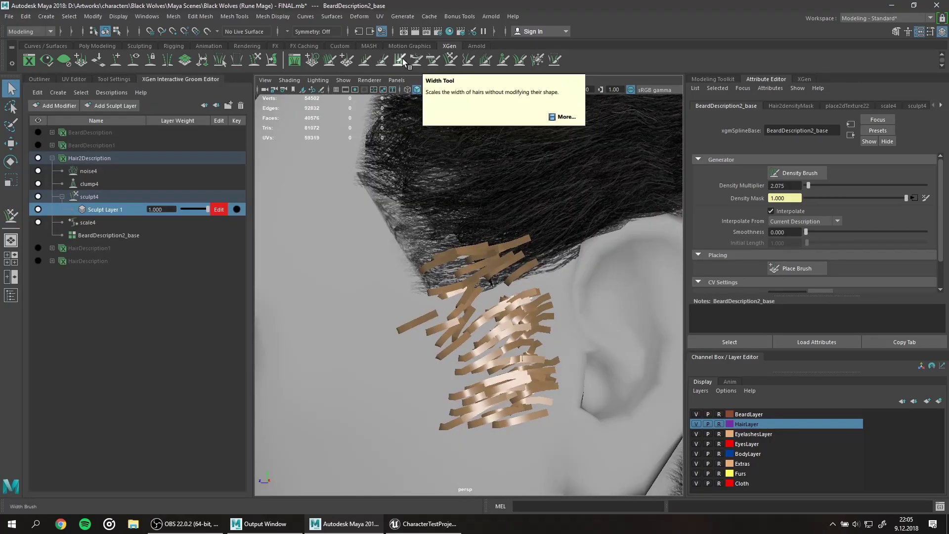
click(113, 79)
click(110, 212)
click(110, 254)
click(99, 185)
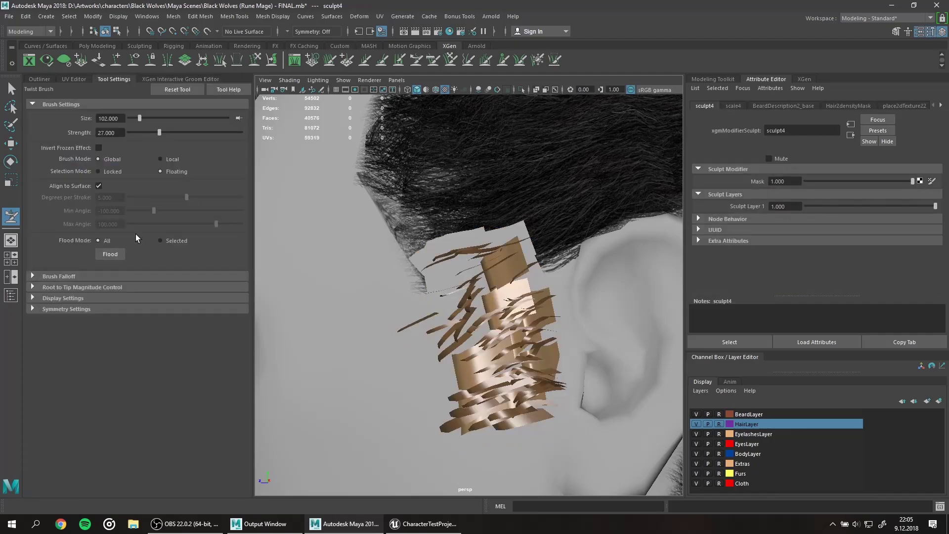
alt+right_drag(445, 346, 475, 367)
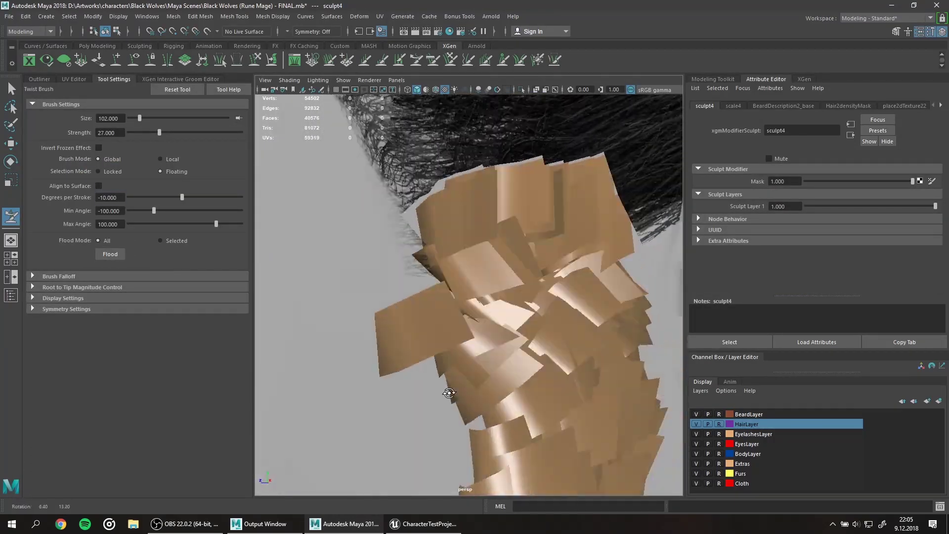
alt+right_drag(445, 322, 406, 297)
Step: Convert the sideburn groom into polygon hair cards
click(180, 78)
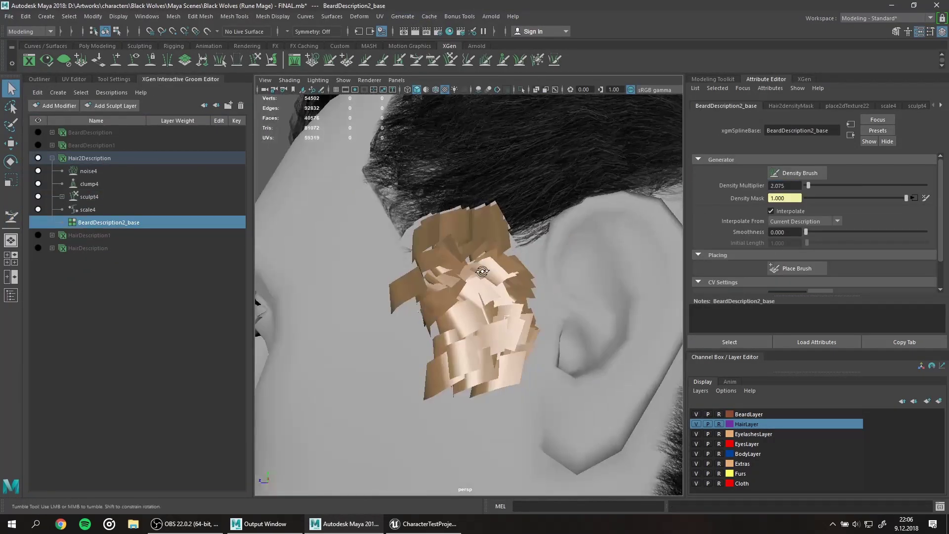
click(402, 16)
click(470, 389)
click(386, 391)
Step: Rename the converted hair card mesh Hair2 and move it up the Outliner
click(11, 295)
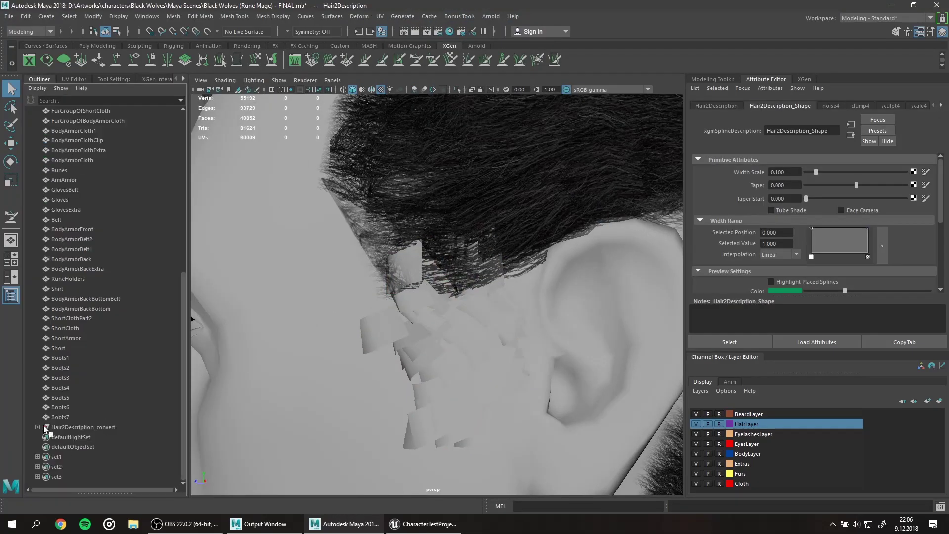
double_click(69, 493)
text(Hair2)
key(Return)
middle_drag(69, 493, 67, 191)
Step: Move all the hair cards' UVs onto another hair strip of the texture
mouse_move(375, 306)
alt+mouse_down()
mouse_move(346, 301)
mouse_move(348, 313)
alt+mouse_up()
click(200, 16)
click(213, 237)
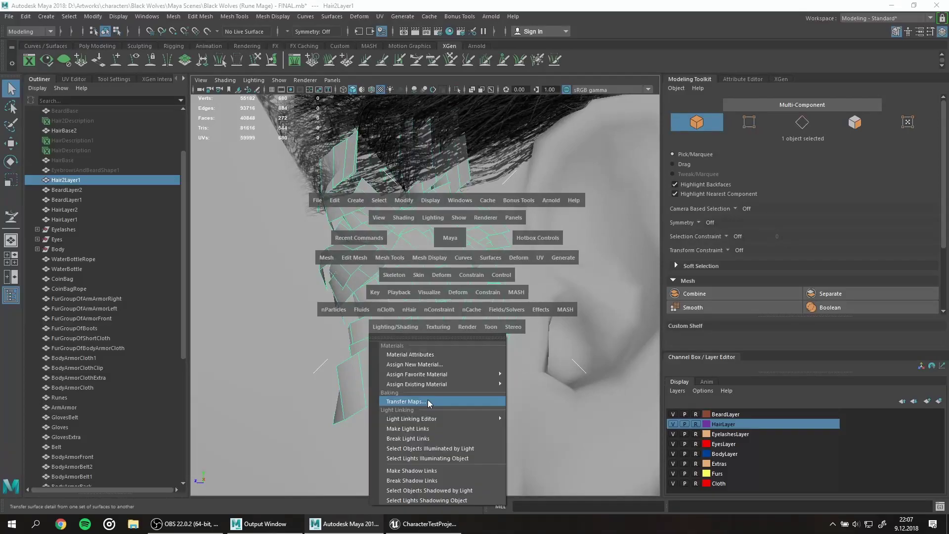
click(435, 413)
key(e)
key(f)
key(w)
drag(196, 299, 288, 297)
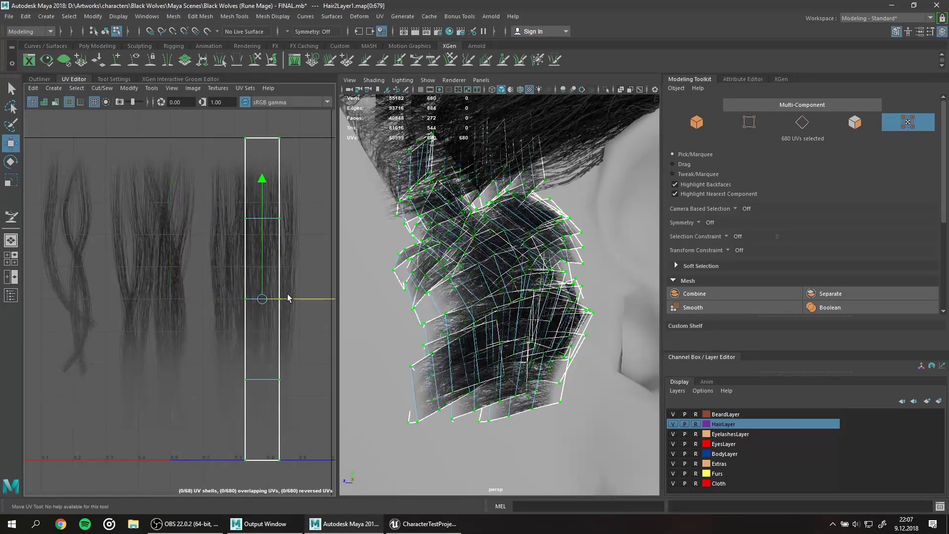
alt+drag(569, 398, 555, 296)
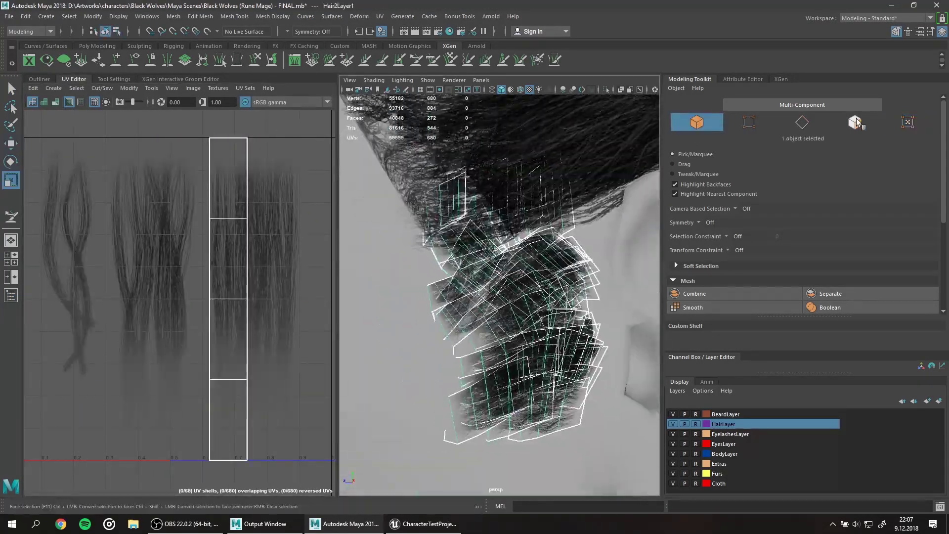
Step: Select one hair card's faces and duplicate them
key(ctrl+F11)
key(w)
mouse_move(515, 237)
alt+mouse_down()
mouse_move(494, 346)
mouse_move(498, 299)
alt+mouse_up()
click(493, 364)
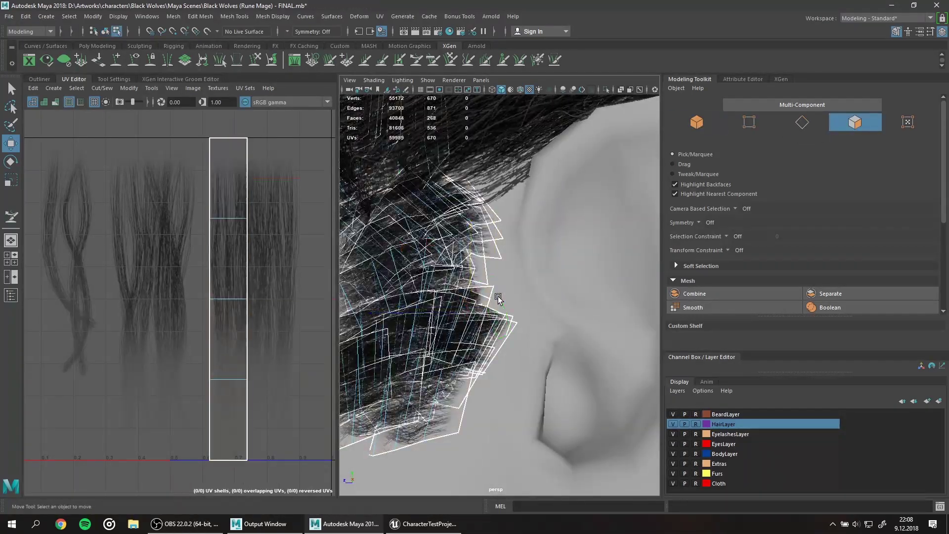
click(443, 244)
mouse_move(444, 245)
alt+mouse_down()
mouse_move(555, 179)
mouse_move(494, 297)
mouse_move(519, 247)
mouse_move(402, 324)
mouse_move(445, 297)
alt+mouse_up()
click(697, 122)
click(238, 16)
key(Escape)
key(f)
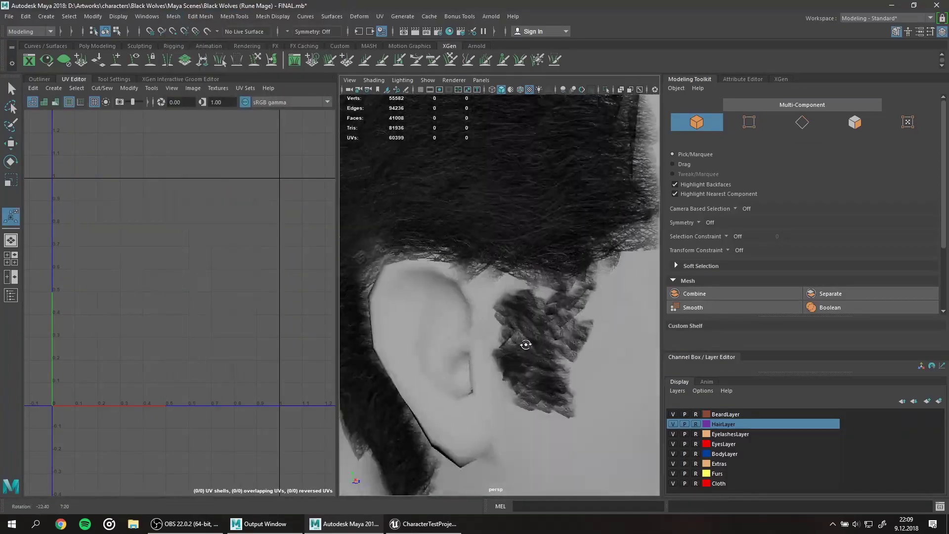
key(ctrl+d)
mouse_move(494, 247)
alt+mouse_down()
mouse_move(540, 221)
mouse_move(449, 311)
mouse_move(376, 312)
mouse_move(475, 293)
alt+mouse_up()
Step: Select HairBase2 and the hair meshes, then compare the head in Unreal
key(F8)
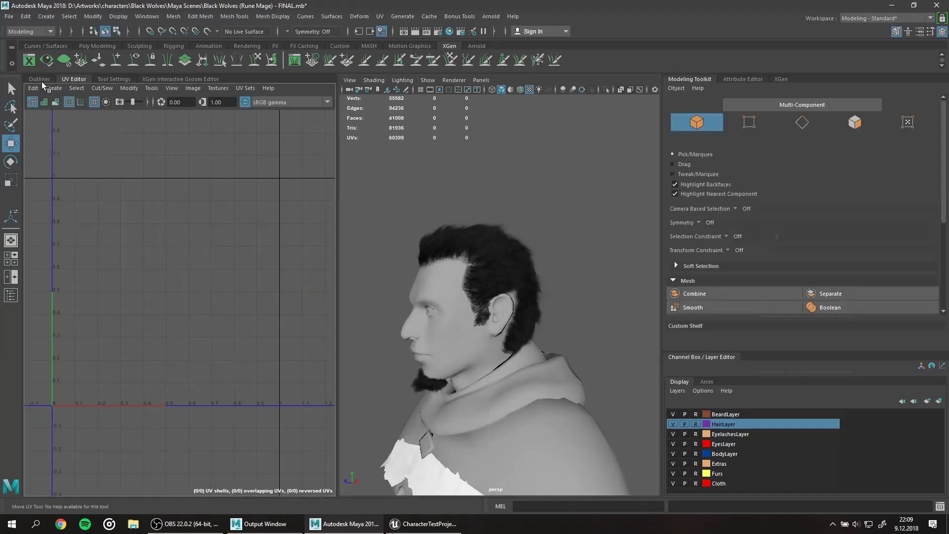
click(40, 79)
click(74, 200)
drag(440, 233, 505, 265)
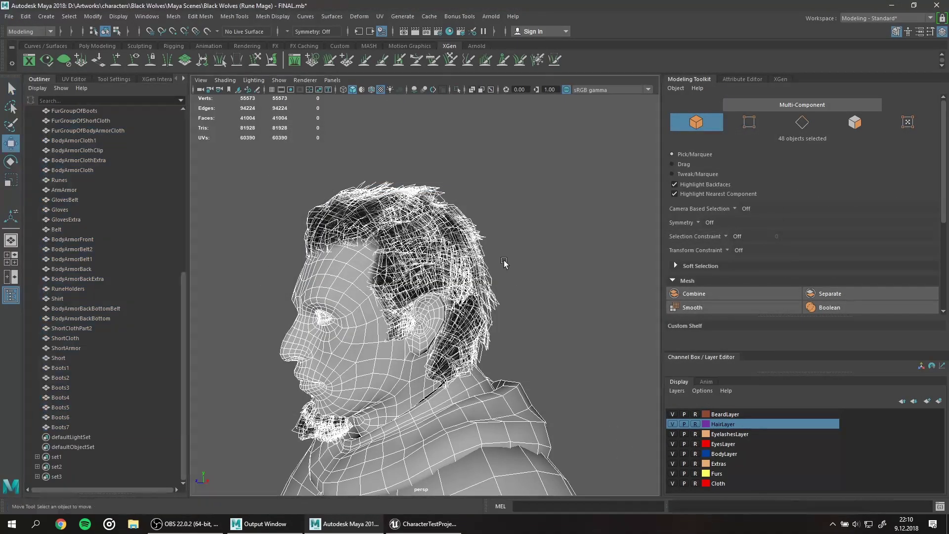
click(505, 265)
key(alt+Tab)
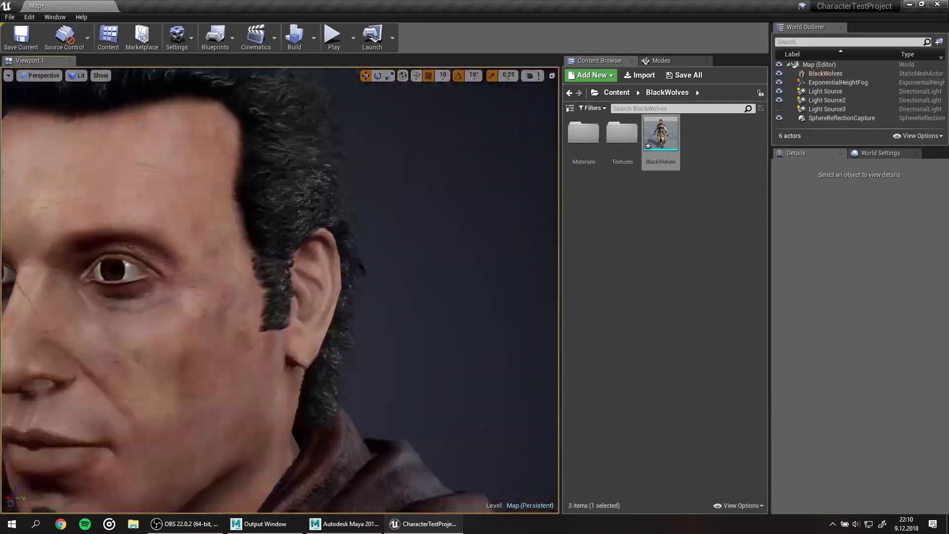
key(alt+Tab)
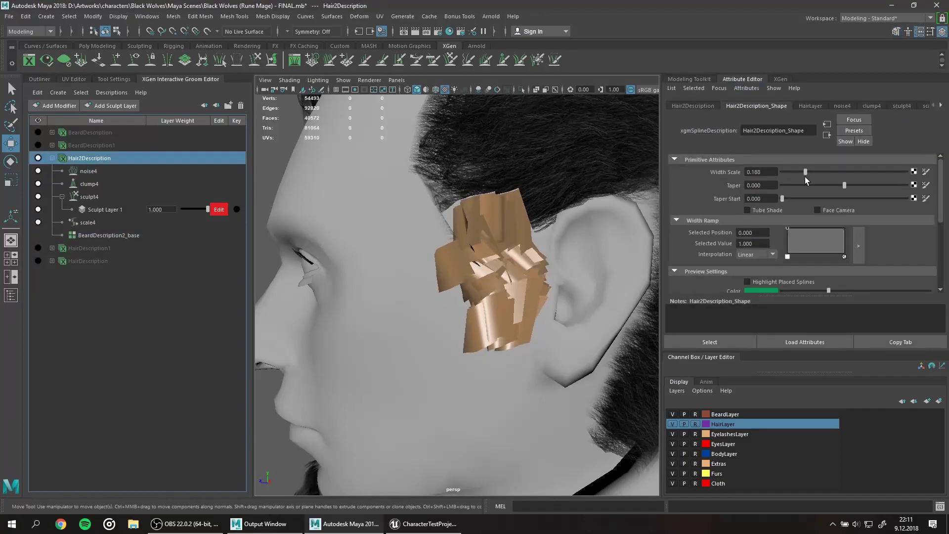
Step: Grab-sculpt Sculpt Layer 1 with 0.160 strand width and reconvert the groom to polygons
click(107, 211)
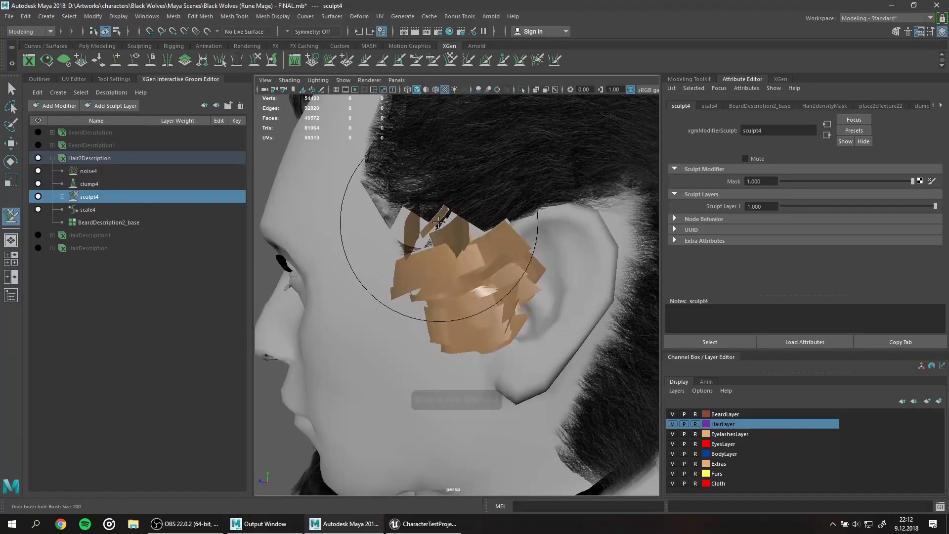
alt+drag(438, 222, 276, 159)
click(114, 79)
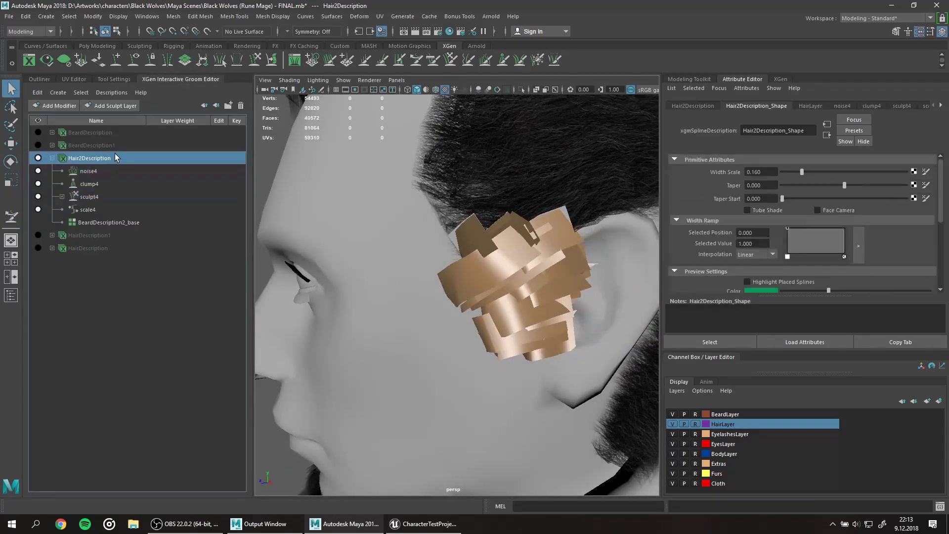
click(386, 398)
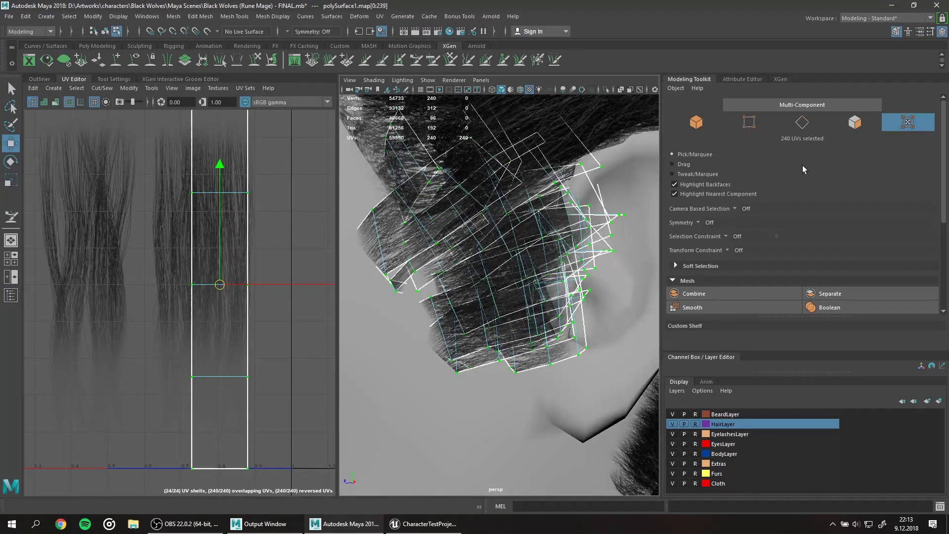
Step: Inspect individual sideburn hair cards by selecting their faces and edges
scroll(499, 287, up, 10)
key(F11)
key(w)
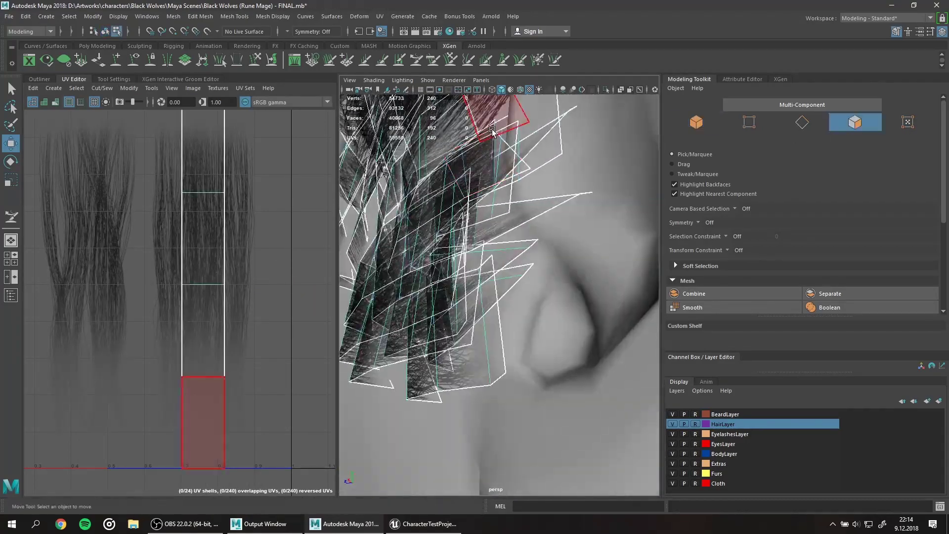
click(410, 216)
mouse_move(410, 216)
alt+mouse_down()
mouse_move(525, 322)
mouse_move(477, 340)
alt+mouse_up()
click(525, 322)
key(F10)
click(525, 323)
key(e)
key(F11)
click(604, 192)
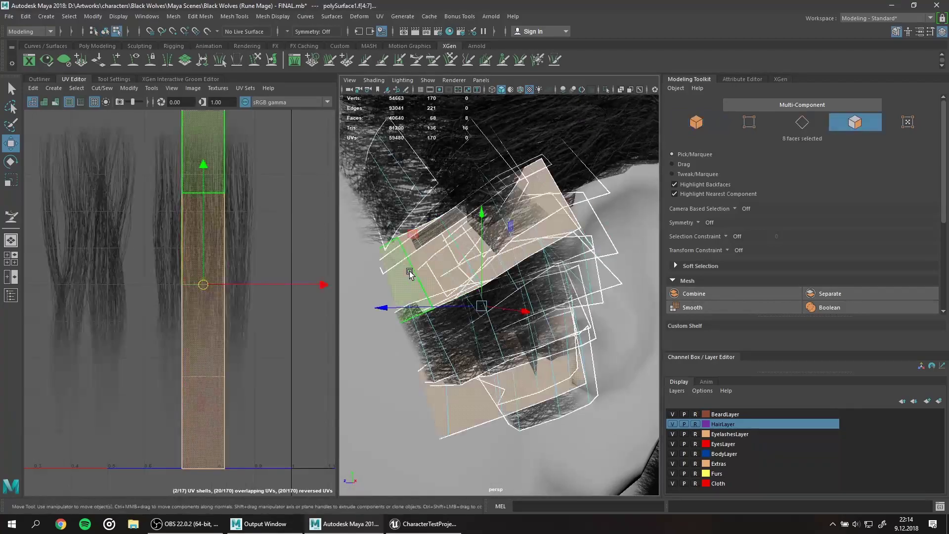
Step: Check more cards around the ear, then select the Hair2Layer1 cards in object mode
alt+drag(604, 191, 377, 260)
scroll(568, 313, up, 5)
scroll(557, 327, down, 2)
click(557, 327)
alt+drag(557, 327, 516, 296)
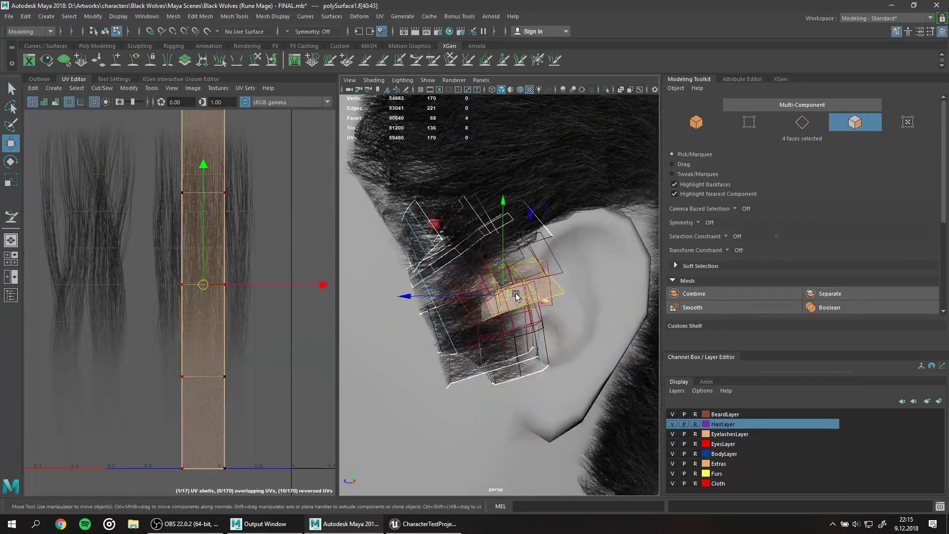
double_click(464, 290)
key(w)
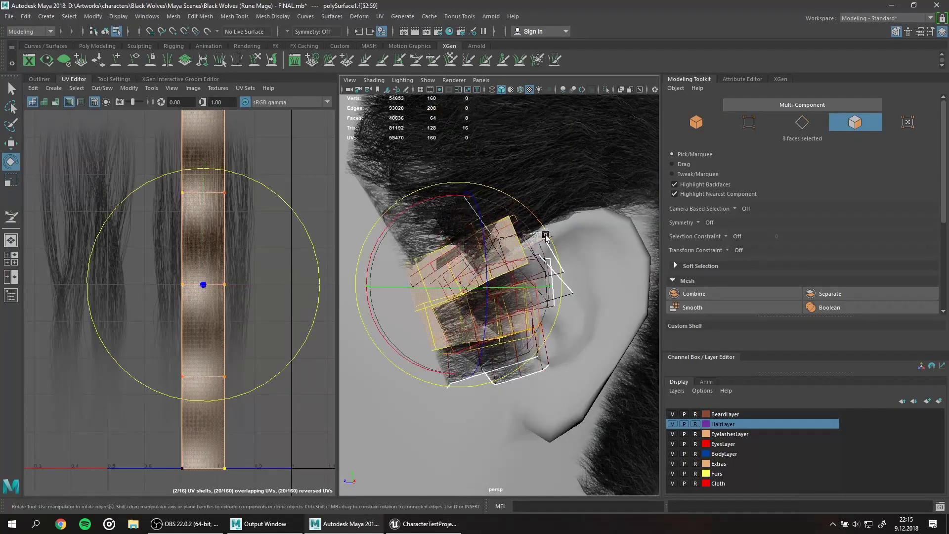
key(F8)
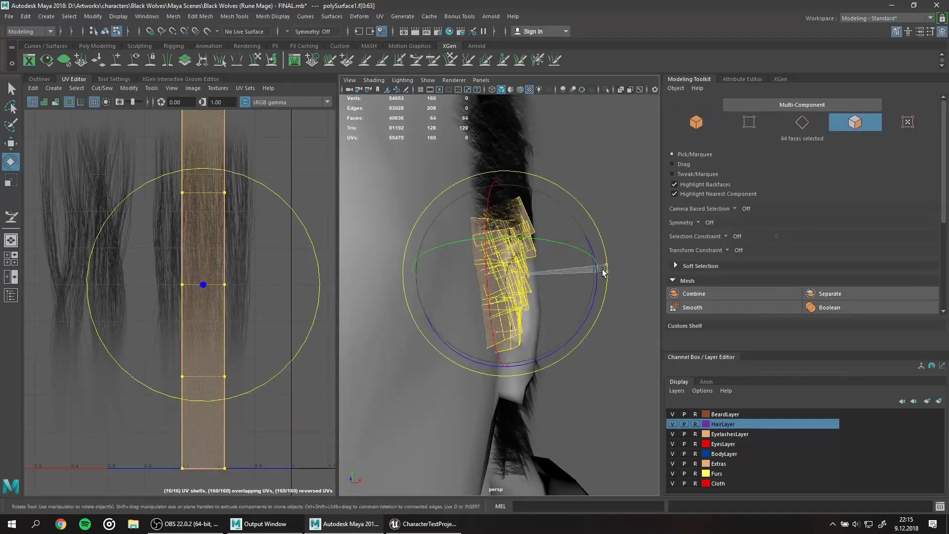
mouse_move(463, 318)
alt+mouse_down()
mouse_move(363, 321)
mouse_move(515, 258)
alt+mouse_up()
key(F11)
click(516, 258)
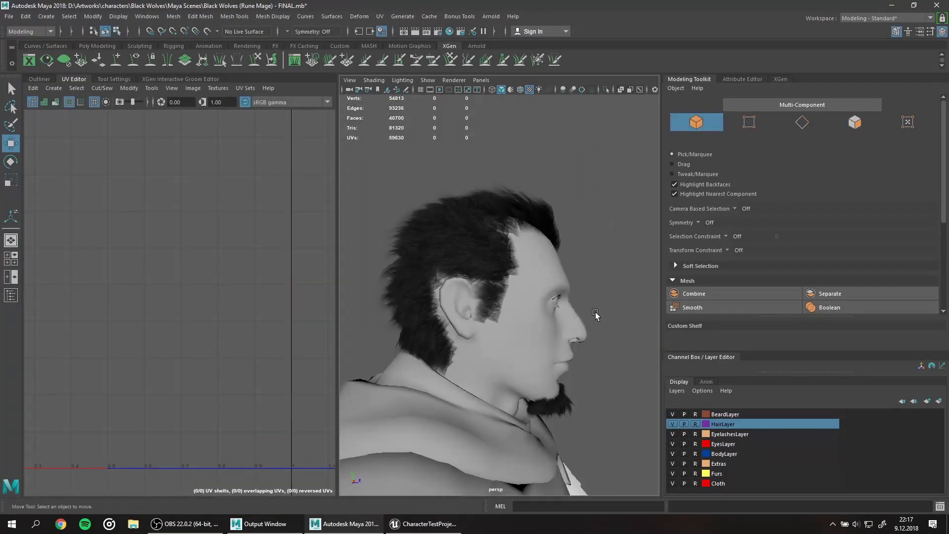
click(702, 115)
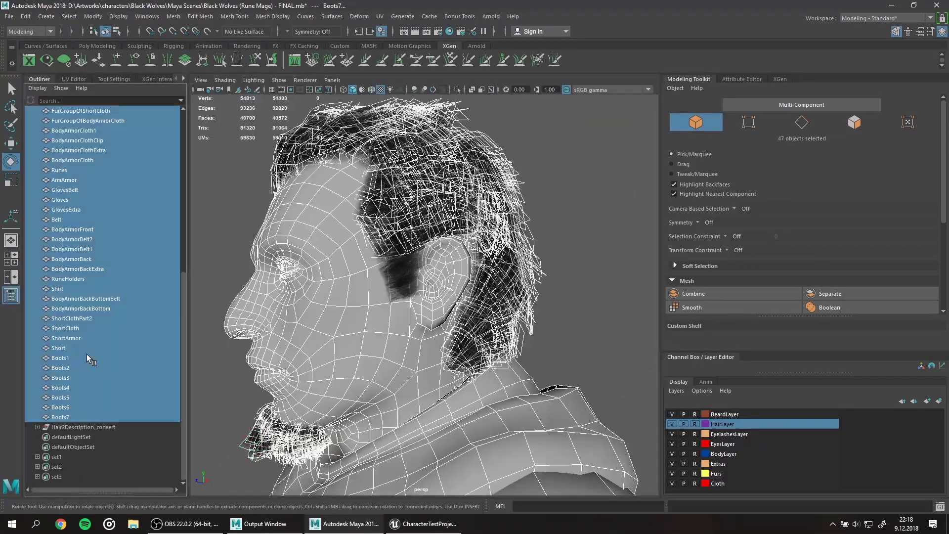
click(58, 435)
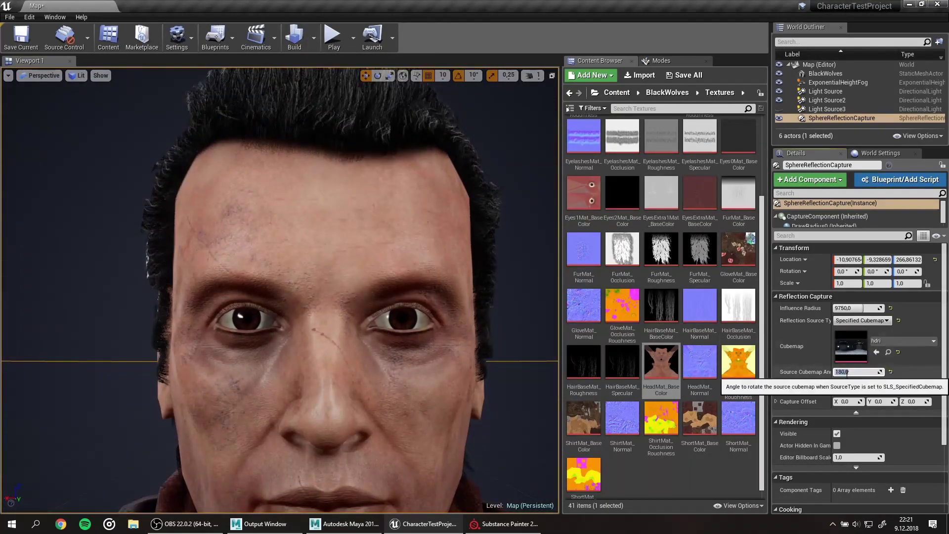
Step: Set the Source Cubemap Angle to 200 and the reflection Brightness to 0.2
click(851, 372)
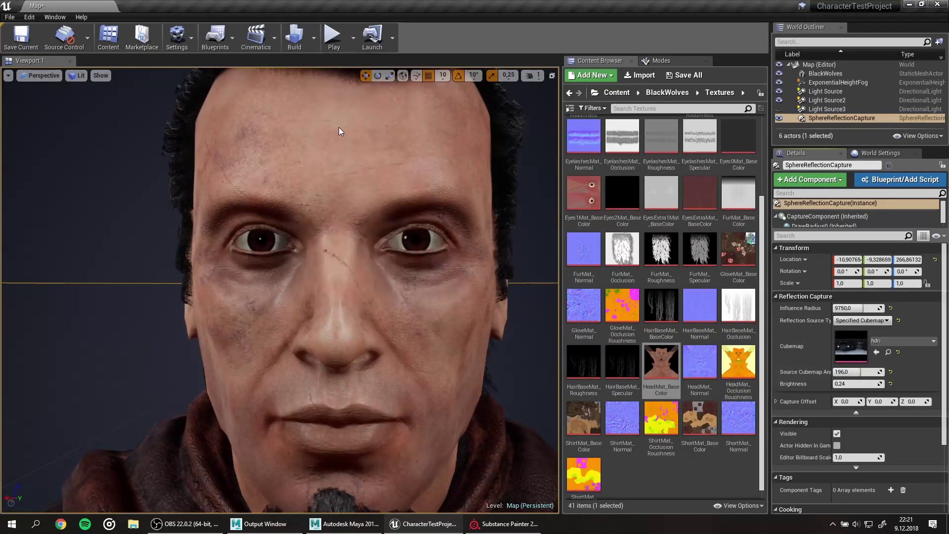
scroll(426, 191, down, 3)
drag(838, 369, 857, 369)
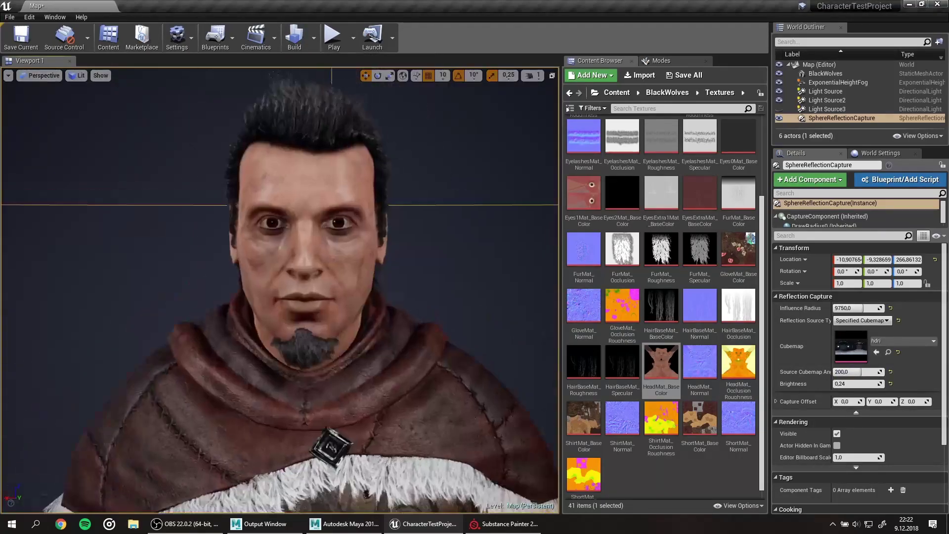
text(10,2)
key(Return)
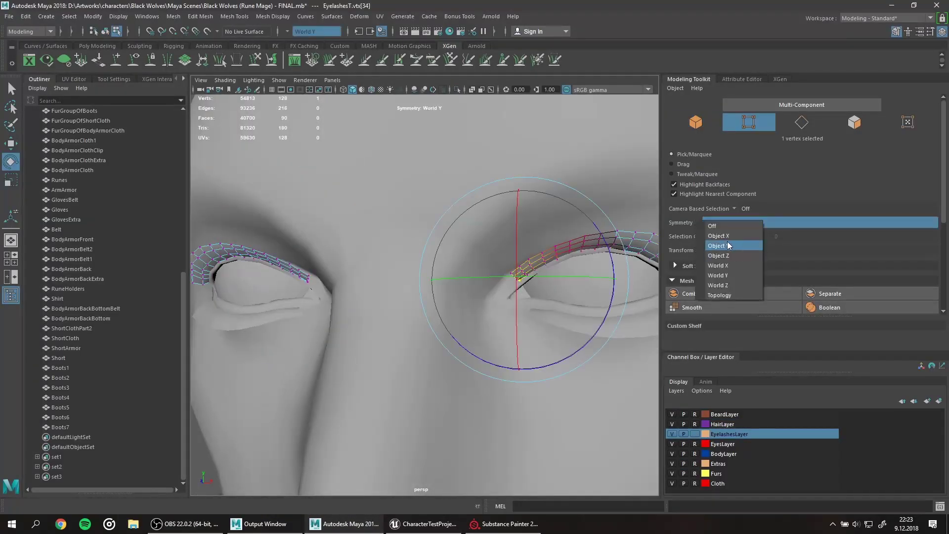
Step: Set Modeling Toolkit symmetry to Object X, with the Move tool active for the eyelash cards
click(718, 236)
key(w)
click(696, 122)
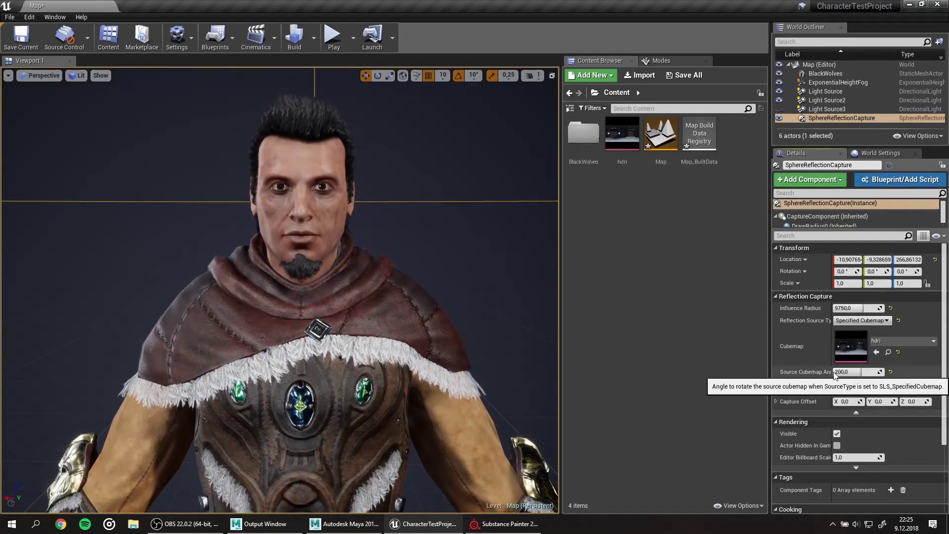
Step: Rotate the reading_room_2k cubemap to 340 degrees, save the selected content, and open the hdri asset
drag(835, 372, 832, 372)
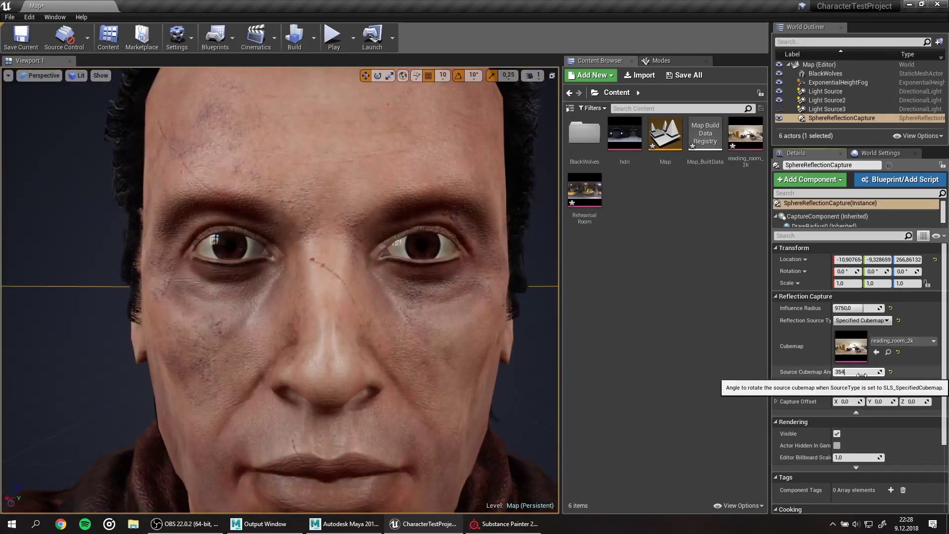
key(ctrl+s)
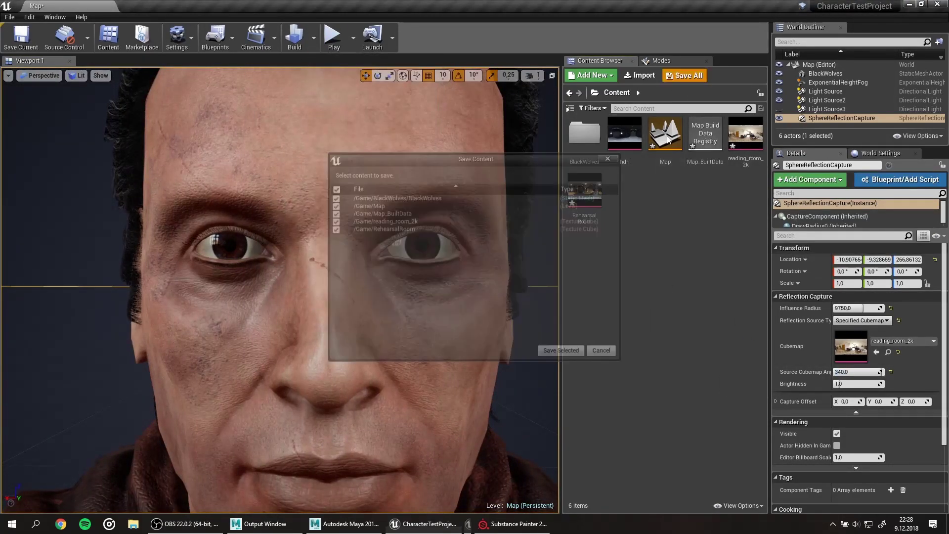
click(613, 152)
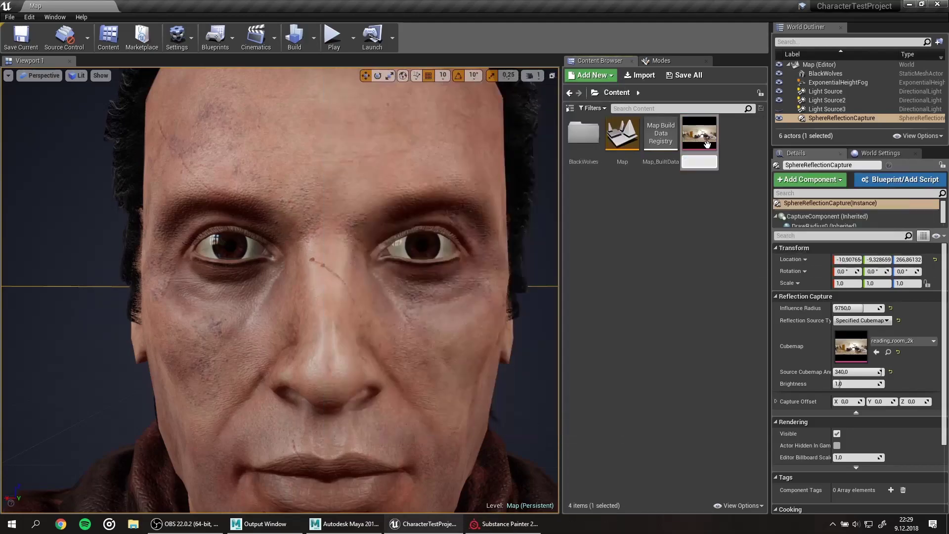
double_click(613, 152)
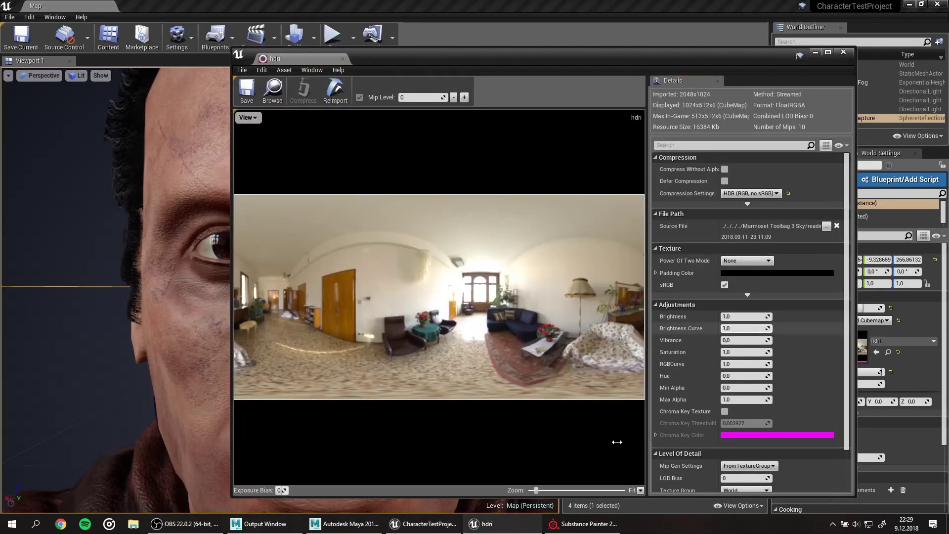
Step: Change the hdri texture brightness, save it, and rebuild the reflection captures
click(747, 317)
key(Return)
key(ctrl+s)
drag(494, 58, 474, 306)
click(313, 37)
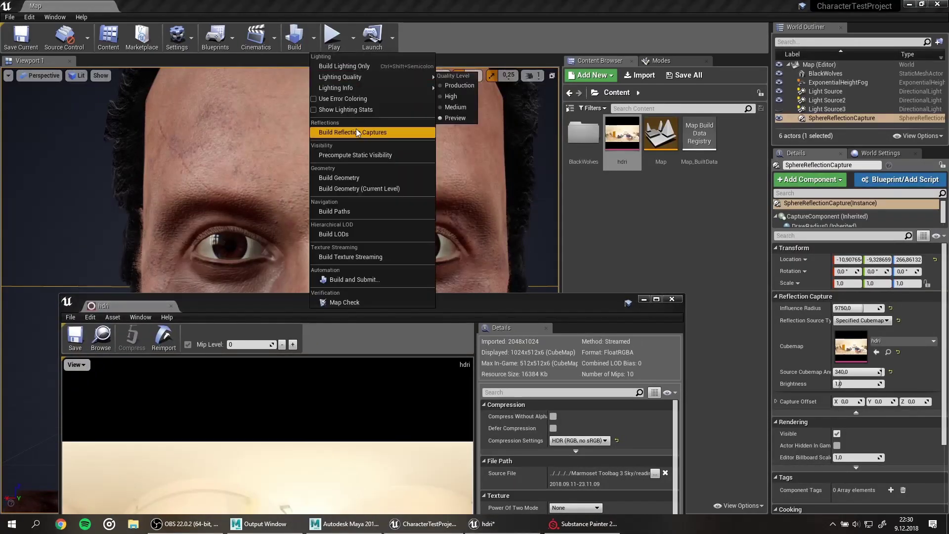
click(355, 129)
drag(575, 309, 340, 193)
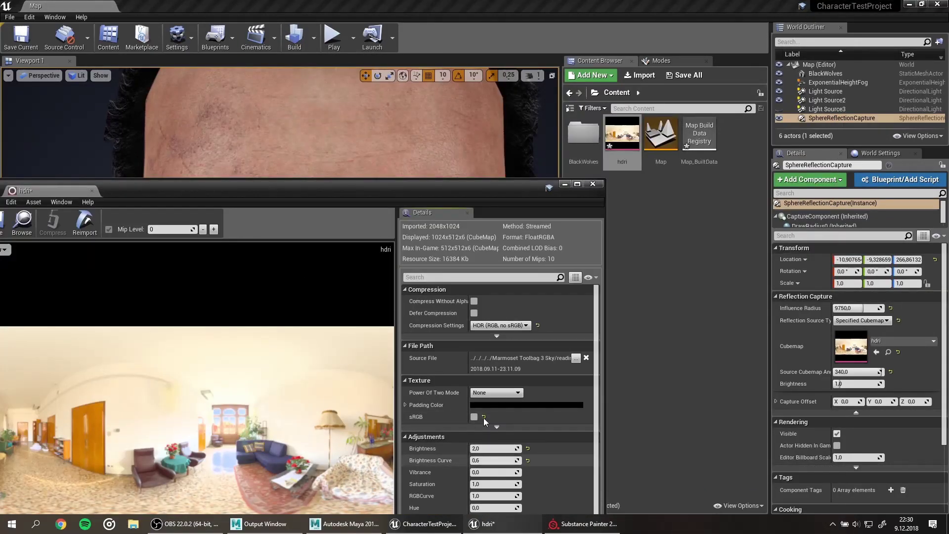
Step: Reset the hdri Brightness, Brightness Curve and Compression Settings to defaults, then save and close it
click(528, 461)
click(528, 449)
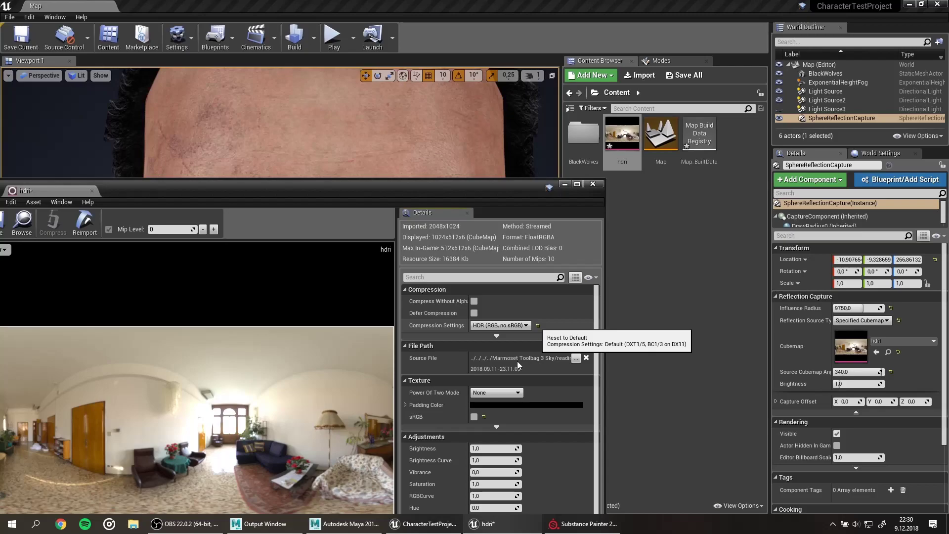
click(537, 325)
click(512, 325)
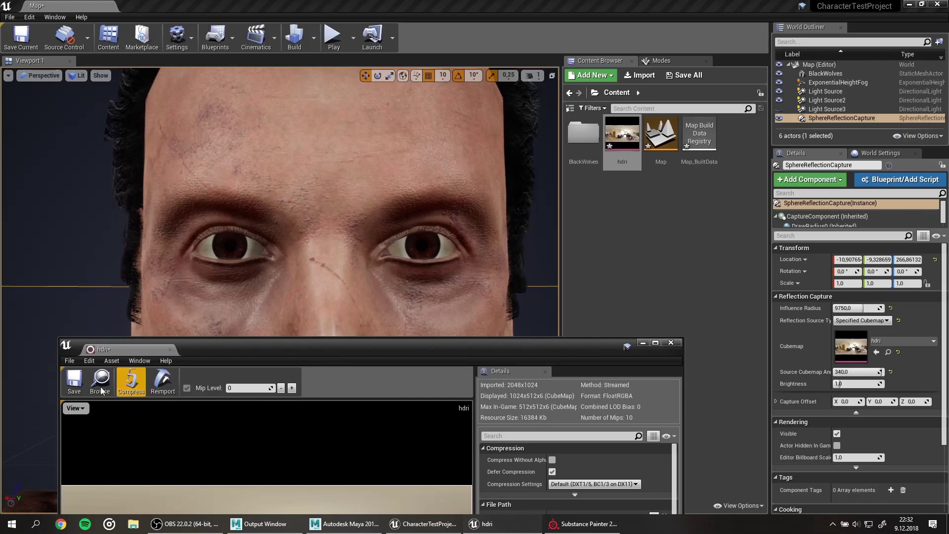
key(ctrl+s)
click(671, 343)
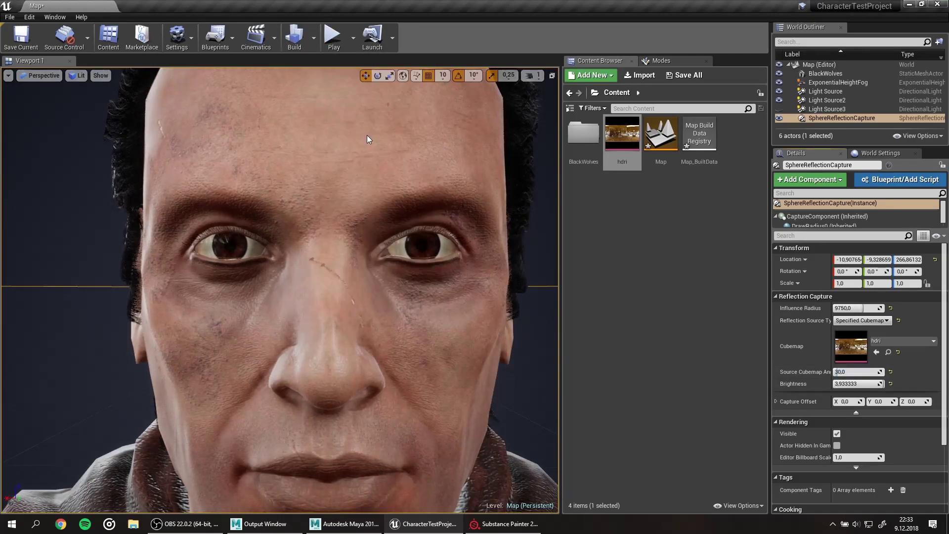
Step: Import reading_room_2k and assign it as the reflection Cubemap
click(313, 37)
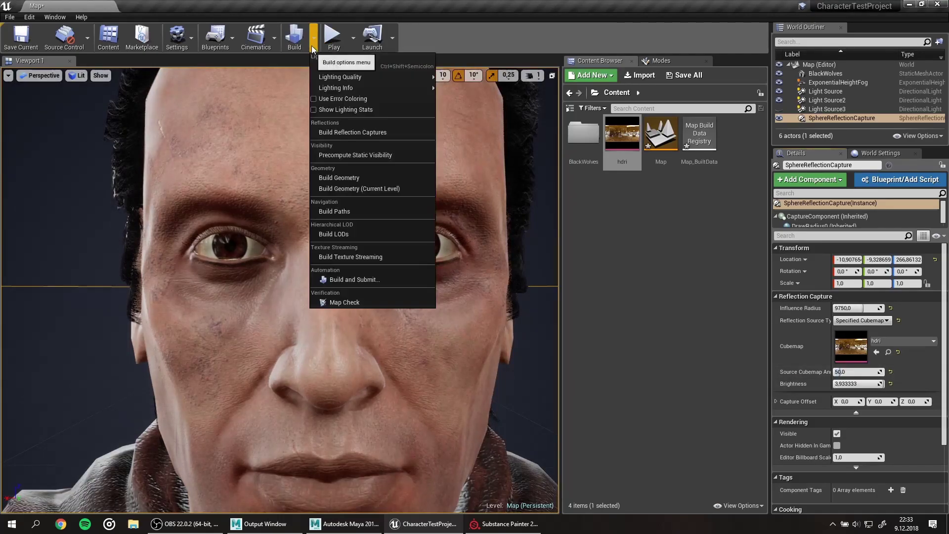
click(639, 76)
click(445, 249)
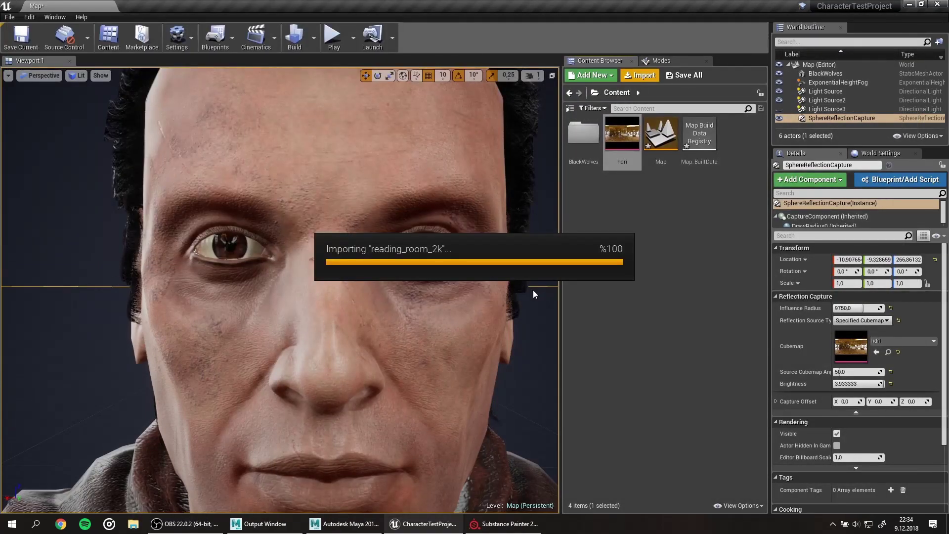
drag(738, 141, 843, 350)
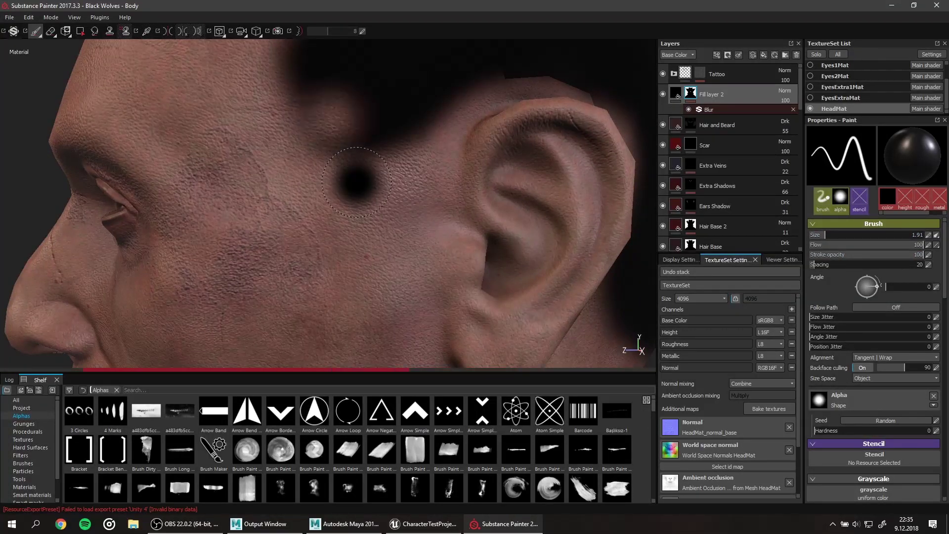
Step: Paint the Fill layer 2 mask in white to extend the dark hair shadow down from the hairline
key(x)
drag(359, 198, 411, 261)
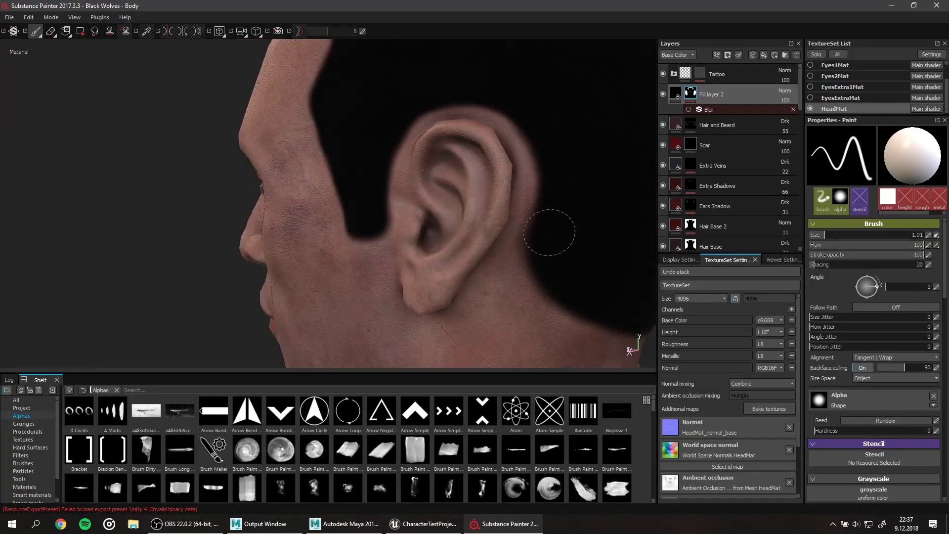
alt+drag(294, 99, 555, 229)
Step: Export the HeadMat textures and select them for reimport in Unreal
key(ctrl+shift+e)
click(496, 408)
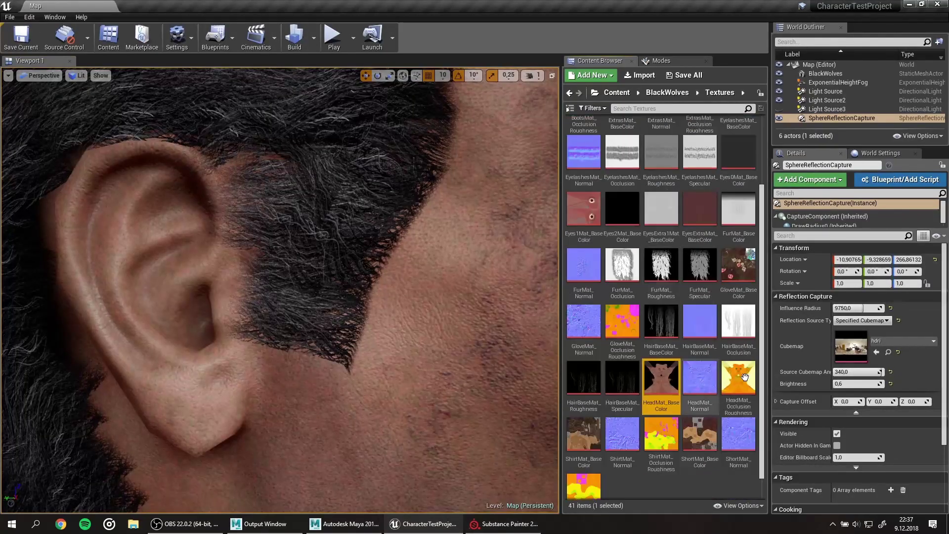
shift+click(744, 377)
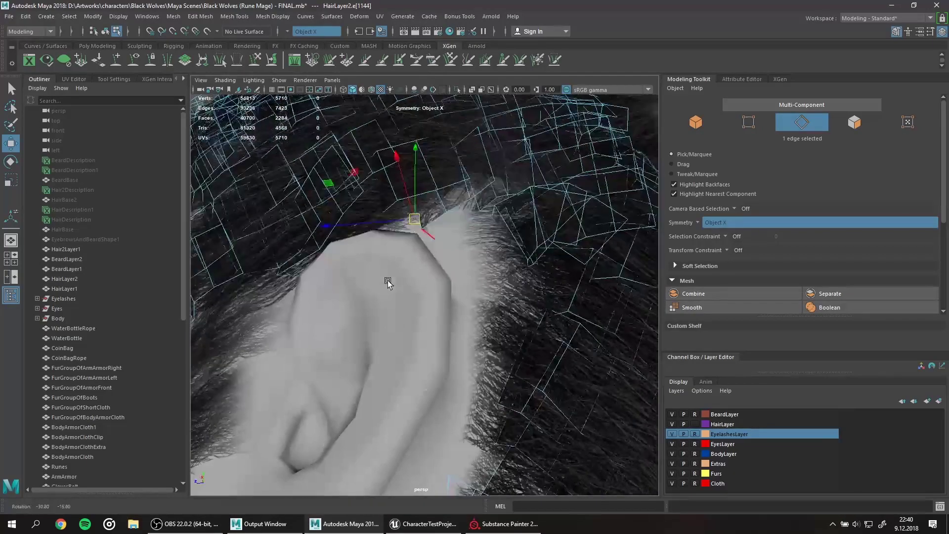
Step: Rotate the HairLayer2 card components above the ear, orbiting around the head to check them
key(e)
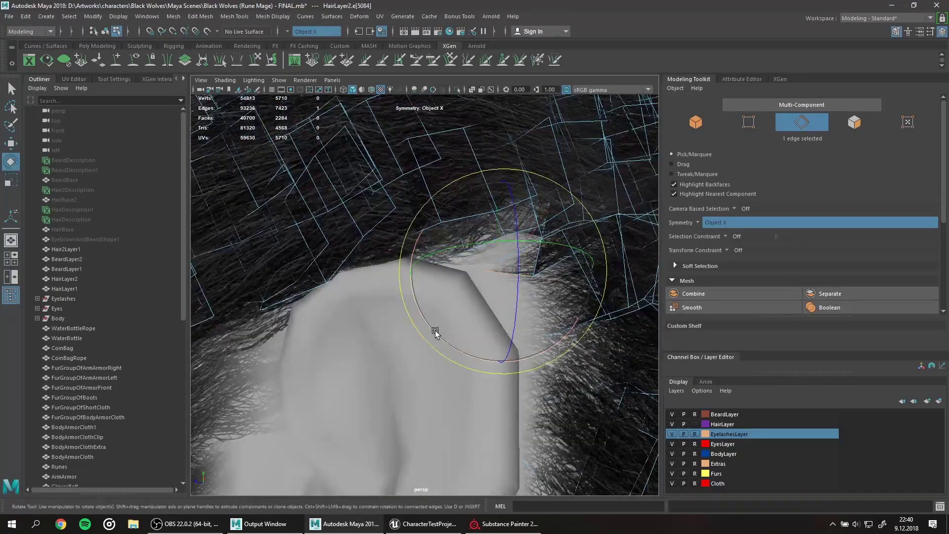
alt+drag(561, 142, 512, 225)
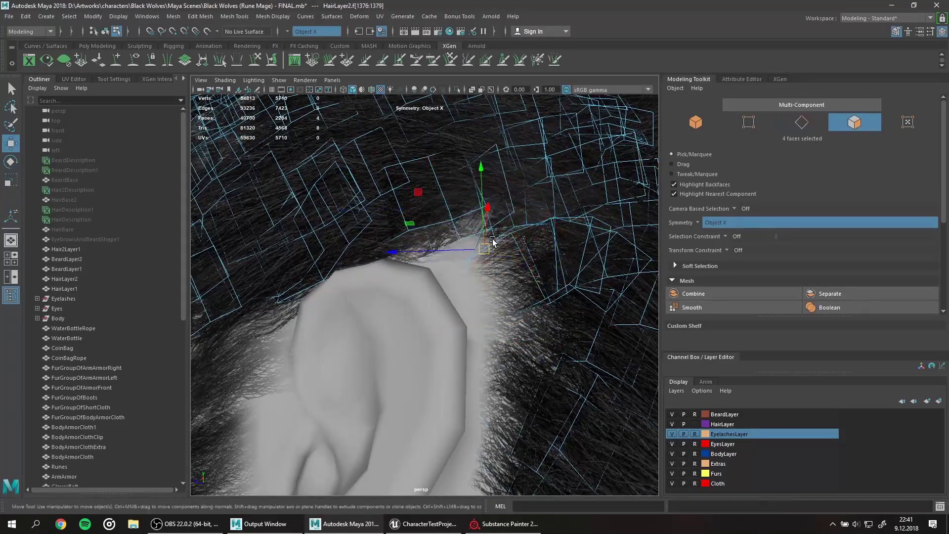
key(alt+Tab)
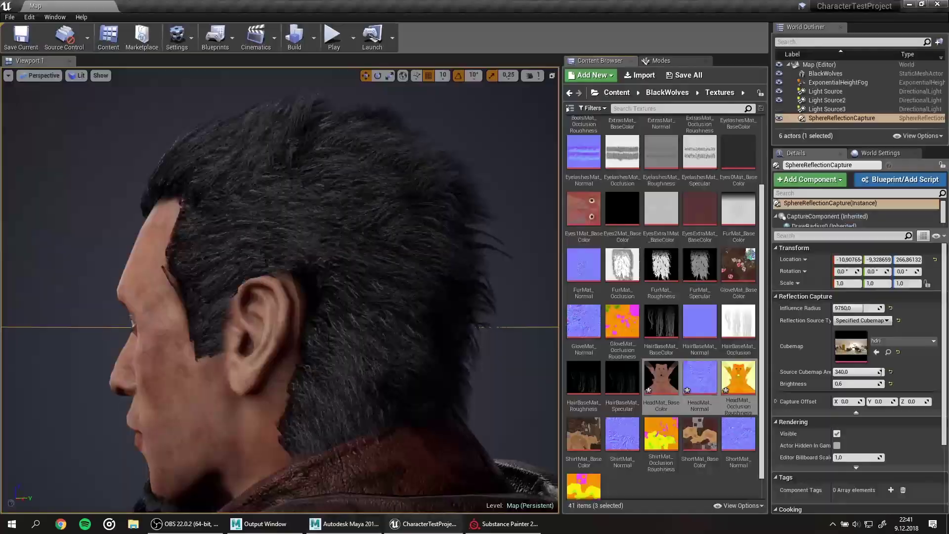
key(alt+Tab)
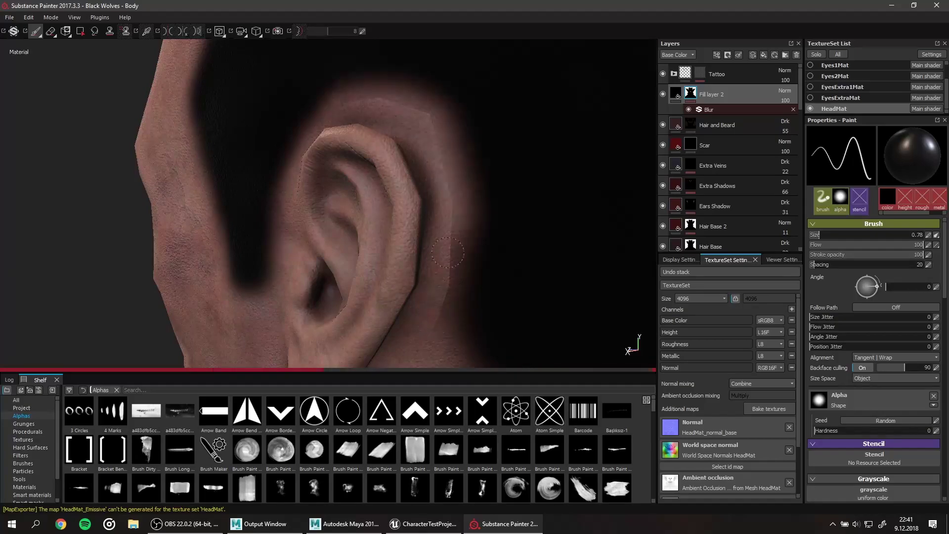
alt+drag(396, 141, 427, 209)
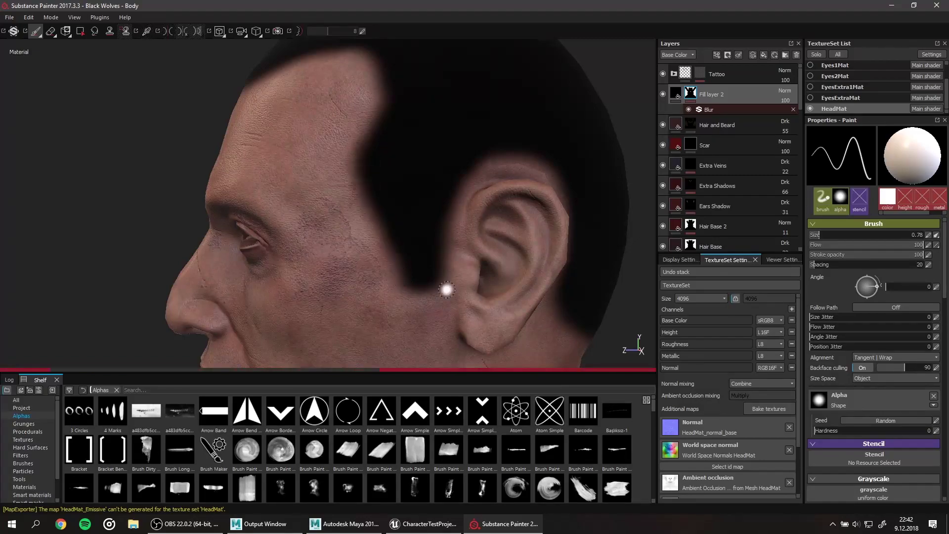
alt+drag(447, 291, 398, 243)
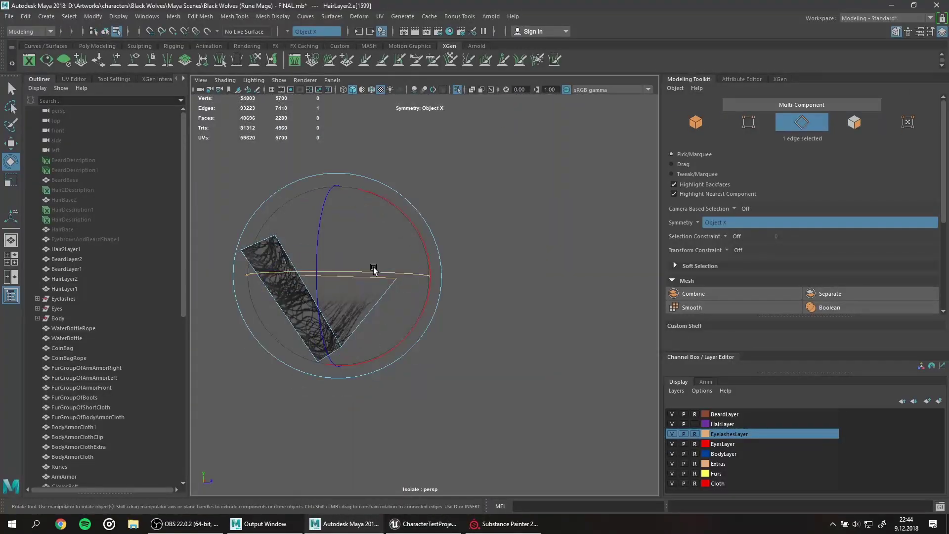
Step: Select hair-card edges near the ear and rotate a card in toward the head
click(345, 262)
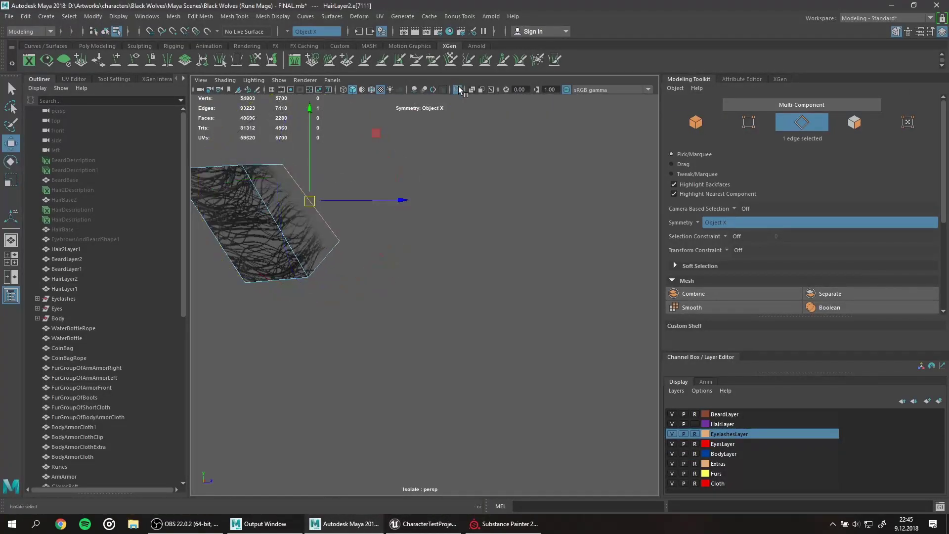
click(406, 295)
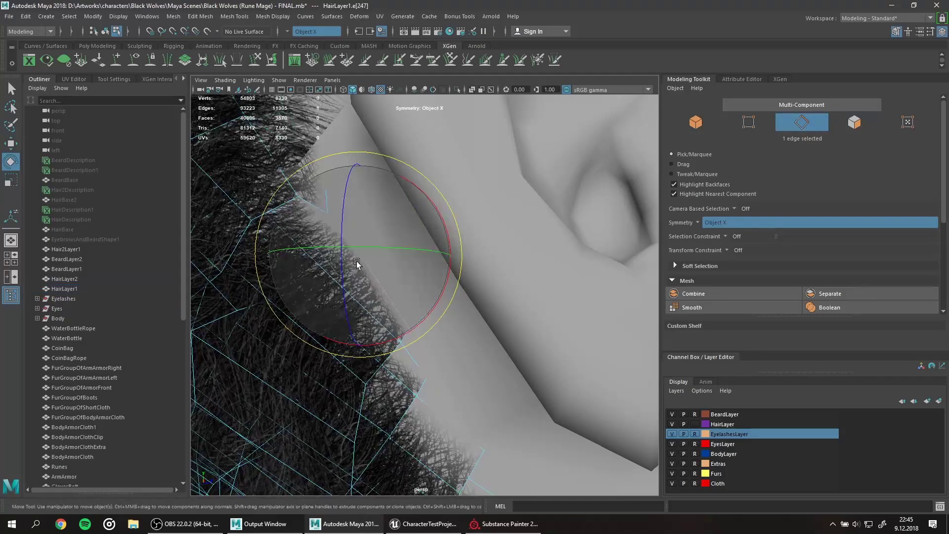
click(414, 407)
key(e)
click(545, 388)
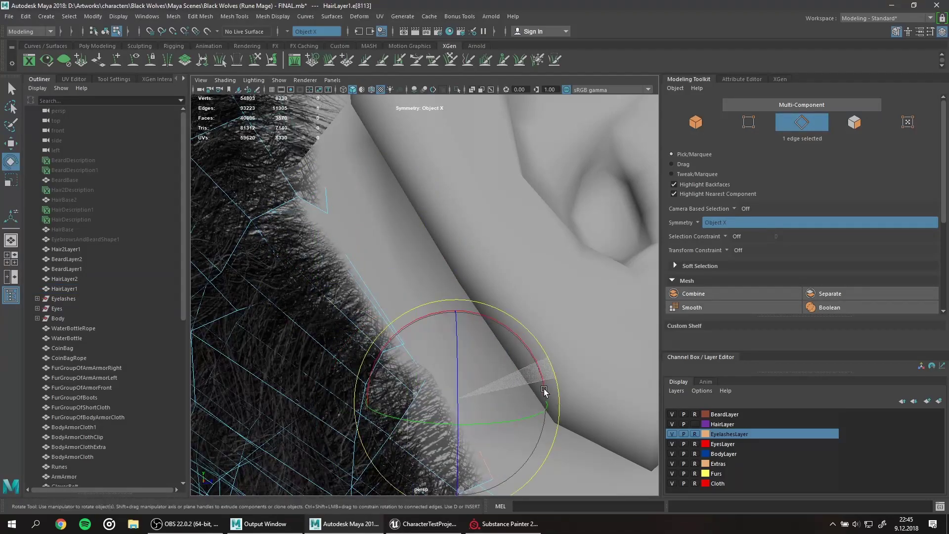
alt+middle_drag(544, 388, 497, 295)
click(447, 329)
Step: Isolate and frame the card by the ear, move it, then pick a HairLayer1 edge
key(ctrl+1)
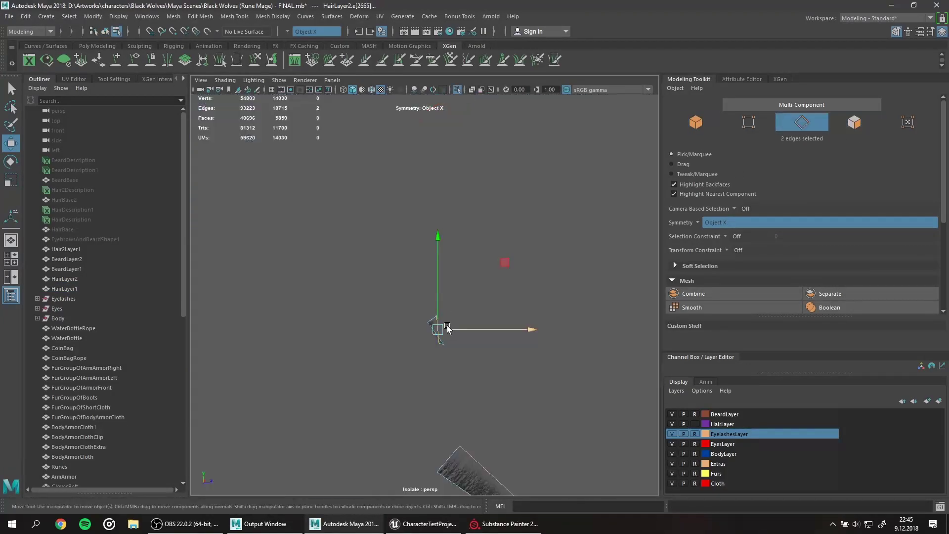
key(w)
key(f)
key(ctrl+1)
key(w)
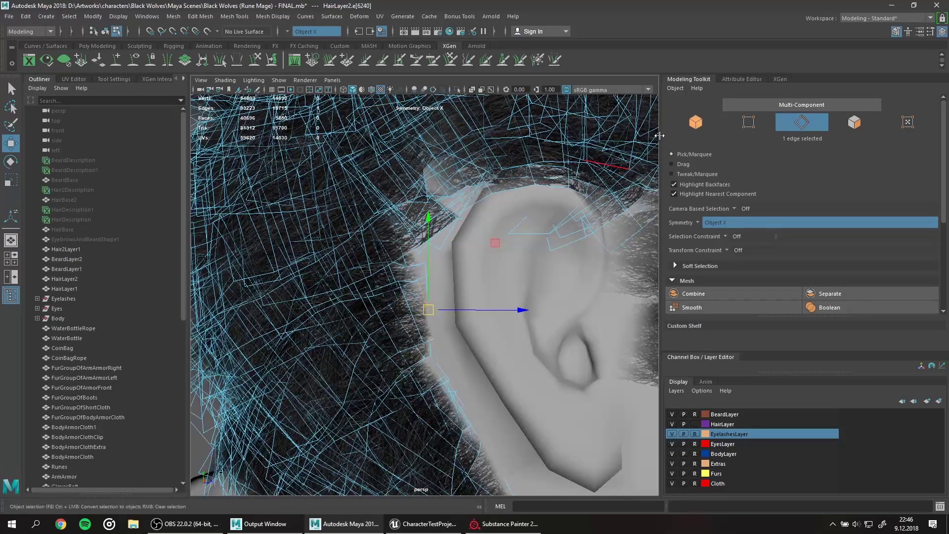
click(430, 201)
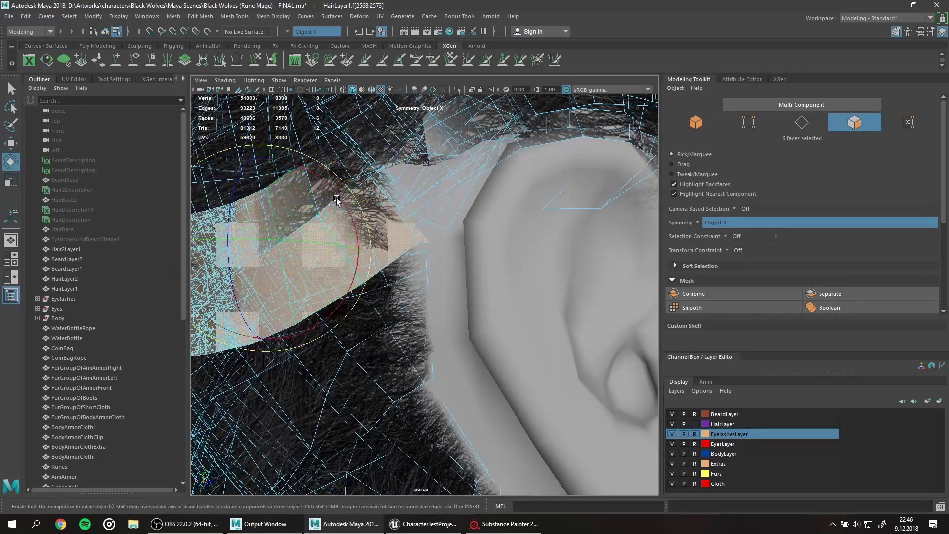
key(F8)
key(w)
scroll(336, 200, down, 5)
scroll(414, 328, up, 5)
Step: Select the hair card beside the ear and frame its faces in isolation
click(421, 181)
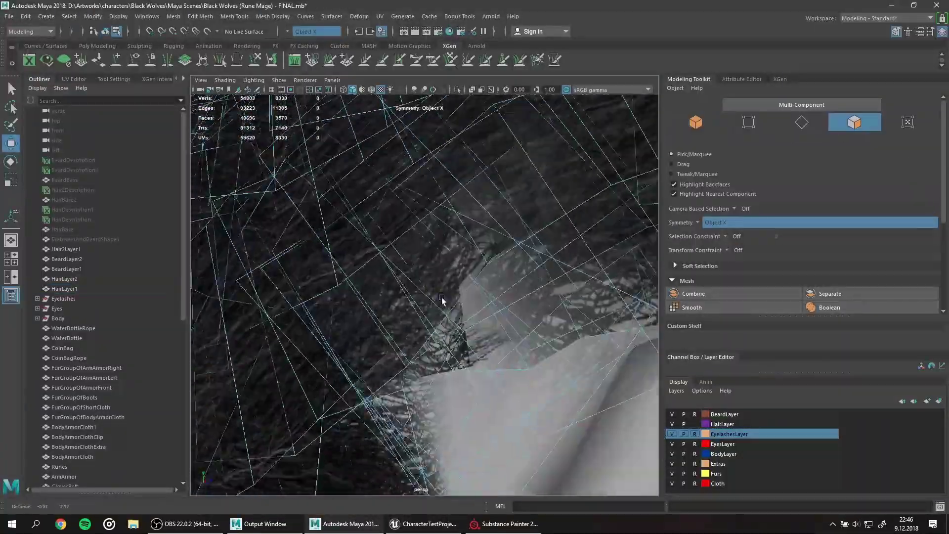
key(ctrl+1)
key(f)
key(ctrl+1)
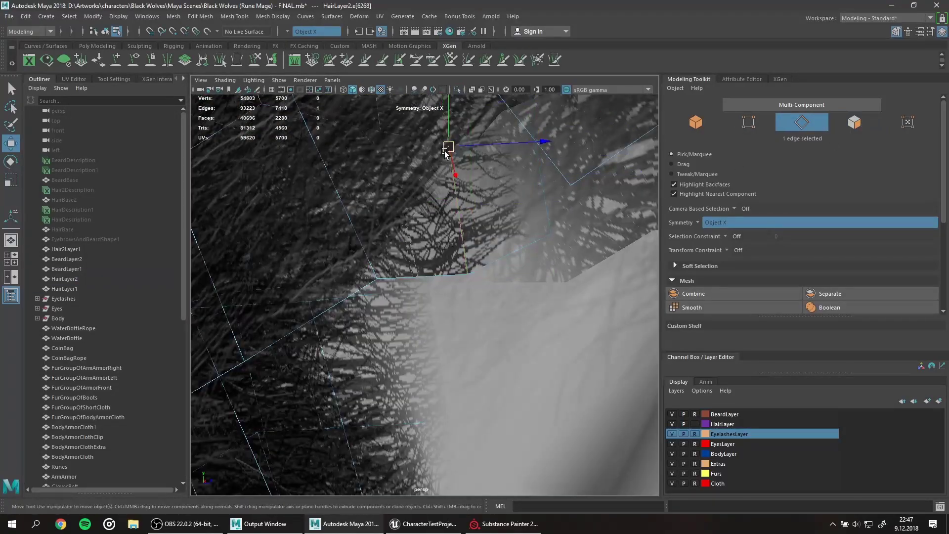
key(ctrl+z)
key(f)
key(F8)
scroll(368, 267, down, 5)
scroll(460, 256, up, 3)
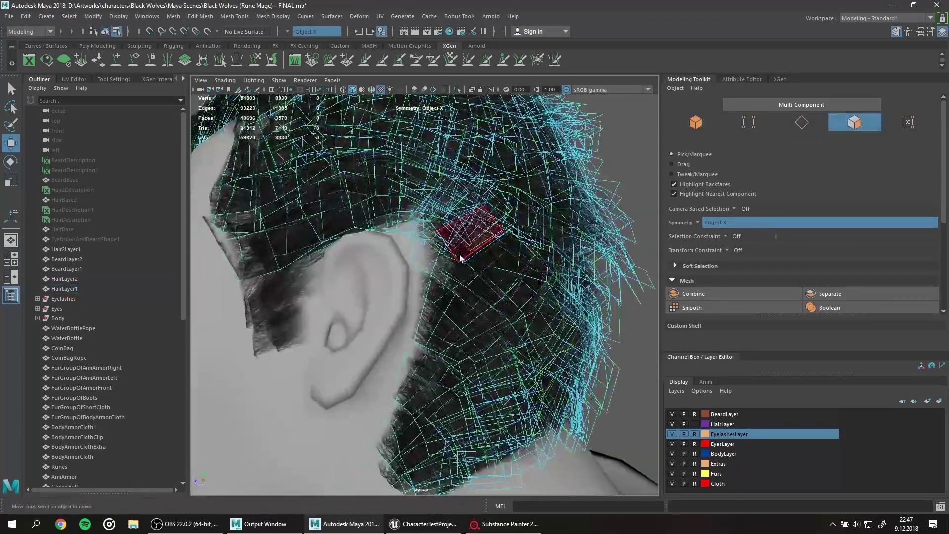
Step: Select a HairLayer1 card face near the ear, review from the front, and clear the selection
key(ctrl+z)
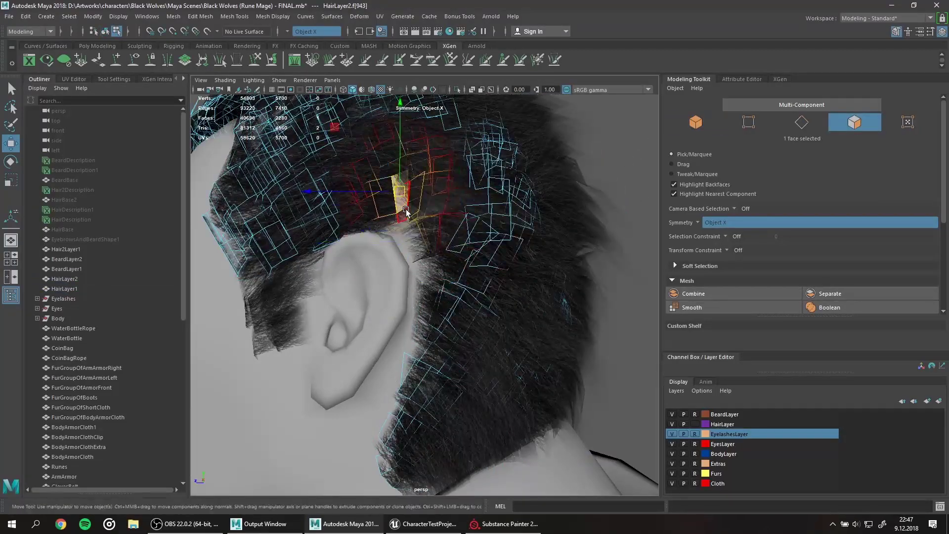
click(522, 305)
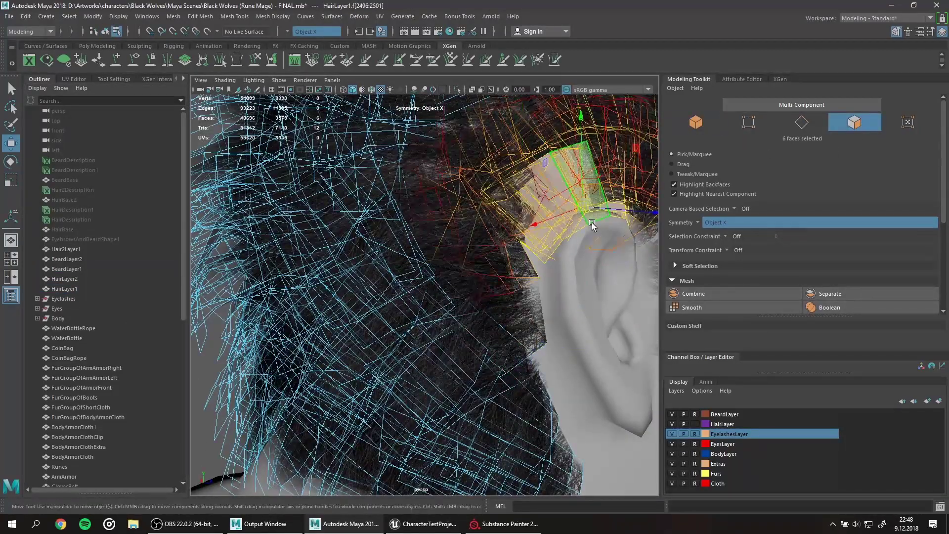
mouse_move(580, 198)
alt+mouse_down()
mouse_move(547, 237)
mouse_move(530, 339)
mouse_move(468, 333)
alt+mouse_up()
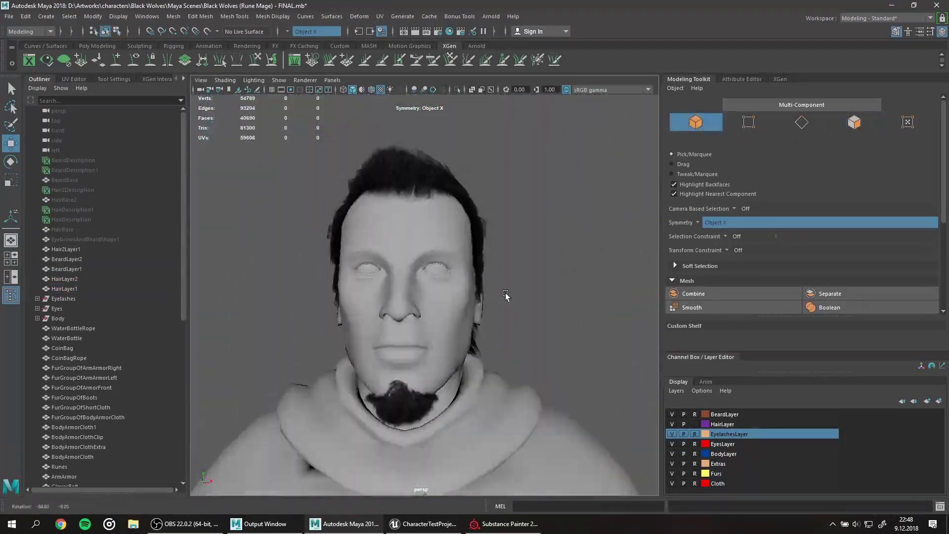
key(F8)
key(ctrl+h)
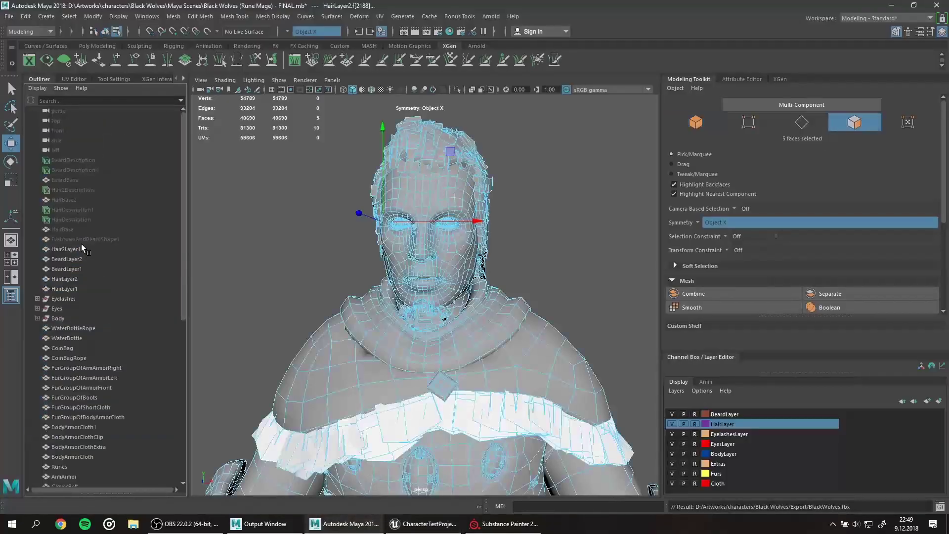
Step: Set the ExponentialHeightFog Editor Billboard Scale to 0
click(82, 248)
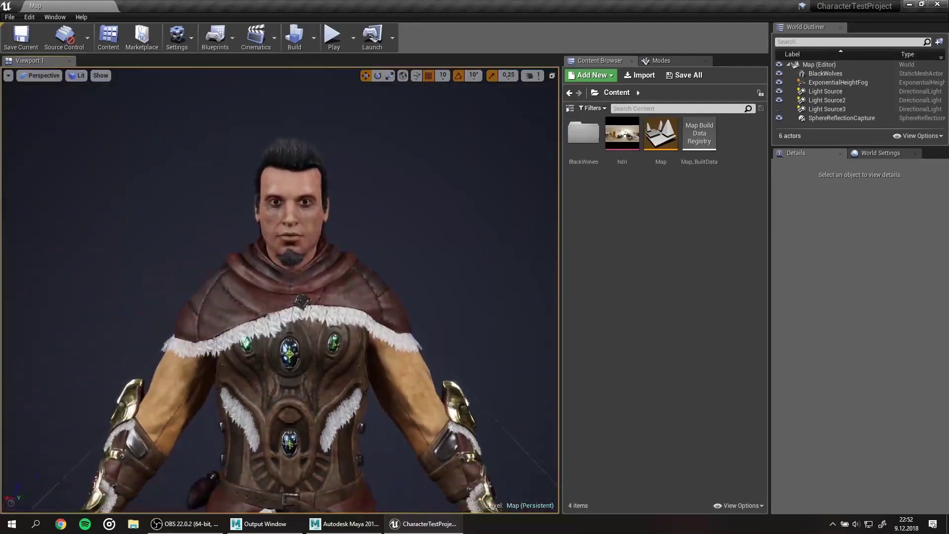
click(820, 84)
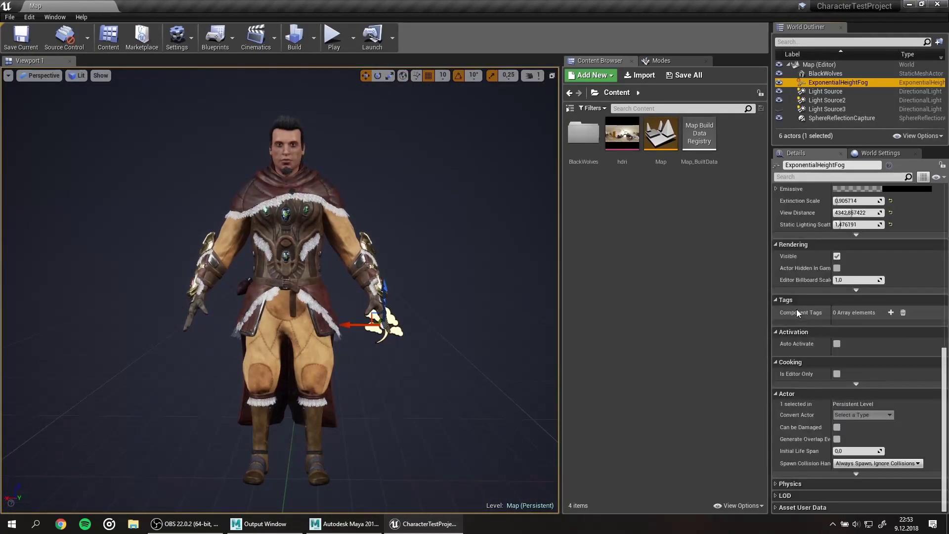
text(0)
key(Return)
click(840, 118)
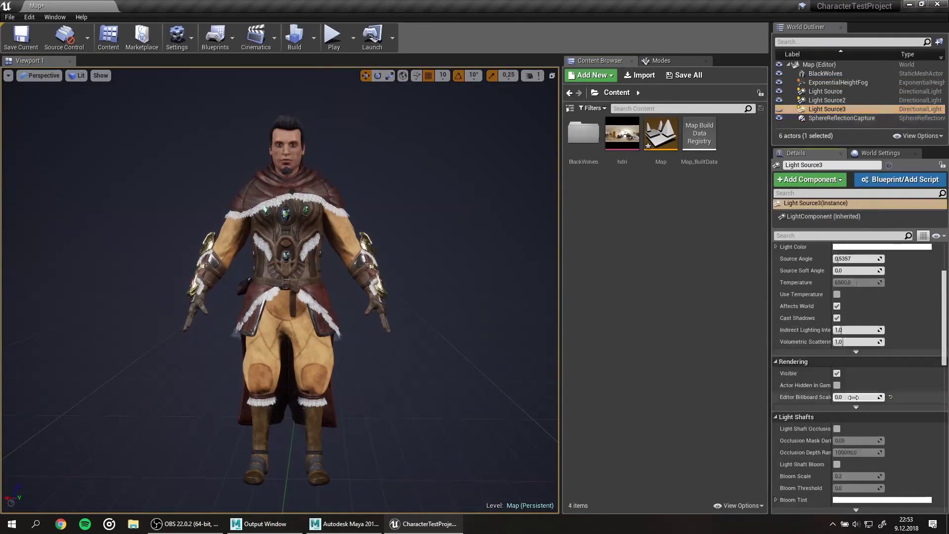
Step: Set Light Source3's Editor Billboard Scale to 0 and save the map
click(838, 82)
click(25, 205)
click(100, 75)
click(180, 290)
key(ctrl+s)
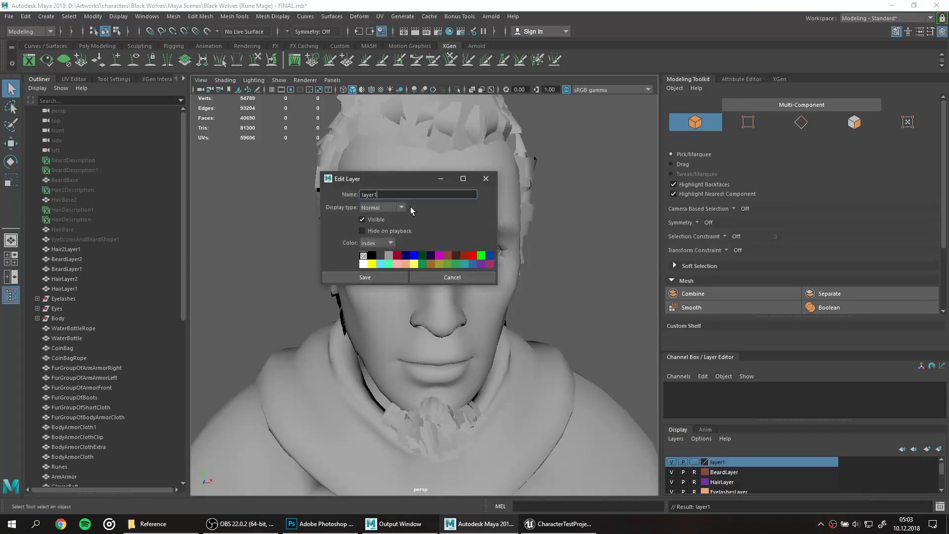
Step: Confirm the new EyebrowsLayer display layer and frame the face from the front
click(372, 263)
click(364, 277)
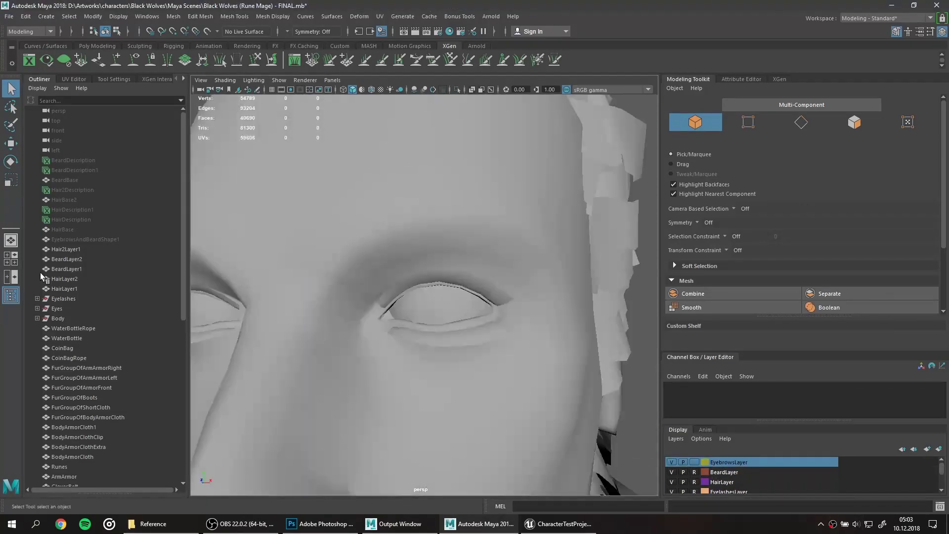
click(37, 329)
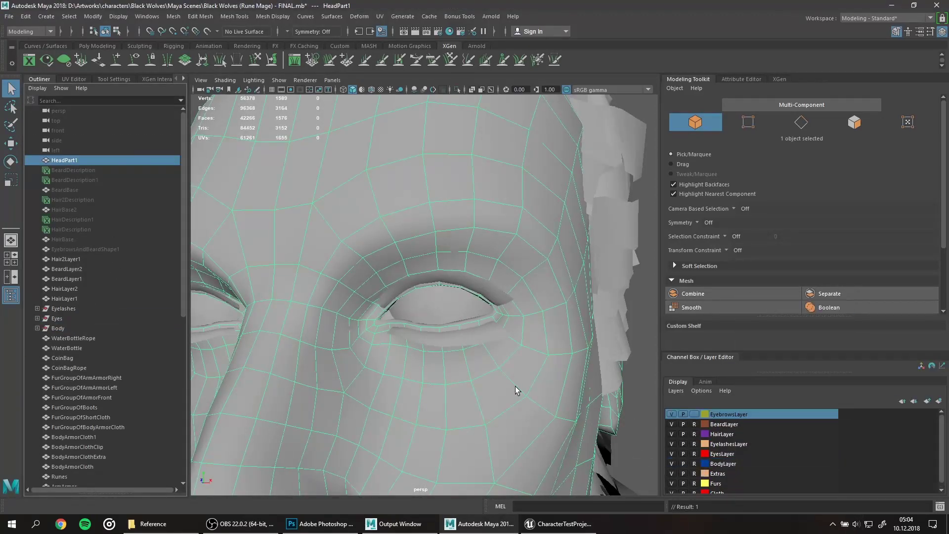
key(a)
scroll(409, 285, up, 10)
alt+drag(515, 390, 409, 286)
scroll(410, 286, up, 5)
Step: Select the brow faces on the head and extract them into an eyebrow base mesh
click(362, 278)
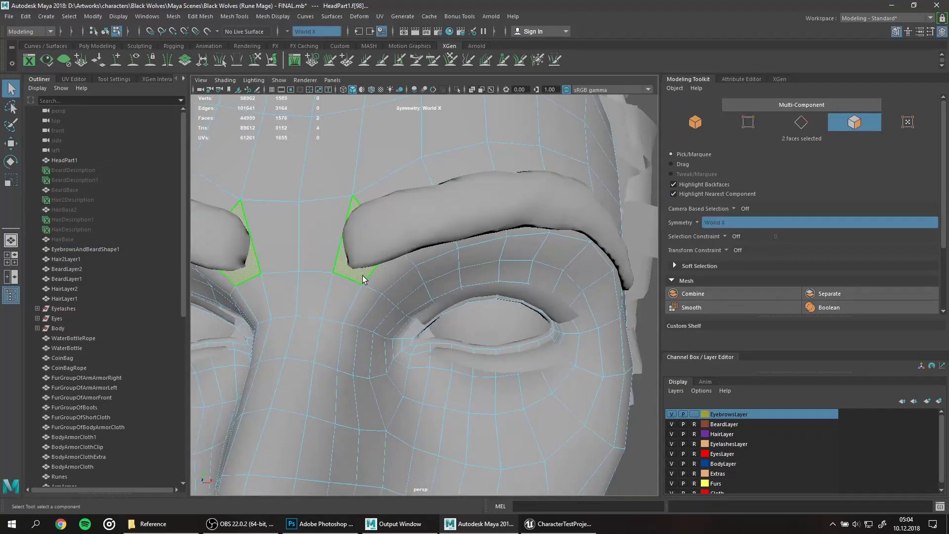
alt+drag(526, 161, 295, 261)
shift+click(504, 341)
scroll(445, 341, down, 8)
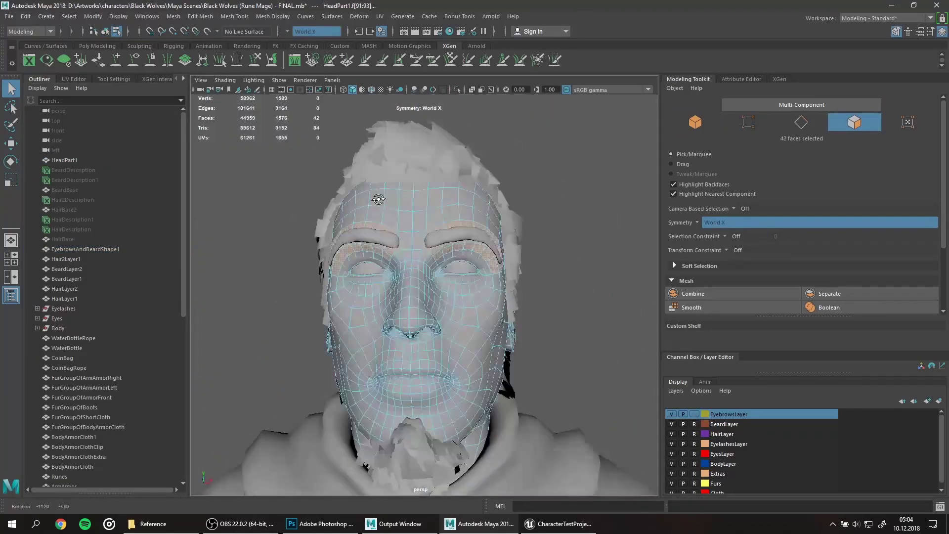
click(695, 123)
key(f)
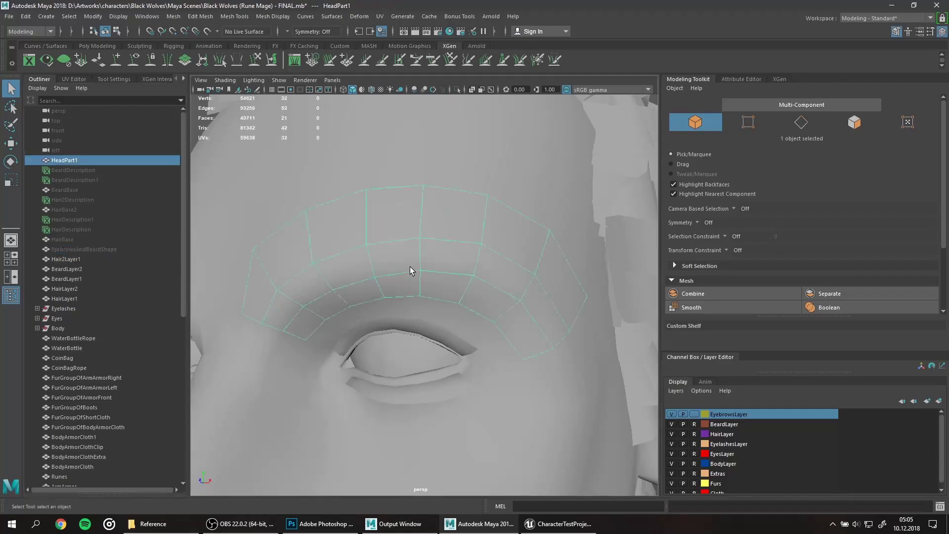
Step: In the Interactive Groom Editor, rename the eyebrow description and start a density mask map on its base
click(157, 79)
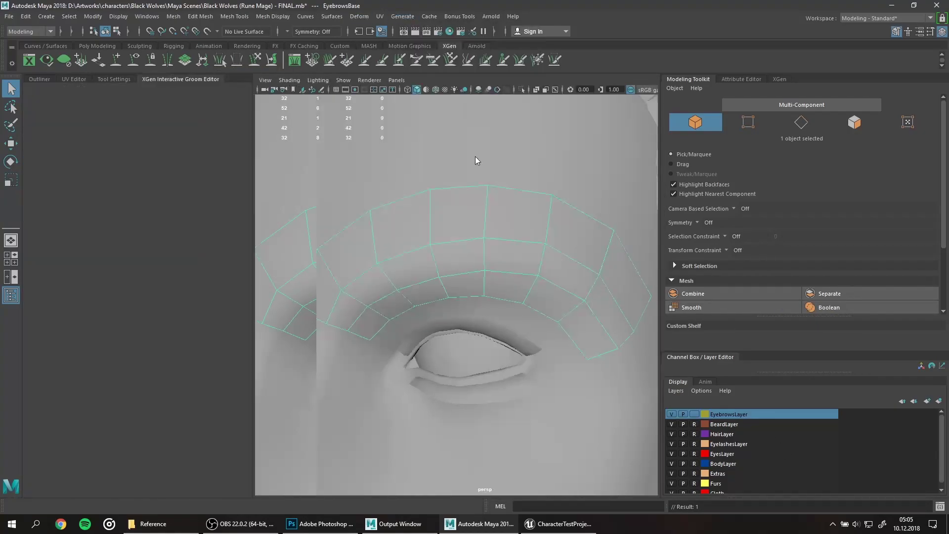
double_click(94, 196)
text(Eye)
click(109, 248)
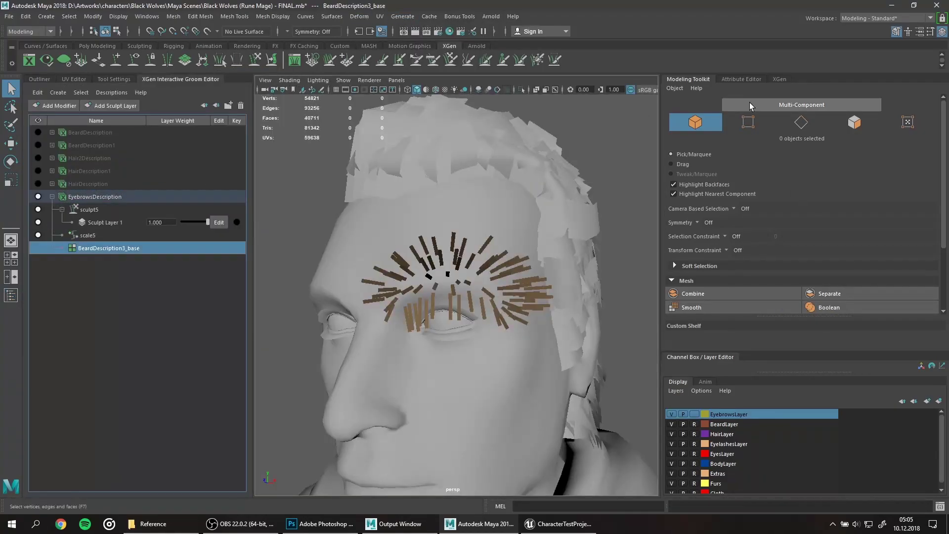
click(741, 79)
click(914, 198)
Step: Create the EyebrowsLayer1 density mask and inspect the brow patch from several angles
text(yebrowsLayer1densityMask)
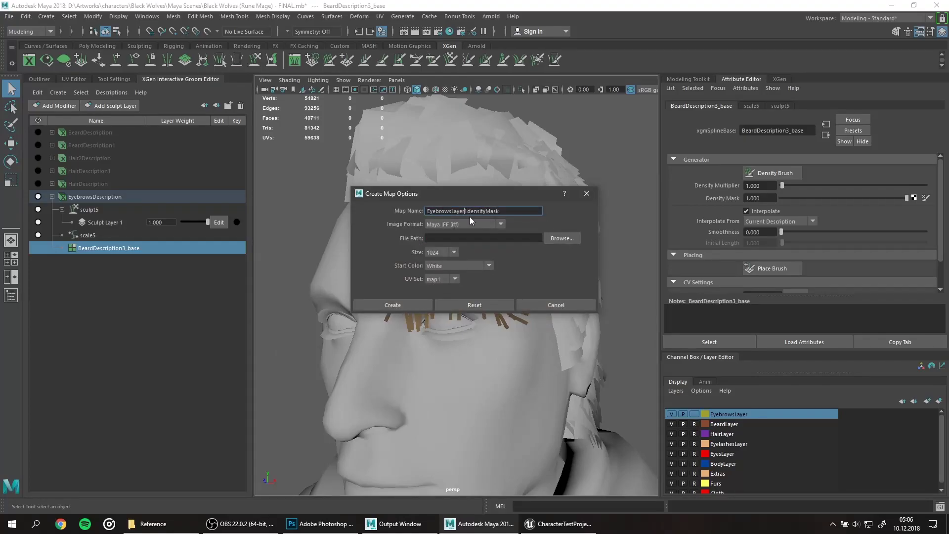
click(393, 305)
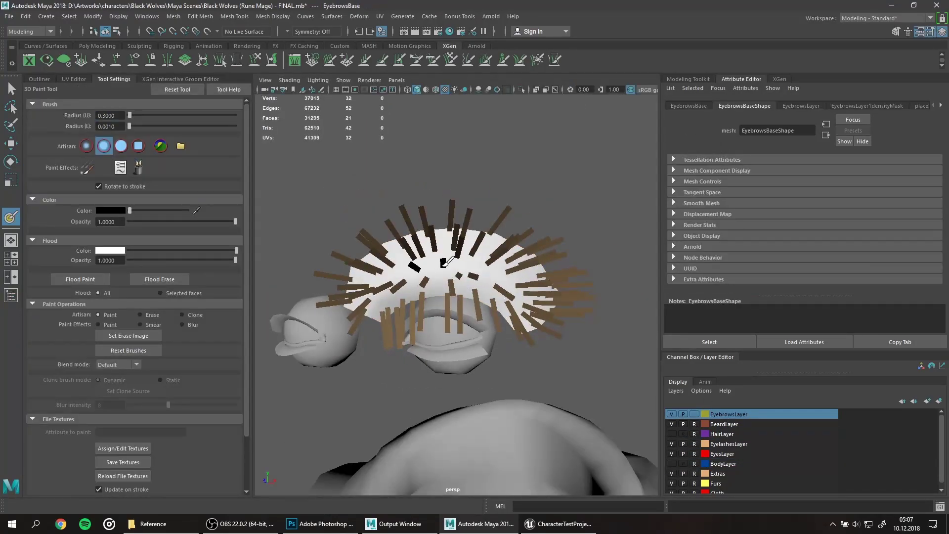
scroll(420, 262, up, 3)
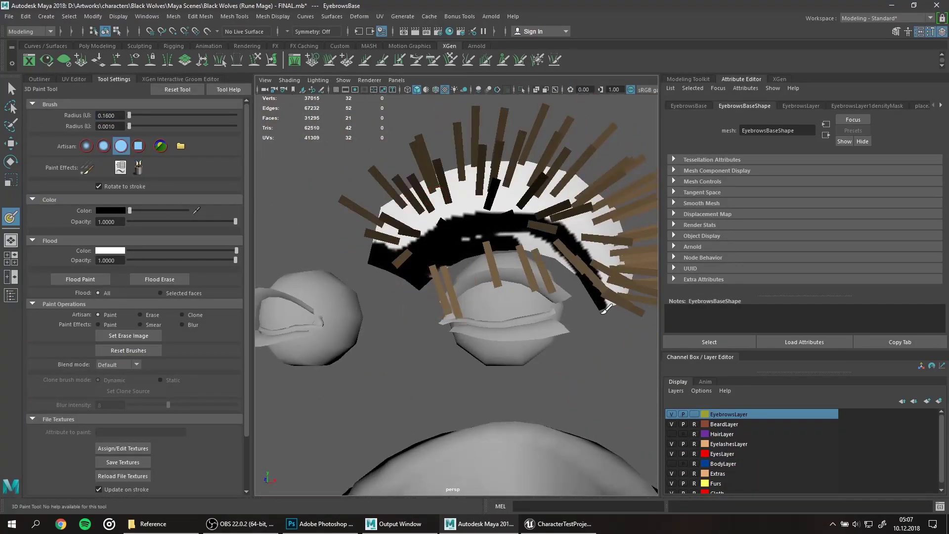
alt+drag(604, 309, 534, 271)
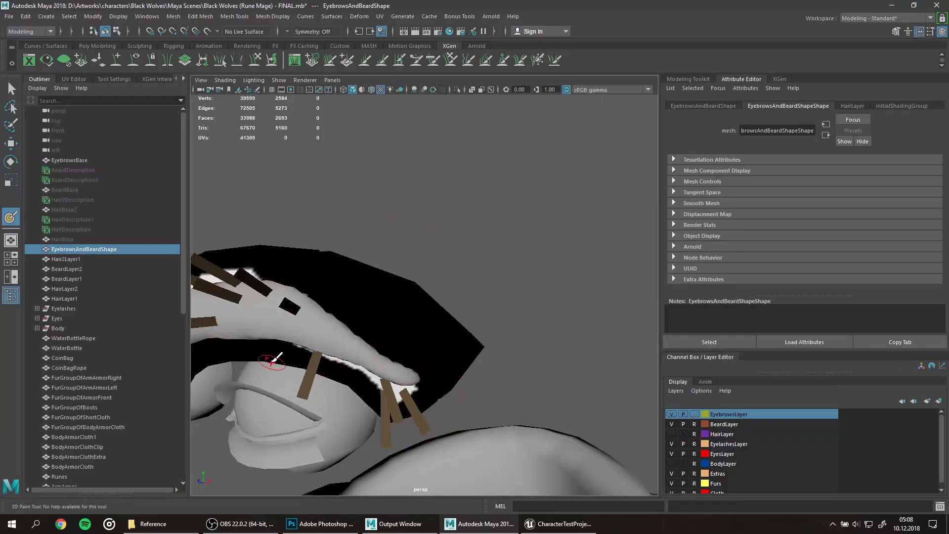
alt+drag(274, 357, 347, 317)
click(114, 79)
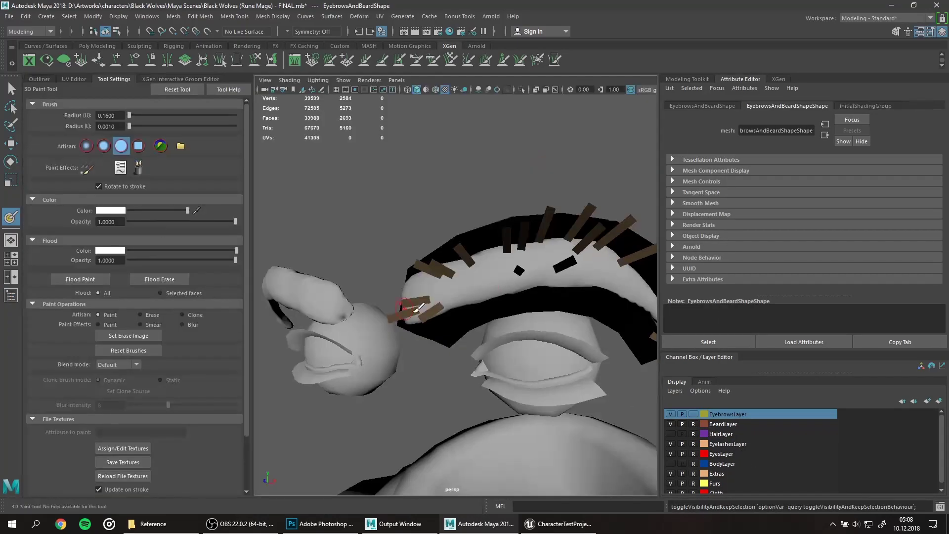
mouse_move(417, 308)
alt+mouse_down()
mouse_move(572, 318)
mouse_move(403, 267)
alt+mouse_up()
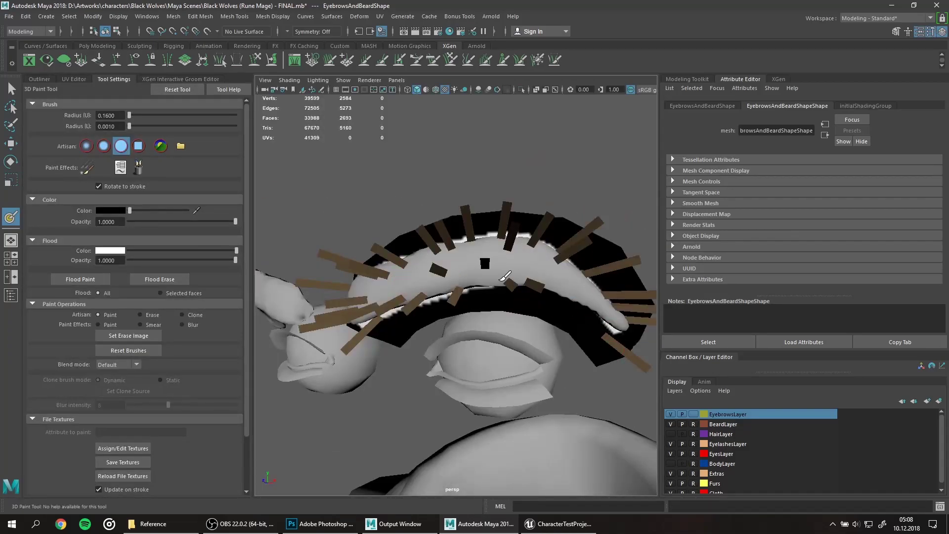
alt+drag(378, 307, 488, 239)
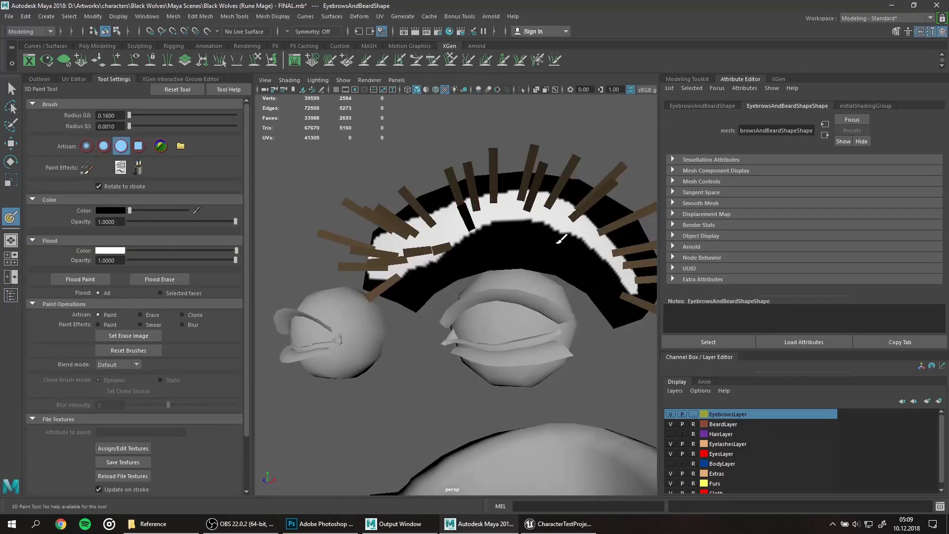
alt+drag(561, 240, 370, 282)
alt+drag(494, 222, 138, 205)
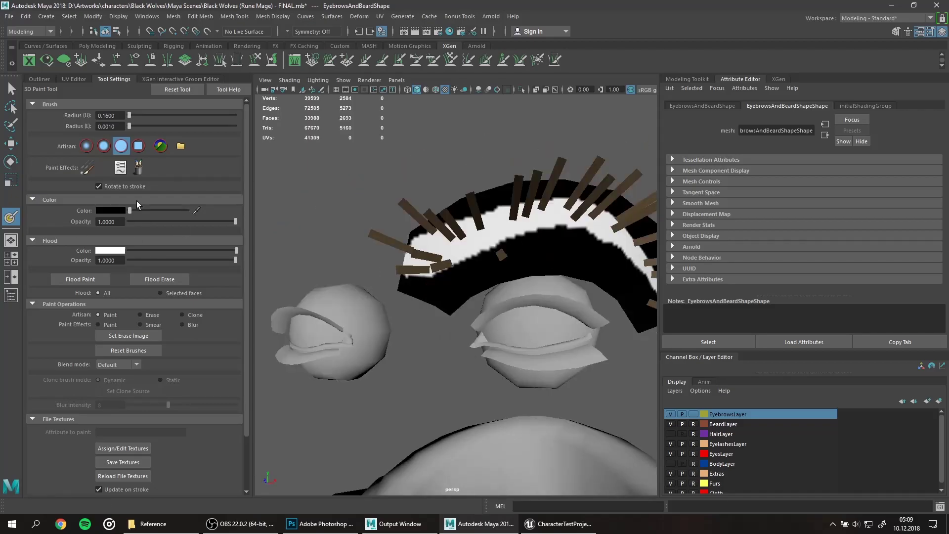
alt+drag(358, 267, 381, 197)
alt+right_drag(381, 197, 380, 208)
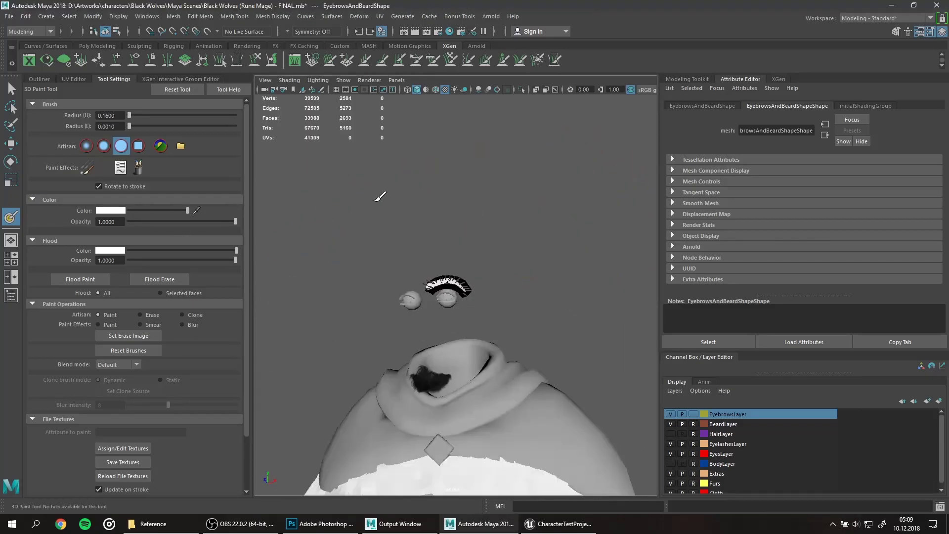
alt+middle_drag(381, 207, 466, 355)
key(q)
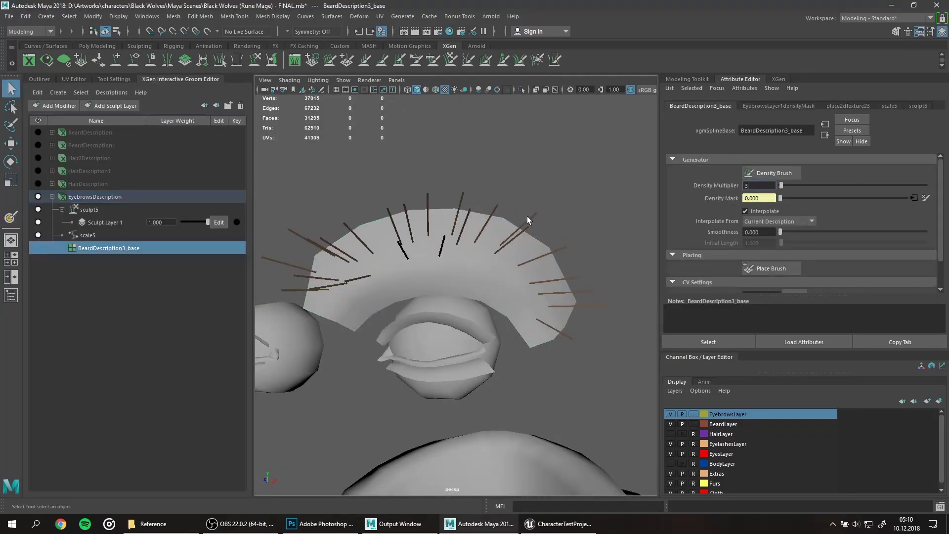
Step: Raise the eyebrow density to 6, select the scale modifier, and comb hairs along the brow
alt+drag(375, 208, 328, 202)
click(759, 186)
text(6)
key(Return)
alt+drag(494, 208, 567, 189)
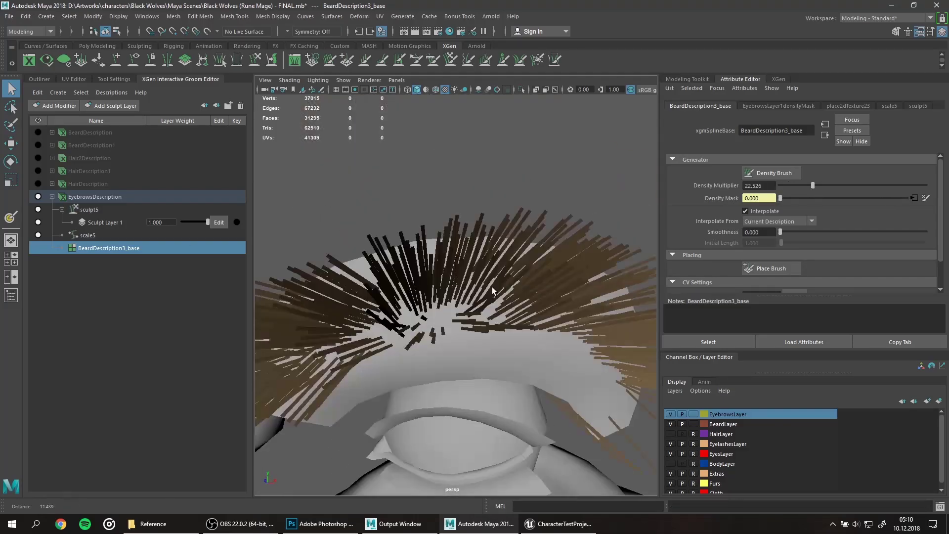
click(88, 235)
mouse_move(396, 247)
alt+mouse_down()
mouse_move(485, 265)
mouse_move(292, 128)
alt+mouse_up()
mouse_move(406, 262)
alt+mouse_down()
mouse_move(467, 381)
mouse_move(424, 94)
alt+mouse_up()
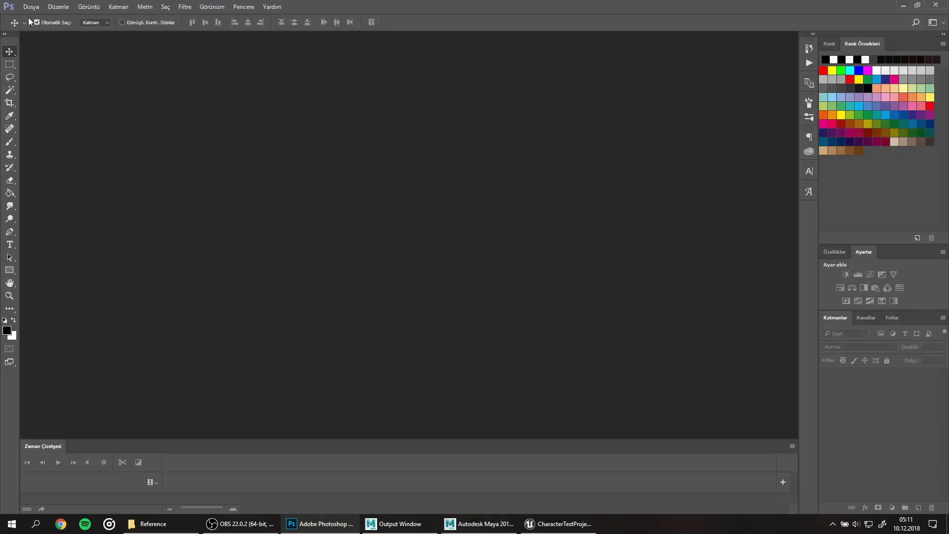
Step: Create a new blank document in Photoshop
click(321, 524)
key(ctrl+n)
key(Return)
click(929, 381)
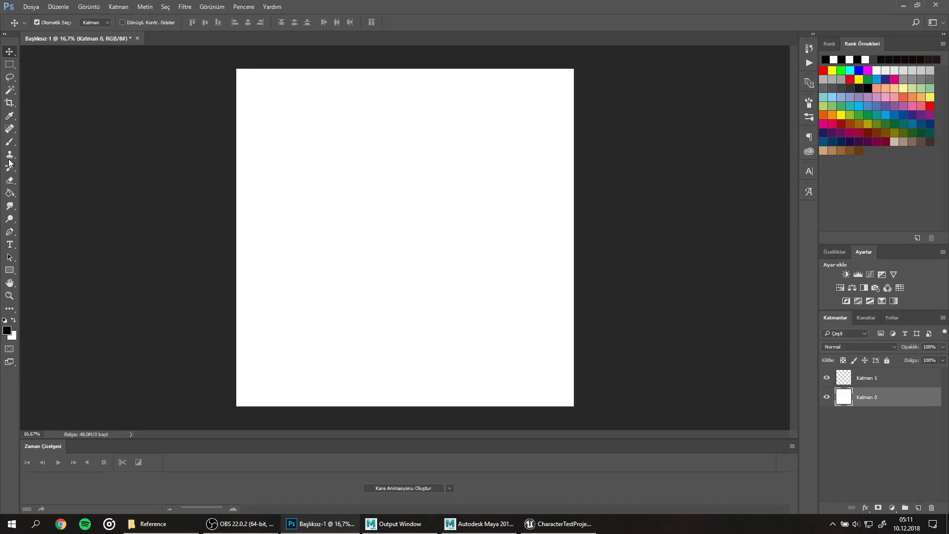
Step: Fill the canvas black, swap to white, and paint a test stroke with the brush
key(b)
key(alt+BackSpace)
key(x)
drag(339, 116, 345, 244)
key(ctrl+z)
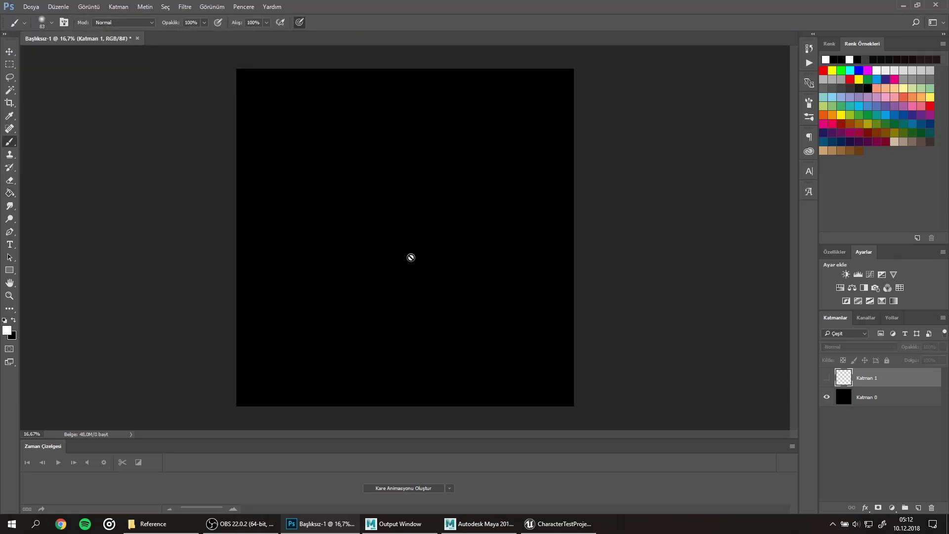
key(ctrl+comma)
alt+scroll(392, 237, up, 2)
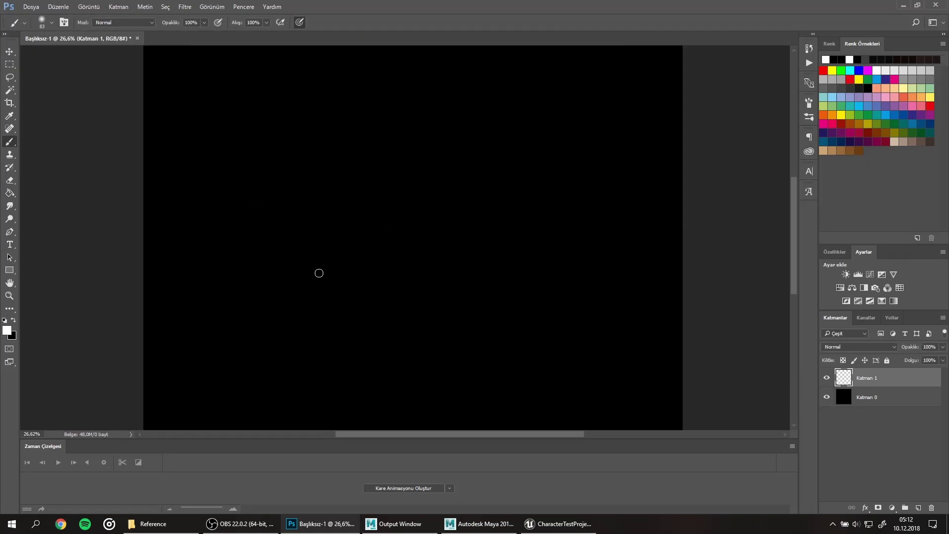
key(ctrl+minus)
key(ctrl+plus)
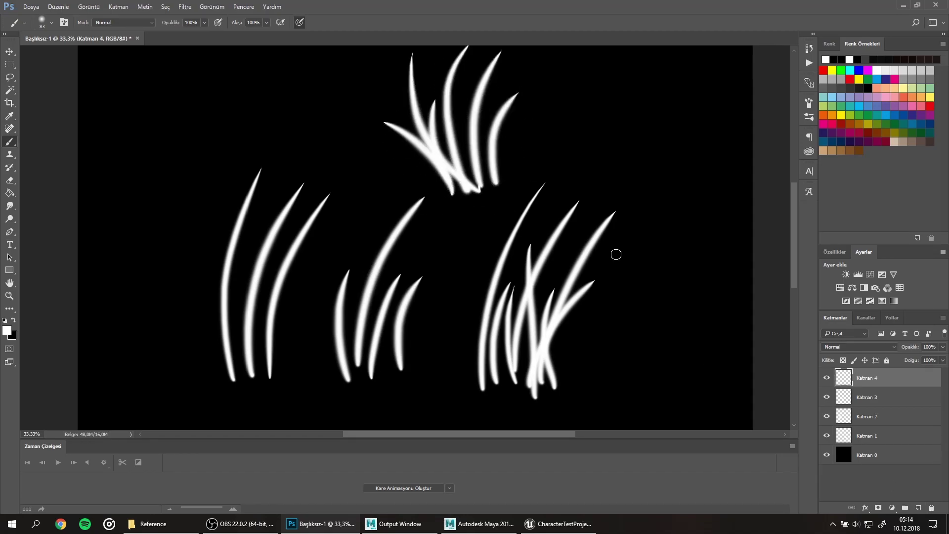
Step: Add a new layer and paint curved white hair strands for the next cluster
key(ctrl+shift+alt+n)
scroll(300, 181, down, 5)
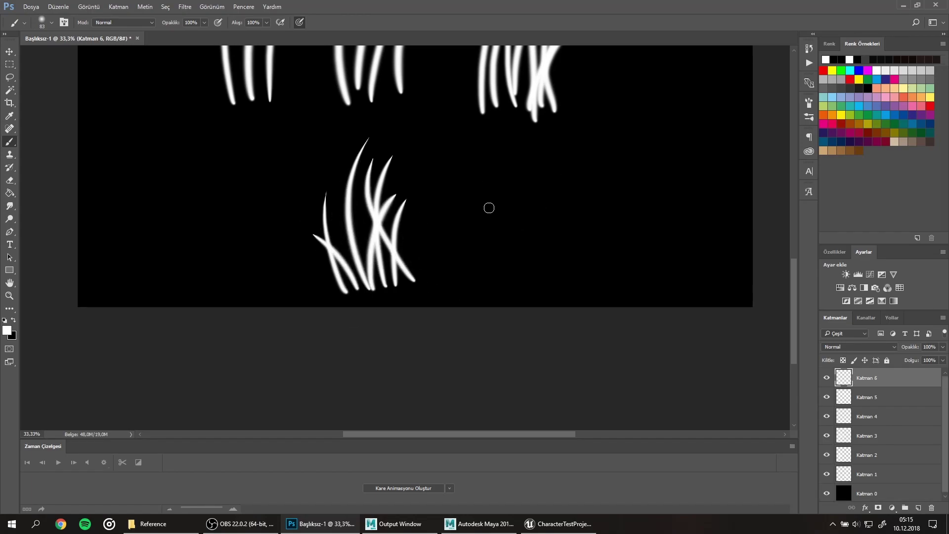
key(ctrl+z)
drag(493, 245, 514, 179)
drag(510, 246, 537, 142)
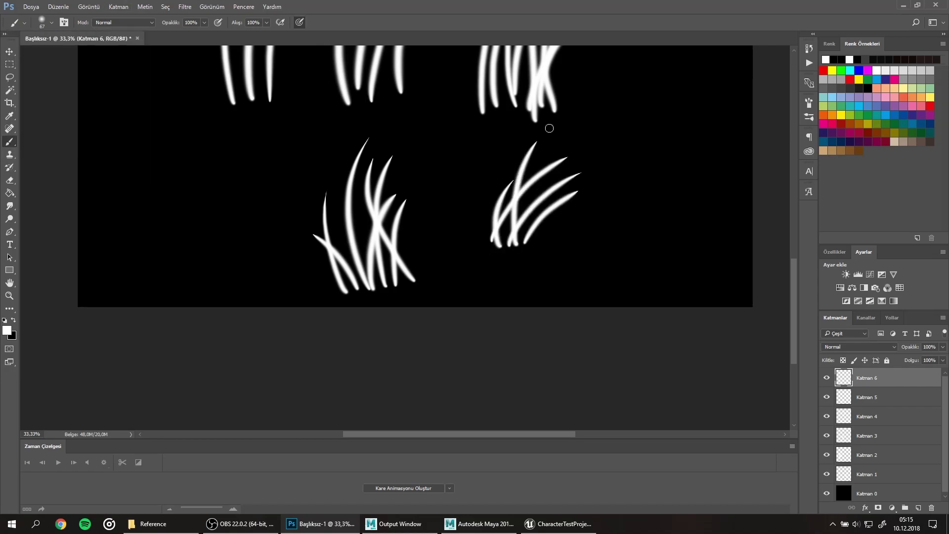
Step: Move the top-right, top-middle and middle hair clusters into a 3x3 grid, using a ruler guide
key(v)
key(ctrl+0)
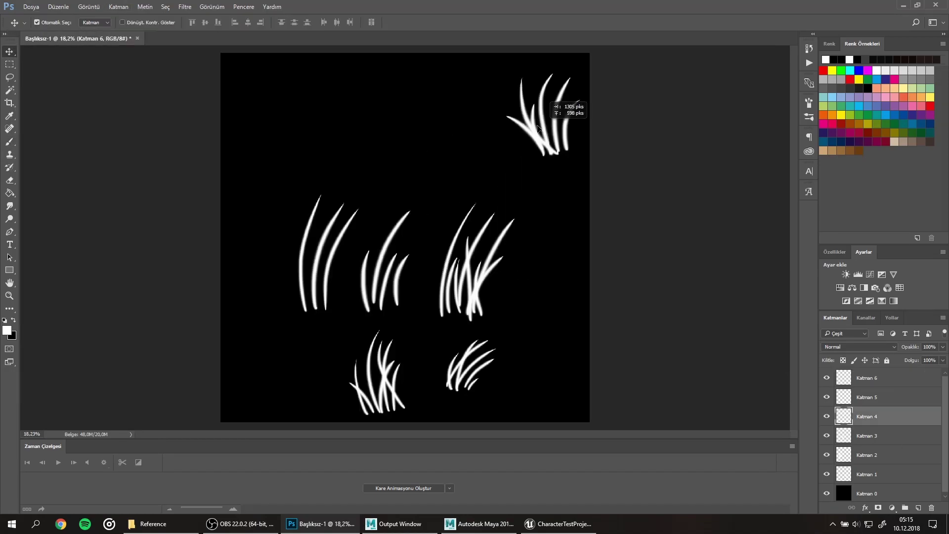
drag(555, 99, 524, 114)
drag(372, 144, 394, 143)
key(ctrl+r)
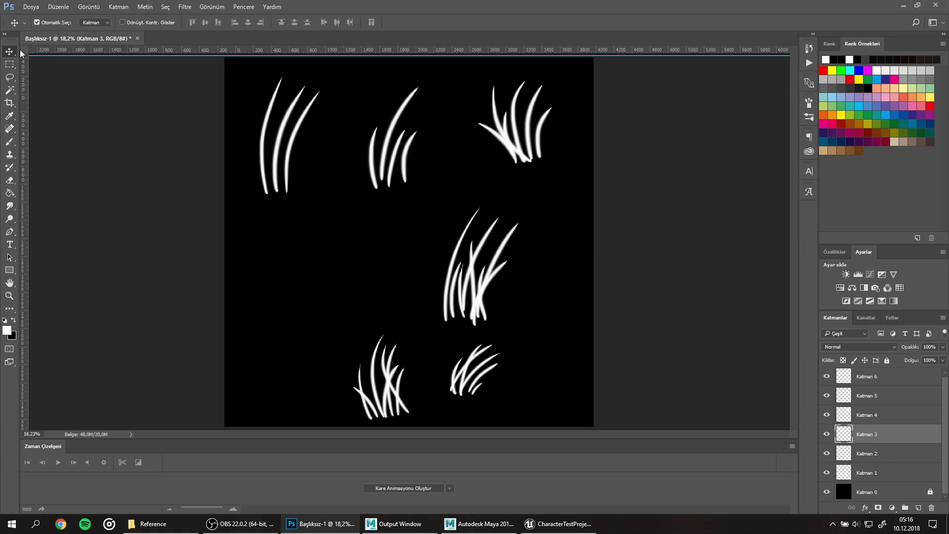
drag(22, 103, 457, 247)
drag(497, 272, 575, 264)
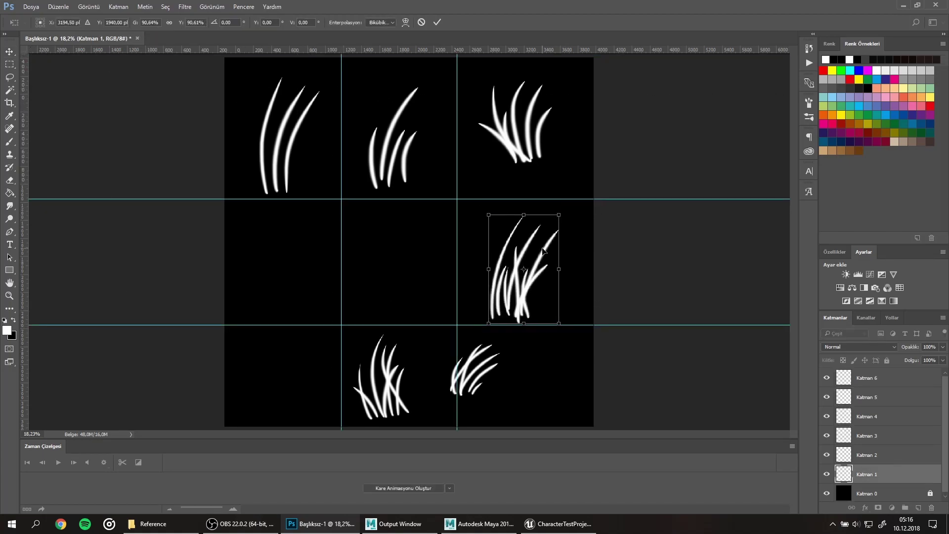
Step: Rotate the top-right cluster about 15 degrees, tilt the bottom-middle one, and lower the centre cluster
click(545, 148)
key(ctrl+t)
shift+drag(569, 133, 542, 149)
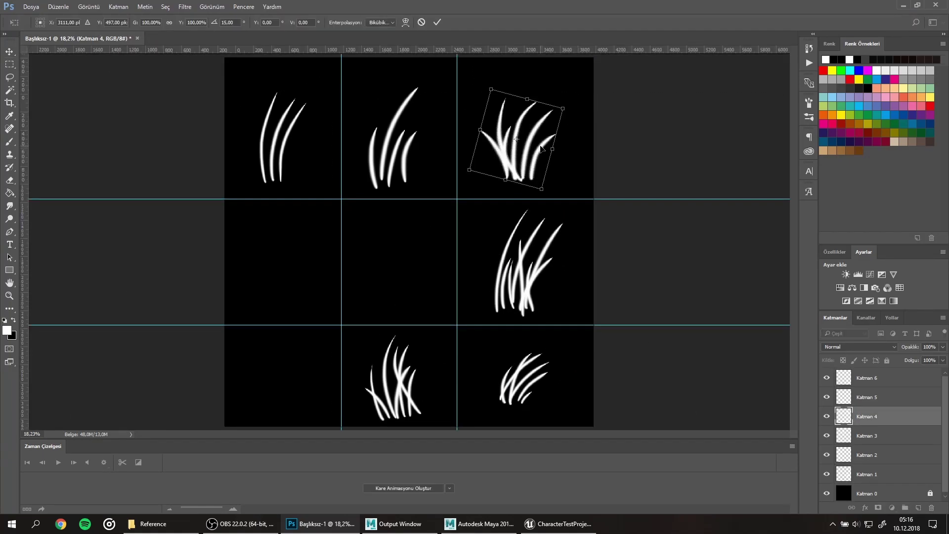
click(393, 378)
key(ctrl+t)
drag(440, 330, 448, 340)
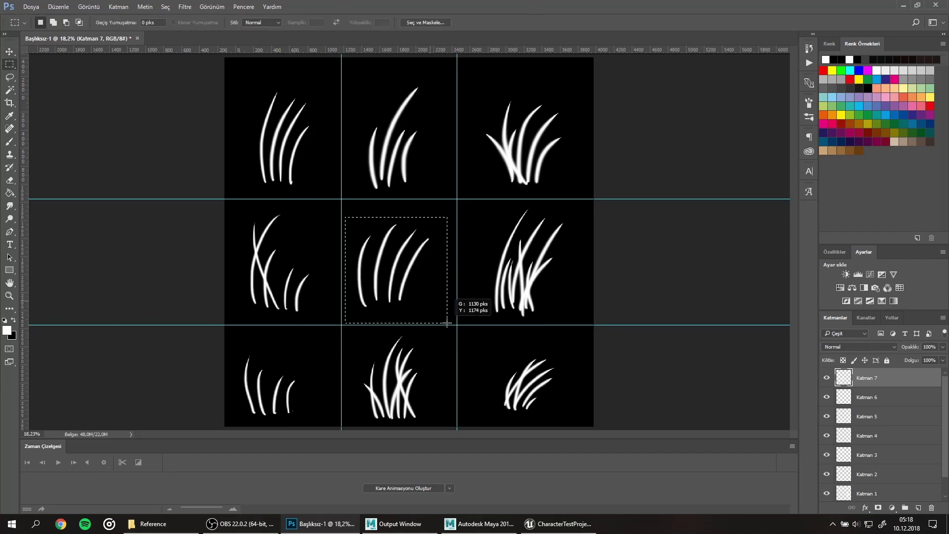
drag(399, 247, 396, 271)
Step: Hide the rulers and guides, then save the hair-strand sheet under a new name
key(ctrl+r)
key(ctrl+h)
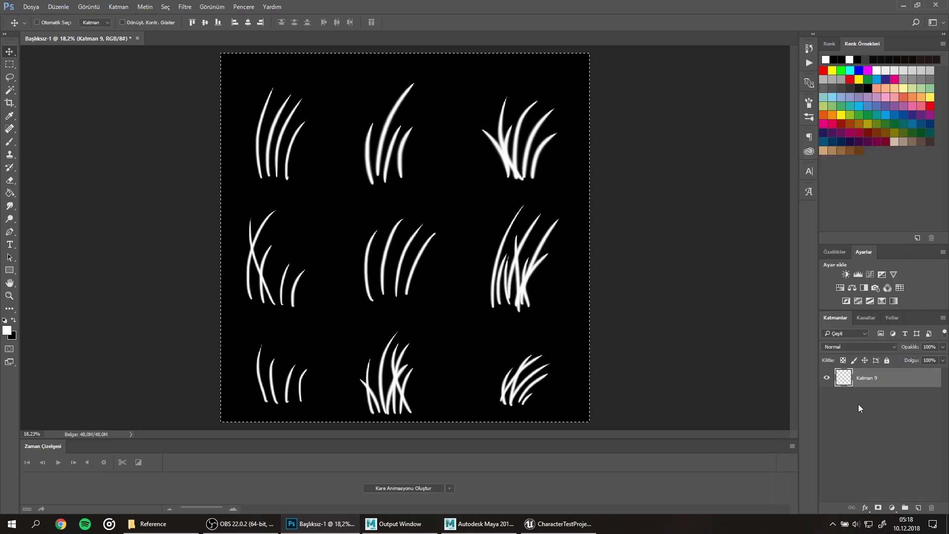
key(ctrl+shift+s)
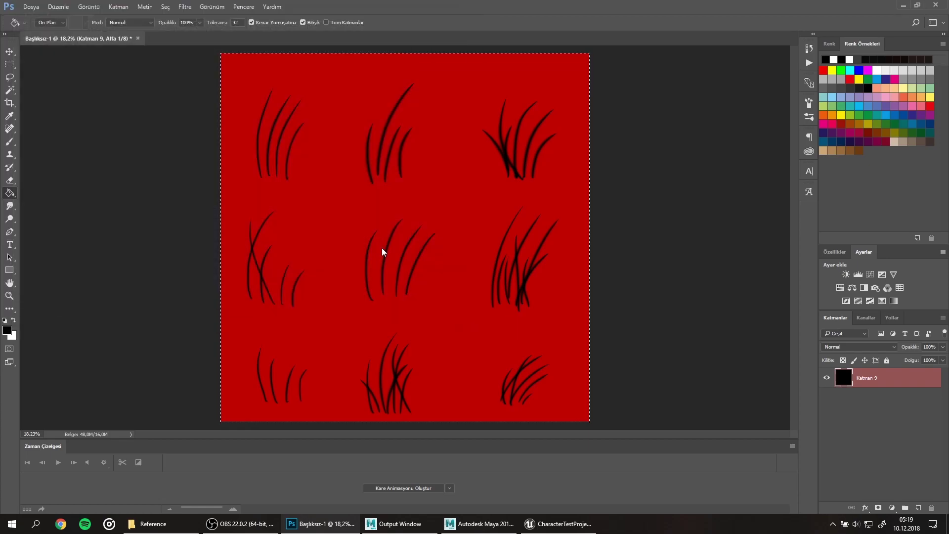
key(Return)
click(913, 9)
Step: Widen the eyebrow hair cards, turn off Face Camera, and twist them flat against the brow
click(114, 232)
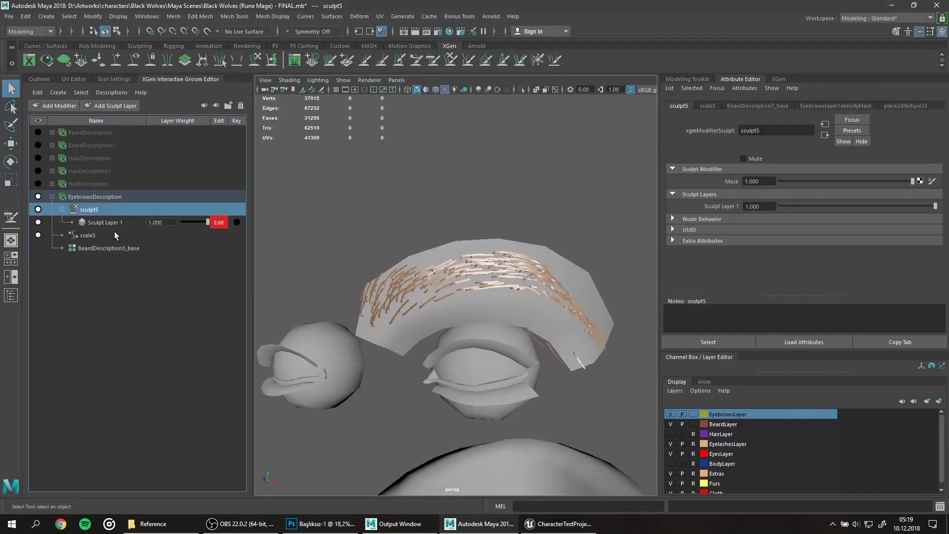
click(147, 16)
click(269, 85)
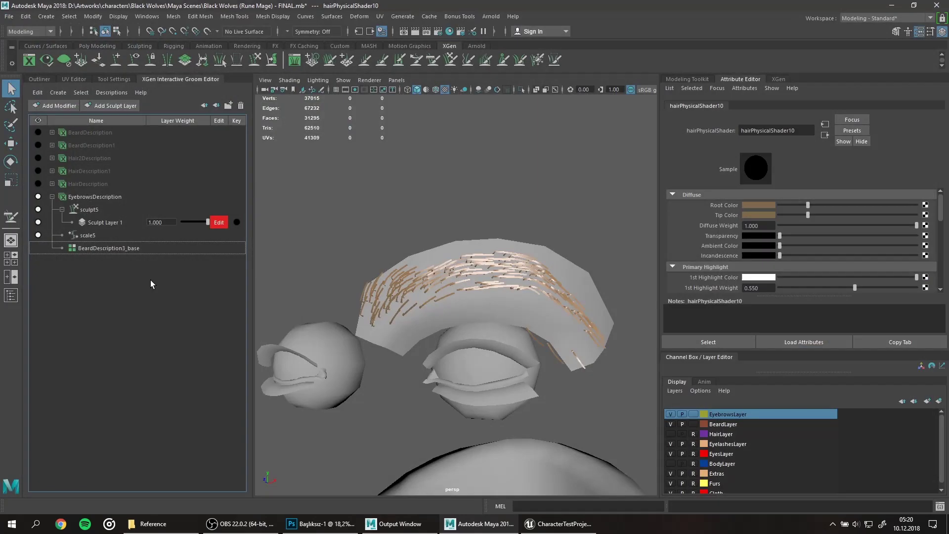
click(99, 236)
click(95, 196)
drag(791, 172, 809, 173)
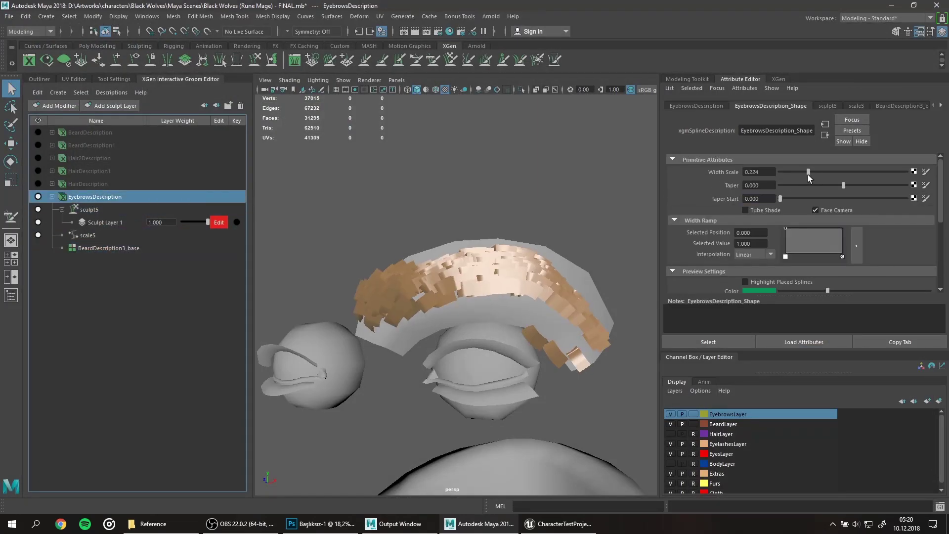
click(816, 210)
double_click(11, 216)
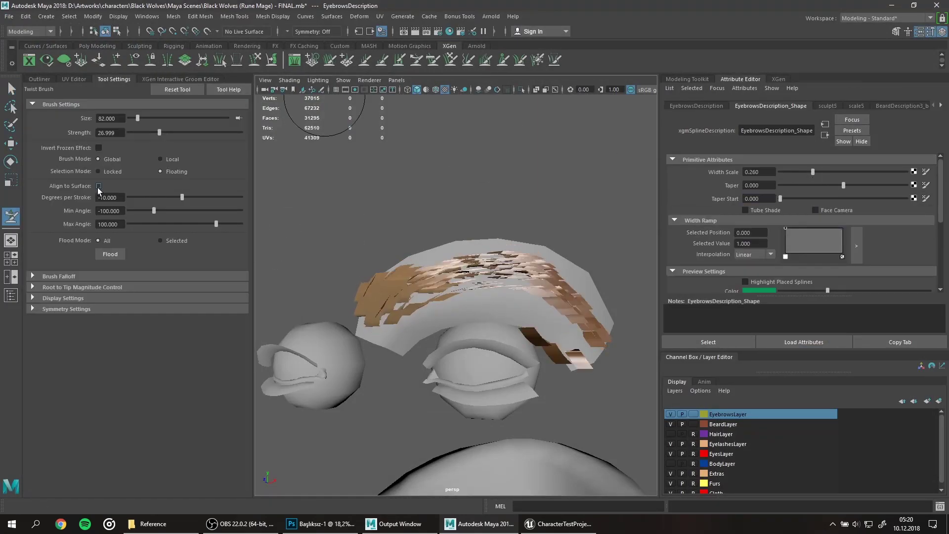
alt+drag(312, 262, 252, 236)
Step: Convert the eyebrow groom to polygon cards and give them a material using the painted strand texture
click(402, 16)
click(569, 183)
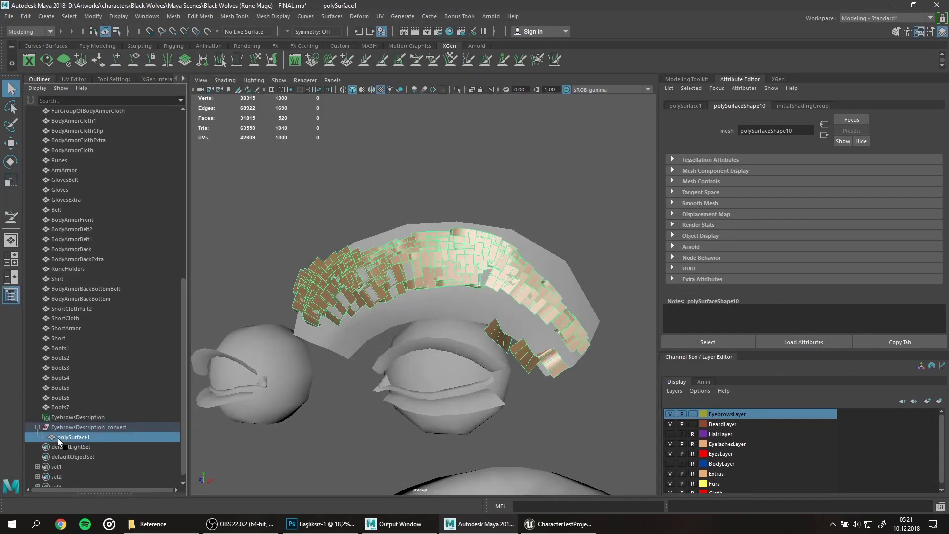
right_drag(410, 257, 494, 375)
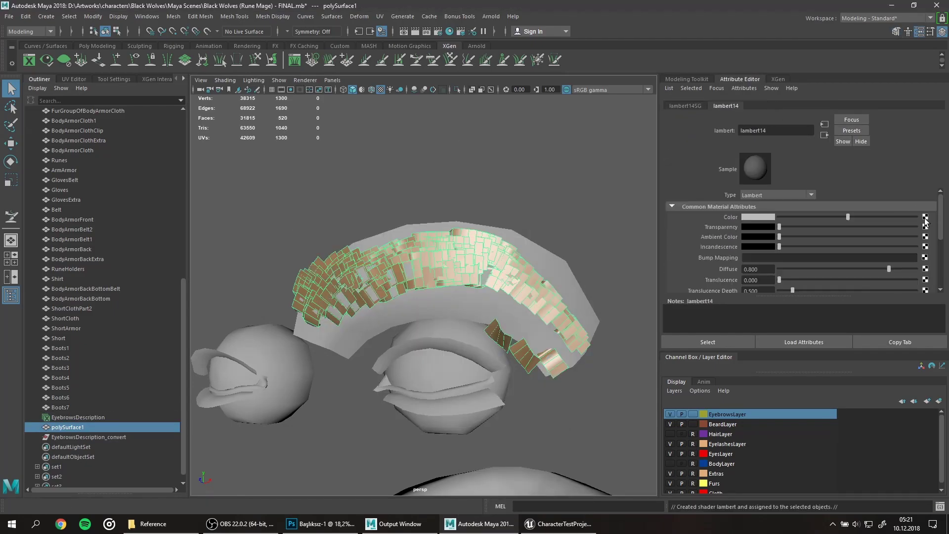
click(928, 240)
double_click(405, 204)
double_click(401, 239)
Step: Hide the original groom and select all UVs of the converted eyebrow mesh in the UV Editor
key(ctrl+z)
key(ctrl+z)
key(ctrl+z)
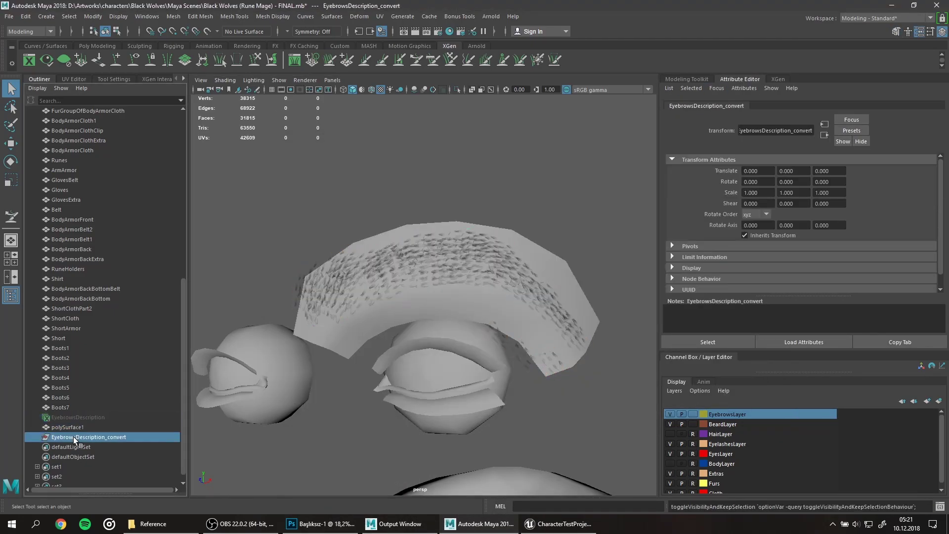
key(shift+z)
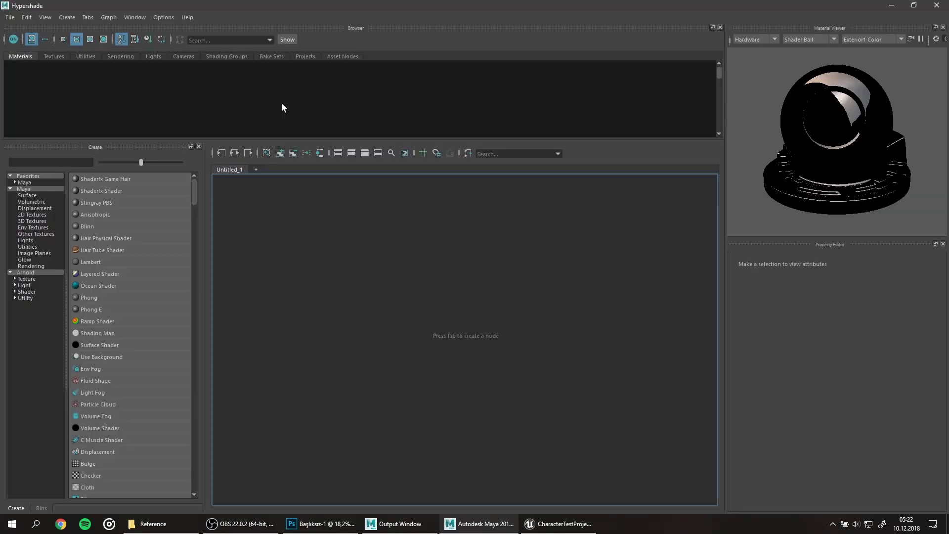
click(83, 83)
key(ctrl+F12)
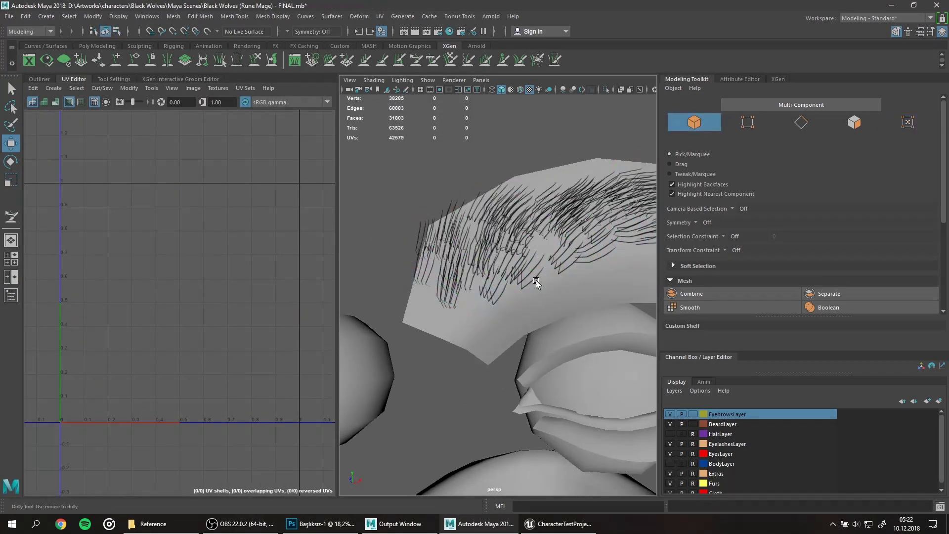
Step: Move the eyebrow card UVs down onto the lower strand tile and return to Object mode
alt+drag(487, 287, 500, 328)
middle_drag(84, 275, 79, 349)
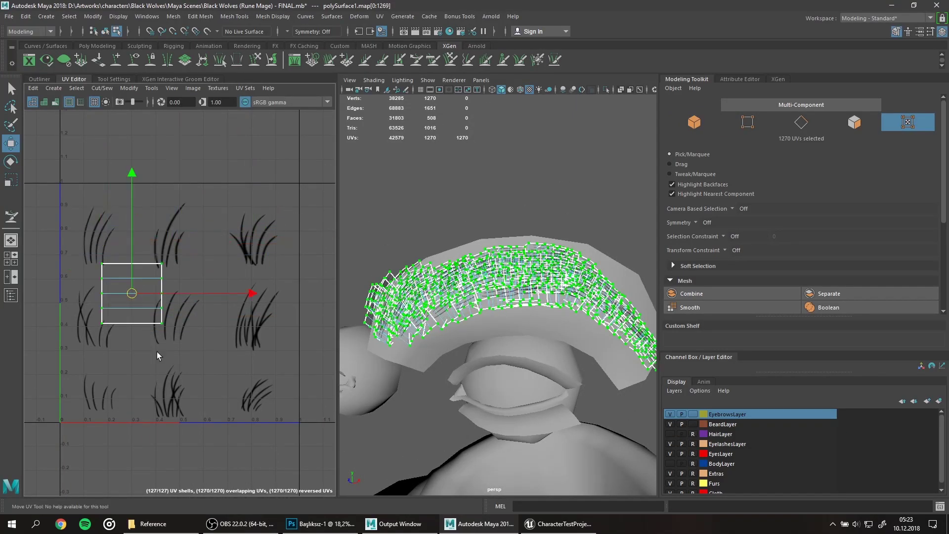
key(F8)
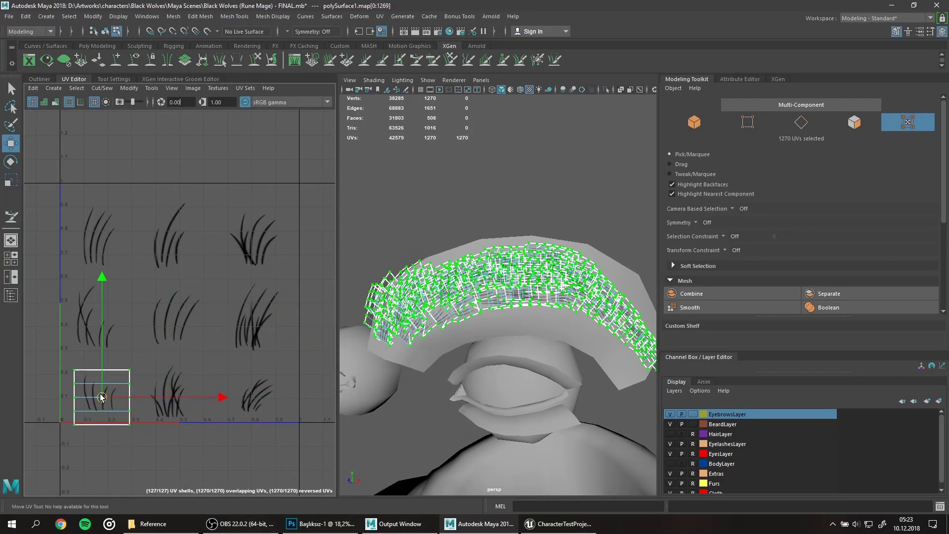
click(694, 426)
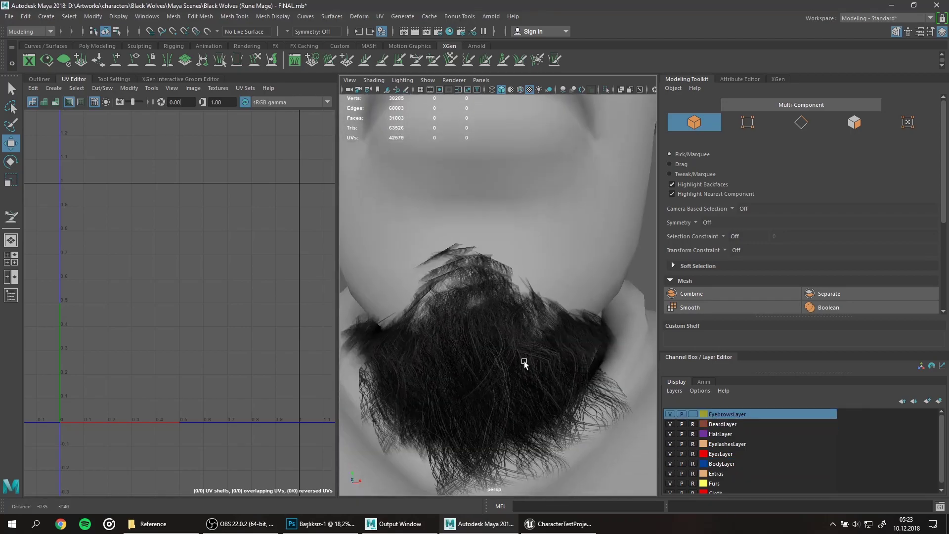
alt+drag(515, 354, 414, 318)
Step: Show the eyebrow groom and start painting its density mask, inspecting the brow up close
key(f)
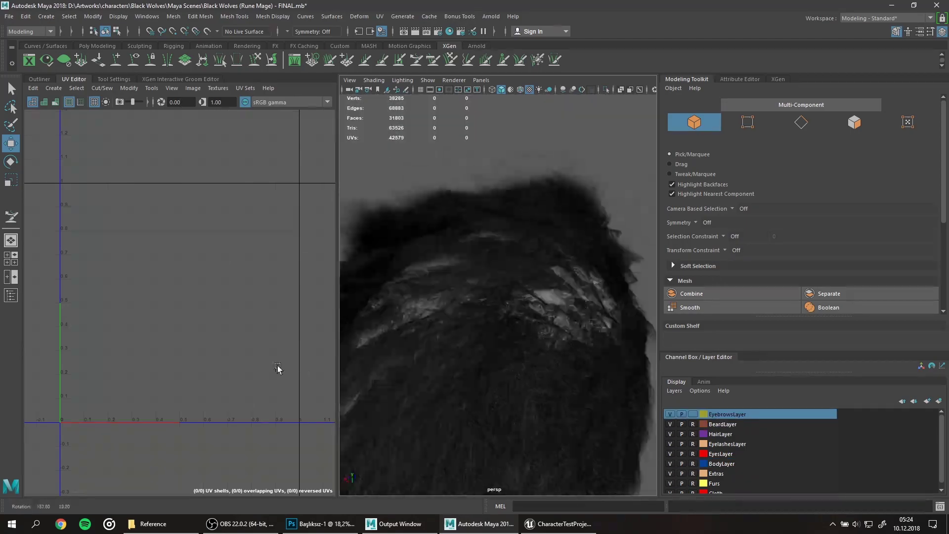
click(180, 79)
click(38, 196)
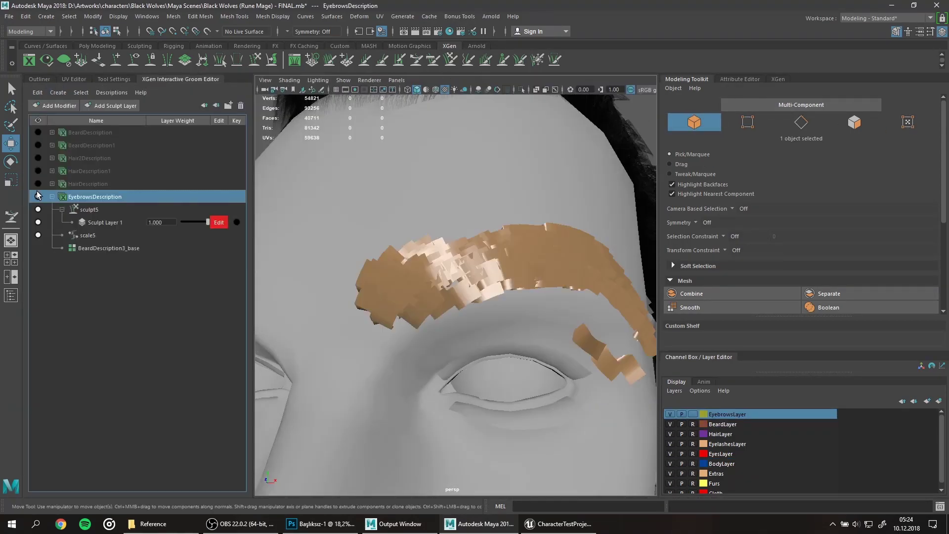
click(98, 247)
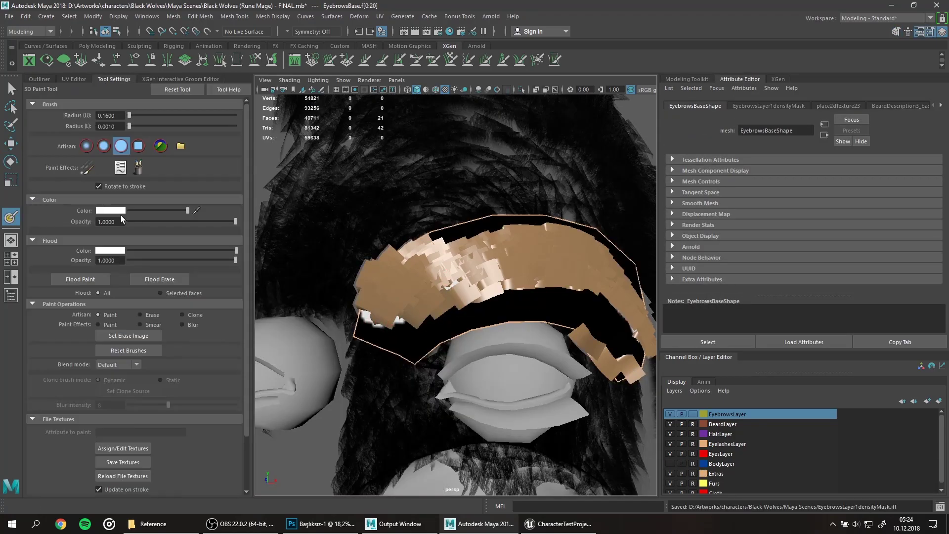
alt+drag(539, 266, 577, 332)
scroll(445, 272, up, 5)
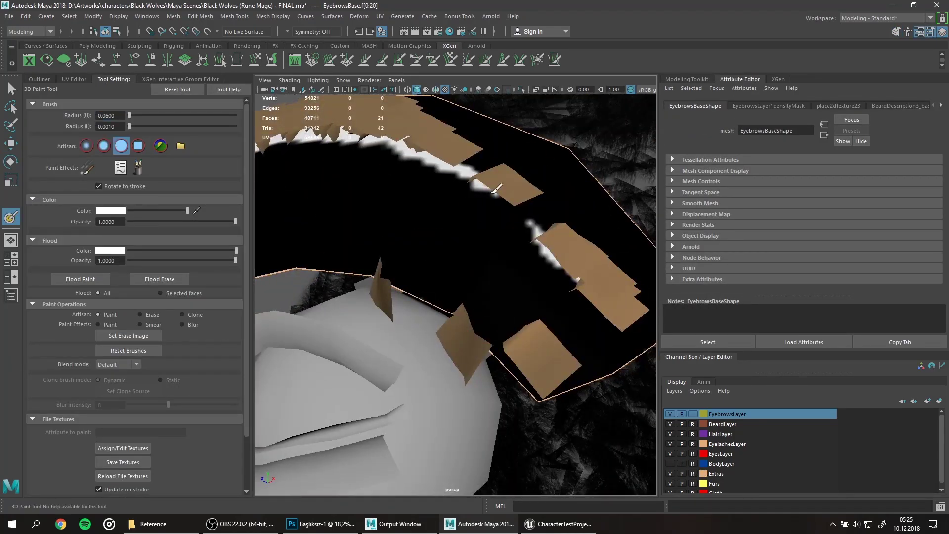
mouse_move(497, 189)
alt+mouse_down()
mouse_move(572, 290)
mouse_move(625, 290)
mouse_move(403, 465)
alt+mouse_up()
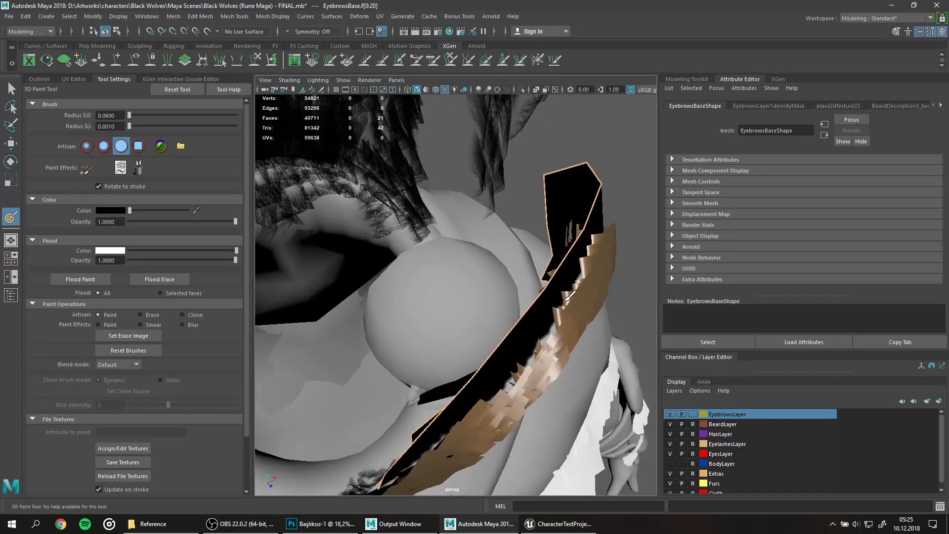
mouse_move(570, 295)
alt+mouse_down()
mouse_move(339, 244)
mouse_move(314, 206)
mouse_move(453, 317)
mouse_move(375, 277)
alt+mouse_up()
click(180, 79)
scroll(445, 272, up, 3)
scroll(445, 272, down, 3)
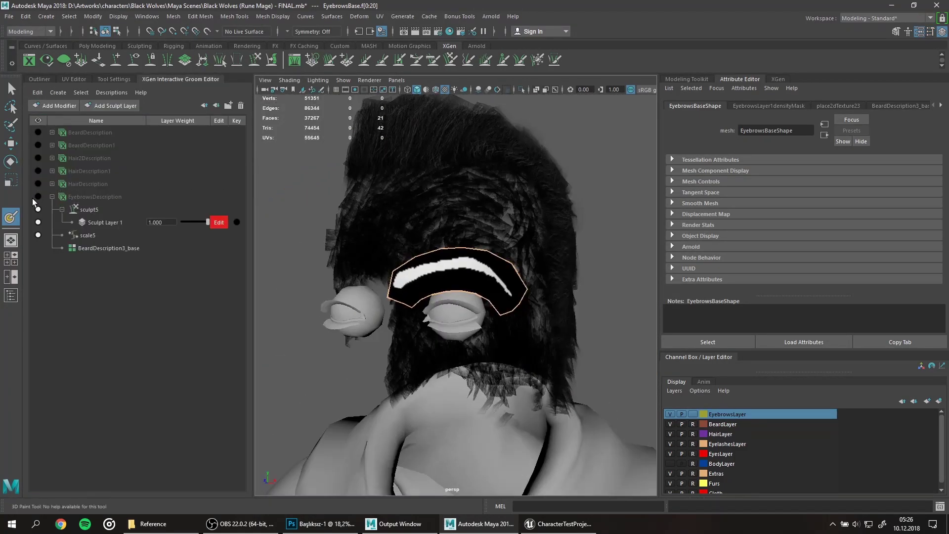
click(37, 197)
key(f)
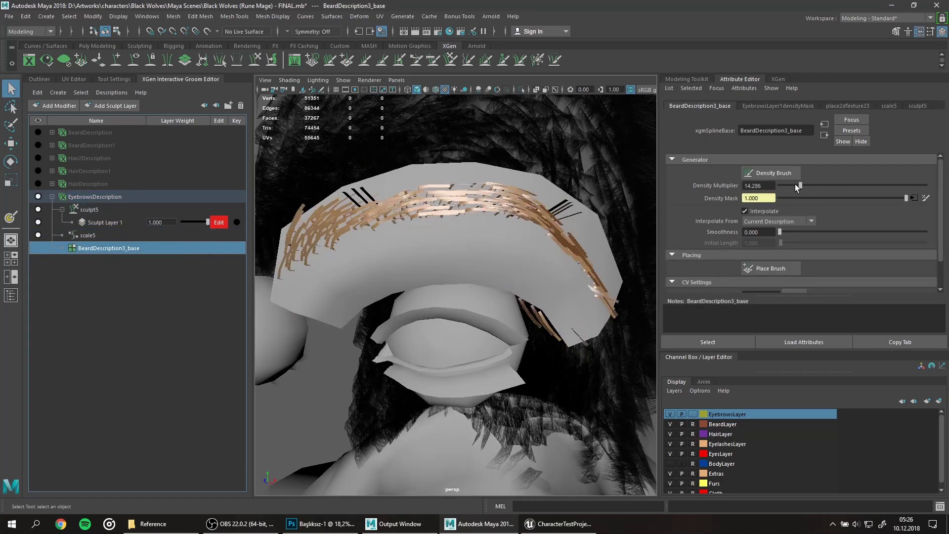
Step: Widen the eyebrow strands to a width scale of 0.271 and switch to the Twist brush
key(Up)
key(Up)
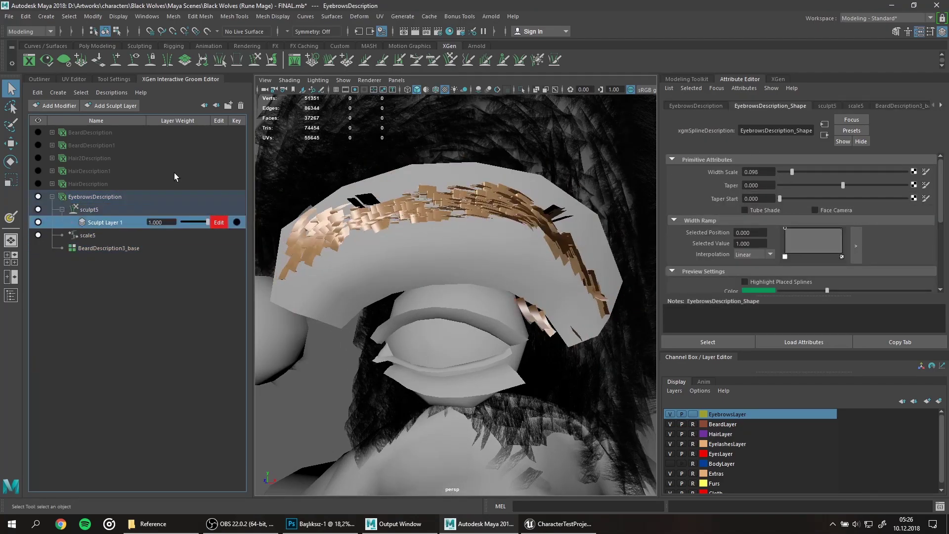
mouse_move(428, 211)
alt+mouse_down()
mouse_move(519, 321)
mouse_move(438, 317)
mouse_move(491, 245)
mouse_move(438, 195)
mouse_move(494, 238)
alt+mouse_up()
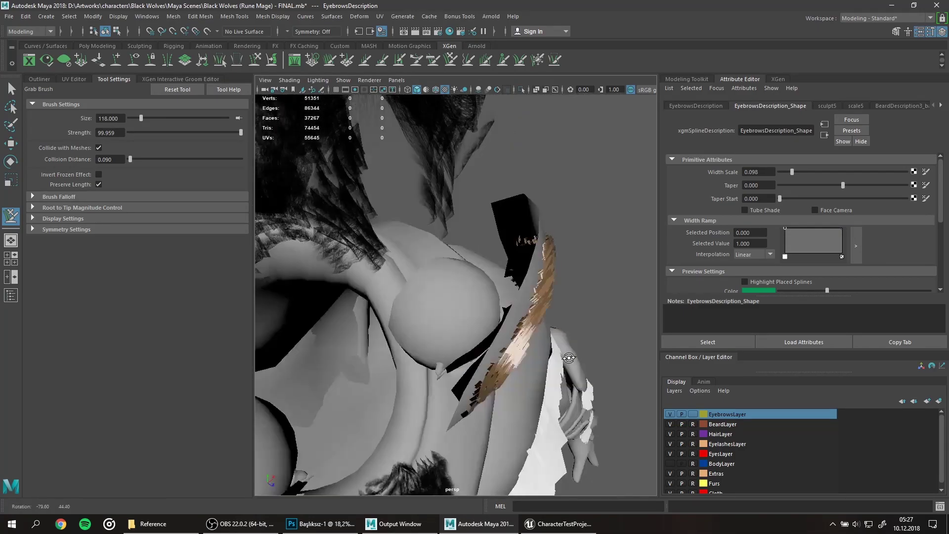
alt+right_drag(494, 237, 526, 261)
mouse_move(526, 260)
alt+mouse_down()
mouse_move(342, 264)
mouse_move(383, 262)
alt+mouse_up()
key(q)
key(t)
alt+right_drag(383, 263, 474, 277)
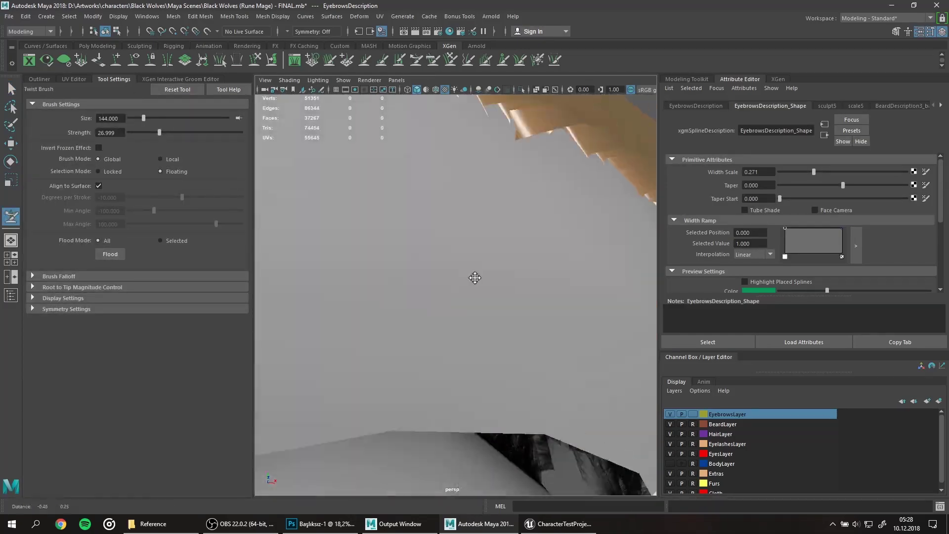
alt+middle_drag(474, 278, 330, 239)
click(39, 78)
Step: Convert the eyebrow groom to polygon cards and view the new cards' UVs on the strand texture
click(381, 394)
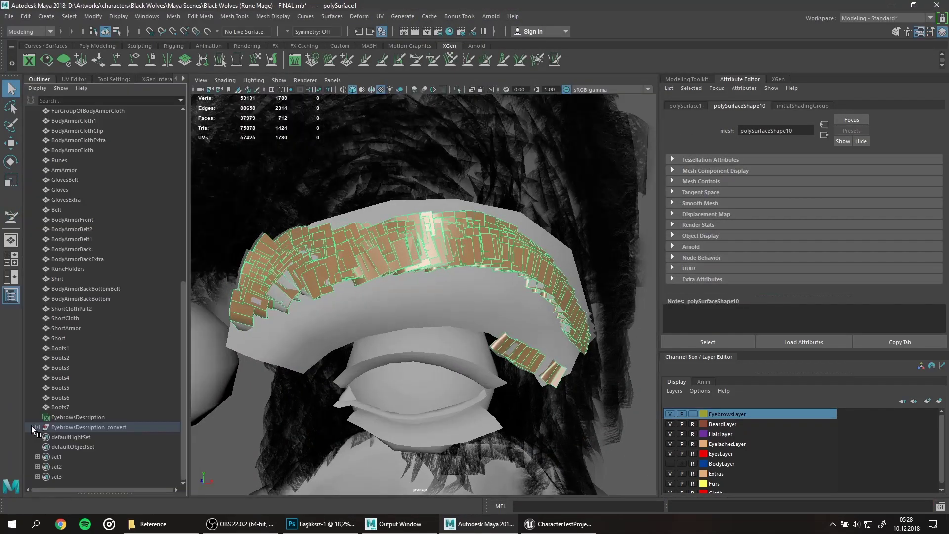
key(space)
click(324, 392)
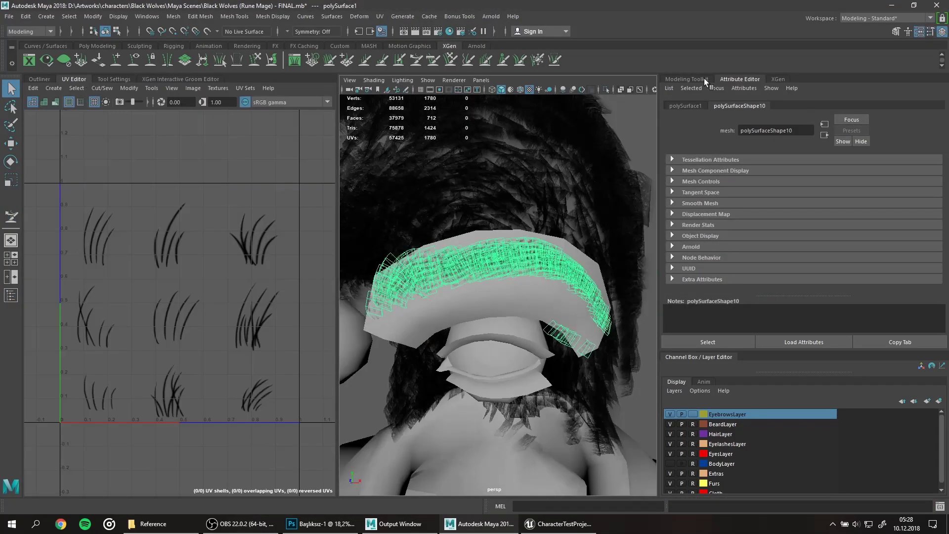
click(704, 78)
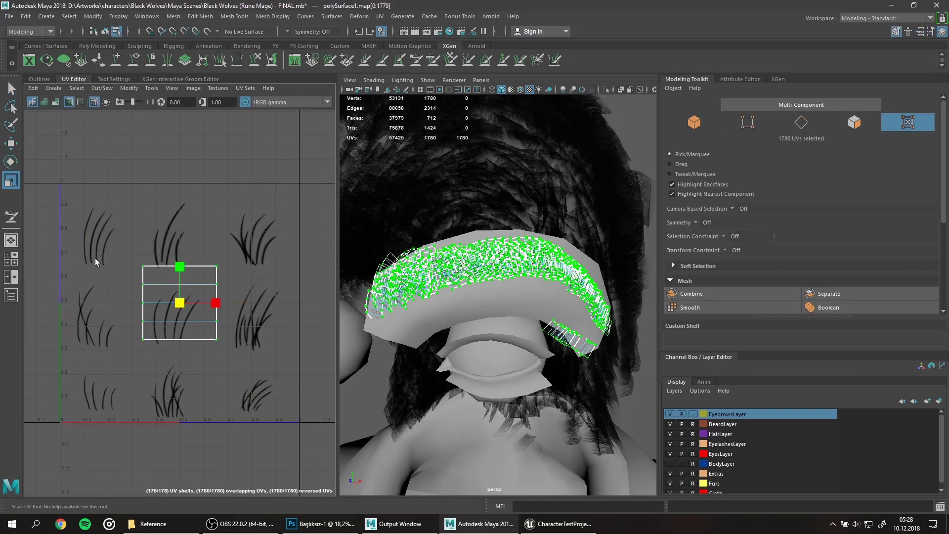
click(473, 286)
mouse_move(473, 286)
alt+mouse_down()
mouse_move(520, 218)
mouse_move(434, 269)
alt+mouse_up()
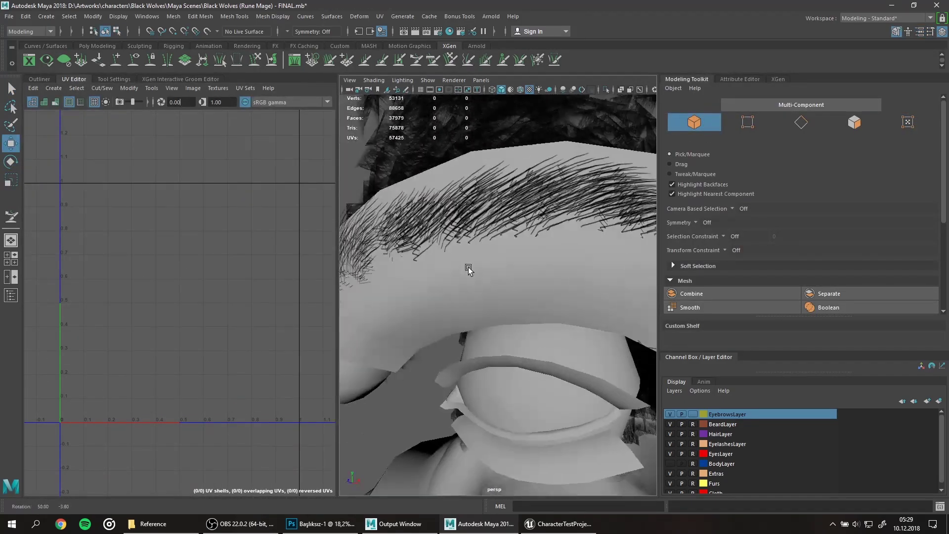
Step: Toggle the EyelashesLayer template on and off and inspect the textured brow from the side
click(692, 444)
right_drag(546, 341, 546, 327)
scroll(483, 318, down, 5)
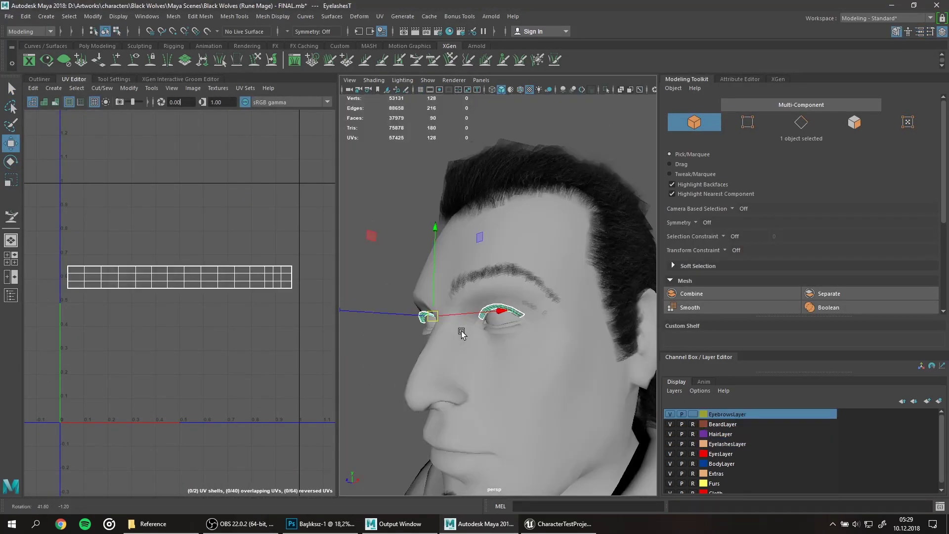
alt+drag(482, 318, 468, 346)
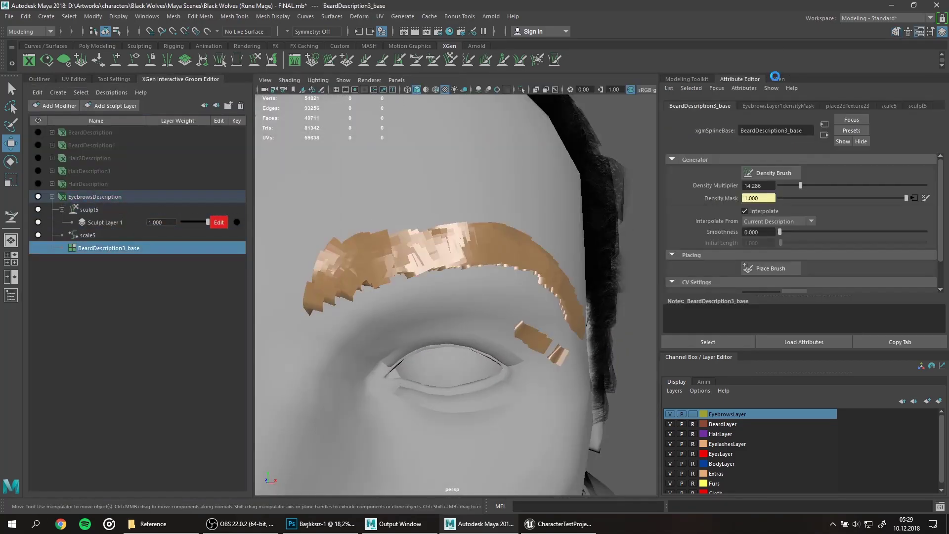
Step: Repaint the eyebrow density mask with a larger brush along the brow, then view textured shading
click(114, 79)
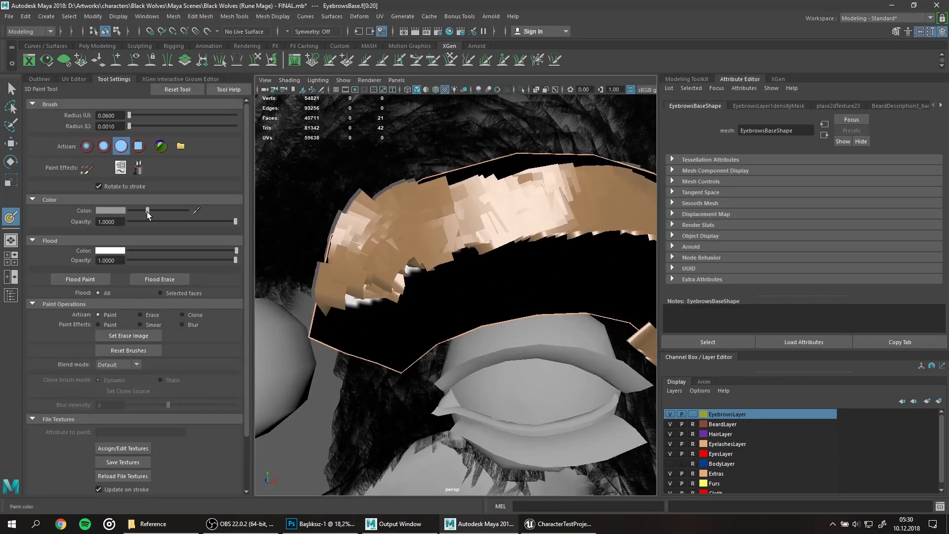
drag(147, 211, 130, 211)
mouse_move(445, 296)
alt+mouse_down()
mouse_move(406, 252)
mouse_move(474, 172)
alt+mouse_up()
mouse_move(546, 197)
alt+mouse_down()
mouse_move(445, 297)
mouse_move(539, 328)
mouse_move(381, 243)
mouse_move(445, 257)
alt+mouse_up()
click(181, 79)
scroll(381, 244, up, 5)
key(q)
key(6)
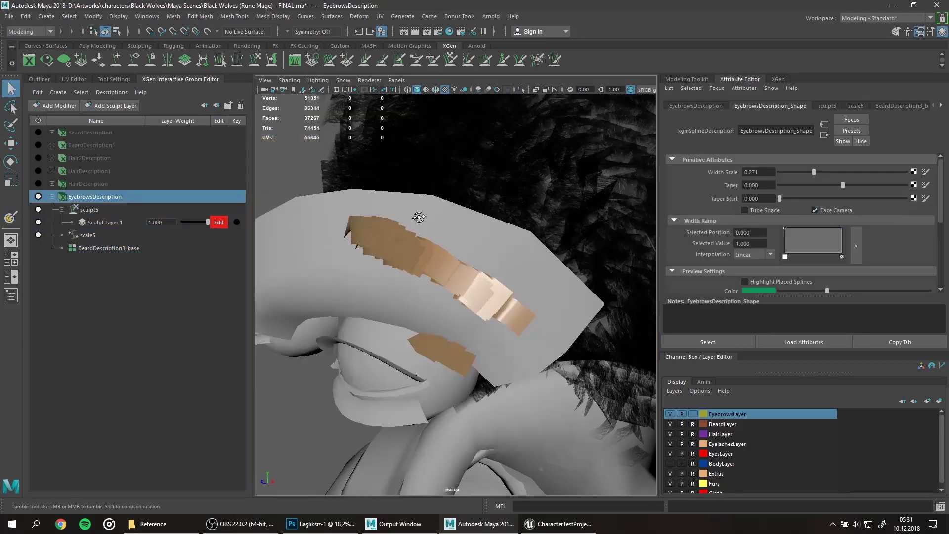
Step: Set the eyebrow Density Multiplier to 30, then twist and reshape the strands
double_click(759, 183)
text(30)
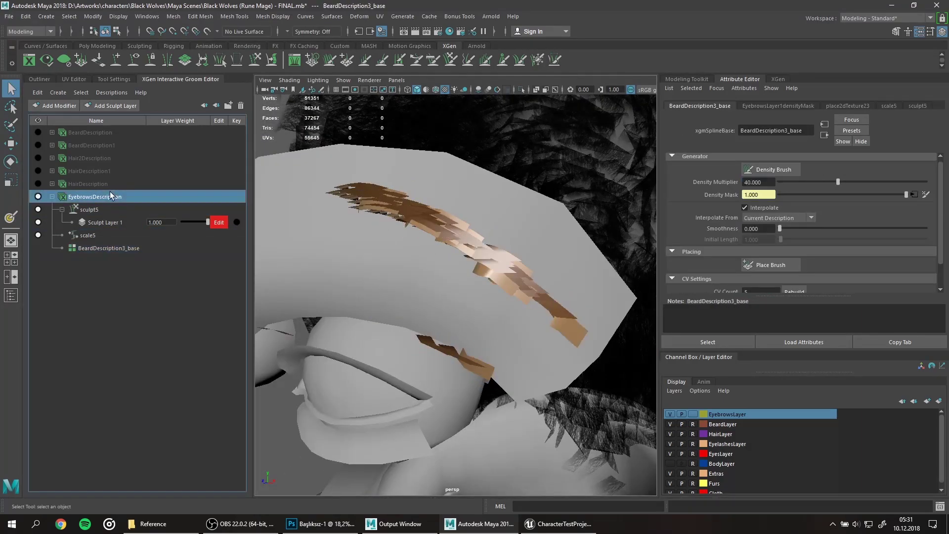
click(104, 222)
alt+drag(366, 158, 534, 241)
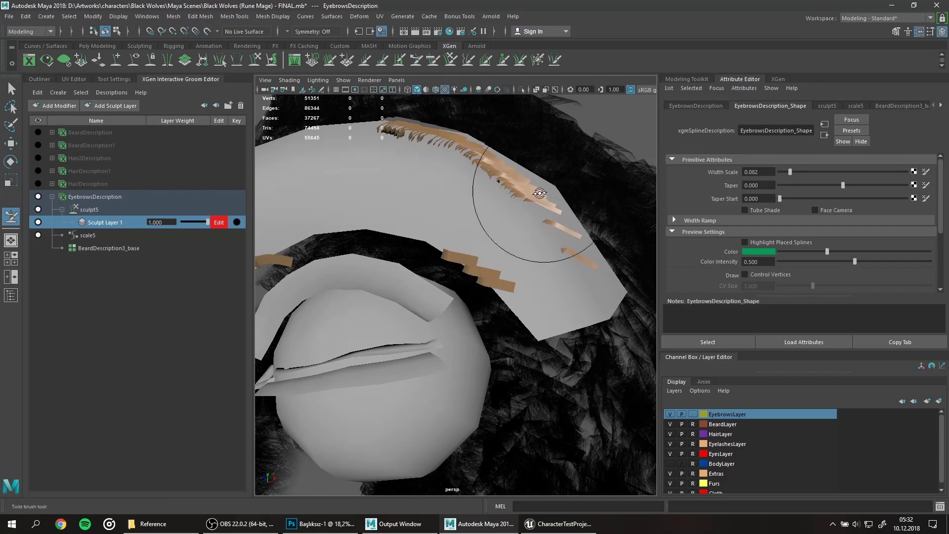
click(776, 161)
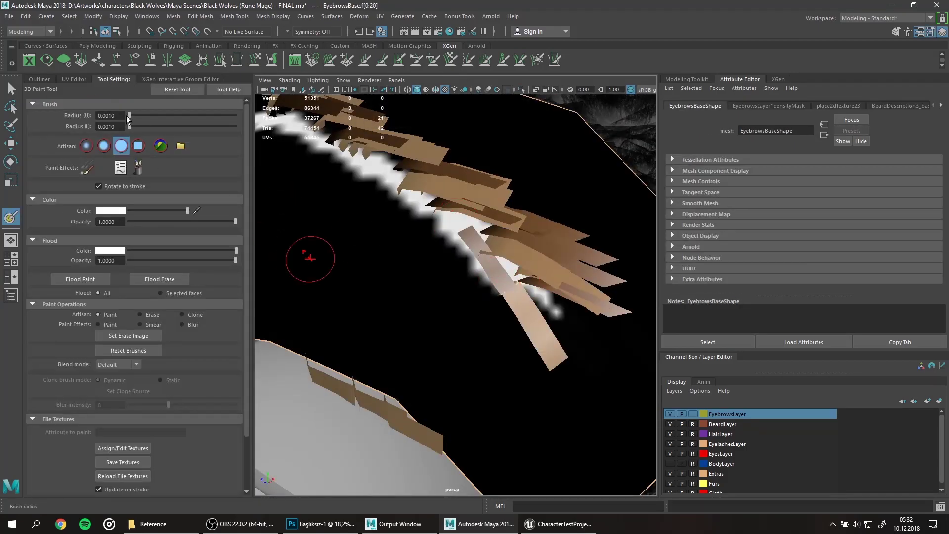
scroll(512, 296, down, 5)
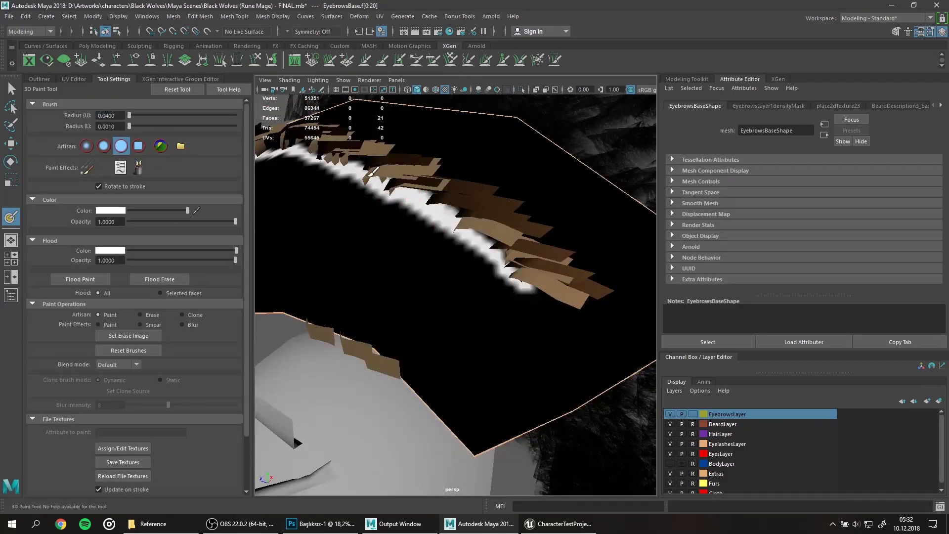
scroll(512, 297, down, 3)
click(181, 80)
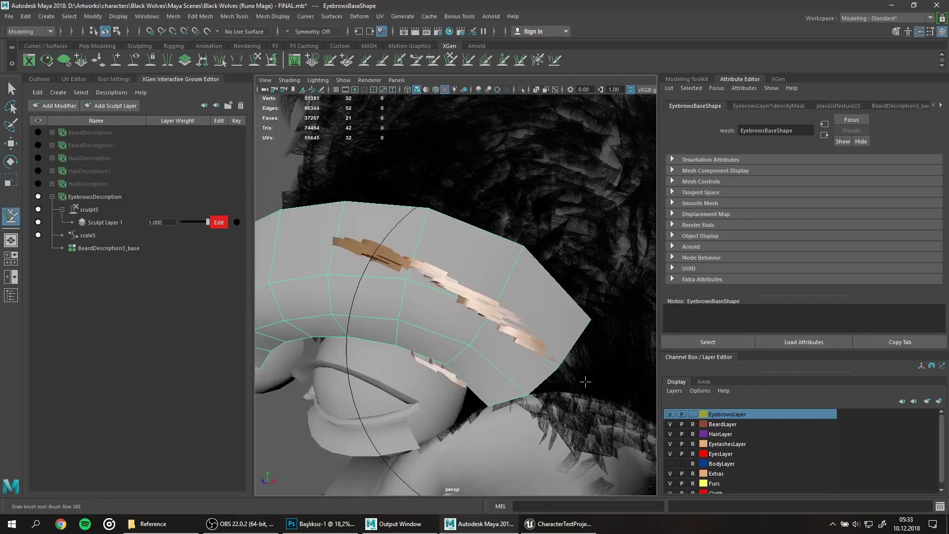
click(94, 196)
click(113, 79)
alt+drag(445, 316, 463, 319)
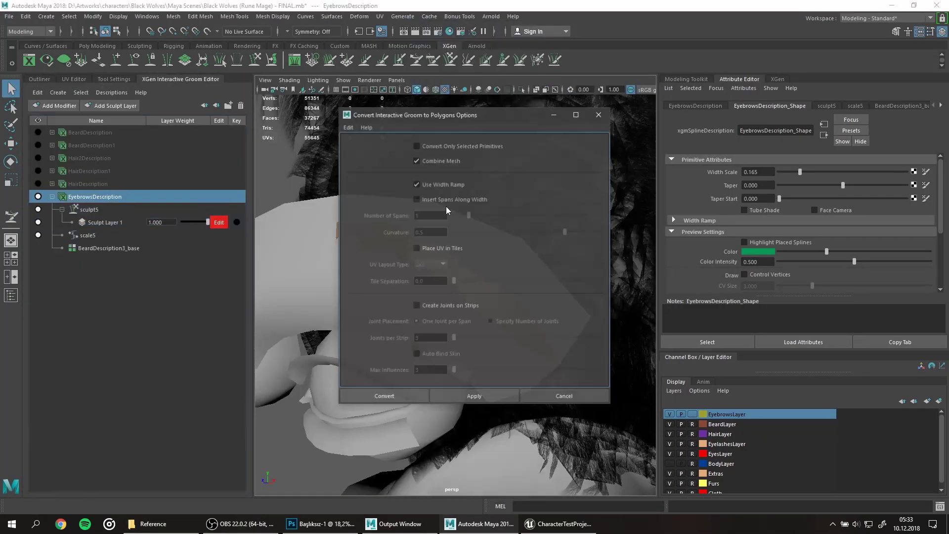
Step: Convert the groom to combined polygon cards and scale their UVs onto the strand texture
click(11, 240)
click(11, 277)
right_click(445, 188)
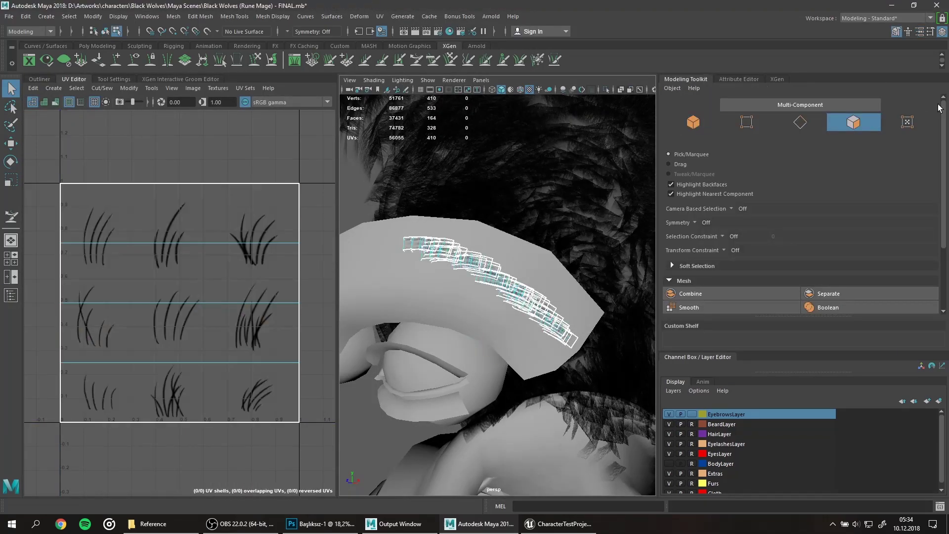
key(ctrl+F11)
key(r)
key(F8)
key(w)
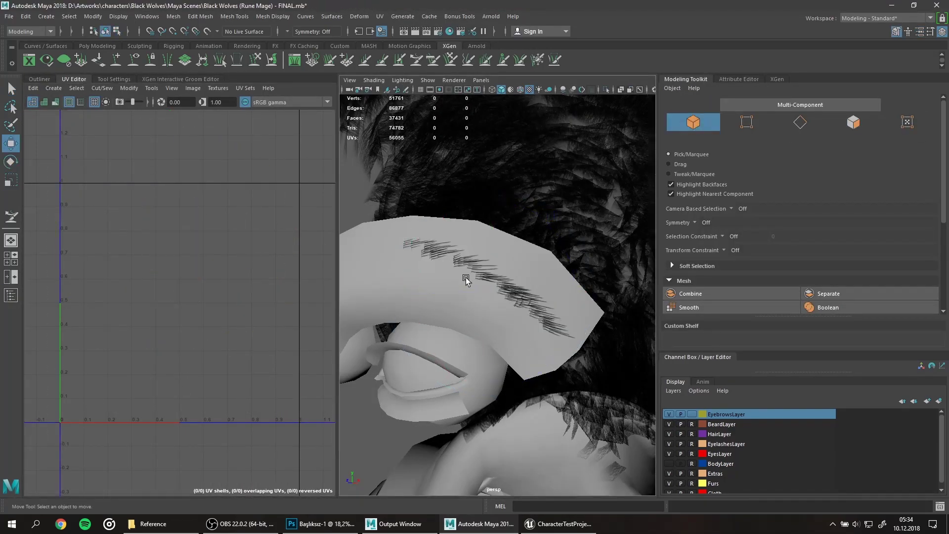
alt+drag(467, 275, 468, 331)
Step: Compare the brow against a close-up eyebrow reference photo, then reselect EyebrowsDescription
click(153, 523)
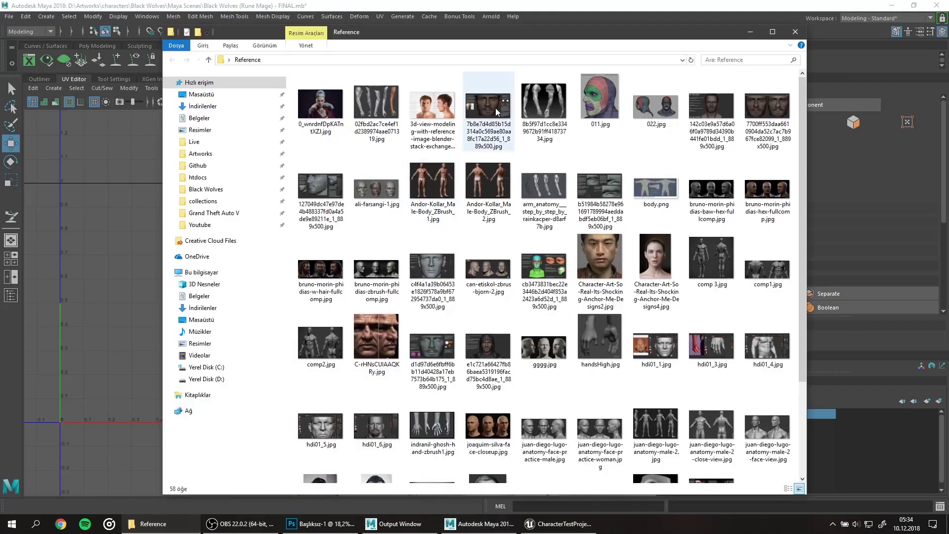
double_click(494, 104)
key(Right)
double_click(322, 267)
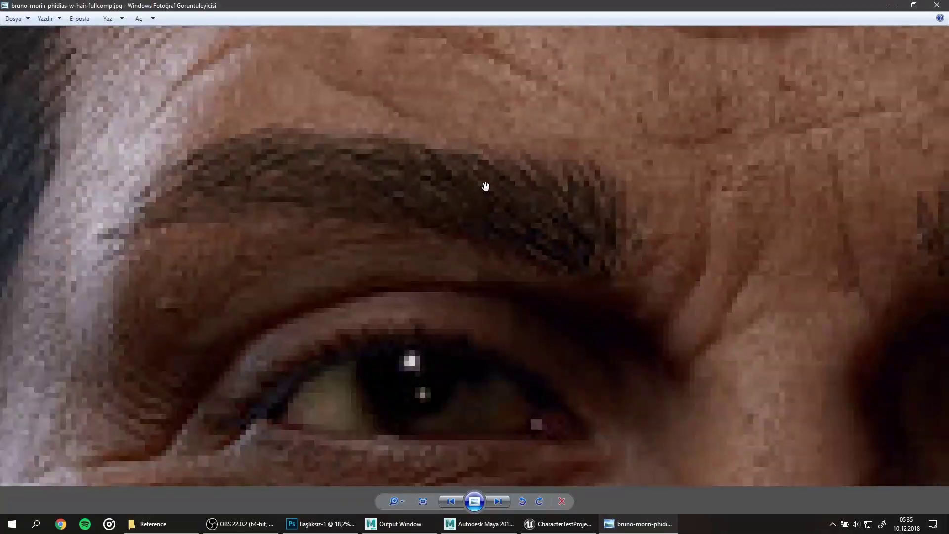
key(alt+F4)
click(181, 79)
click(109, 197)
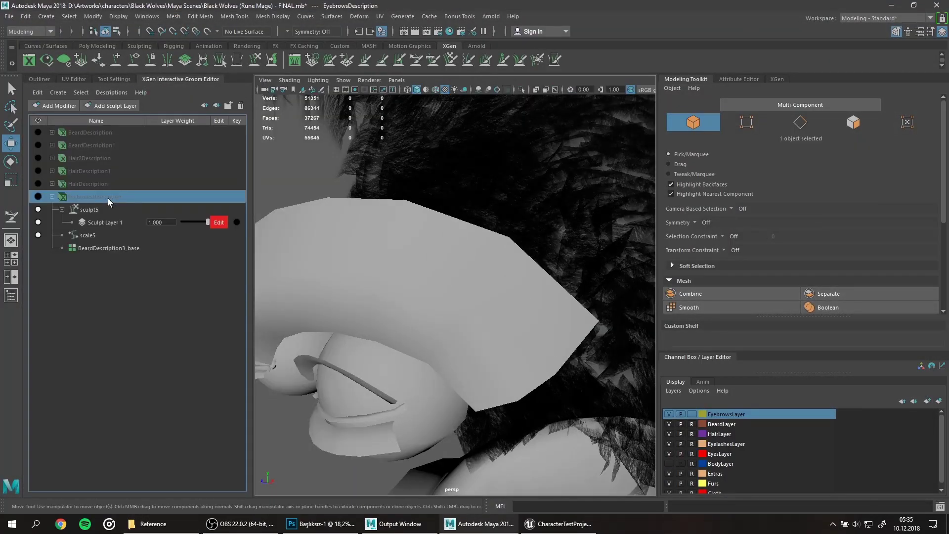
Step: Select the eyebrow base mesh and create a new polygon plane
click(11, 295)
click(94, 418)
click(98, 45)
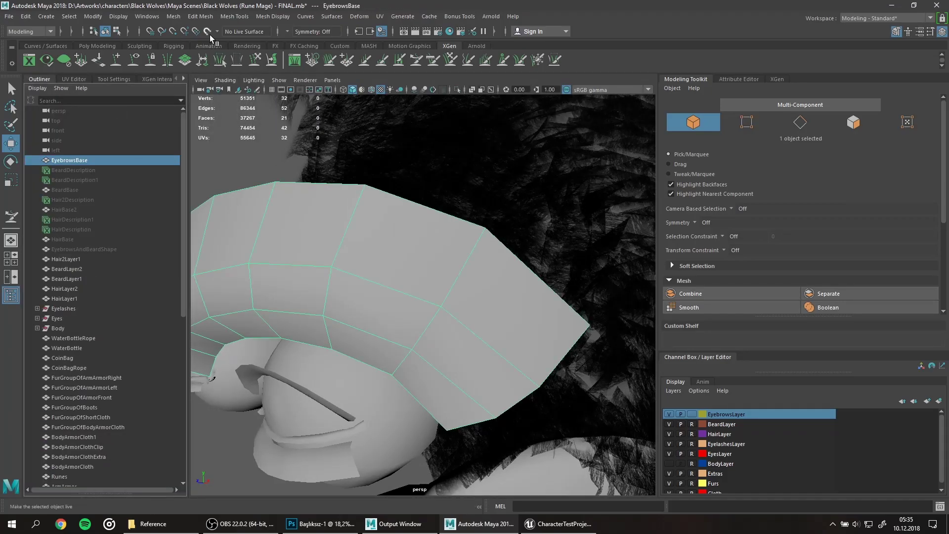
click(115, 60)
Step: Trim the plane by deleting its extra faces
key(r)
key(F11)
mouse_move(277, 363)
alt+mouse_down()
mouse_move(328, 313)
mouse_move(430, 335)
alt+mouse_up()
shift+right_drag(430, 336, 393, 359)
key(q)
drag(465, 316, 401, 395)
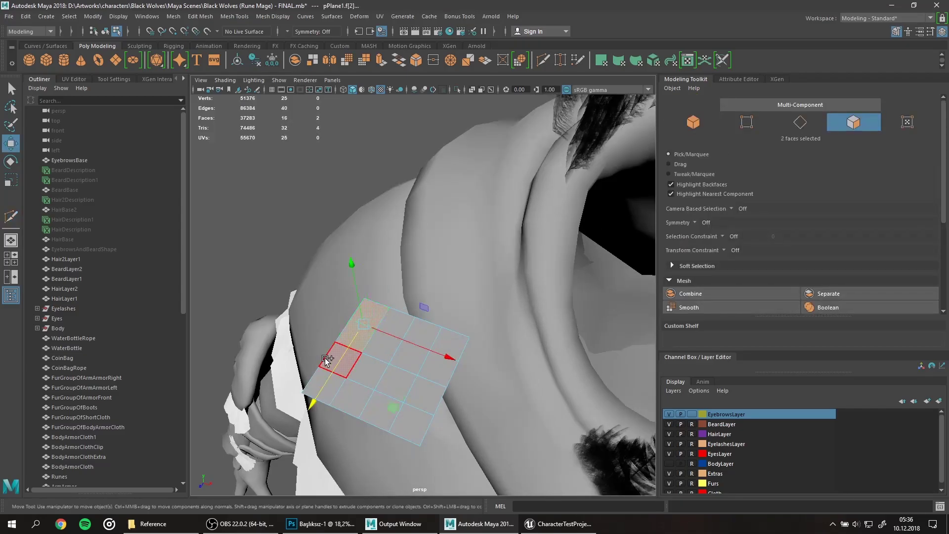
key(Delete)
key(w)
Step: Delete another row of plane faces, leaving a small single card
alt+drag(445, 247, 321, 277)
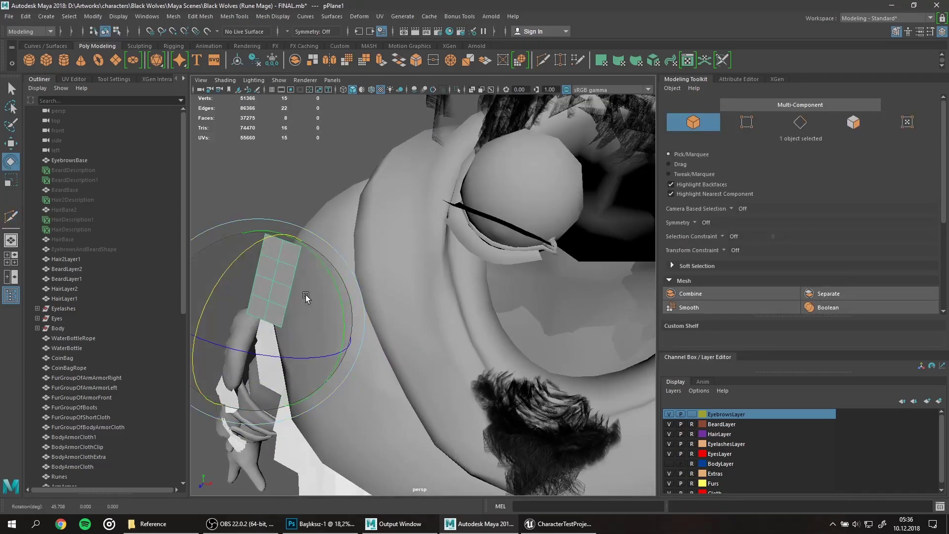
key(F11)
drag(336, 218, 425, 287)
key(Delete)
key(F10)
alt+drag(346, 277, 304, 313)
key(F8)
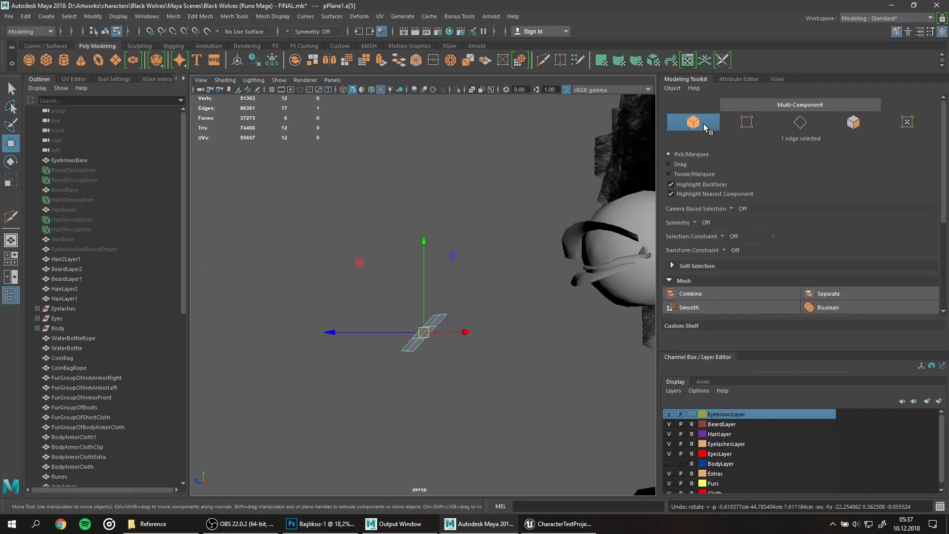
Step: Turn the card toward the face and make EyebrowsBase the live snapping surface
alt+right_drag(304, 313, 375, 276)
alt+drag(376, 277, 445, 297)
key(e)
key(w)
click(451, 291)
click(207, 31)
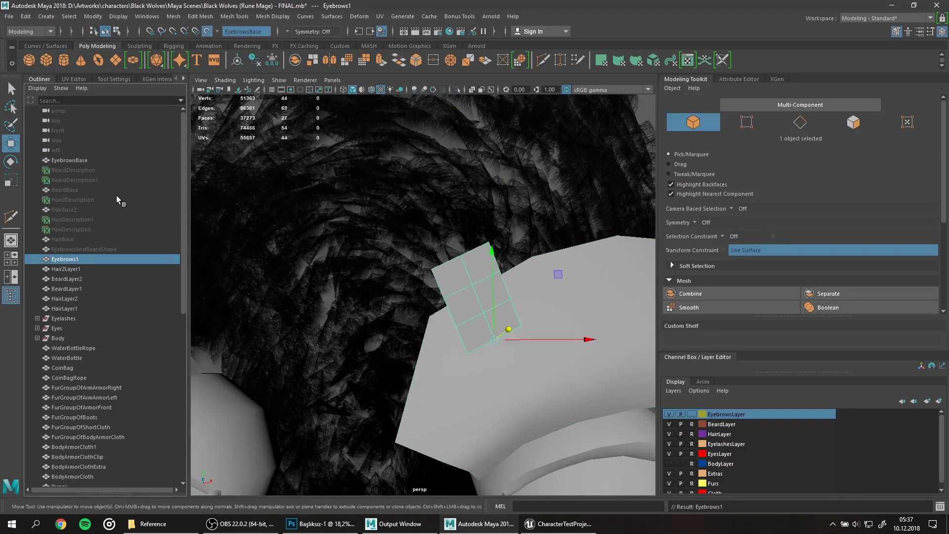
Step: Assign the existing eyebrow material to the card
key(space)
click(318, 309)
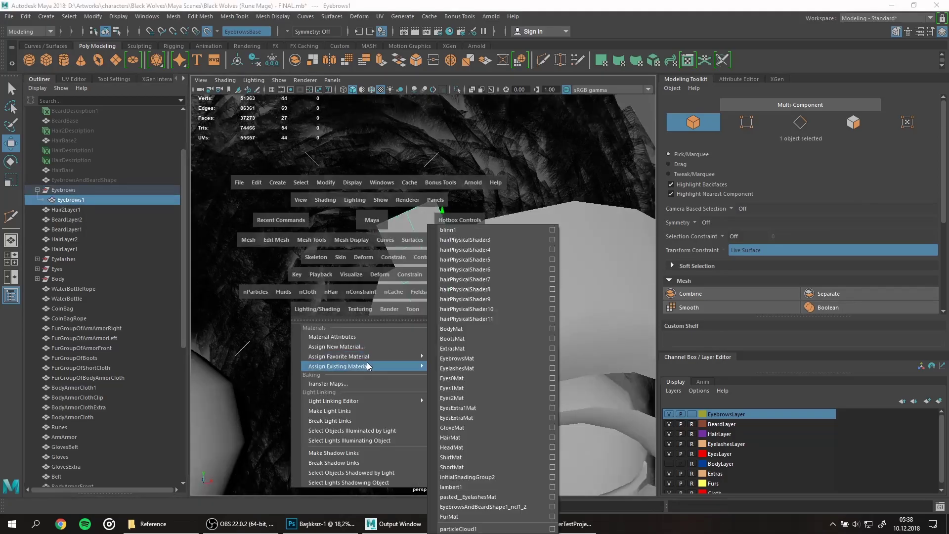
click(153, 523)
Step: Review the eyebrow reference photos and the character in Unreal Engine
double_click(212, 403)
click(496, 501)
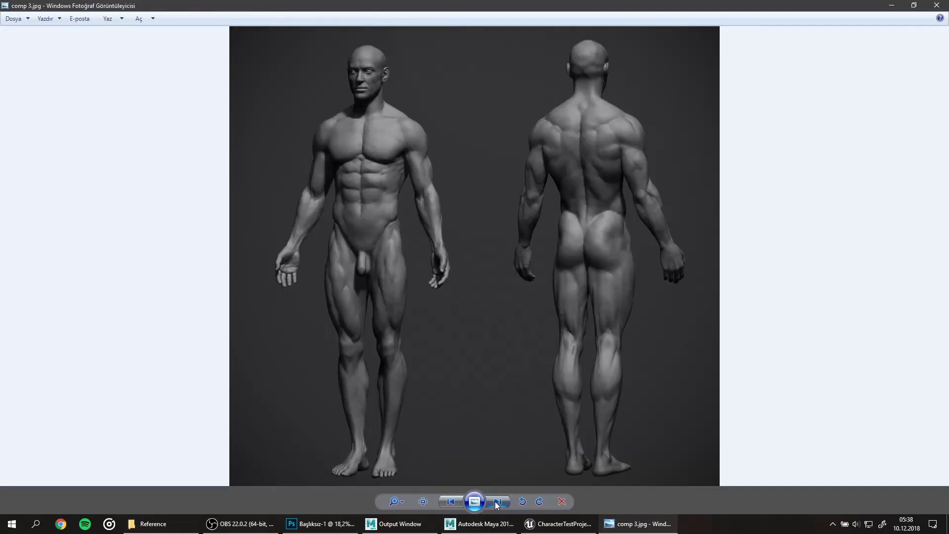
click(496, 501)
key(Escape)
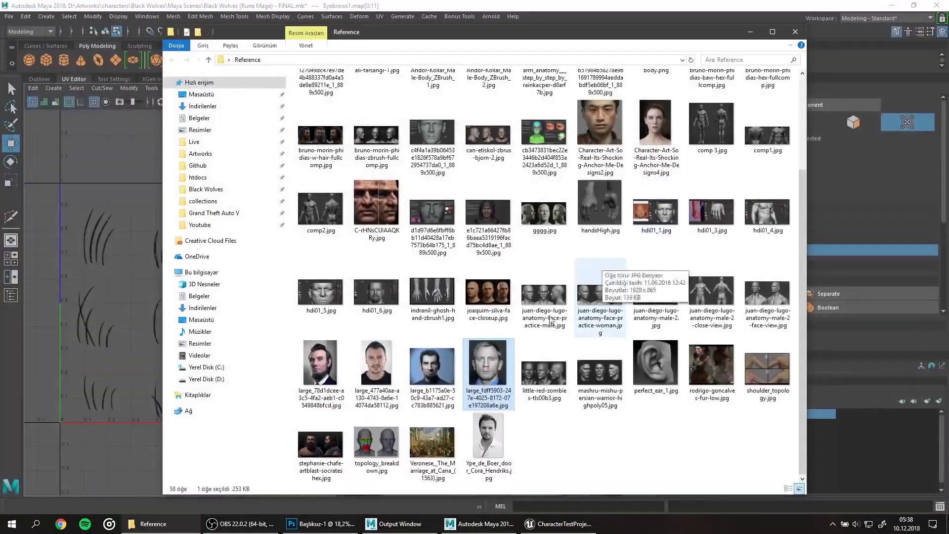
double_click(321, 445)
click(322, 524)
click(559, 523)
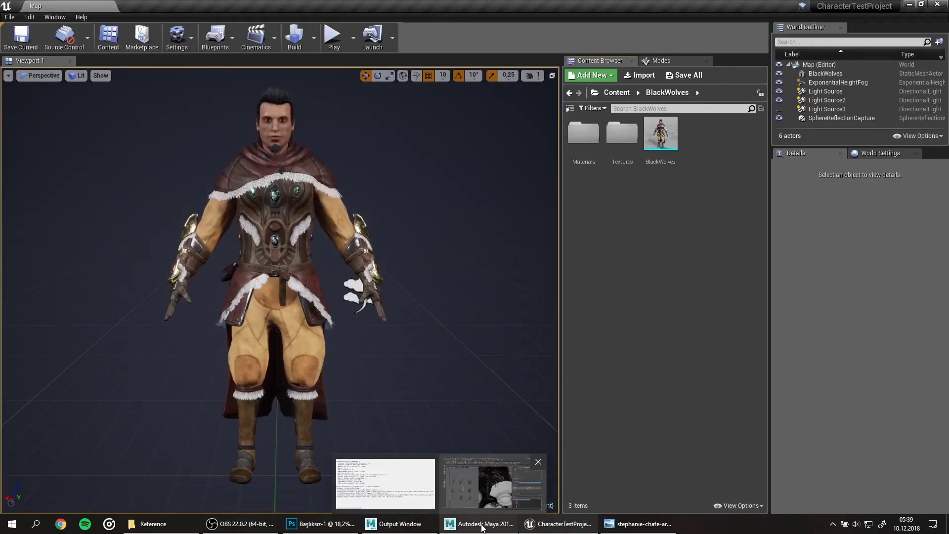
click(490, 482)
Step: Set EyelashesLayer to Template so the eyelashes can't be selected
alt+drag(497, 200, 544, 247)
key(F8)
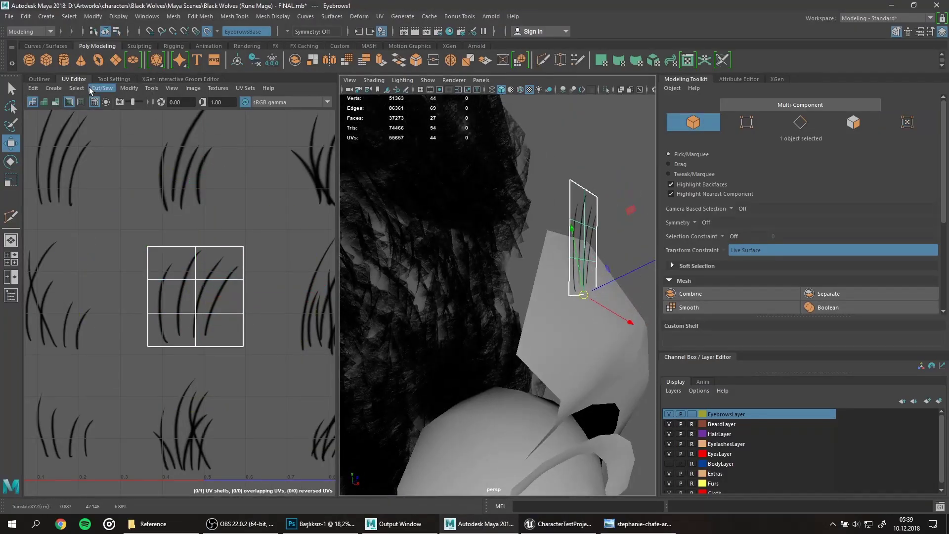
click(11, 295)
right_click(714, 443)
click(856, 430)
Step: Duplicate Eyebrows1, position the copy on the brow, and check the reference photo
click(420, 233)
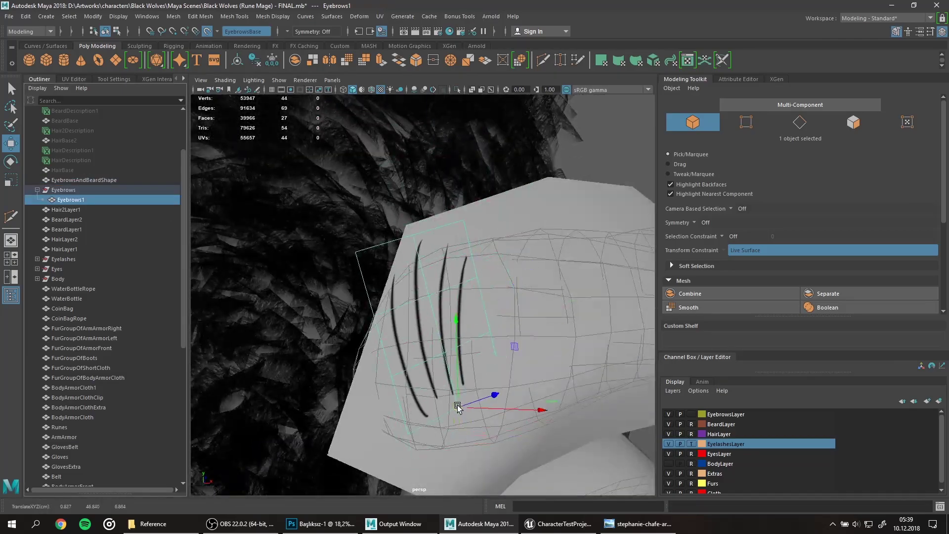
mouse_move(421, 232)
alt+mouse_down()
mouse_move(458, 301)
mouse_move(431, 387)
mouse_move(415, 346)
alt+mouse_up()
key(ctrl+d)
key(ctrl+d)
key(ctrl+d)
key(e)
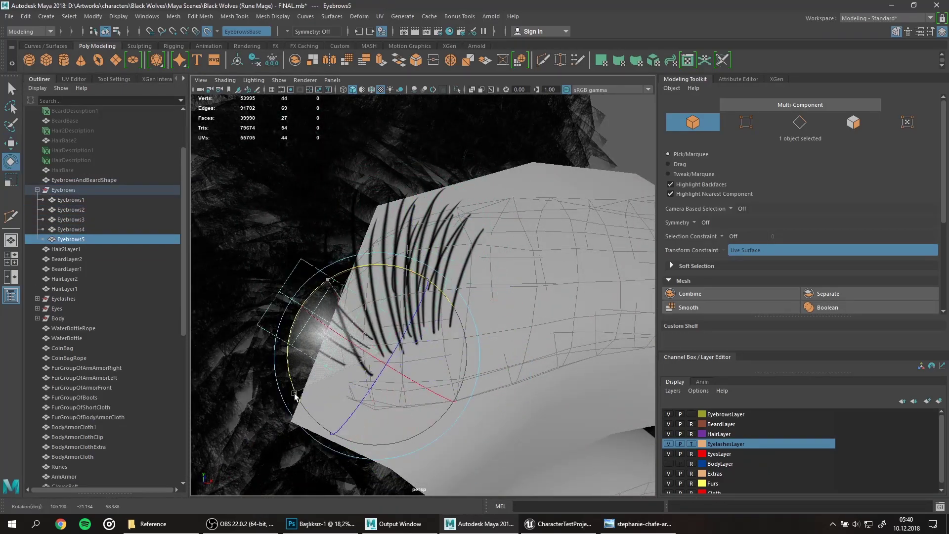
key(w)
key(alt+Tab)
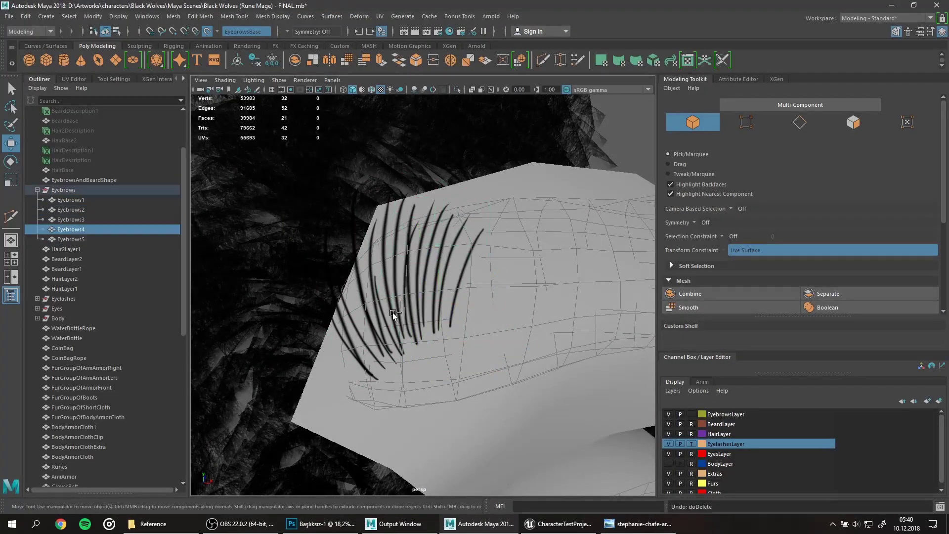
click(663, 533)
click(74, 79)
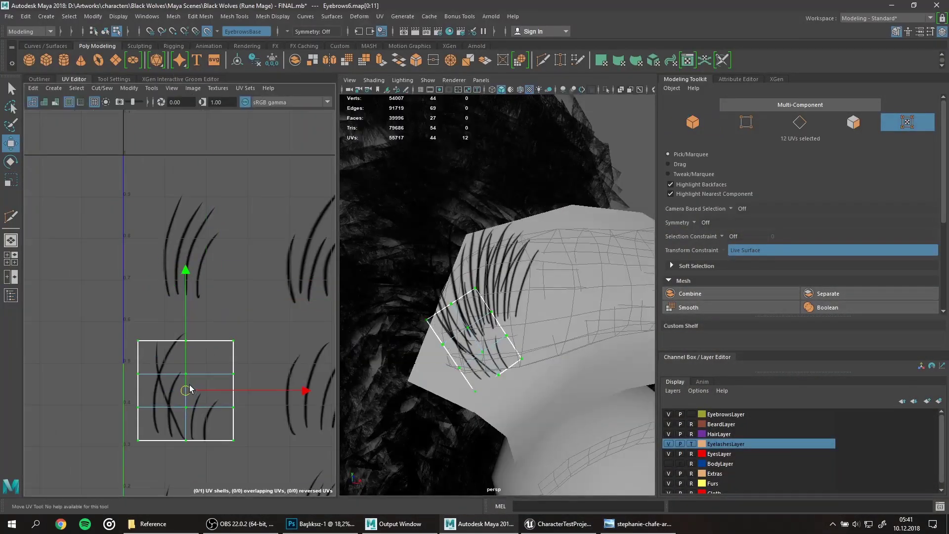
Step: Frame the eyebrow and place another card copy further along the brow
scroll(227, 343, up, 3)
key(F8)
key(w)
key(f)
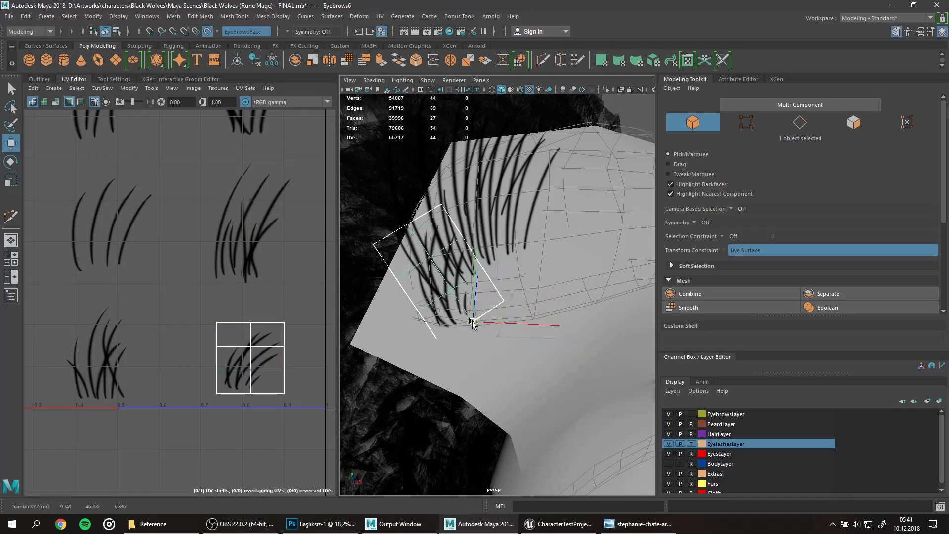
key(w)
mouse_move(502, 307)
shift+mouse_down()
mouse_move(488, 329)
mouse_move(477, 392)
mouse_move(510, 358)
mouse_move(540, 350)
shift+mouse_up()
Step: Rotate the copies and slide a new card along the brow
key(e)
key(w)
key(e)
mouse_move(616, 314)
mouse_down()
mouse_move(509, 381)
mouse_move(476, 326)
mouse_move(473, 273)
mouse_up()
key(w)
click(457, 340)
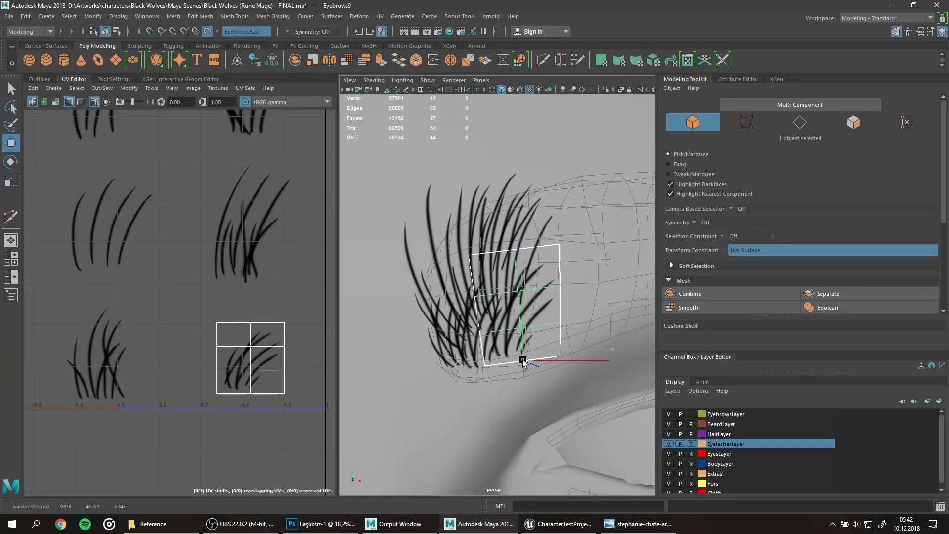
Step: Adjust a selected card's rotation and edges to fit the brow
scroll(602, 194, down, 5)
key(f)
key(e)
key(F10)
key(w)
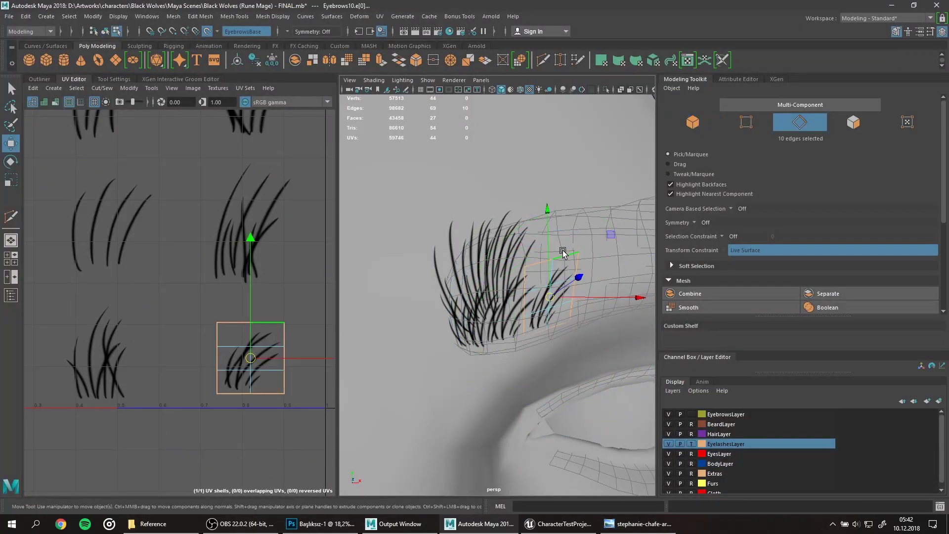
mouse_move(572, 276)
alt+mouse_down()
mouse_move(569, 296)
mouse_move(400, 194)
mouse_move(514, 256)
mouse_move(508, 303)
alt+mouse_up()
key(F8)
Step: Tilt Eyebrows10 to follow the brow curve and map it to a different tuft
click(400, 195)
click(515, 257)
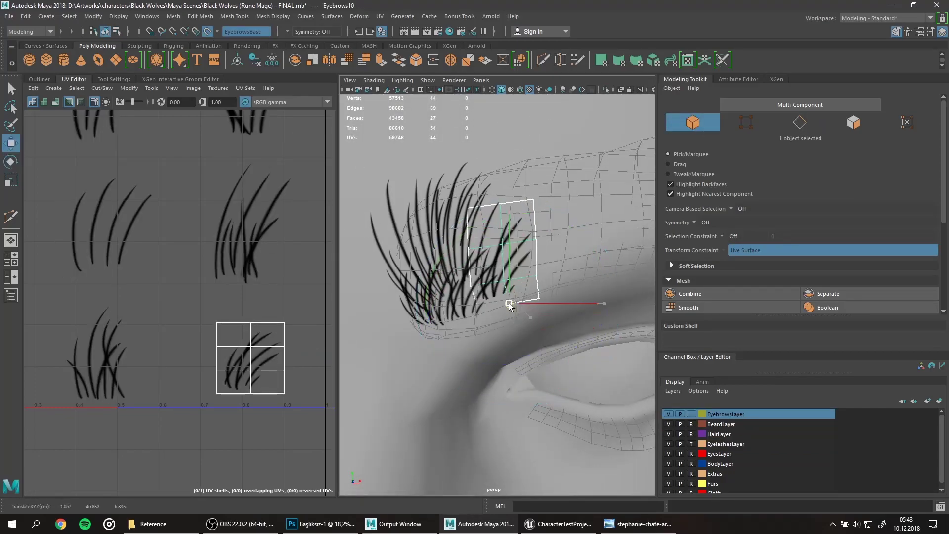
key(w)
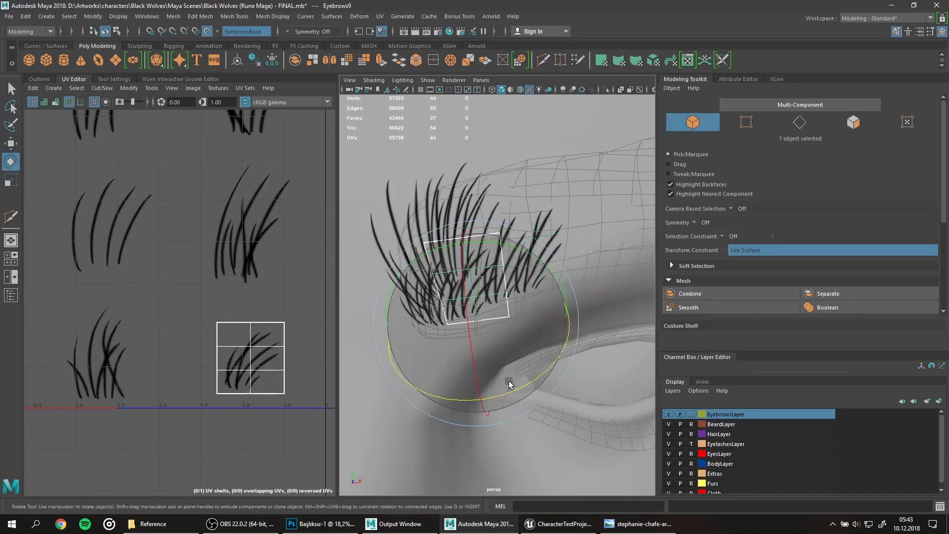
drag(508, 381, 483, 317)
drag(511, 248, 484, 258)
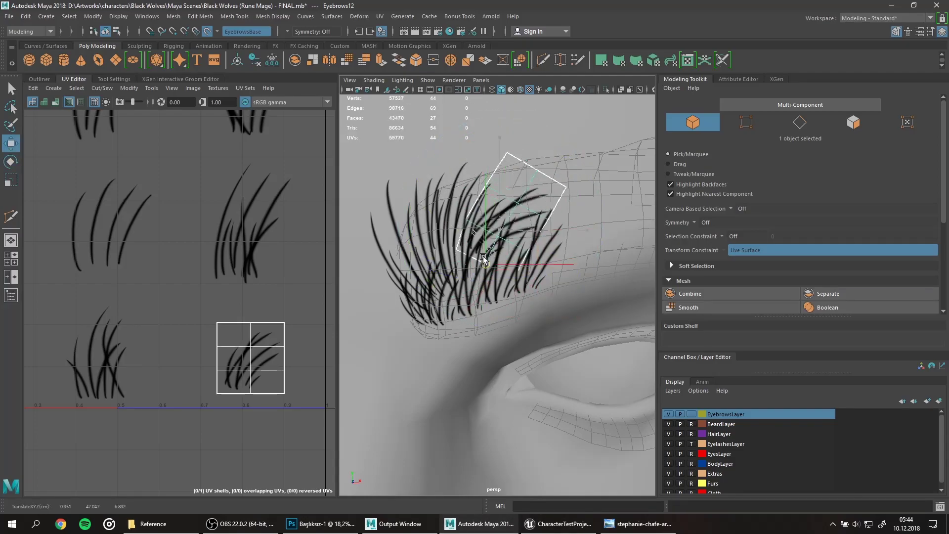
scroll(557, 201, down, 3)
scroll(557, 202, down, 3)
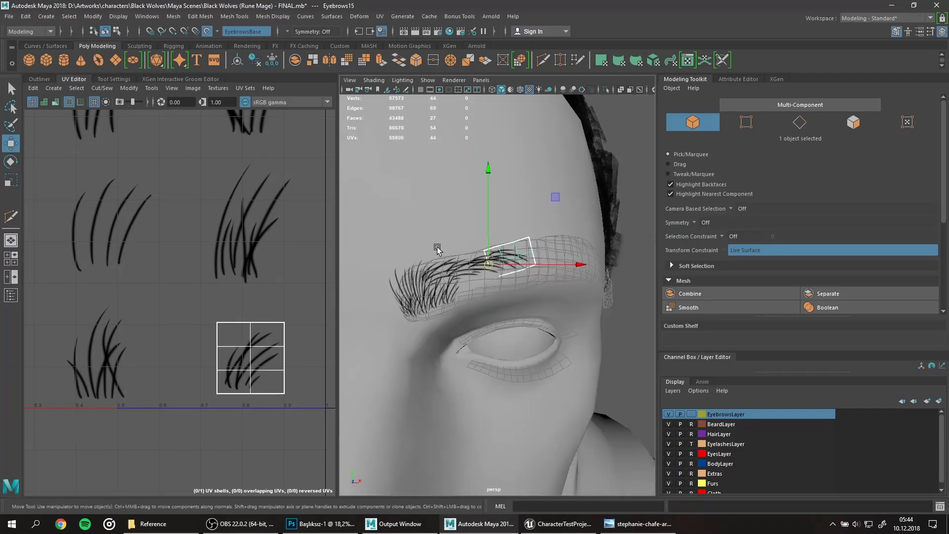
key(alt+Tab)
key(alt+Tab)
mouse_move(103, 351)
mouse_down()
mouse_move(119, 202)
mouse_move(100, 309)
mouse_up()
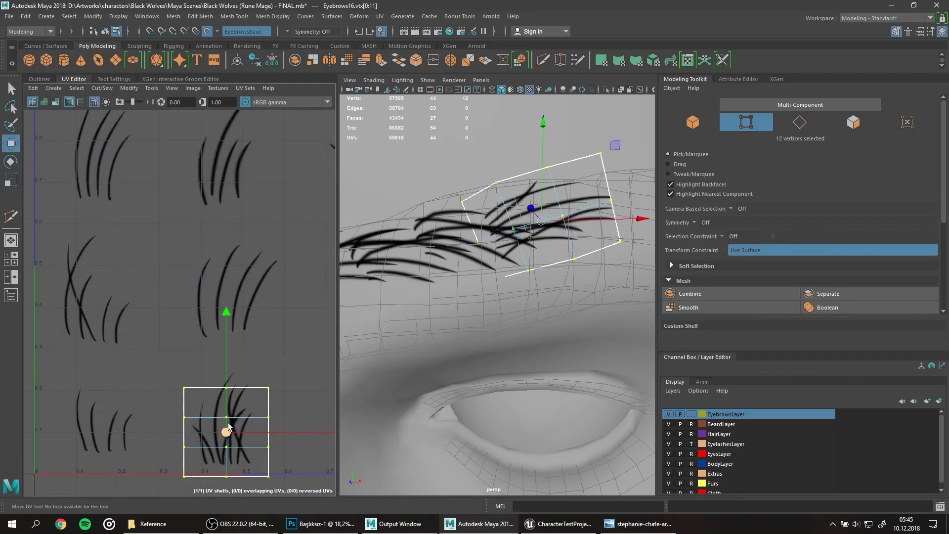
Step: Duplicate the card, move the copy left along the brow, and rotate it
key(ctrl+d)
key(e)
key(w)
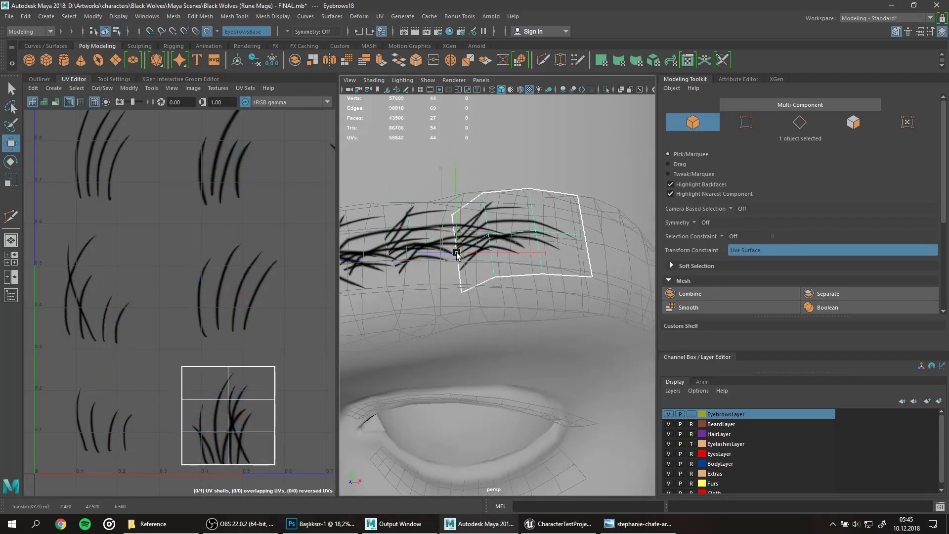
drag(528, 236, 420, 263)
key(e)
Step: Add one more duplicate card and hide the eyelashes layer
key(ctrl+d)
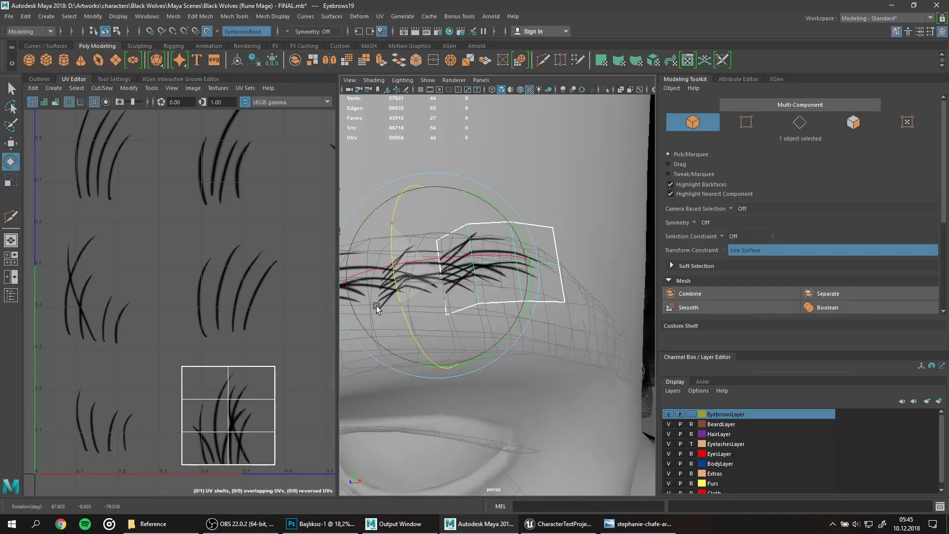
key(w)
scroll(567, 273, down, 5)
click(668, 444)
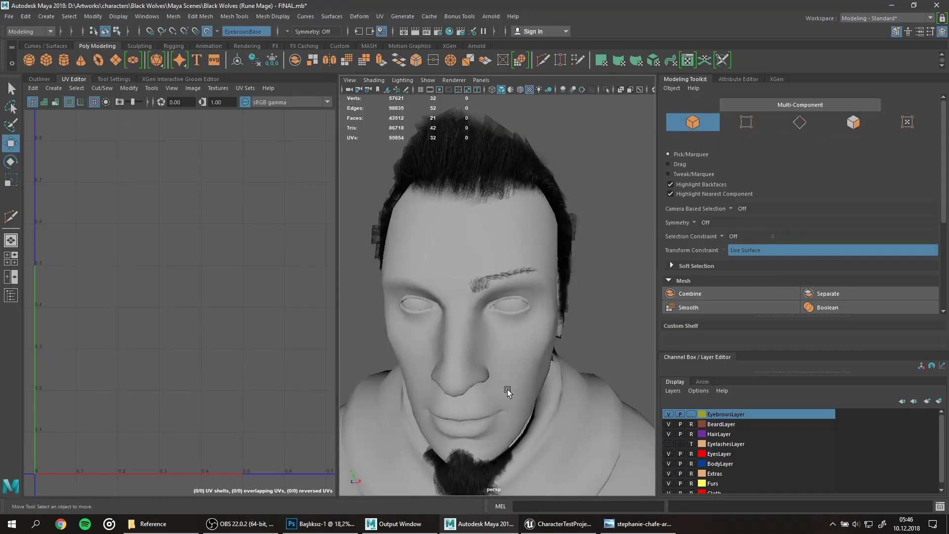
Step: Shift the card's UV shell onto another tuft and turn the card more upright
scroll(503, 427, up, 5)
drag(160, 210, 293, 332)
scroll(293, 336, down, 2)
drag(181, 387, 297, 392)
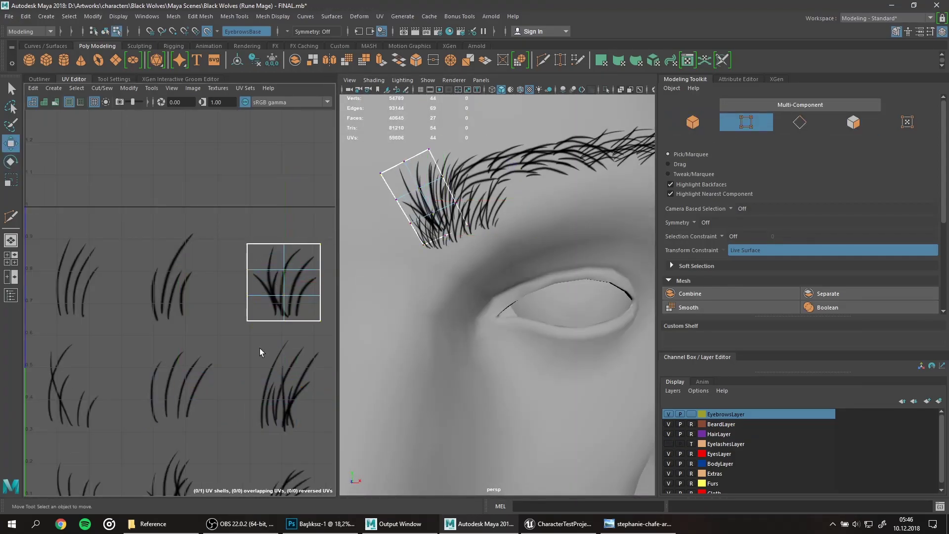
alt+drag(445, 257, 616, 163)
mouse_move(482, 207)
mouse_down()
mouse_move(487, 239)
mouse_move(431, 266)
mouse_up()
key(w)
key(e)
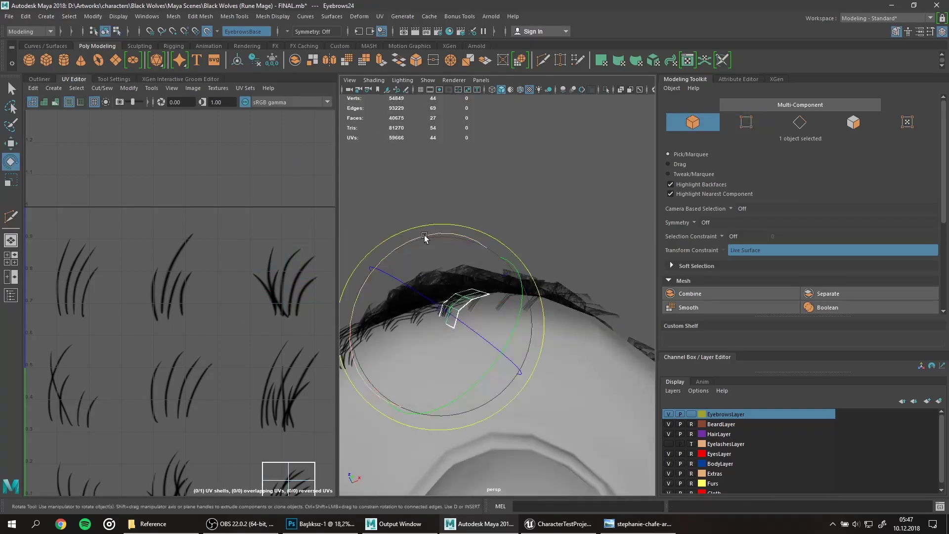
Step: With the eyelashes layer visible, slide the hair card's vertices along the brow
click(668, 444)
alt+drag(389, 227, 445, 212)
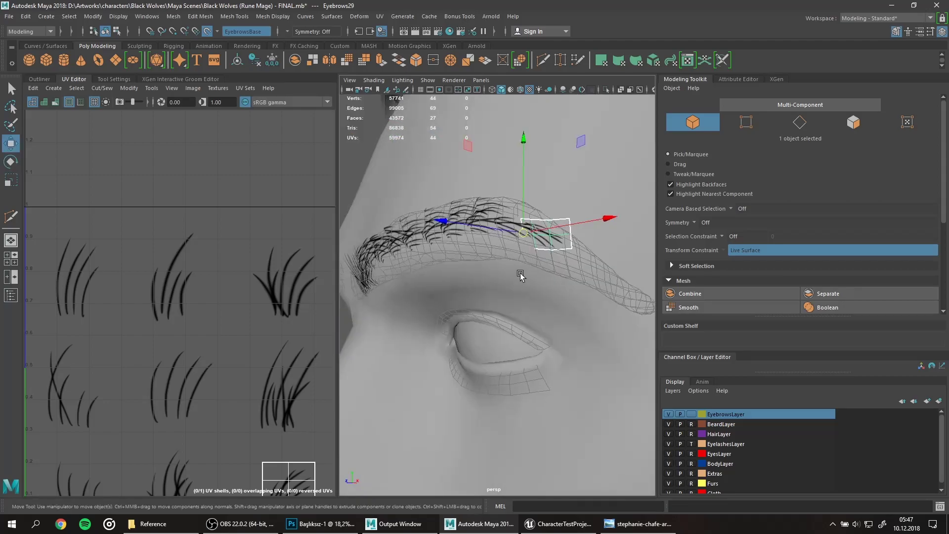
drag(499, 237, 564, 297)
alt+middle_drag(226, 380, 164, 316)
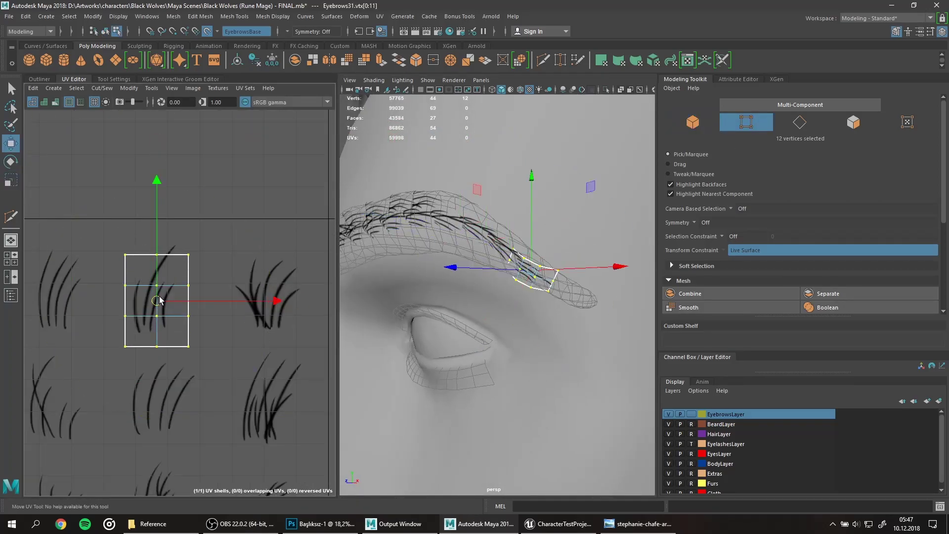
mouse_move(508, 262)
alt+mouse_down()
mouse_move(460, 276)
mouse_move(405, 320)
alt+mouse_up()
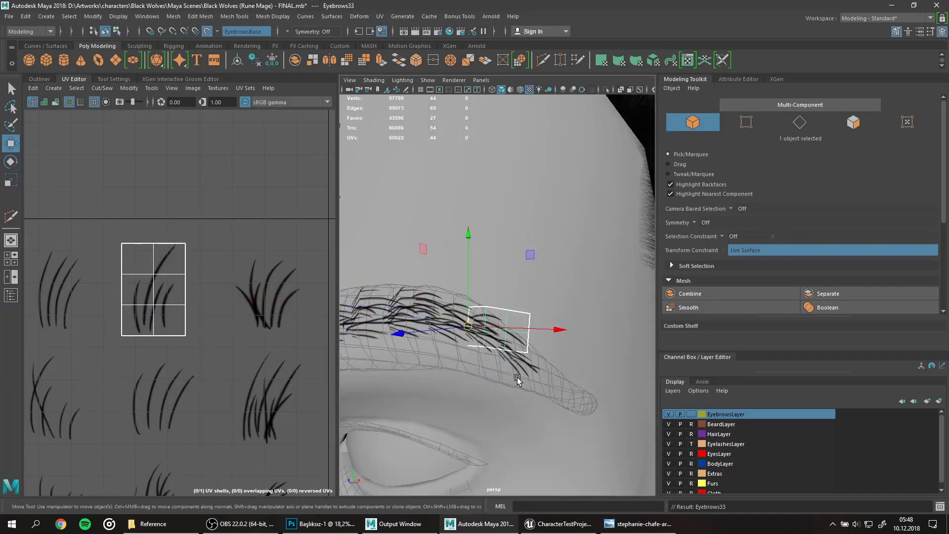
Step: Duplicate the card and place the copy further along, undoing a stray move
key(ctrl+d)
alt+drag(517, 379, 487, 339)
key(w)
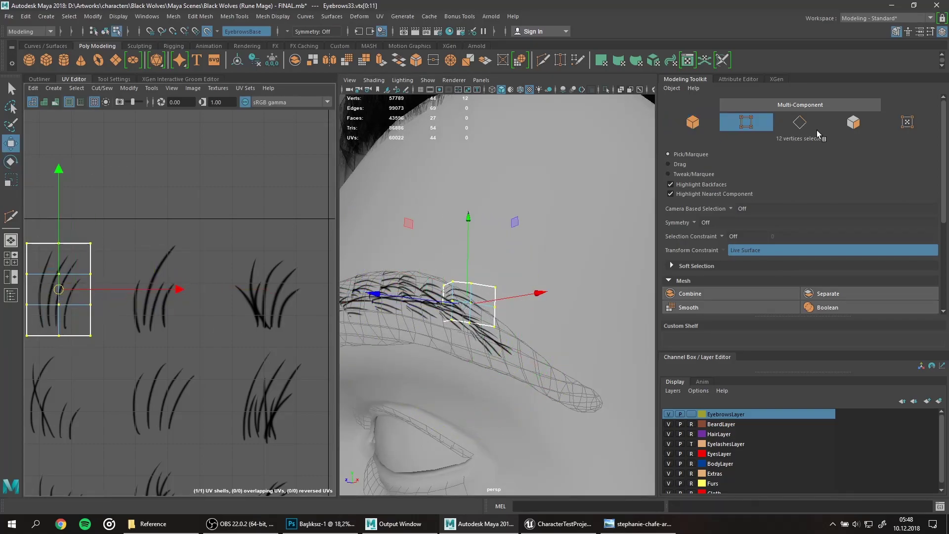
key(ctrl+z)
key(ctrl+z)
key(ctrl+z)
key(ctrl+z)
key(ctrl+z)
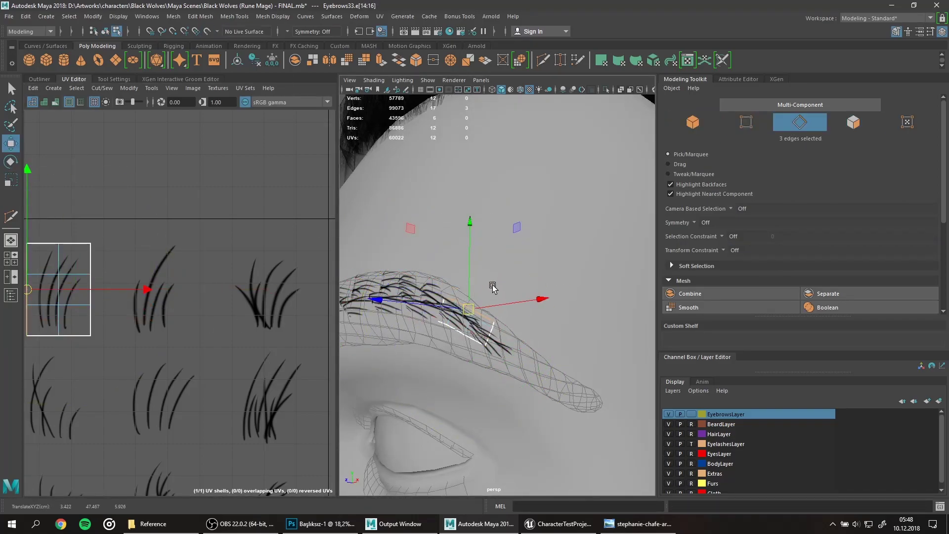
Step: Make the EyebrowsBase surface live and slide a cloned card along the brow
click(507, 369)
key(F10)
key(f)
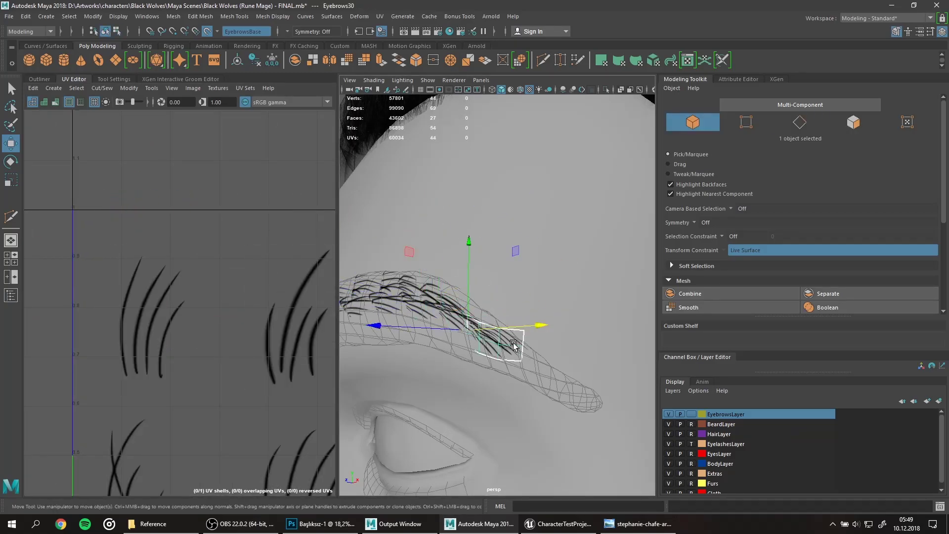
shift+drag(549, 379, 355, 237)
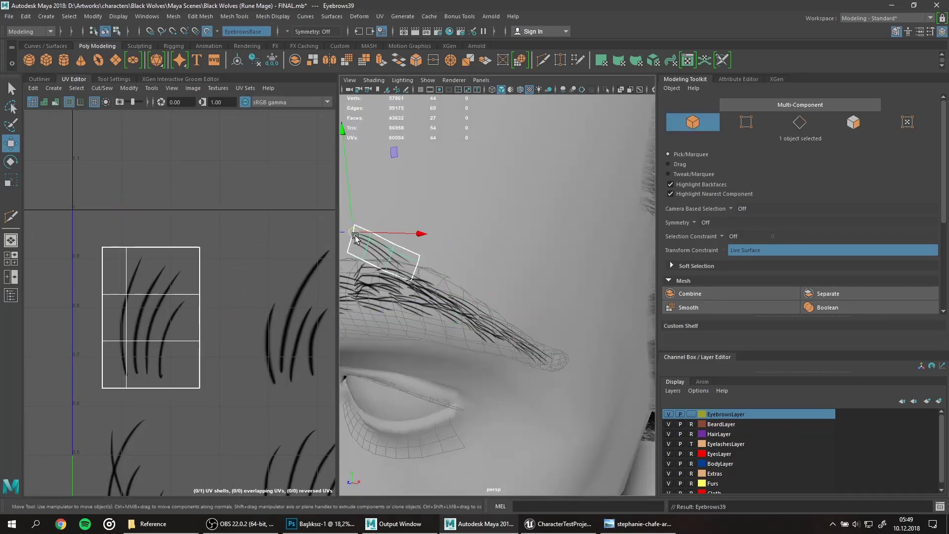
Step: Rotate the new card to follow the brow's curve
key(e)
key(w)
key(e)
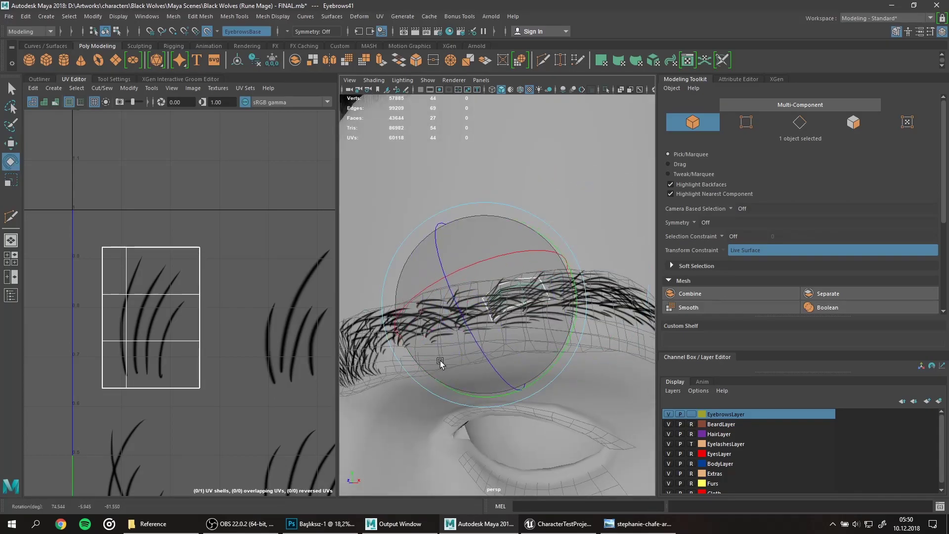
key(w)
mouse_move(408, 283)
shift+mouse_down()
mouse_move(444, 317)
mouse_move(495, 247)
shift+mouse_up()
key(e)
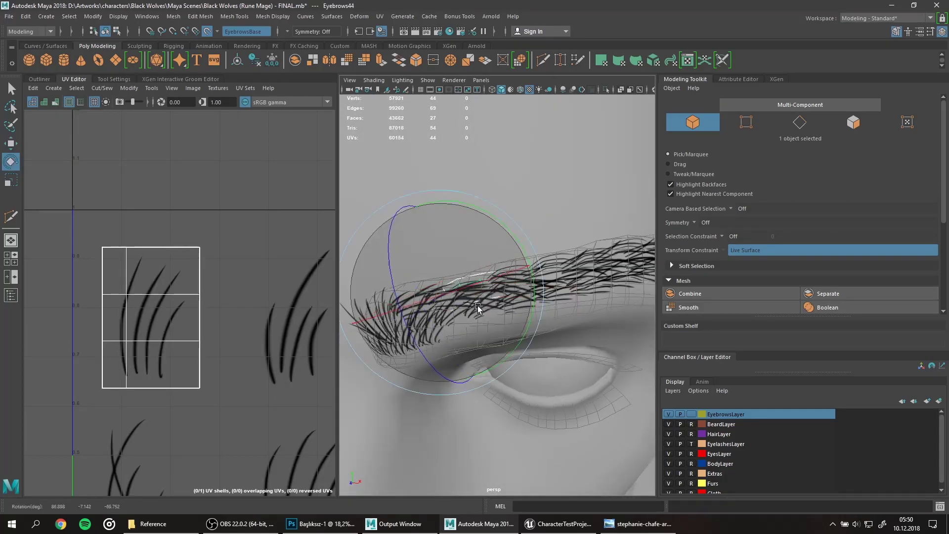
Step: Hide the eyelashes and adjust further brow cards' positions and rotations
click(669, 444)
scroll(457, 328, up, 5)
click(452, 311)
key(w)
key(e)
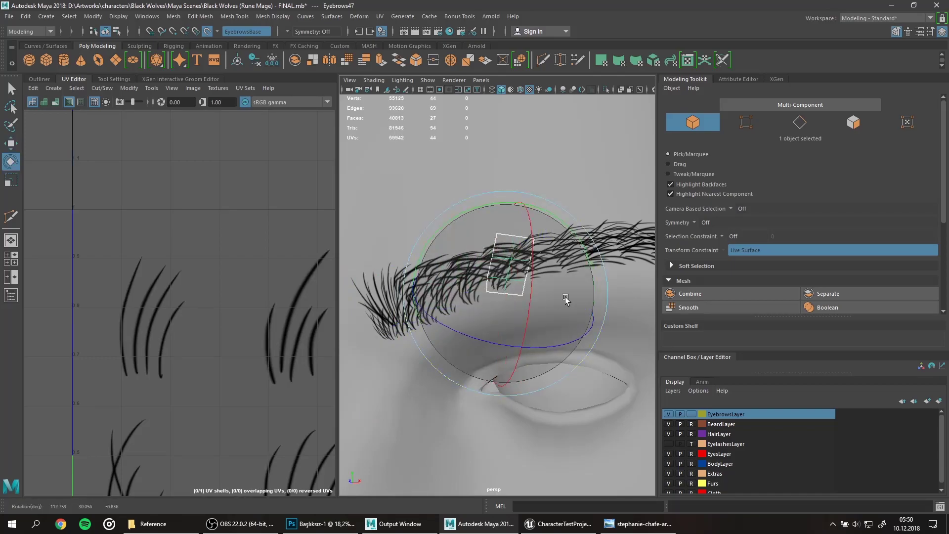
key(w)
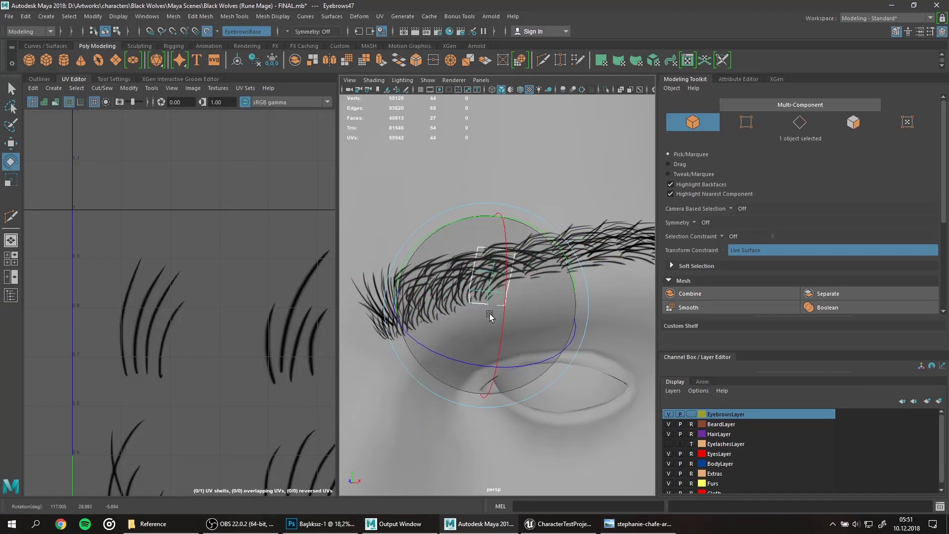
click(456, 275)
key(e)
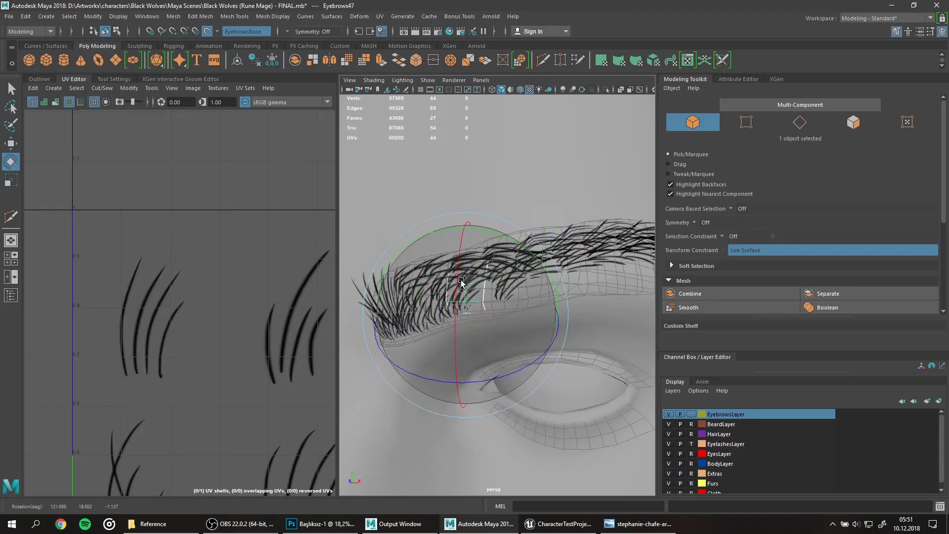
Step: Duplicate more cards, moving and rotating each copy along the brow
key(ctrl+d)
key(w)
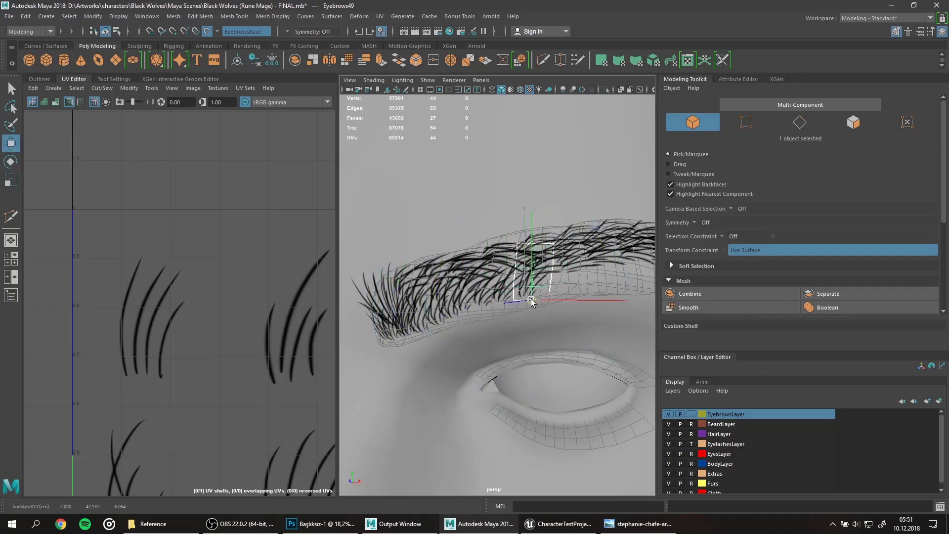
alt+drag(532, 301, 458, 286)
key(e)
key(ctrl+d)
key(w)
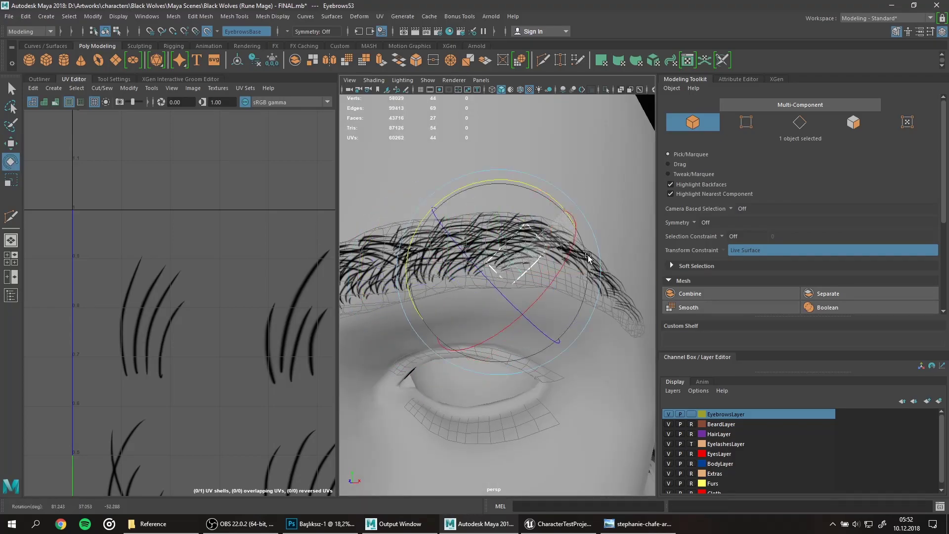
mouse_move(477, 274)
alt+mouse_down()
mouse_move(448, 324)
mouse_move(537, 293)
mouse_move(415, 294)
mouse_move(447, 268)
alt+mouse_up()
Step: Keep adding duplicated cards across the rest of the brow until it is full
key(ctrl+d)
key(e)
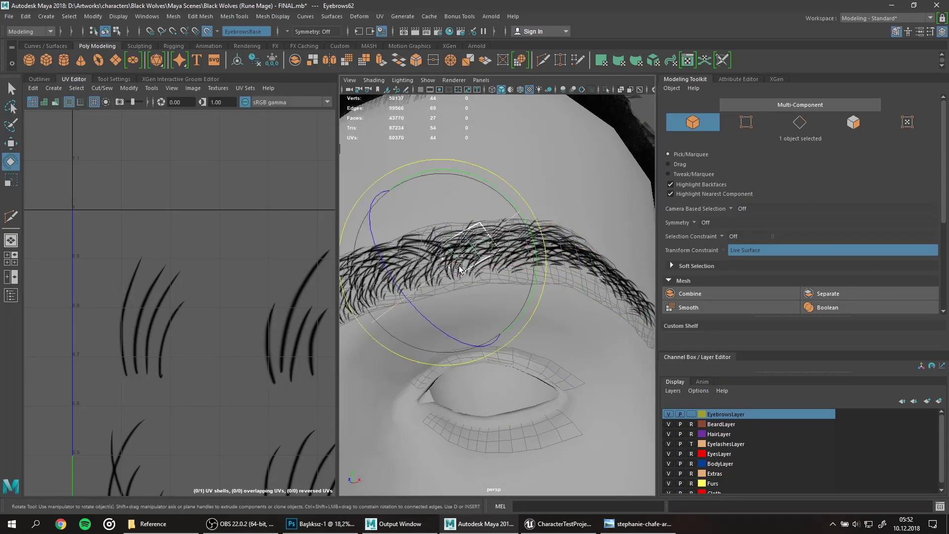
key(ctrl+d)
key(w)
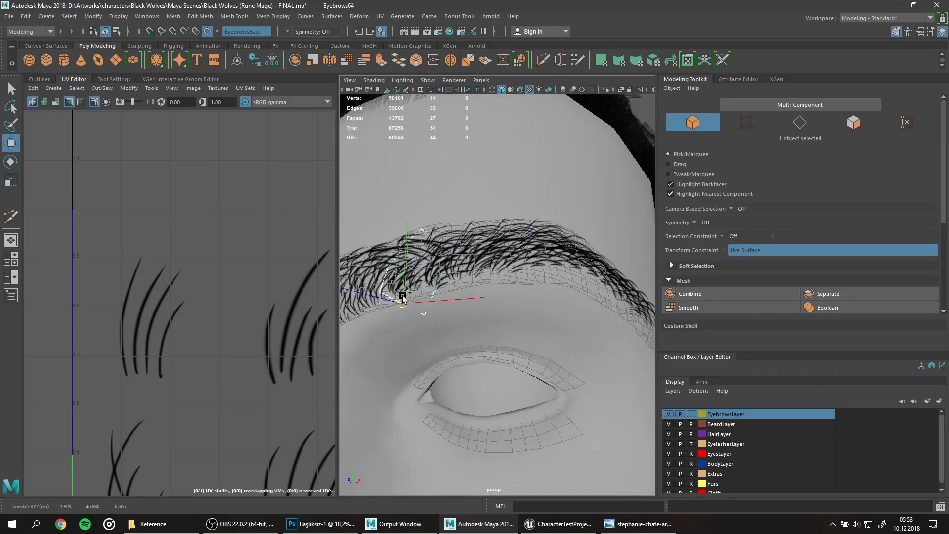
alt+drag(403, 298, 502, 300)
key(ctrl+d)
key(e)
Step: Scale the first brow card, frame the face, and show the eyelashes layer again
scroll(504, 290, down, 5)
click(668, 444)
scroll(495, 296, up, 5)
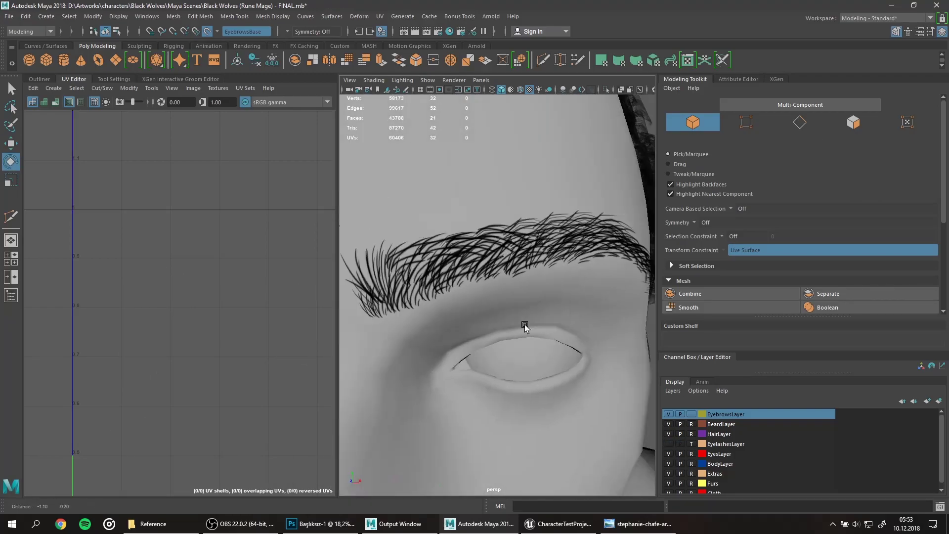
click(446, 262)
key(r)
key(e)
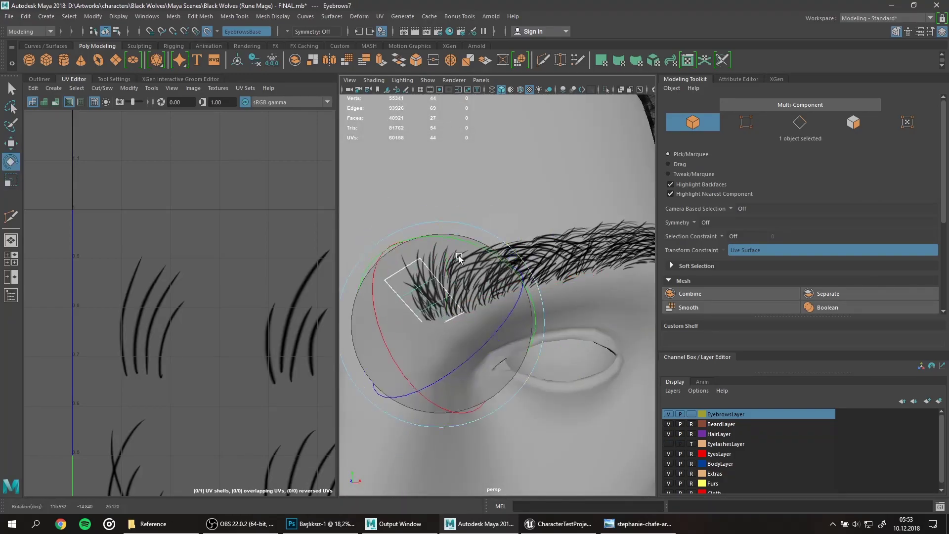
key(r)
scroll(495, 297, down, 4)
click(669, 444)
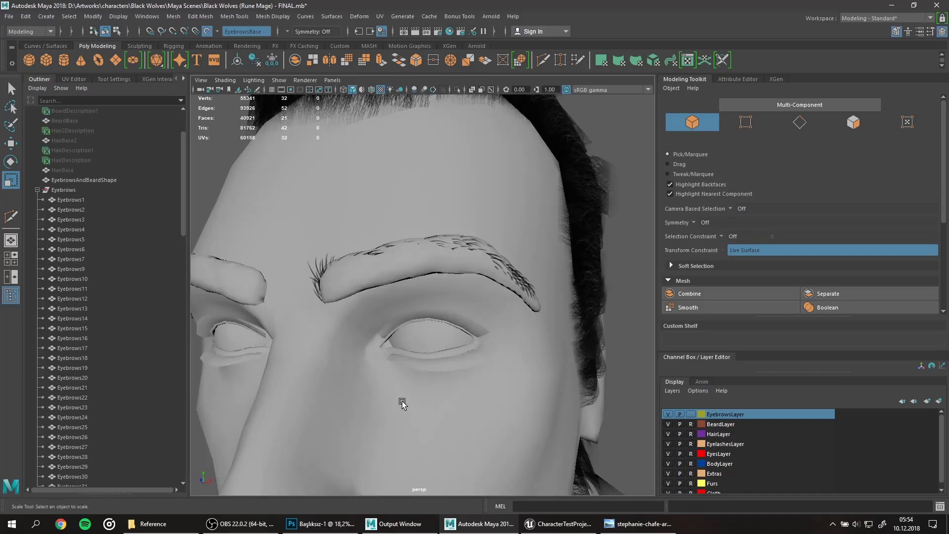
Step: Combine the brow cards into one mesh and assign the existing eyebrow hair material
click(173, 16)
click(188, 39)
right_click(346, 198)
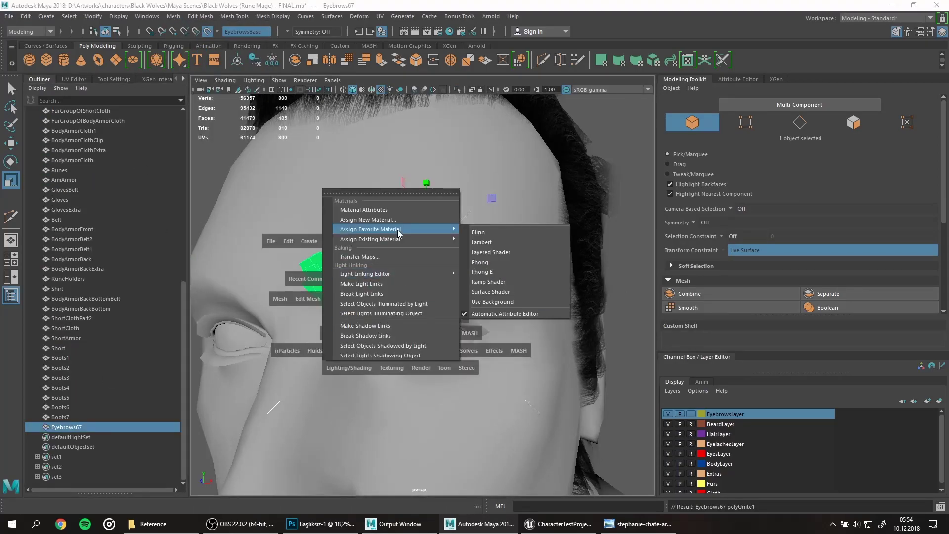
click(495, 223)
key(w)
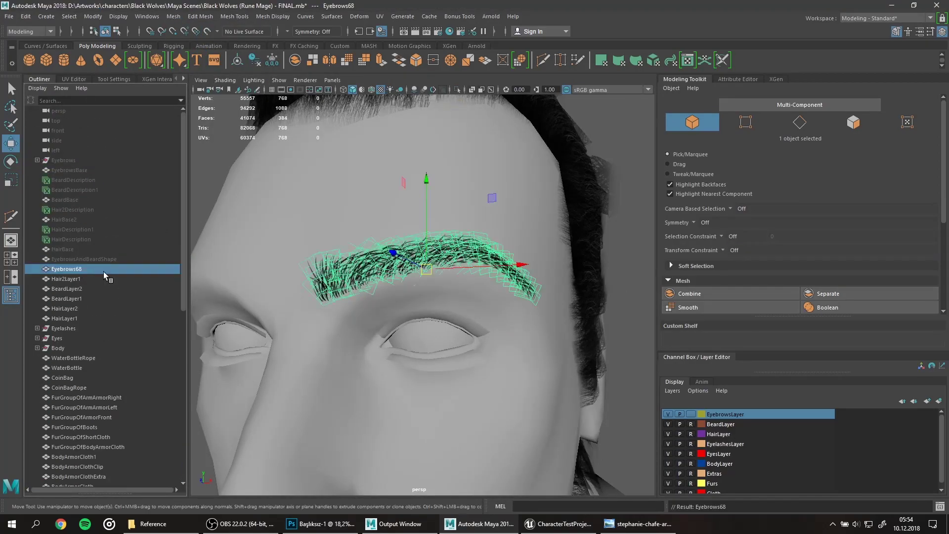
Step: Rename the combined brow mesh to 'Eyebrows' in the Outliner
click(93, 17)
click(114, 148)
double_click(91, 162)
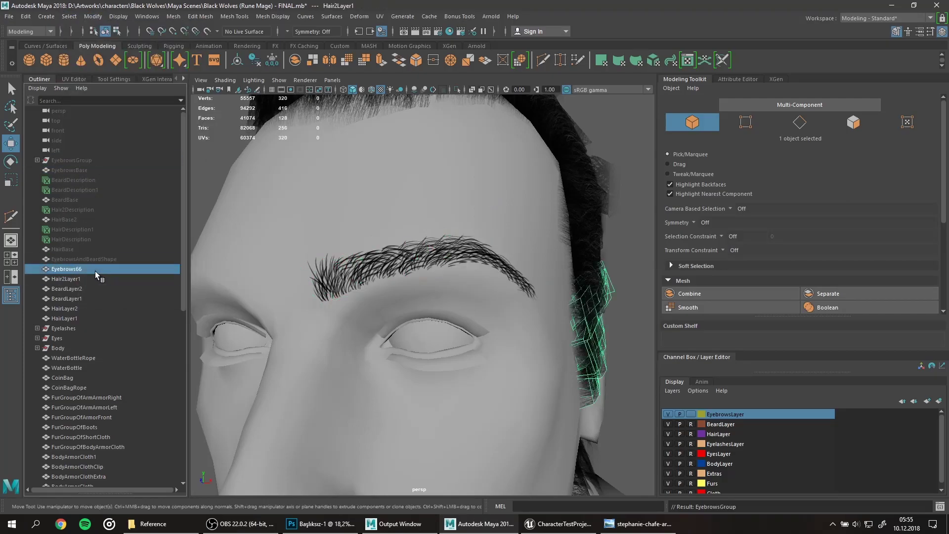
text(Eyebrows)
key(Return)
Step: Mirror the Eyebrows mesh onto the other brow
key(ctrl+z)
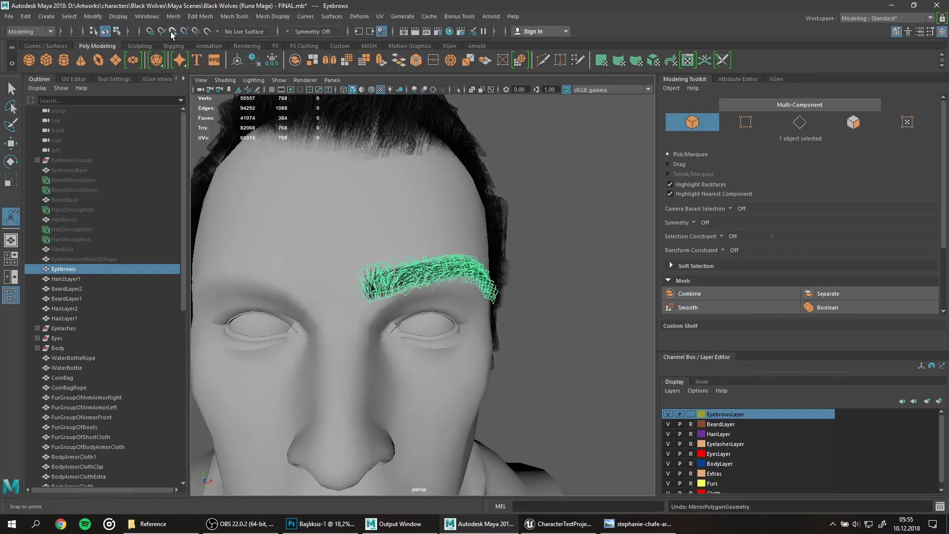
key(g)
click(531, 346)
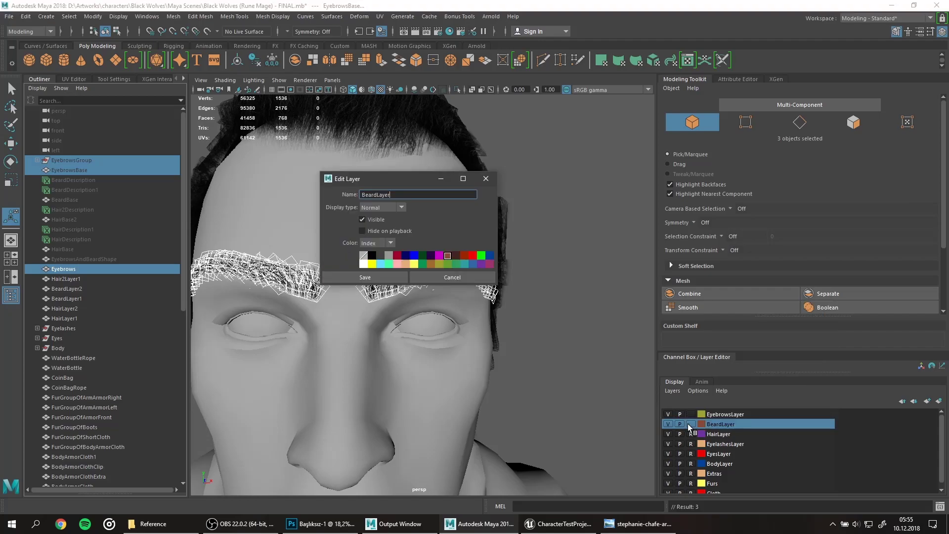
key(ctrl+shift+a)
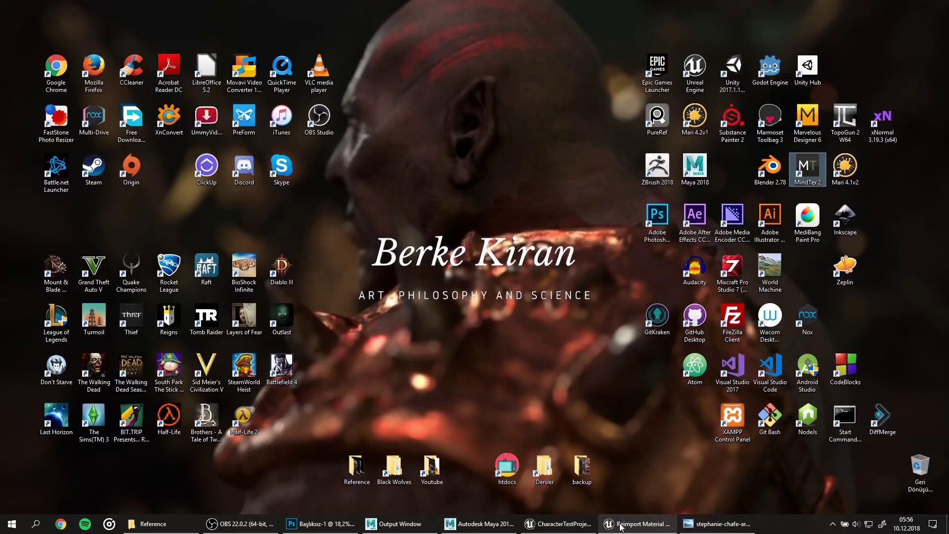
Step: Reimport the updated BlackWolves asset in Unreal's Content Browser
click(621, 527)
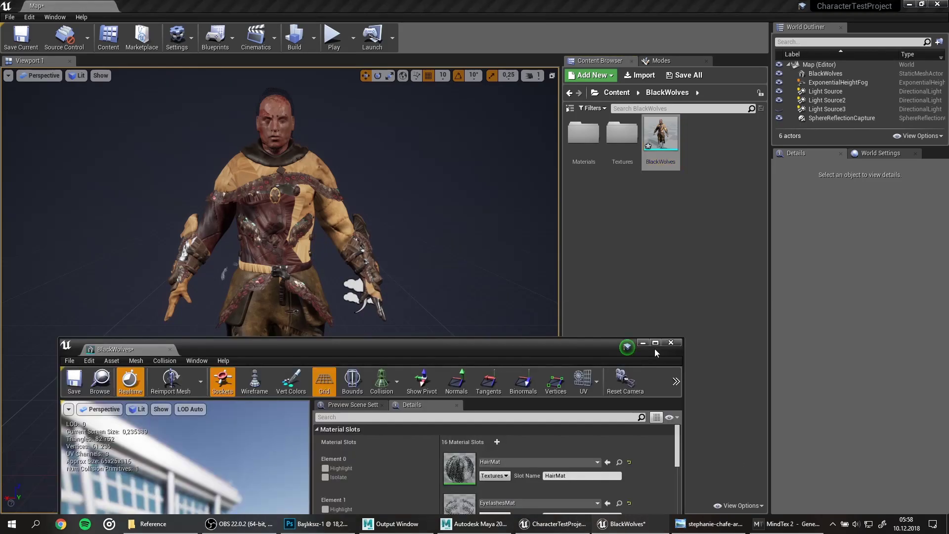
Step: Maximise the BlackWolves mesh editor in Unreal and scroll through its view
click(655, 348)
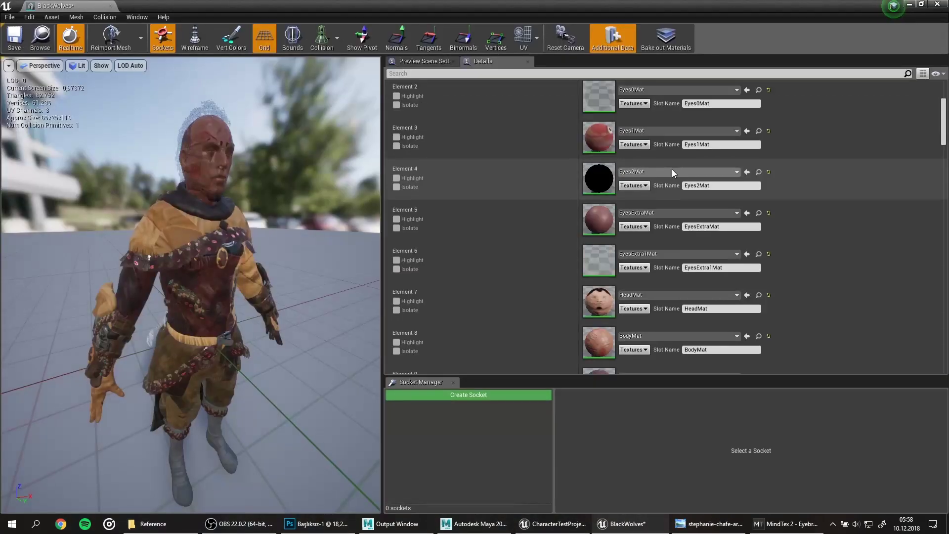
scroll(672, 169, down, 8)
scroll(672, 170, down, 7)
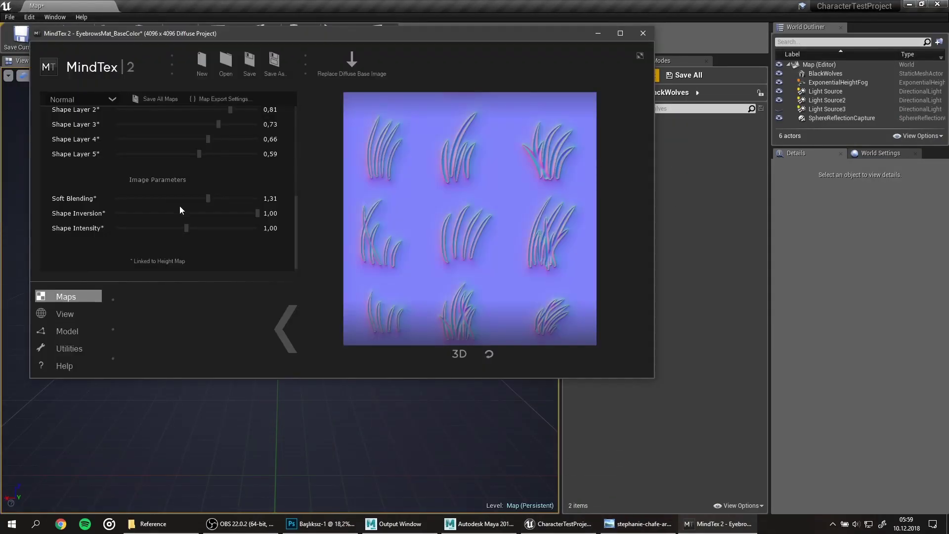
scroll(179, 206, up, 5)
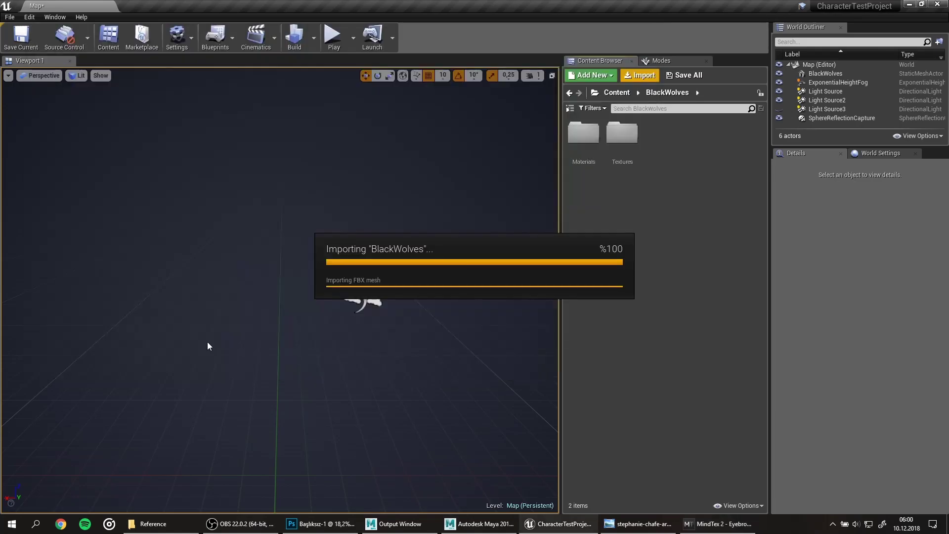
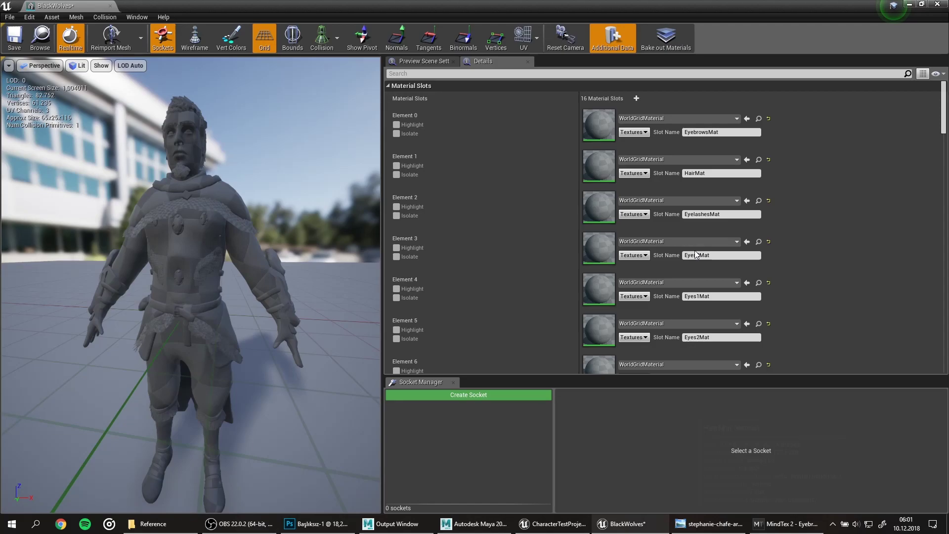
Step: Assign the matching materials to the character's slots, finishing with ShirtMat
click(690, 228)
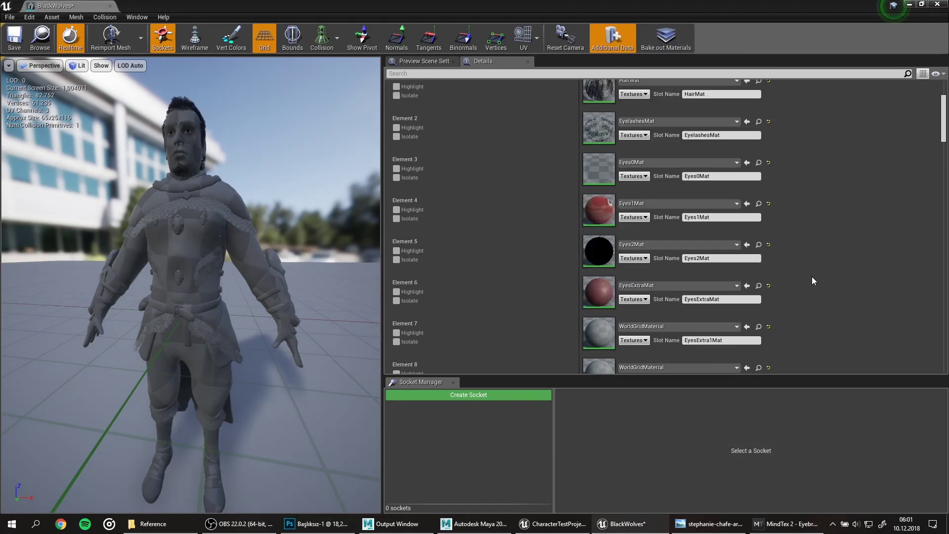
click(675, 284)
scroll(686, 352, down, 5)
click(677, 323)
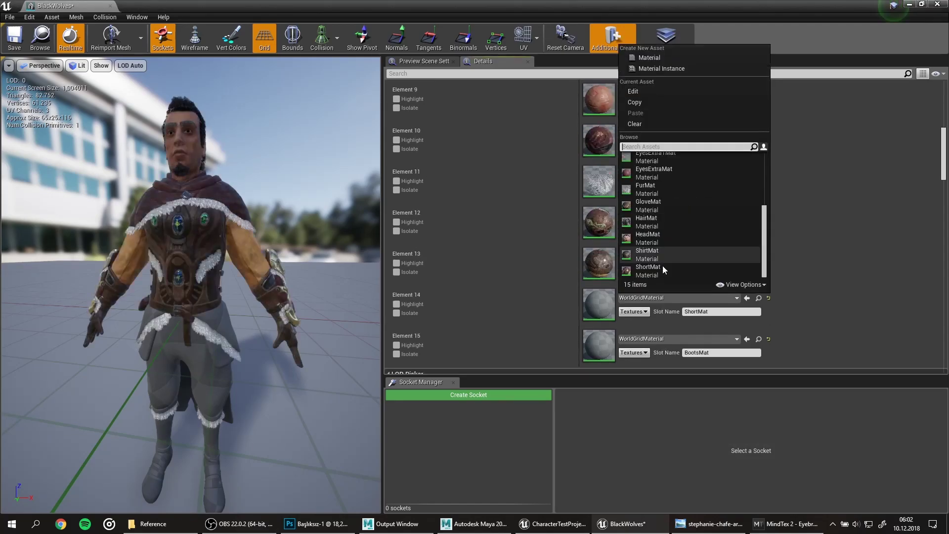
click(662, 266)
click(678, 243)
scroll(668, 458, down, 3)
click(668, 459)
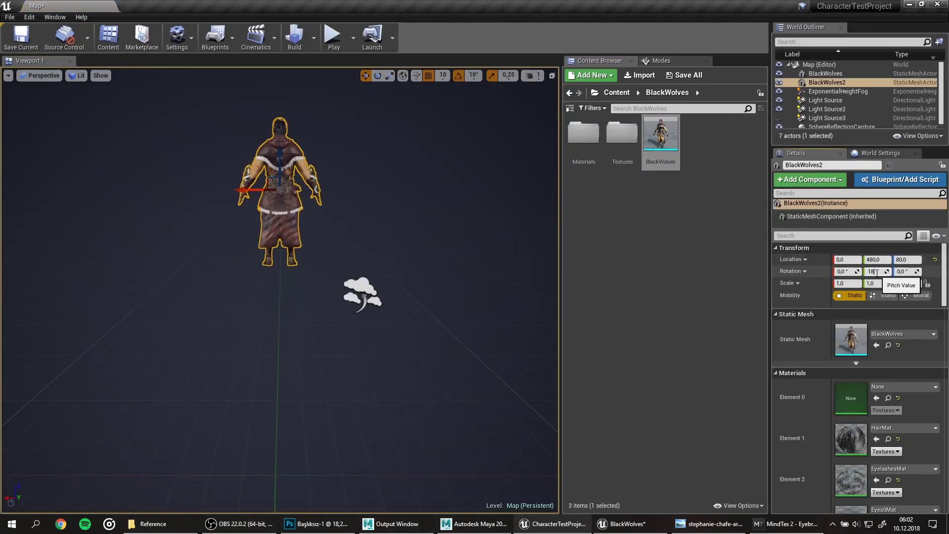
Step: Set BlackWolves2's location value to 0 and move the view close to the character
text(0)
key(Return)
key(f)
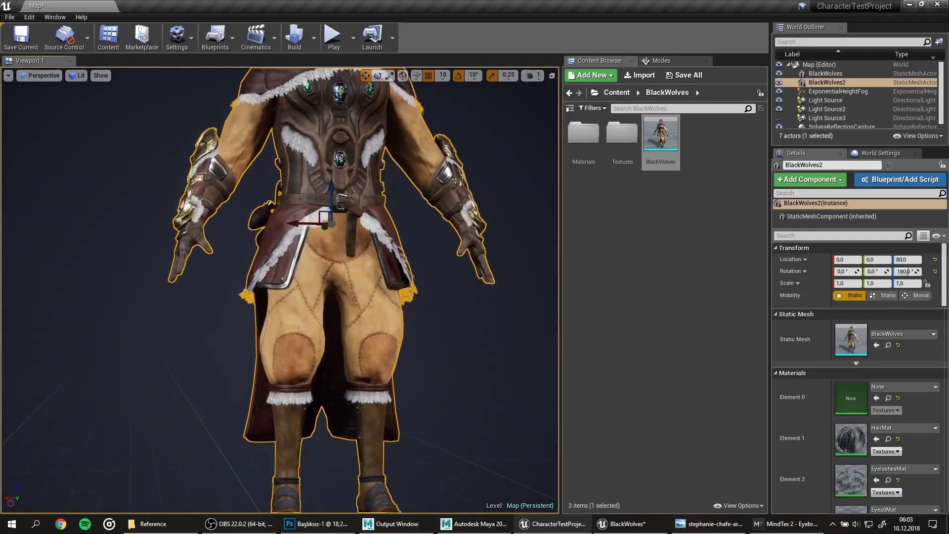
click(534, 75)
drag(534, 99, 551, 101)
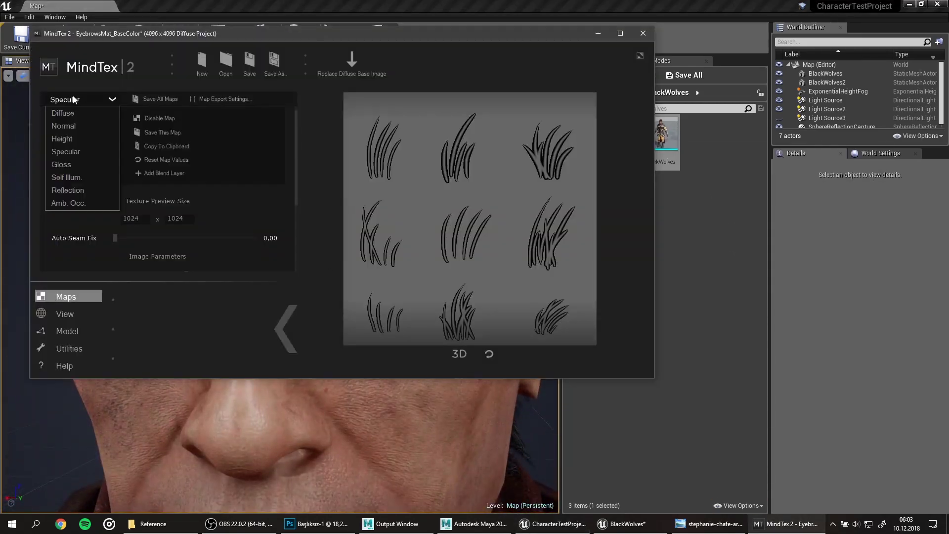
Step: Save the eyebrow ambient occlusion and reflection maps from MindTex
click(68, 203)
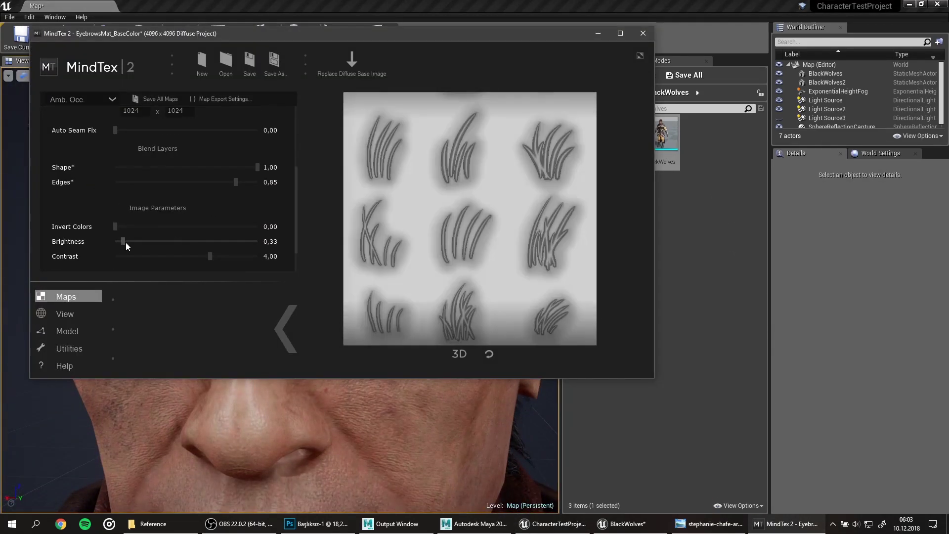
click(144, 99)
drag(136, 257, 163, 257)
key(Return)
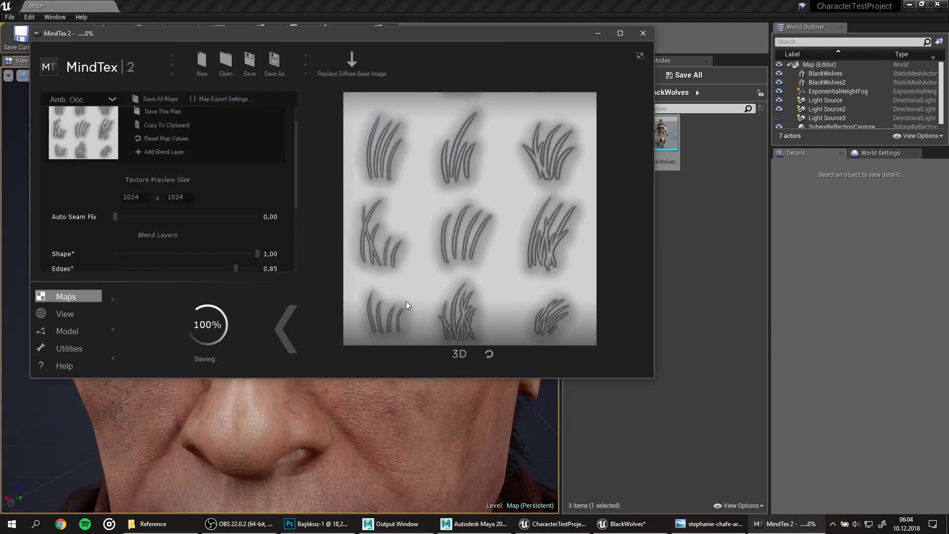
click(89, 190)
scroll(99, 193, up, 3)
click(83, 148)
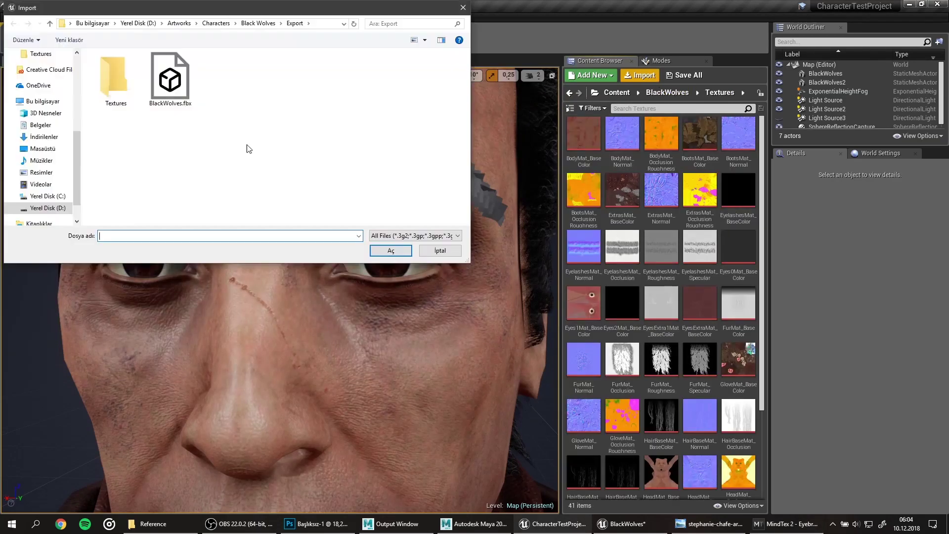
Step: Import the eyebrow texture maps, rename the asset, and copy the eyebrow material into the folder
click(392, 252)
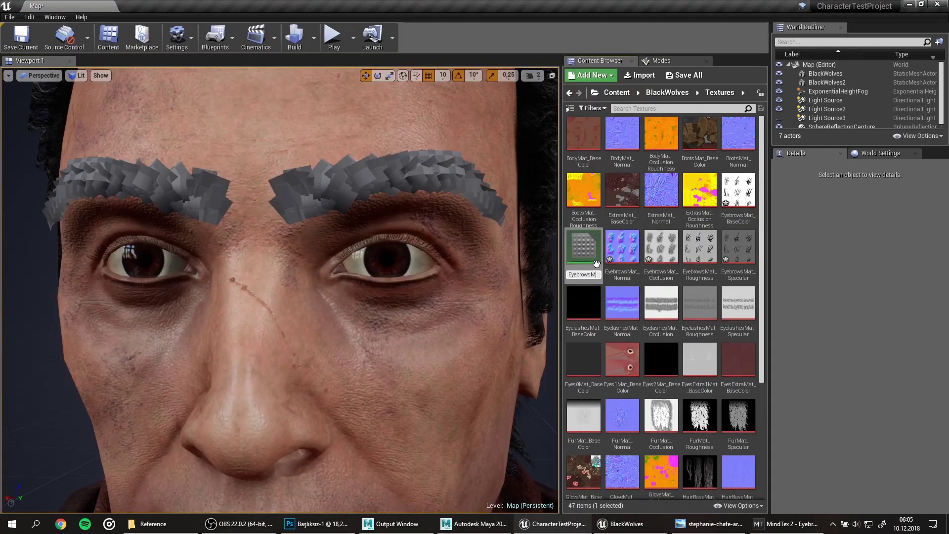
text(EyebrowsMat)
key(Return)
drag(583, 247, 742, 208)
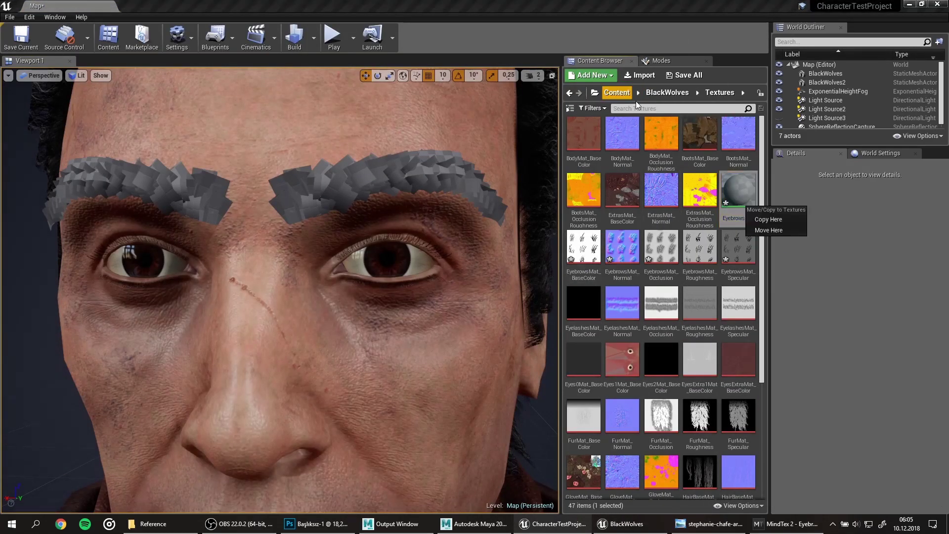
click(766, 214)
right_click(764, 286)
Step: Wire the eyebrow textures and a dither node into EyebrowsMat, set Blend Mode to Masked, and save
double_click(723, 142)
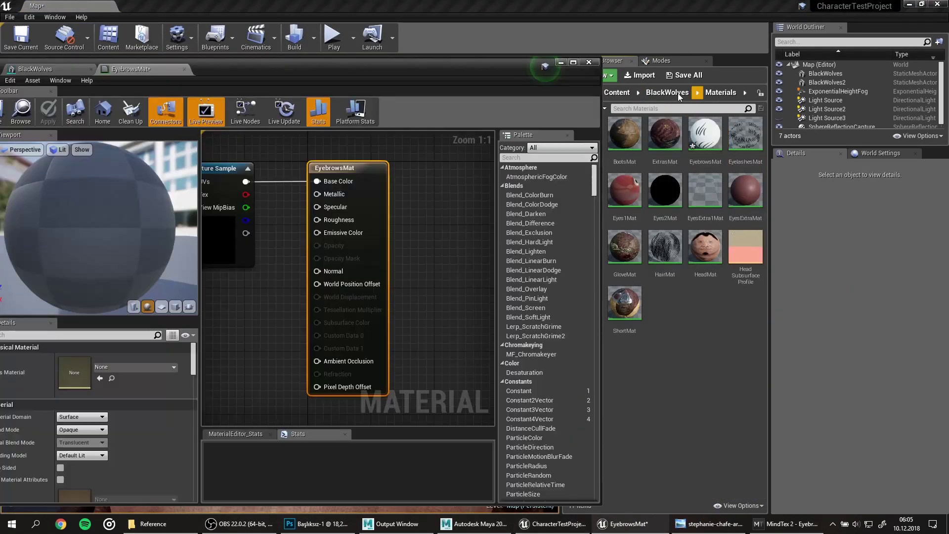
click(677, 93)
double_click(622, 131)
mouse_move(661, 248)
mouse_down()
mouse_move(428, 197)
mouse_move(208, 230)
mouse_up()
click(325, 223)
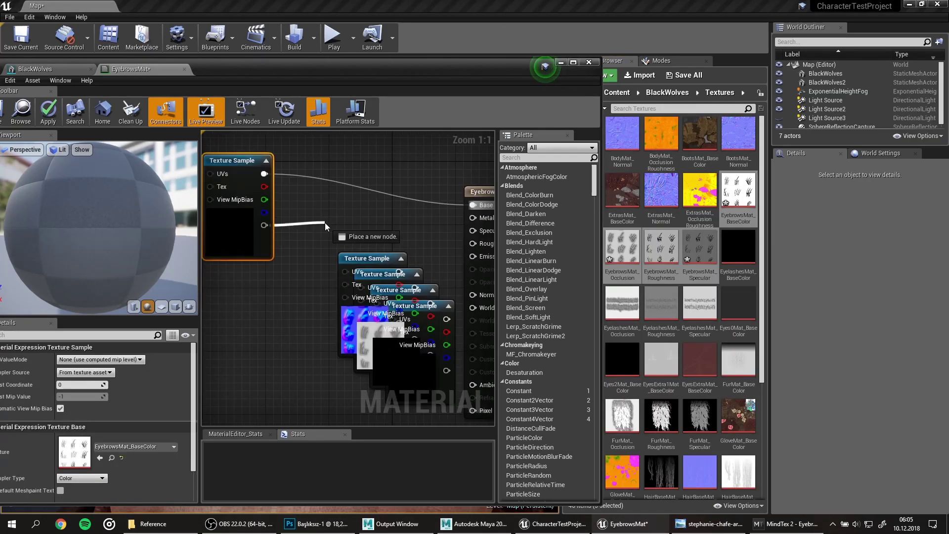
click(81, 429)
click(95, 444)
mouse_move(265, 320)
mouse_down()
mouse_move(357, 302)
mouse_move(420, 342)
mouse_up()
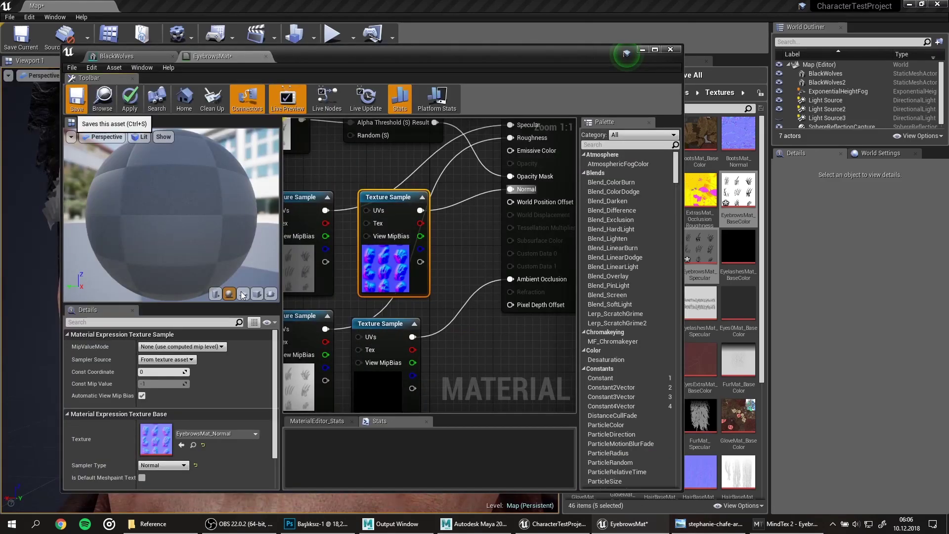
key(ctrl+s)
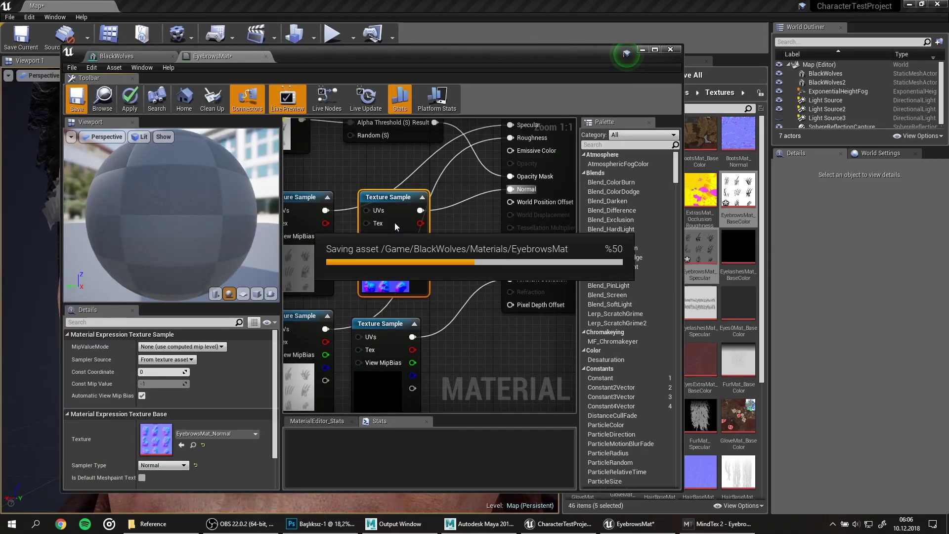
click(117, 56)
click(539, 169)
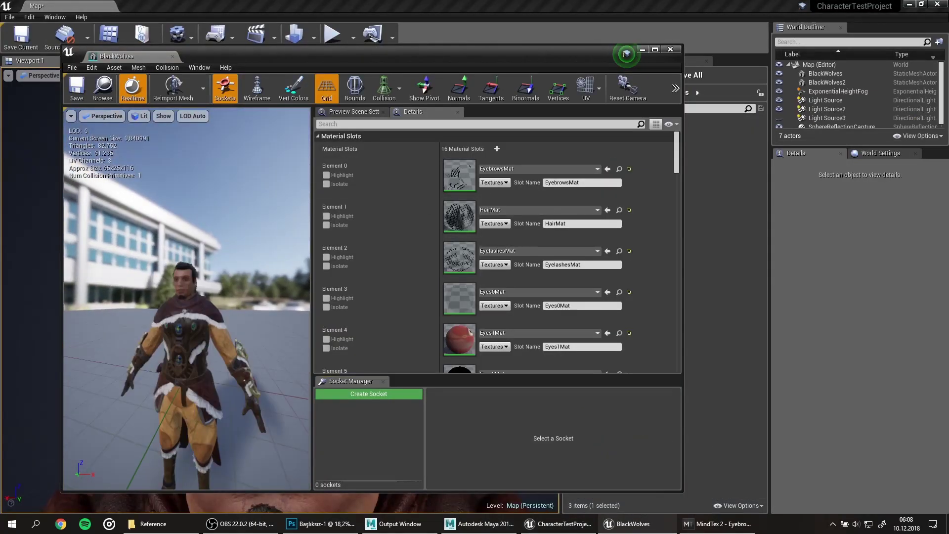
Step: Reimport the character mesh, then close MindTex and return to Maya
click(72, 67)
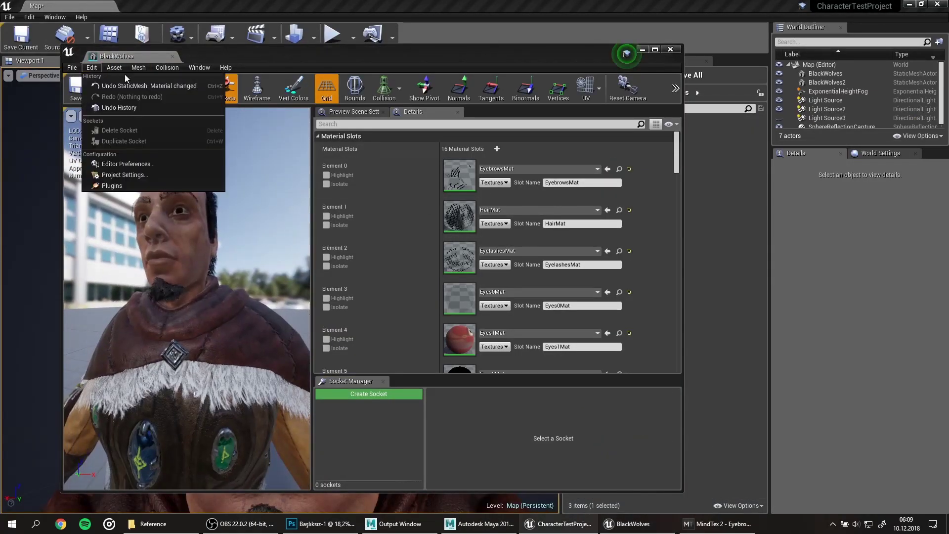
click(225, 183)
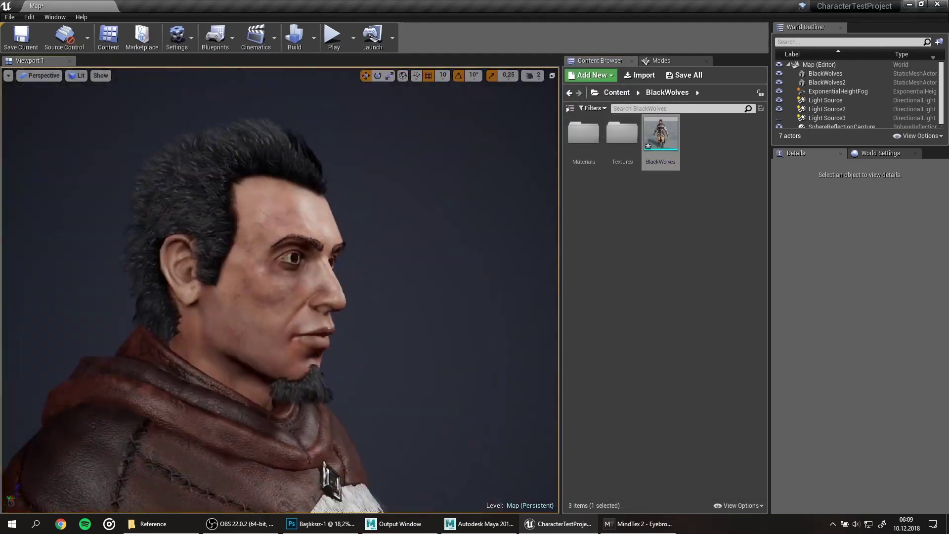
click(638, 524)
click(649, 33)
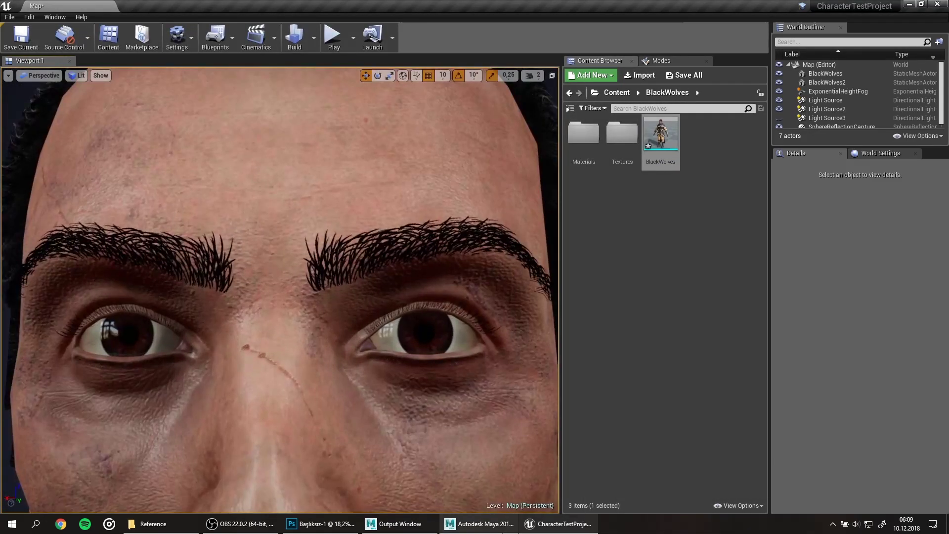
click(480, 524)
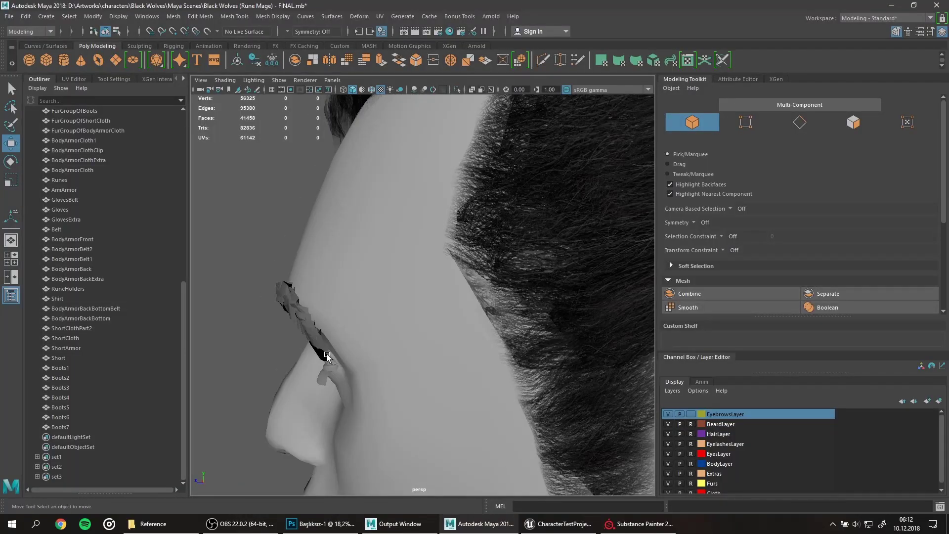
Step: Turn on World X symmetry and marquee-select the eyebrow vertices to reshape
click(705, 223)
click(720, 272)
drag(284, 267, 363, 325)
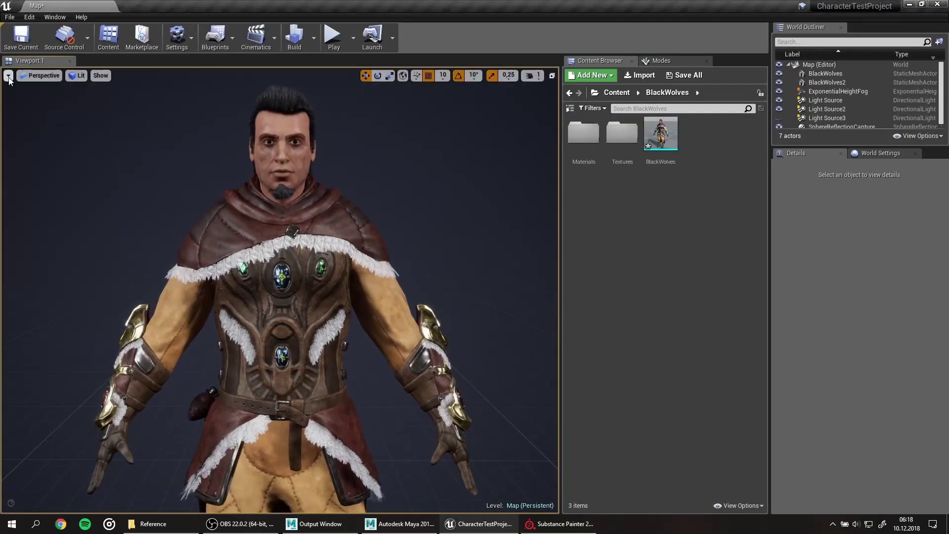
Step: Save all project changes and delete the original BlackWolves actor
click(686, 77)
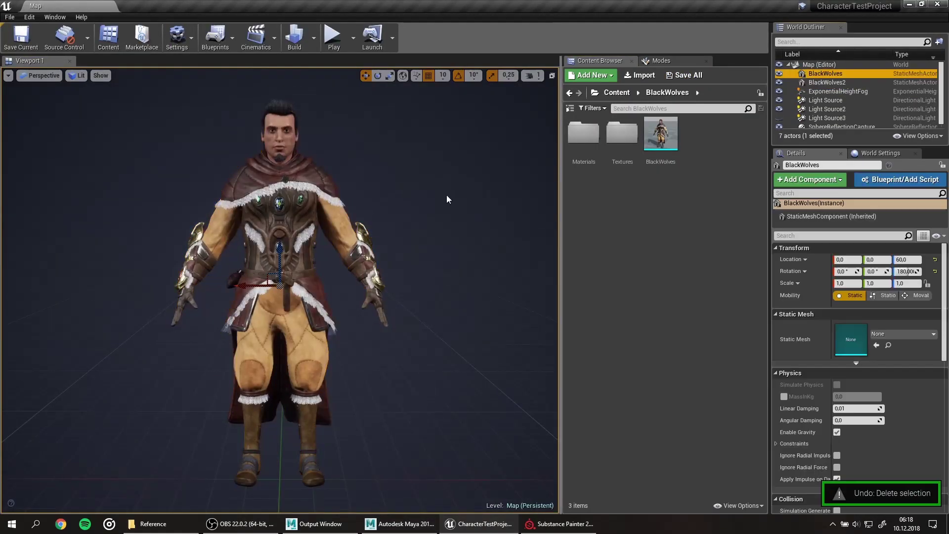
key(Delete)
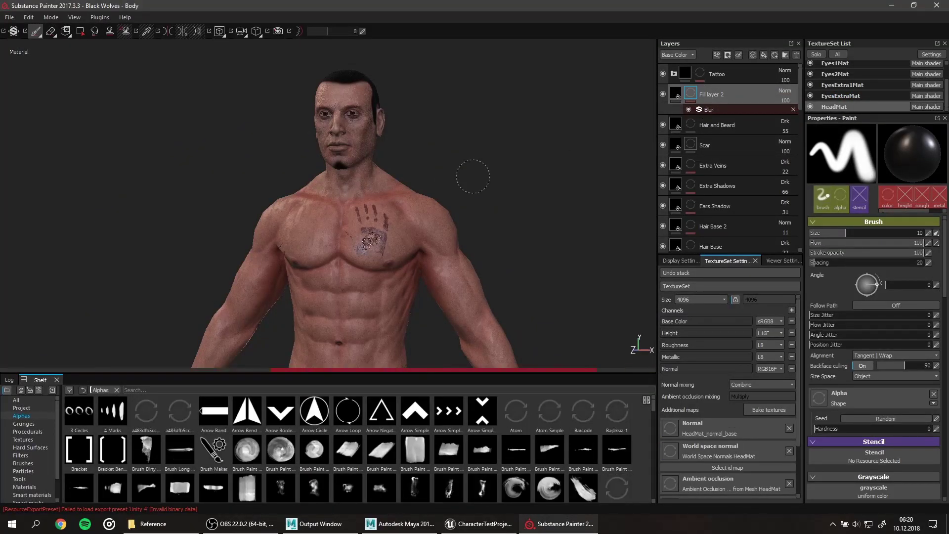
Step: Isolate the HeadMat texture set, shrink the brush, and orbit around the head to check the brows
click(811, 87)
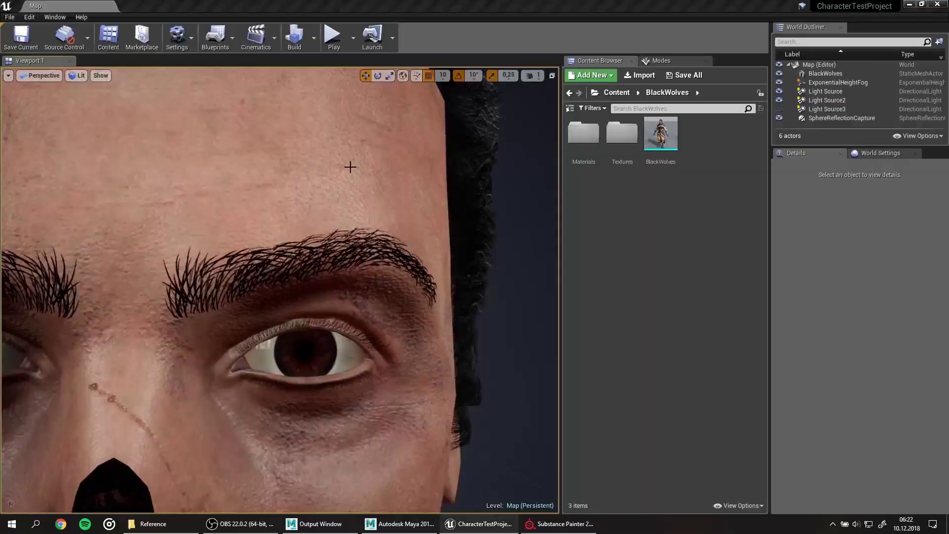
drag(920, 233, 930, 242)
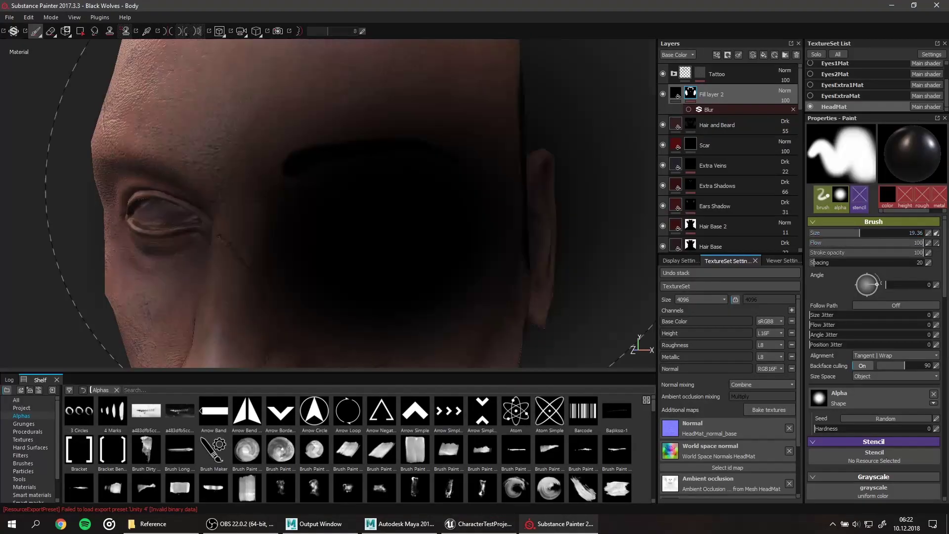
mouse_move(455, 193)
alt+mouse_down()
mouse_move(312, 203)
mouse_move(346, 197)
alt+mouse_up()
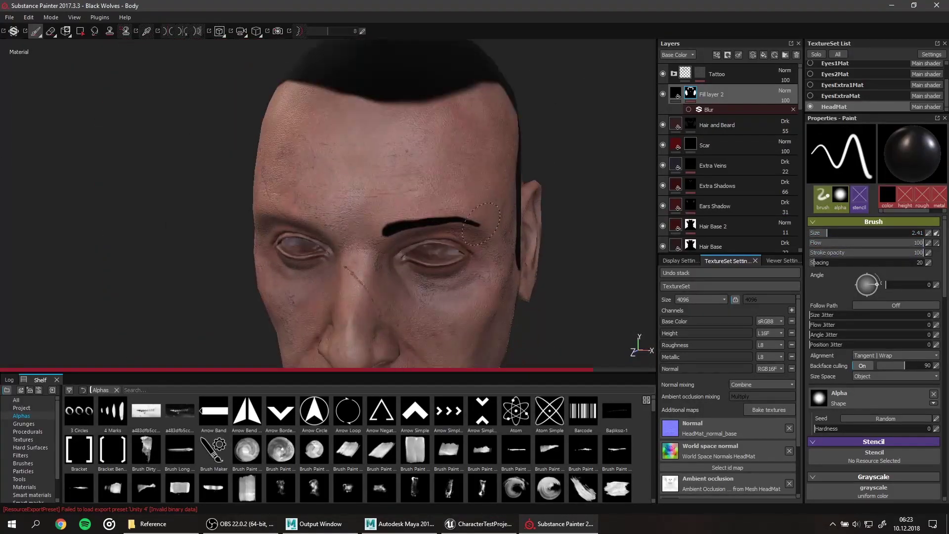
key(ctrl+z)
alt+right_drag(346, 197, 376, 197)
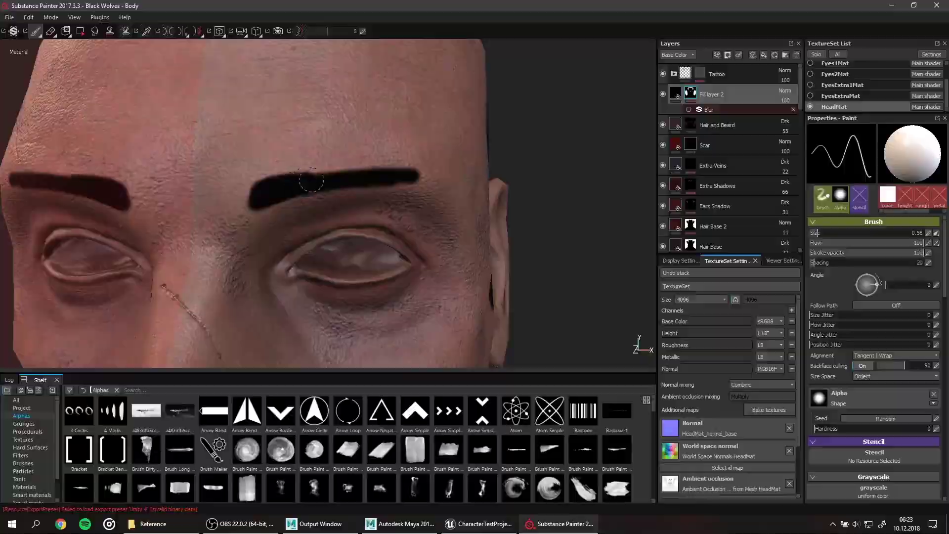
alt+drag(311, 181, 439, 198)
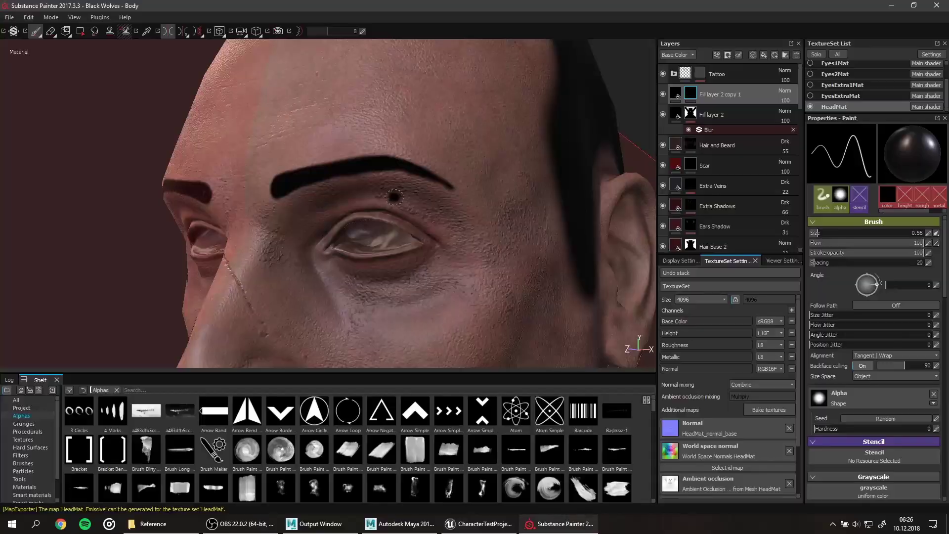
Step: Add a Blur to the eyebrow layer's mask and reimport the three HeadMat textures
right_click(691, 94)
click(715, 355)
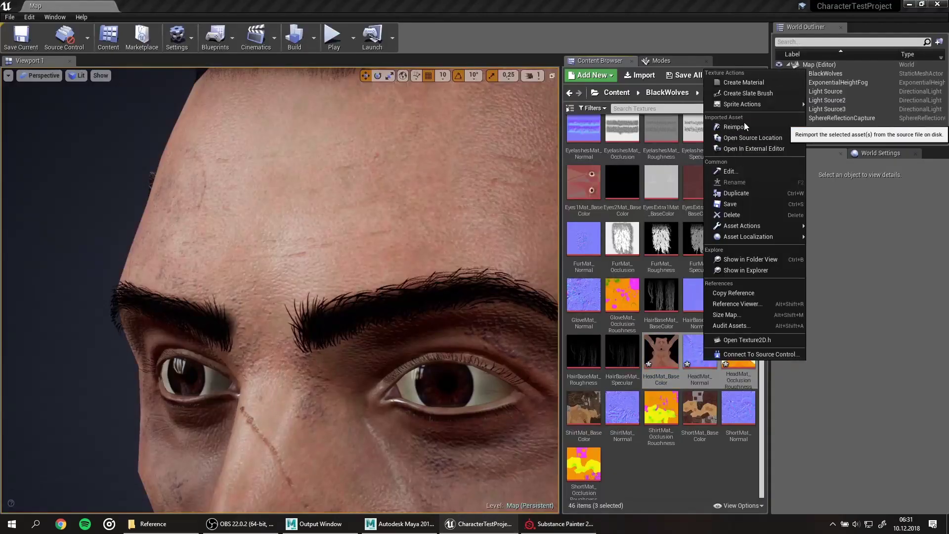
click(746, 127)
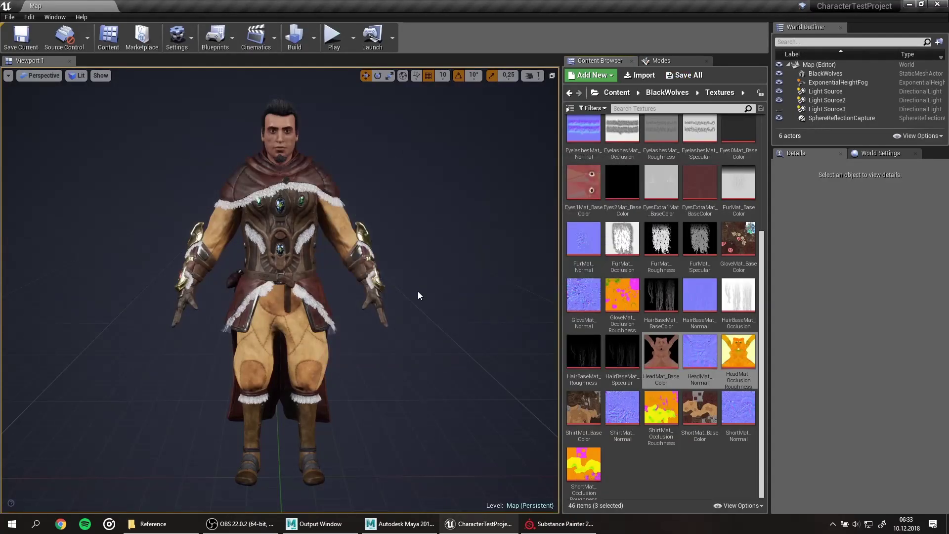
Step: Return to the BlackWolves content folder
click(656, 93)
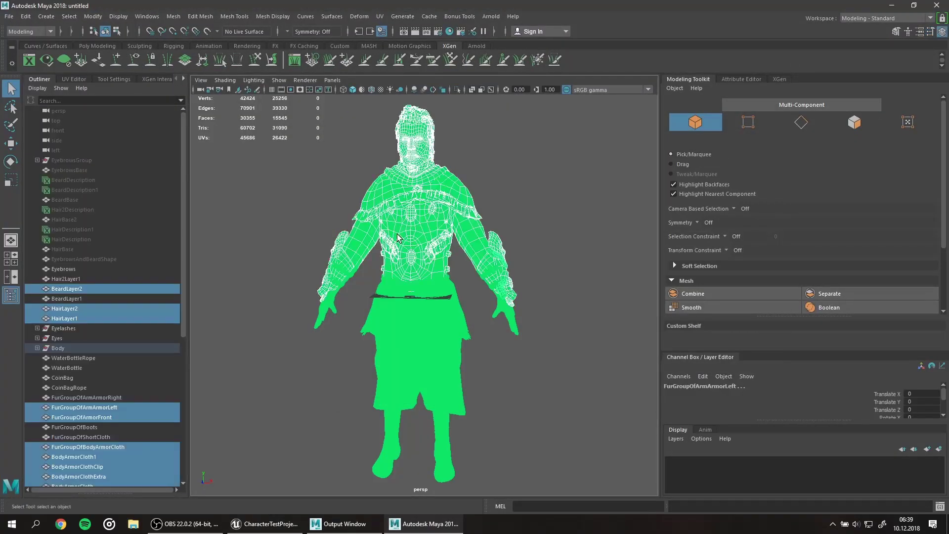
Step: Force-quit the unresponsive Maya process from Task Manager
key(ctrl+shift+Escape)
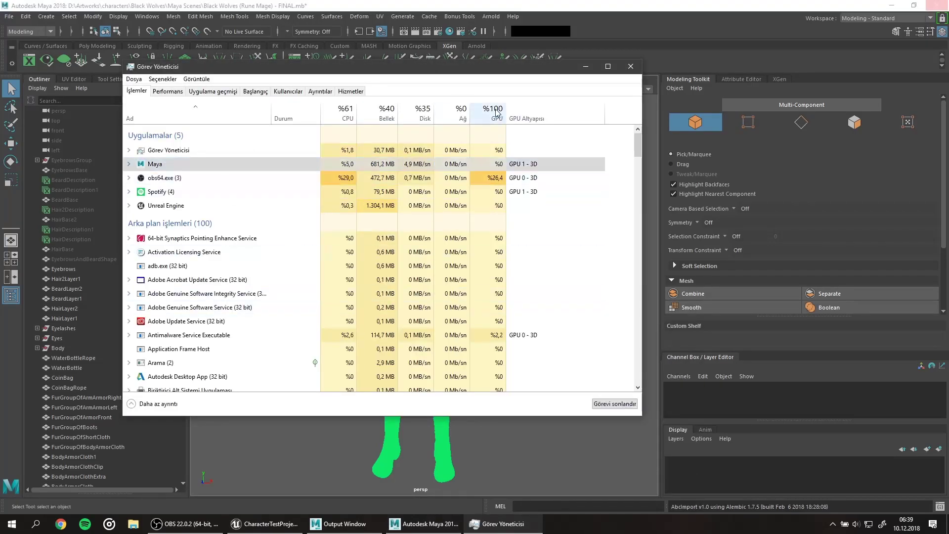
right_click(437, 164)
click(462, 178)
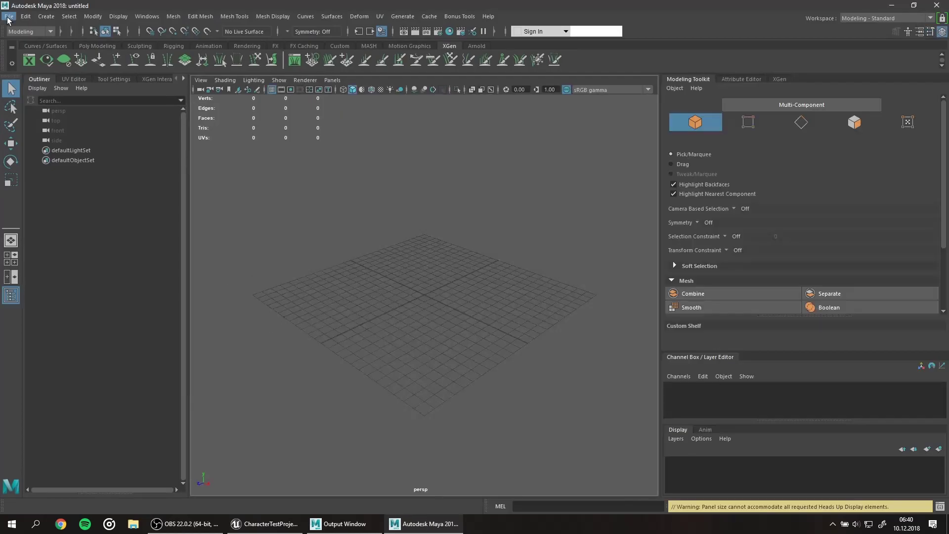
Step: Reopen the Black Wolves (Rune Mage) FINAL.mb scene in the restarted Maya
click(9, 16)
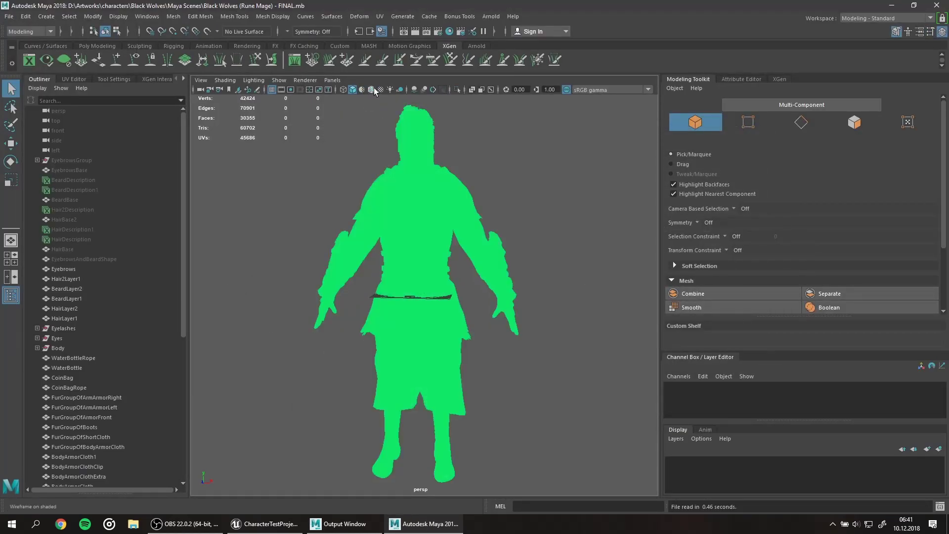
scroll(98, 296, down, 10)
key(f)
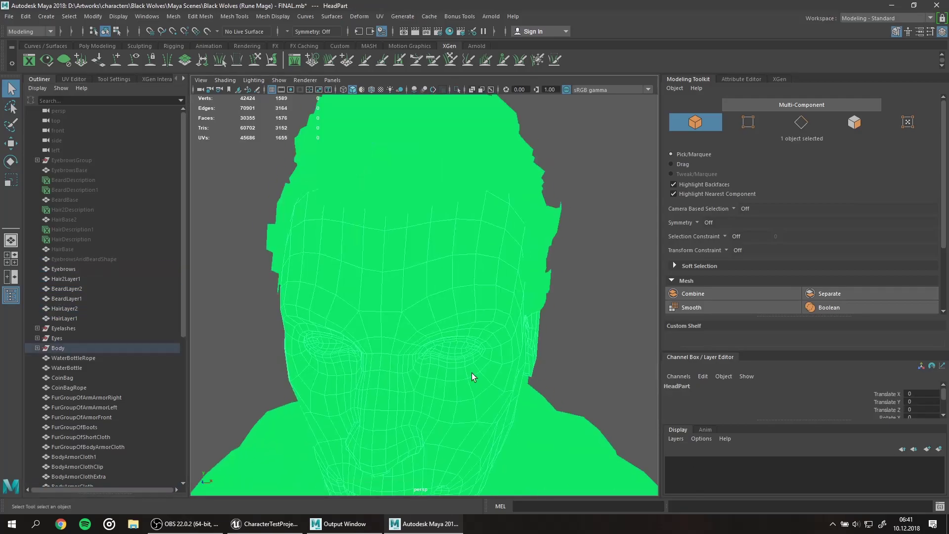
click(89, 457)
click(9, 16)
click(30, 47)
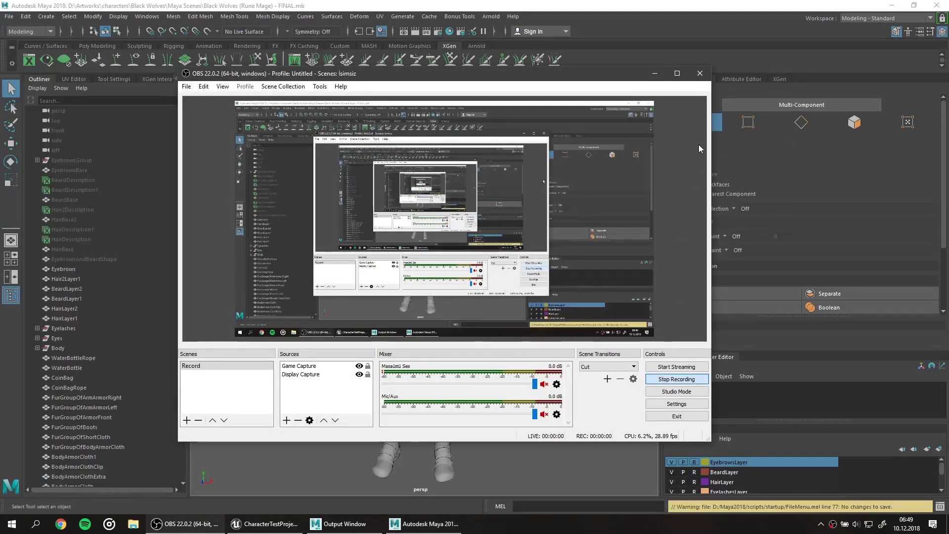
Step: Minimize OBS and orbit around the head to inspect the eyebrow geometry from both sides
click(661, 76)
scroll(405, 236, up, 10)
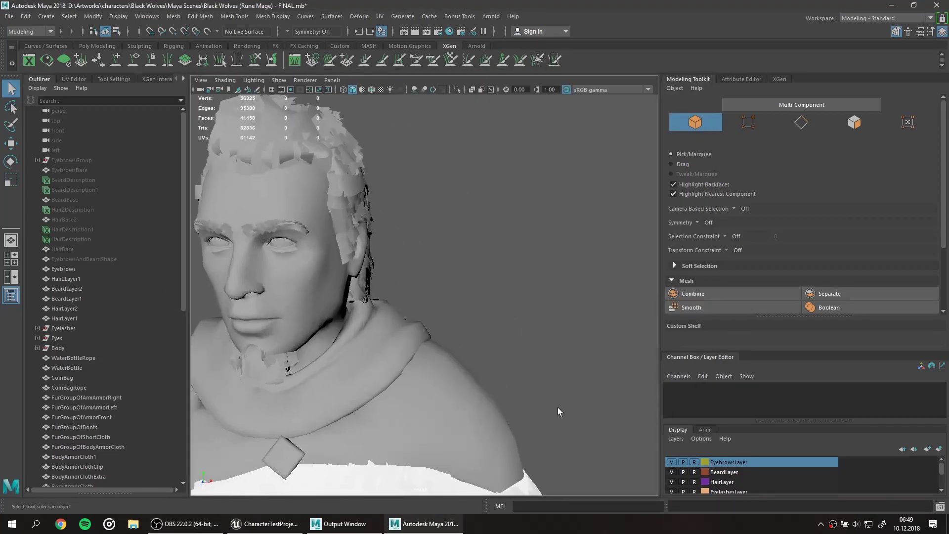
alt+drag(404, 236, 509, 368)
scroll(509, 368, up, 5)
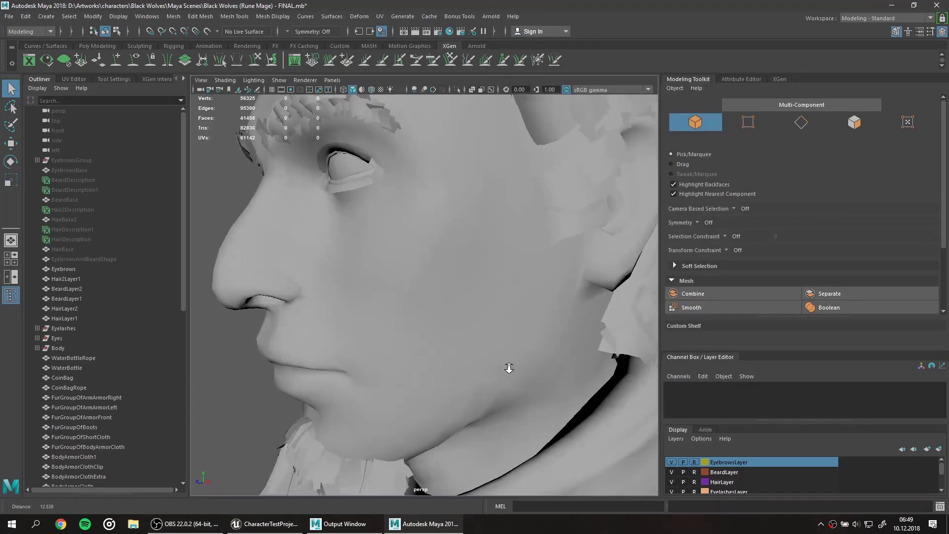
scroll(509, 368, down, 3)
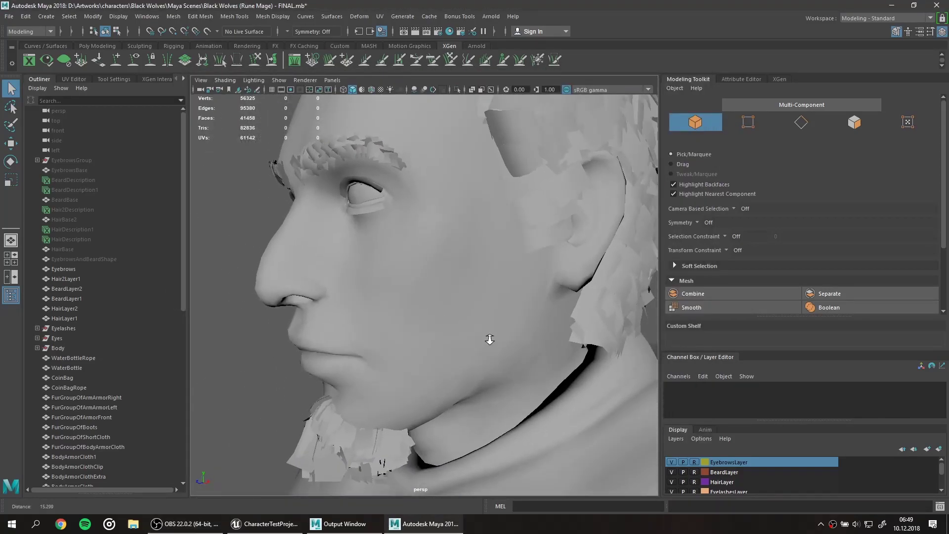
alt+drag(488, 335, 417, 246)
scroll(489, 269, up, 5)
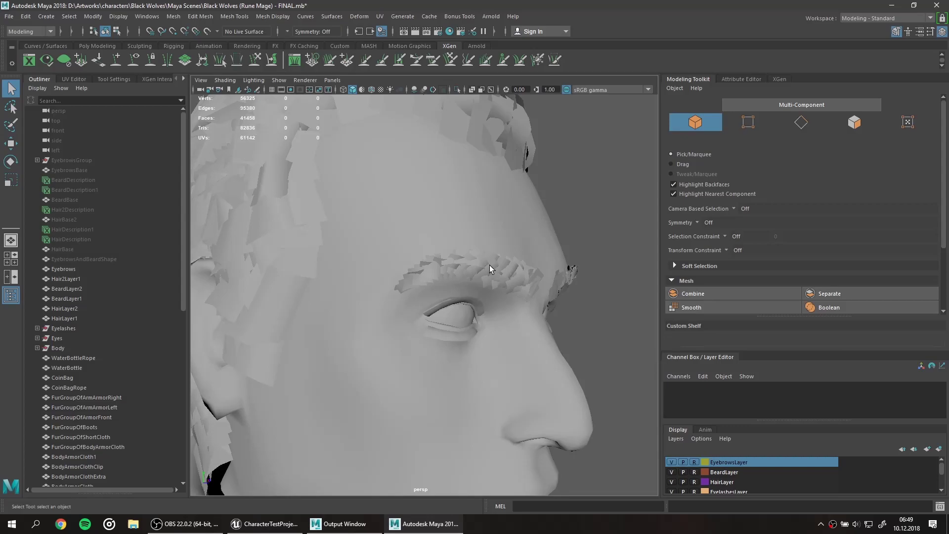
alt+drag(489, 268, 399, 271)
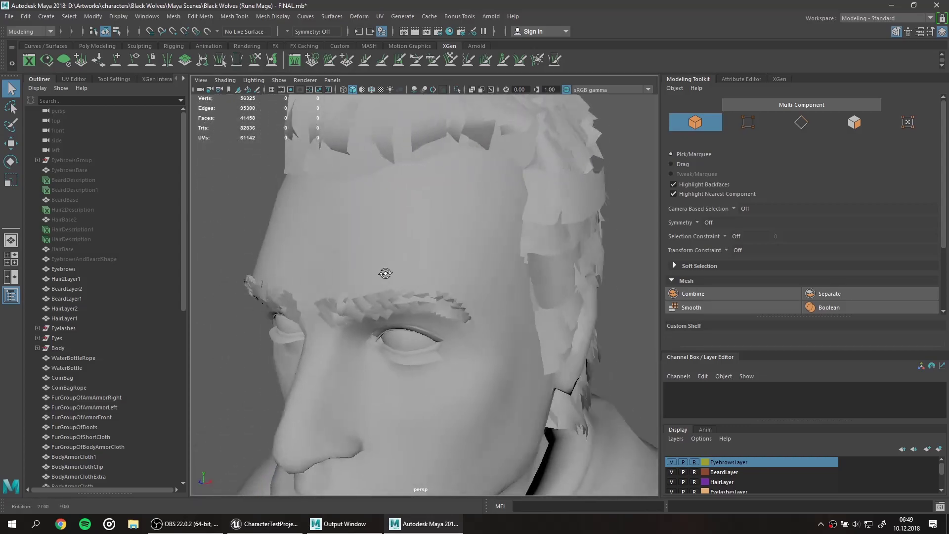
scroll(424, 360, down, 6)
mouse_move(423, 361)
alt+mouse_down()
mouse_move(456, 322)
mouse_move(435, 312)
alt+mouse_up()
scroll(439, 320, down, 3)
scroll(439, 320, down, 3)
scroll(439, 320, down, 1)
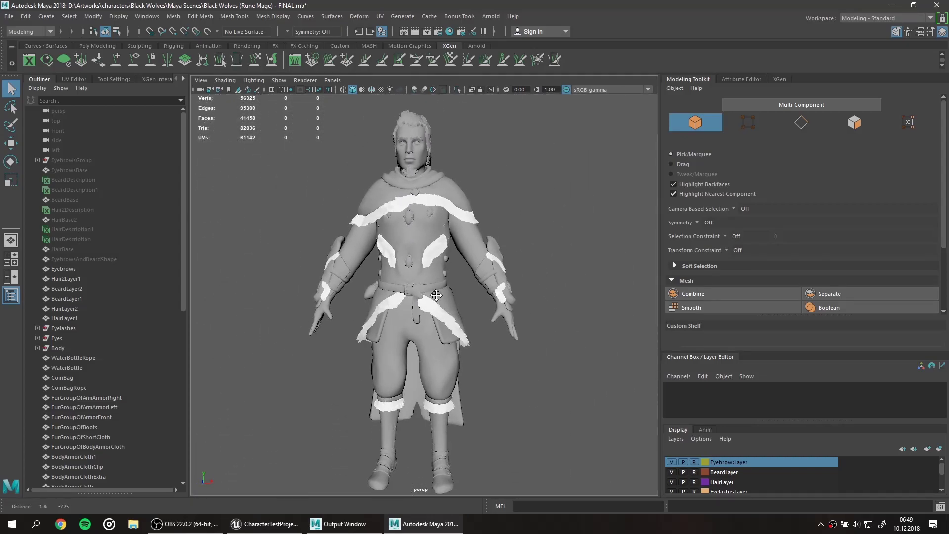
scroll(435, 313, down, 2)
Step: Shade the model with the plain default material and enlarge the display layer list
click(361, 92)
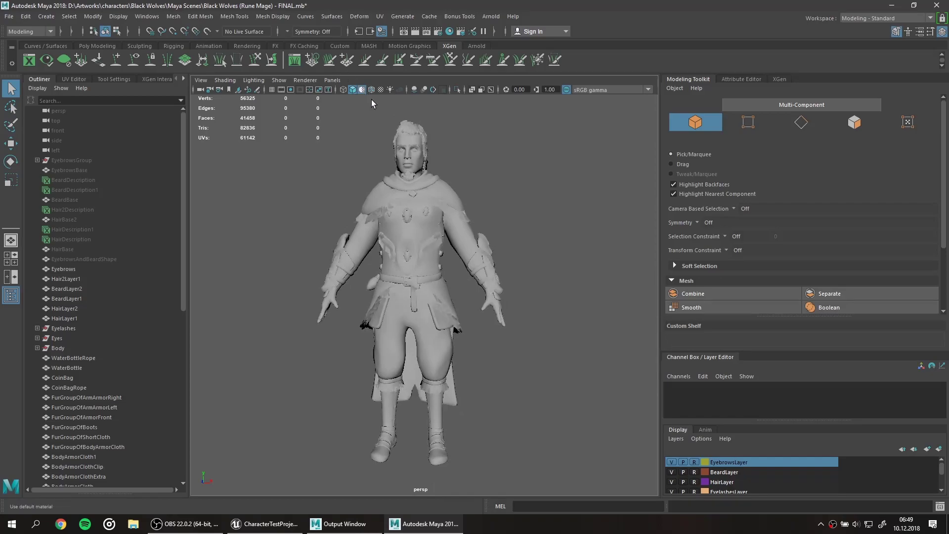
scroll(450, 276, up, 2)
scroll(456, 289, up, 1)
scroll(453, 289, down, 1)
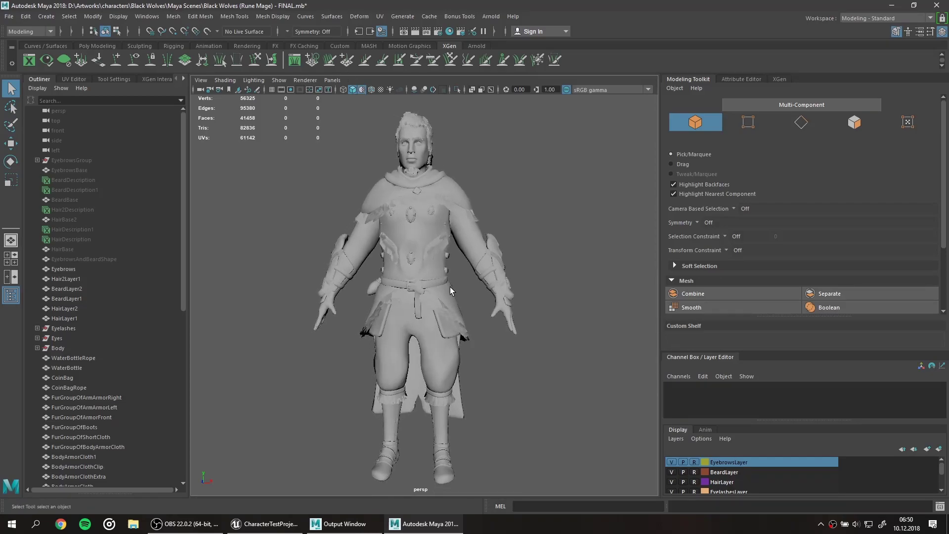
drag(772, 423, 777, 375)
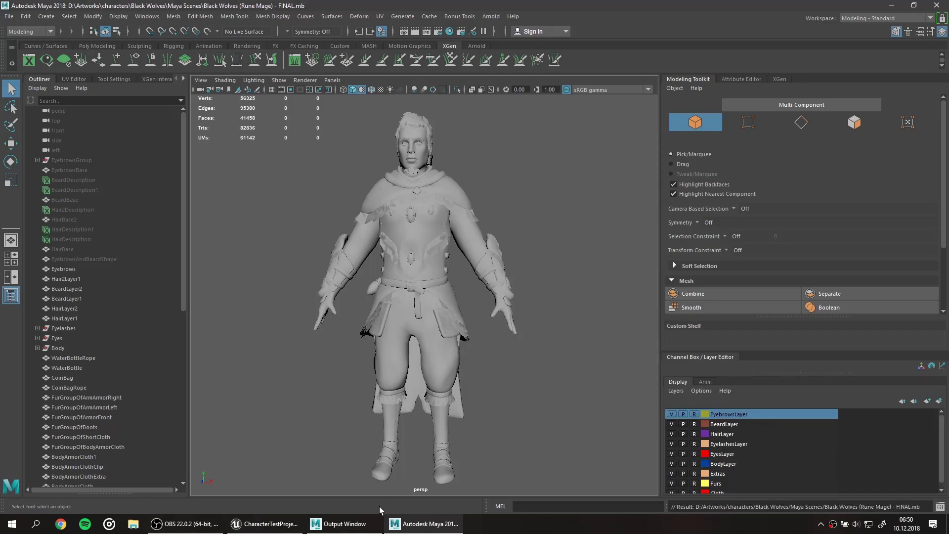
click(754, 79)
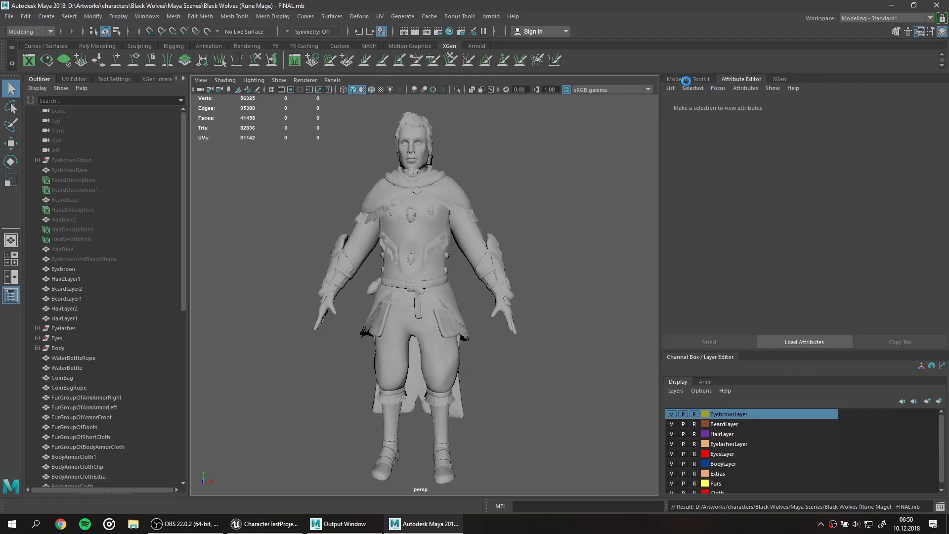
click(686, 81)
scroll(149, 252, down, 10)
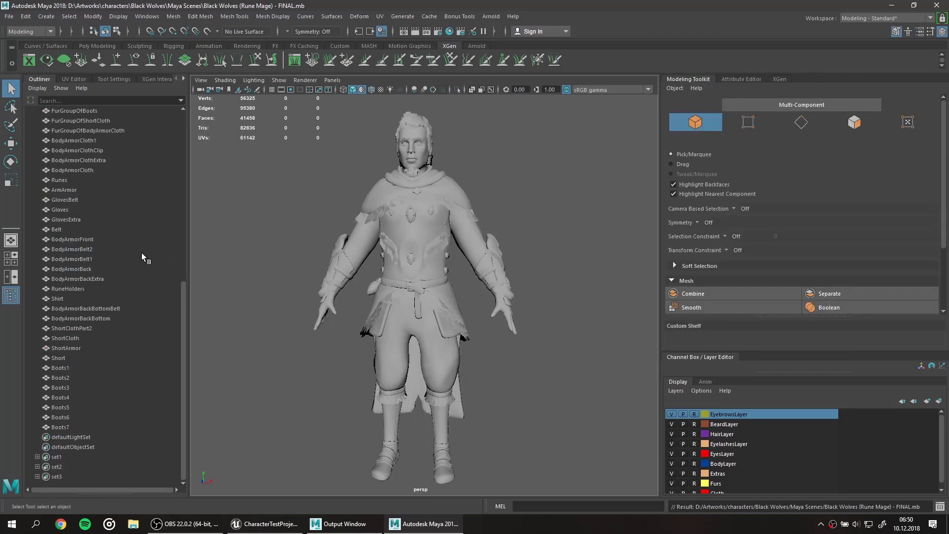
scroll(141, 253, up, 8)
key(alt+Tab)
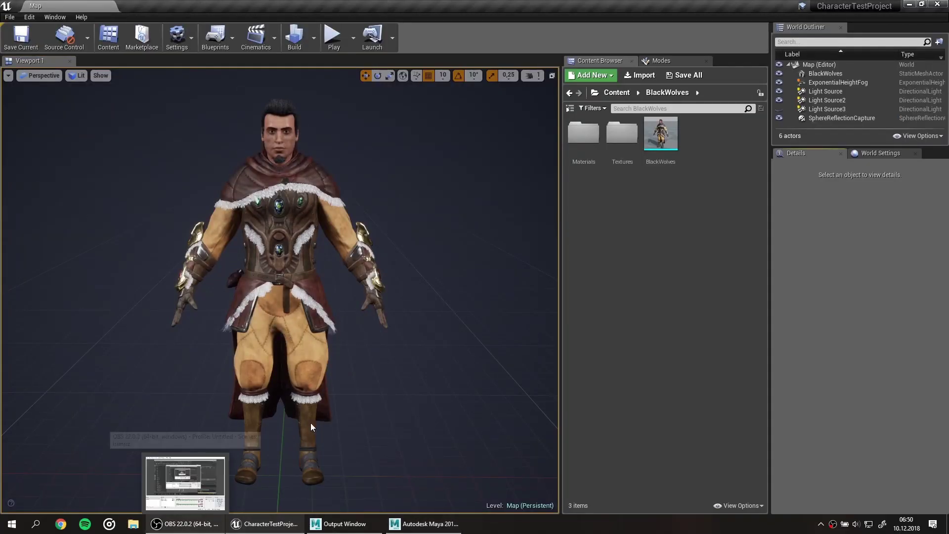
Step: Inspect the Black Wolves armour and face close up, save the map, and switch back to Maya
drag(438, 197, 437, 99)
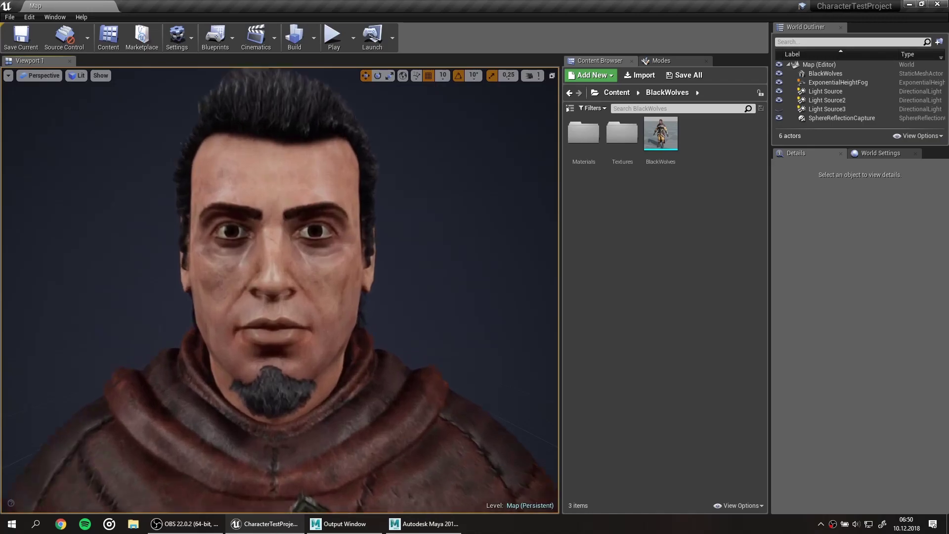
mouse_move(438, 99)
mouse_down()
mouse_move(438, 74)
mouse_move(395, 75)
mouse_move(396, 93)
mouse_move(380, 74)
mouse_move(380, 99)
mouse_move(368, 109)
mouse_up()
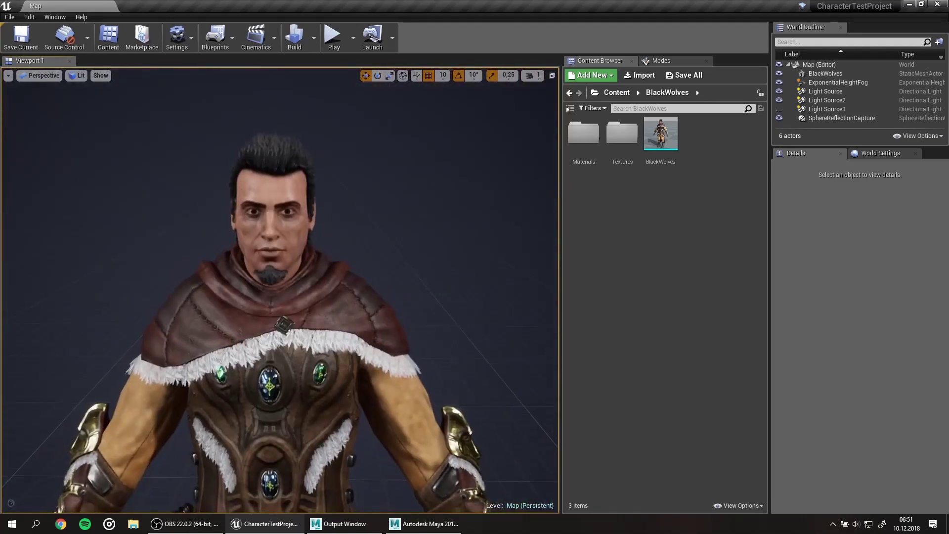
click(266, 129)
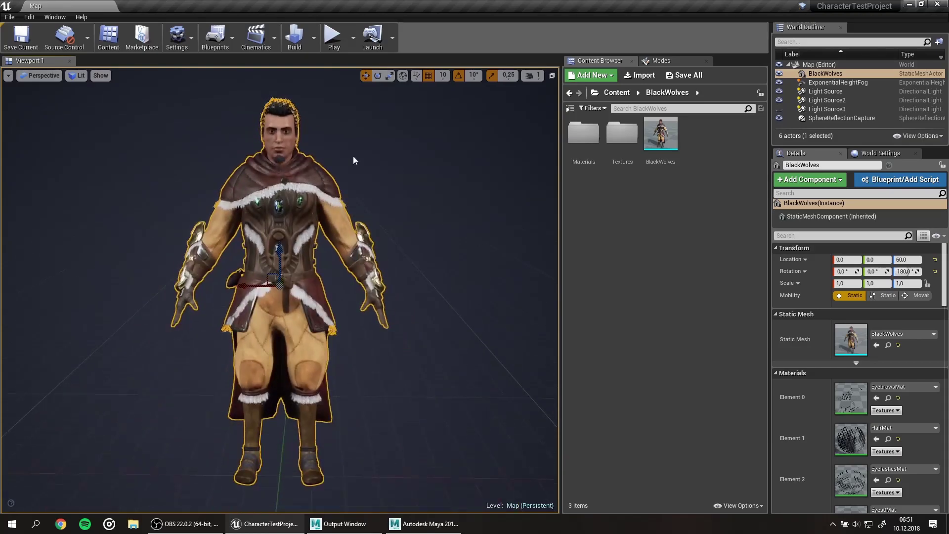
click(360, 167)
key(ctrl+s)
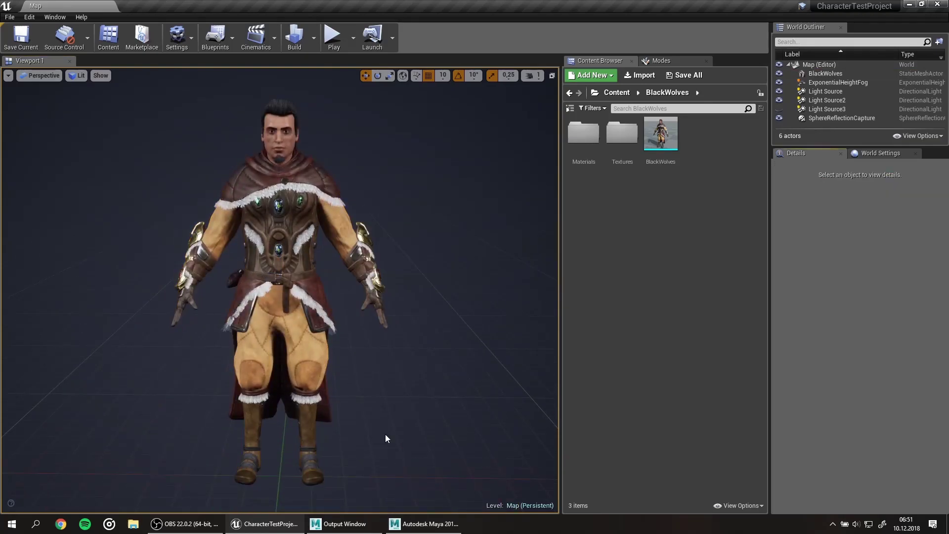
click(425, 524)
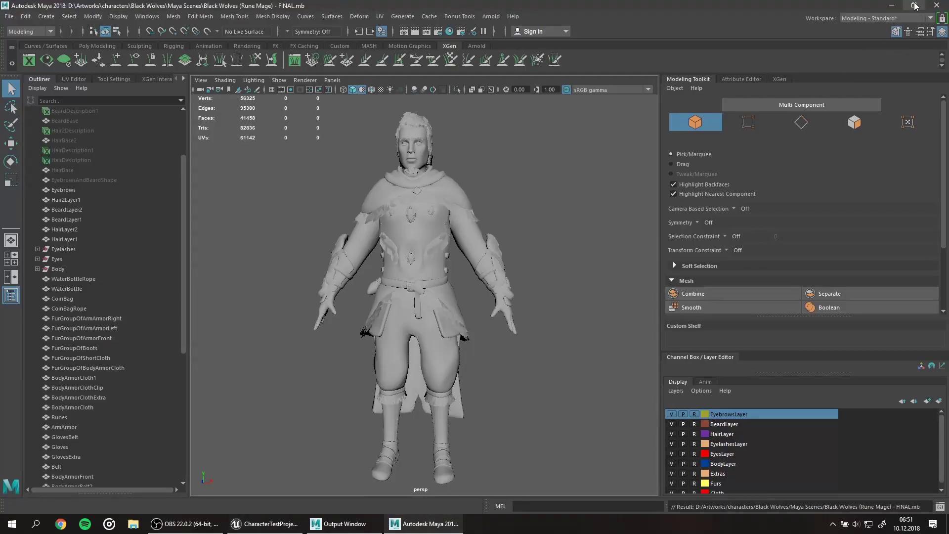